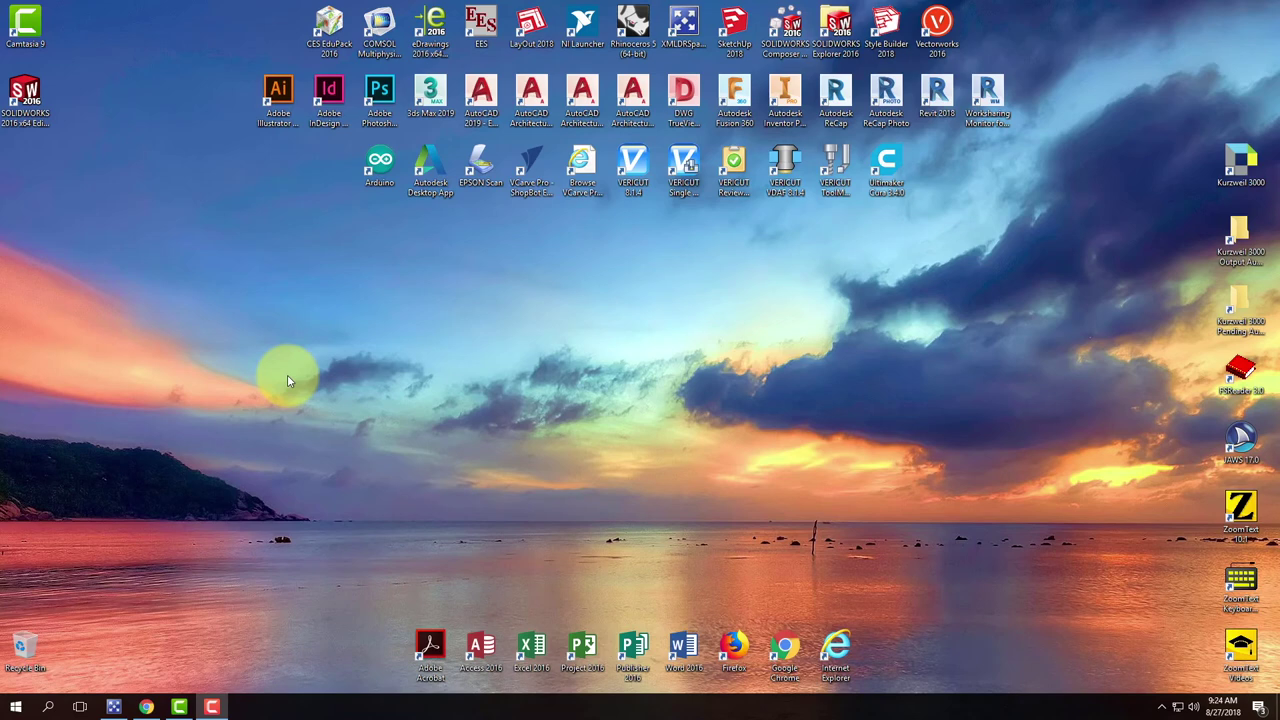
- Open the Lectures > Digital Tools For Designers (Archi 135) > Fall 2018 page
{"action": "left_click", "coordinate": [156, 708]}
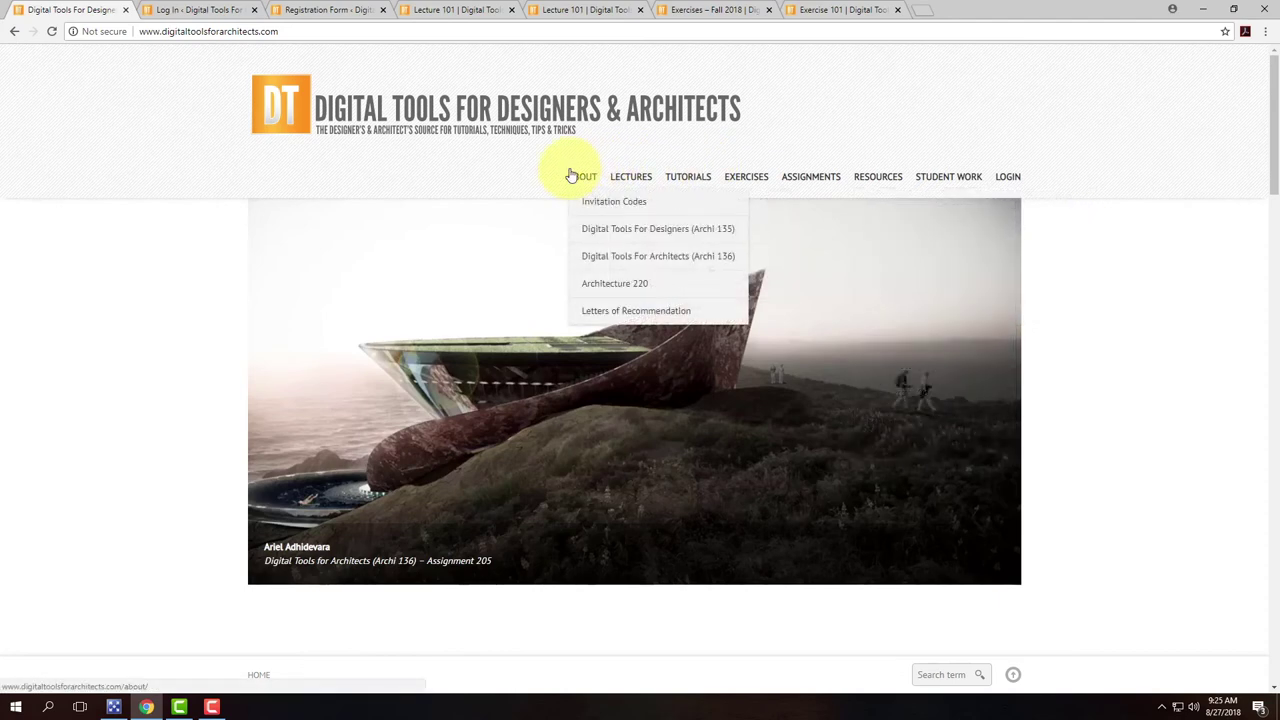
{"action": "mouse_move", "coordinate": [587, 178]}
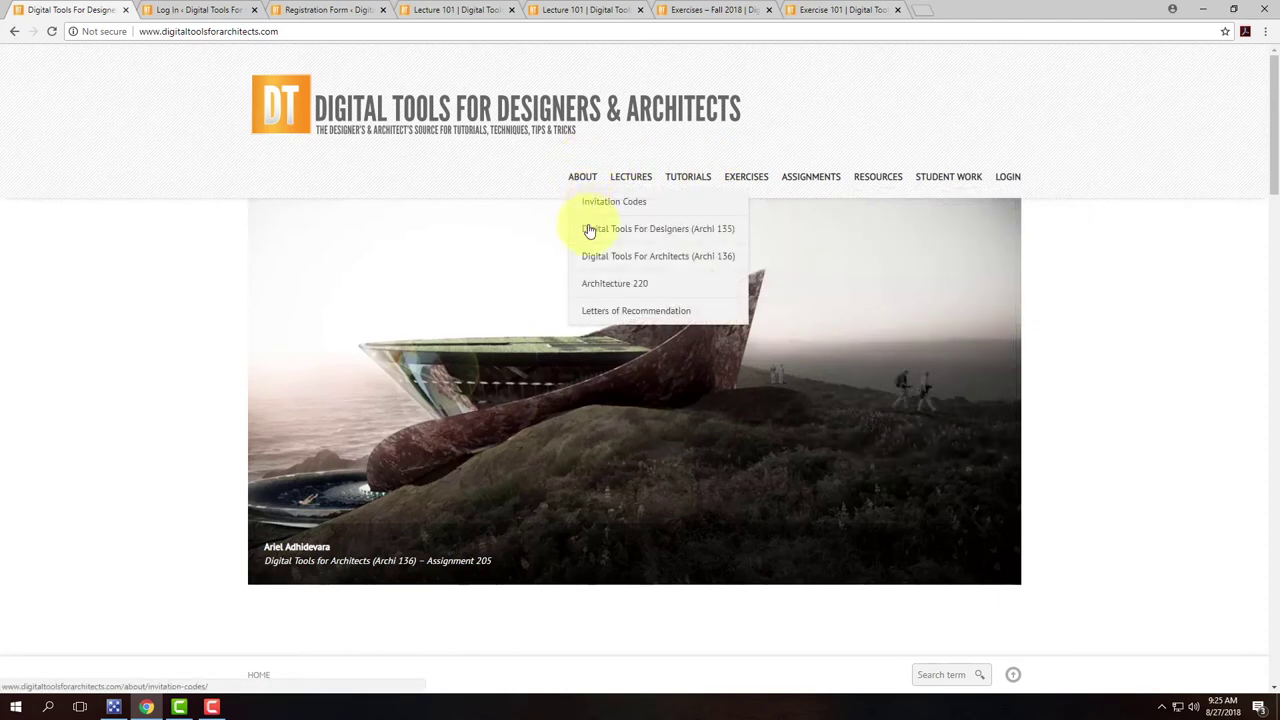
{"action": "mouse_move", "coordinate": [591, 229]}
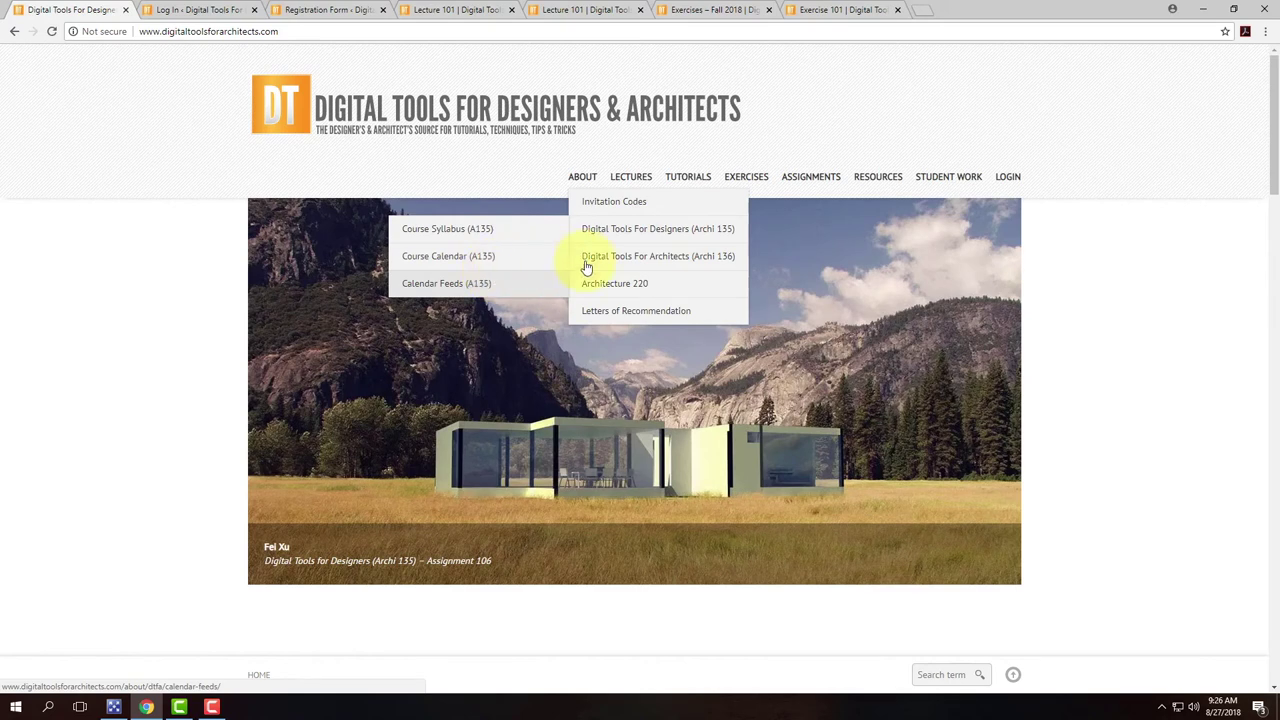
{"action": "mouse_move", "coordinate": [636, 178]}
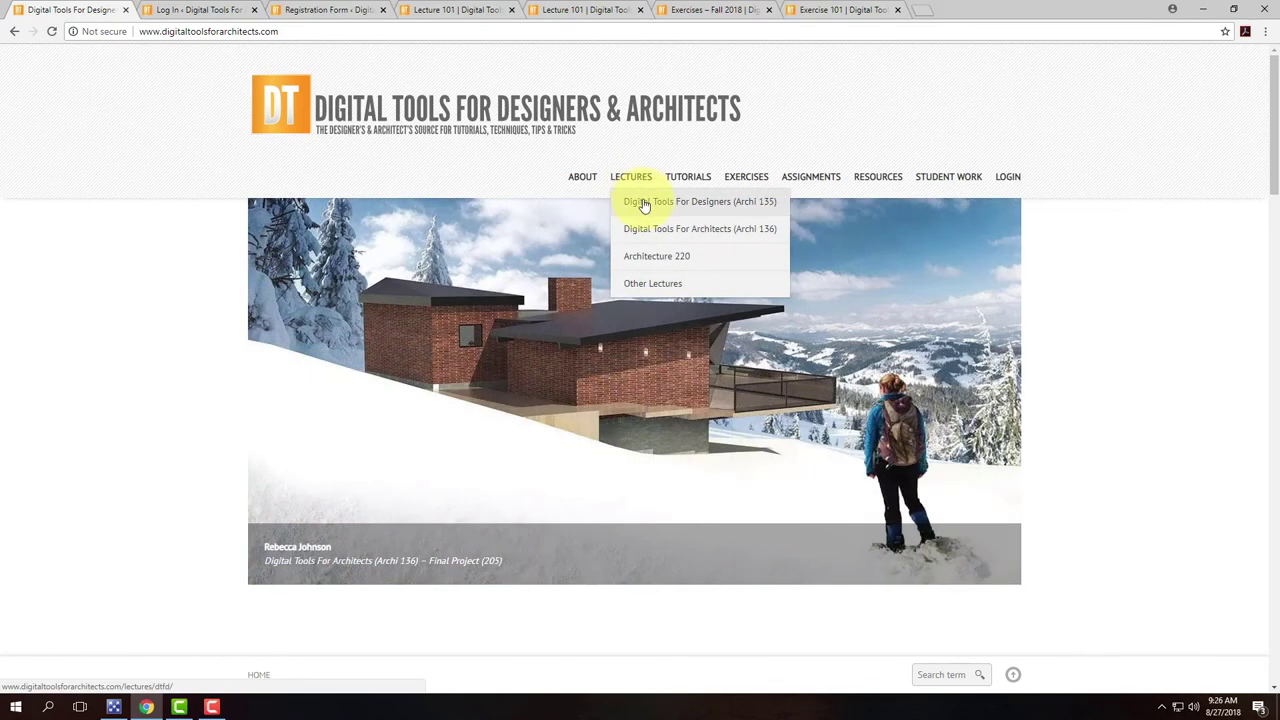
{"action": "mouse_move", "coordinate": [643, 206]}
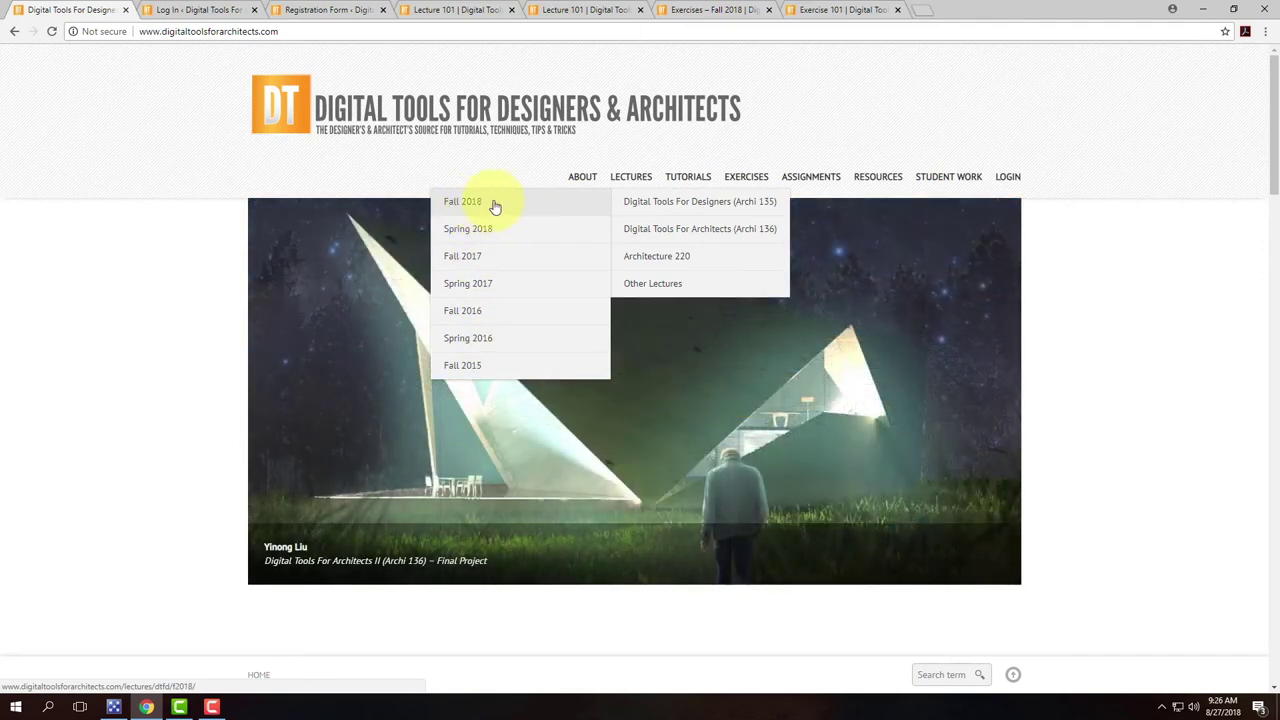
{"action": "left_click", "coordinate": [494, 206]}
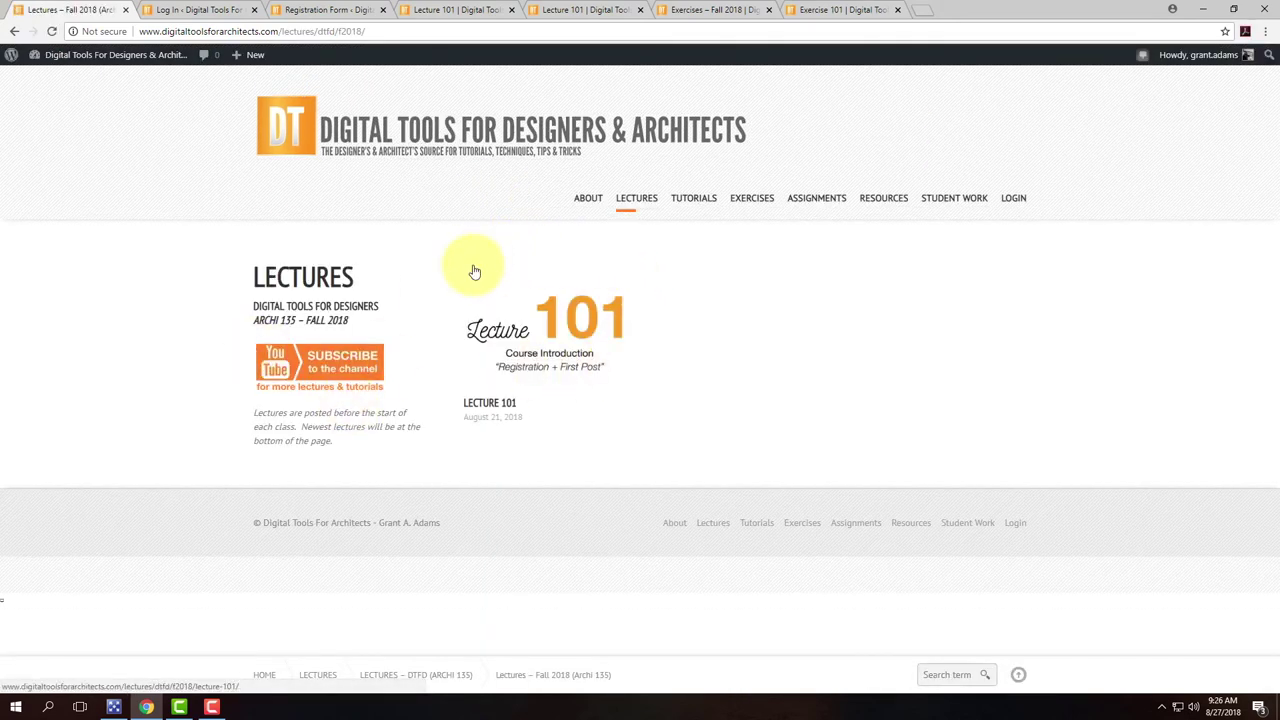
- Open Lecture 101, compare its logged-out and logged-in views, then show the login page
{"action": "left_click", "coordinate": [570, 338]}
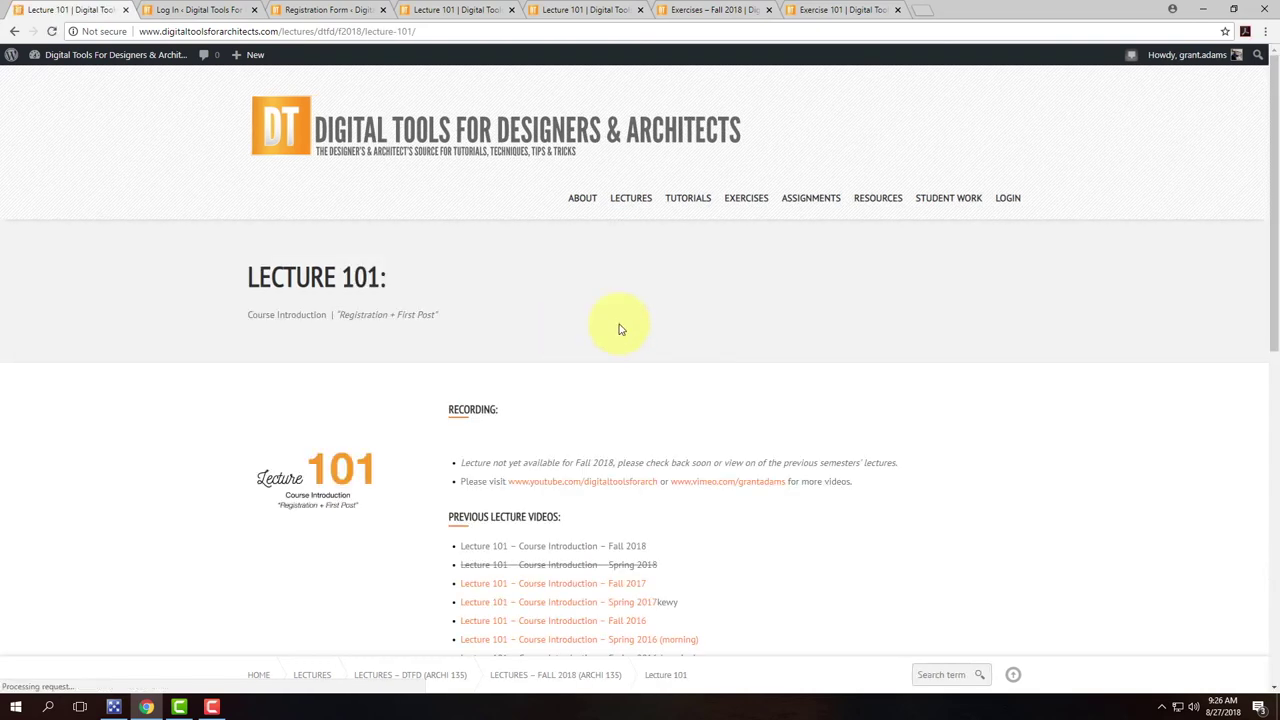
{"action": "left_click", "coordinate": [472, 9]}
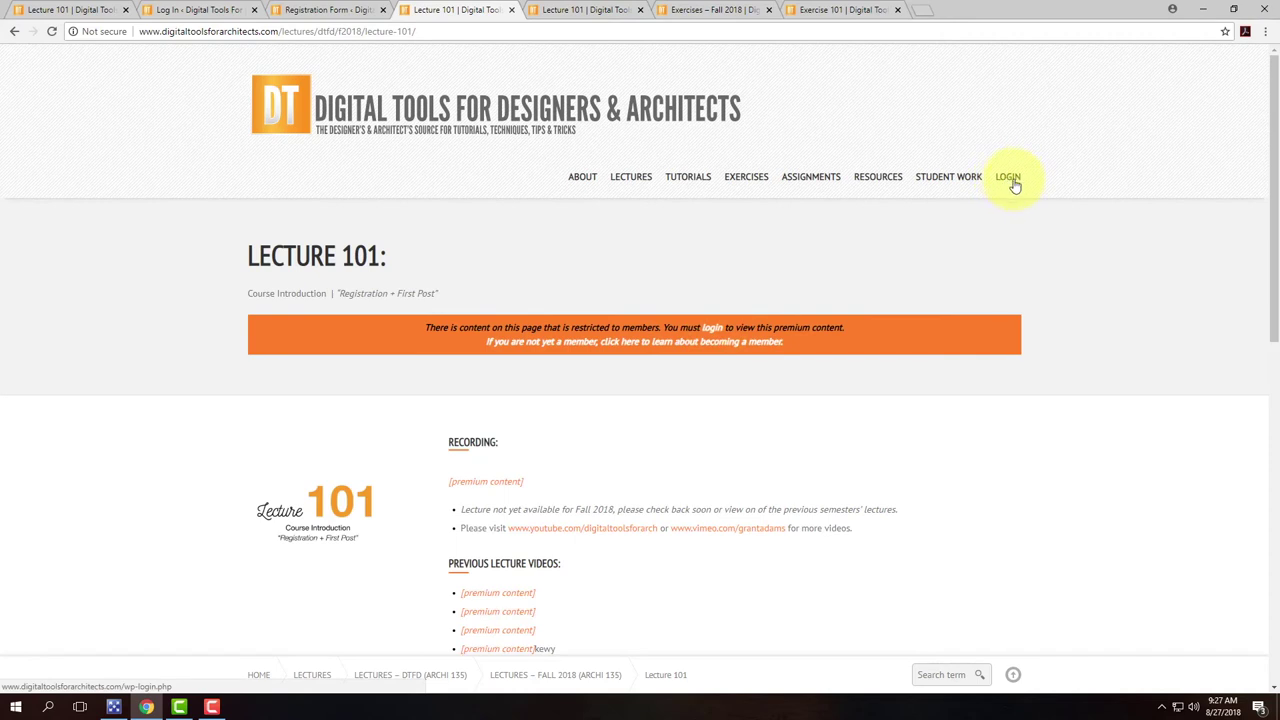
{"action": "left_click", "coordinate": [562, 10]}
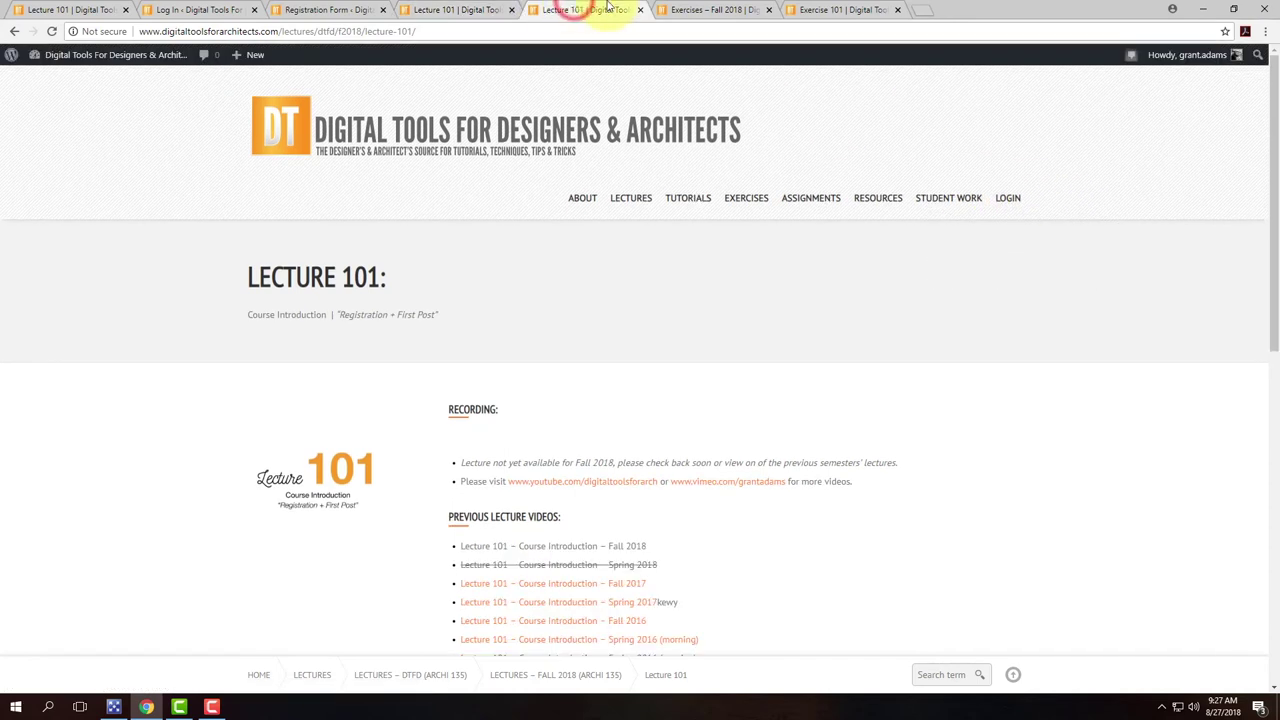
{"action": "left_click", "coordinate": [174, 9]}
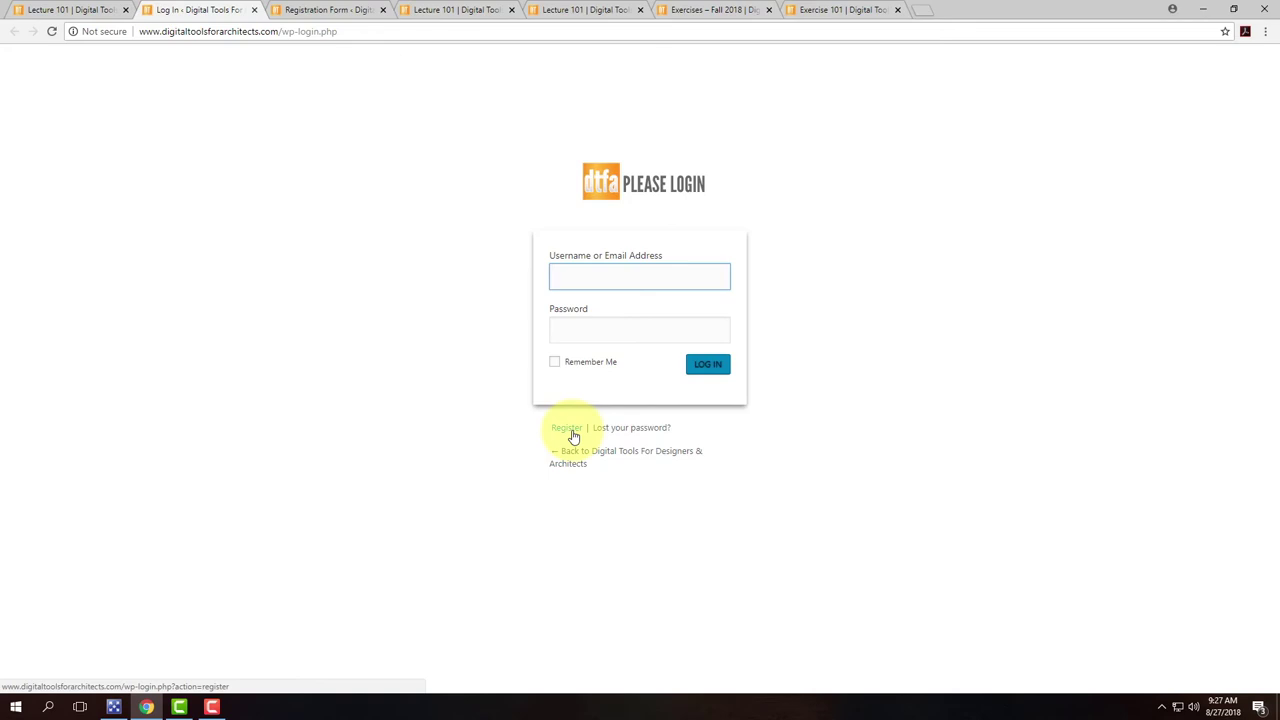
- Show the Register For This Site form with Username, Email and Invitation Code fields
{"action": "left_click", "coordinate": [348, 10]}
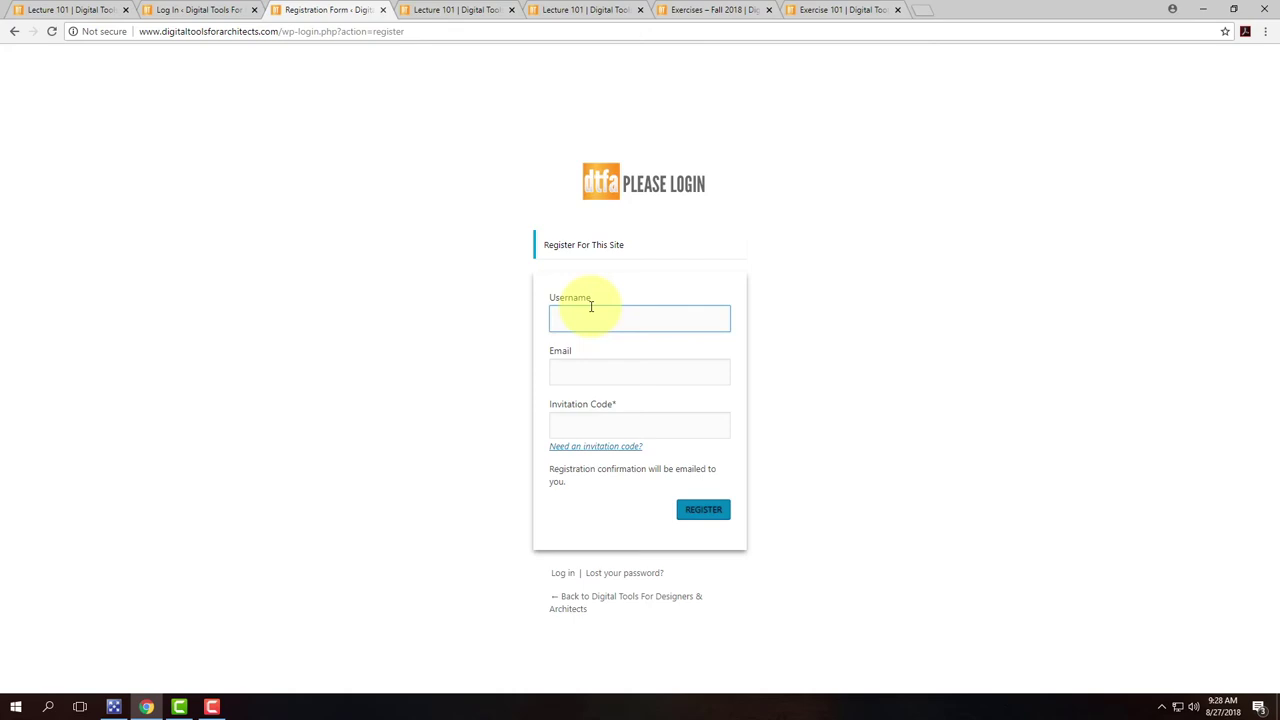
- Leave the Invitation Code field, return to the Please Login page, and bring up Camtasia Recorder
{"action": "left_click", "coordinate": [604, 424]}
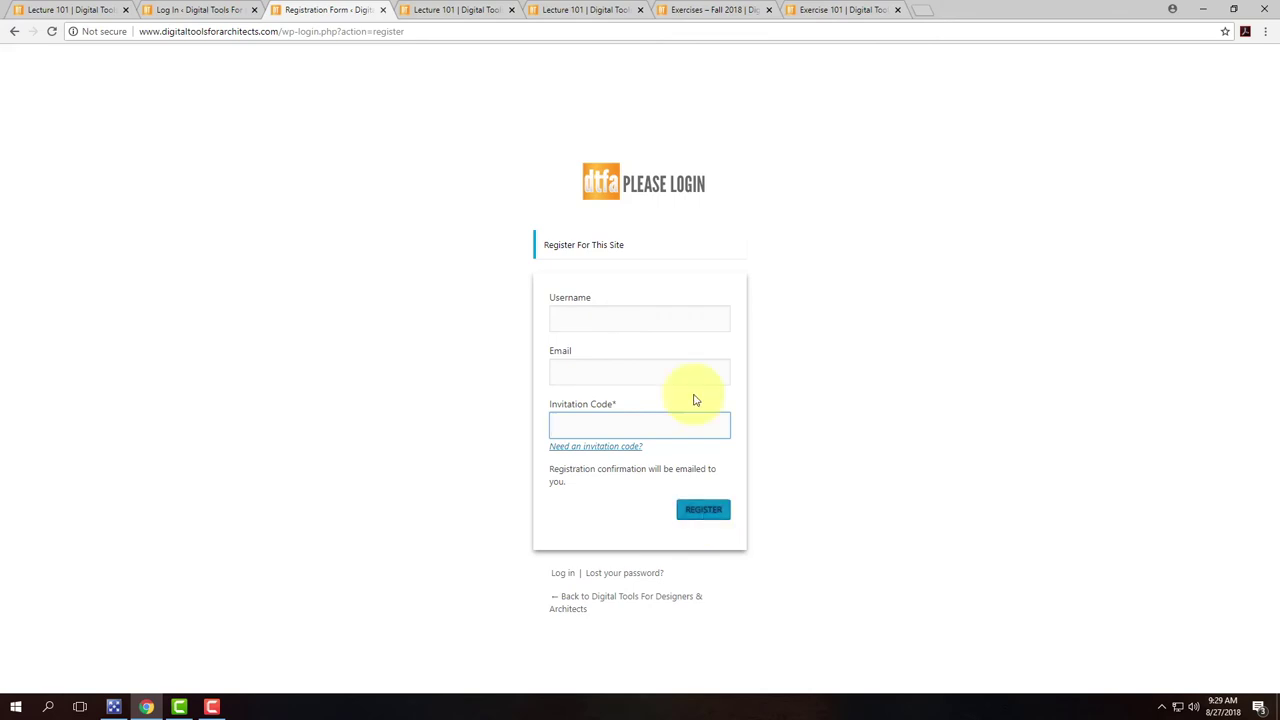
{"action": "left_click", "coordinate": [226, 10]}
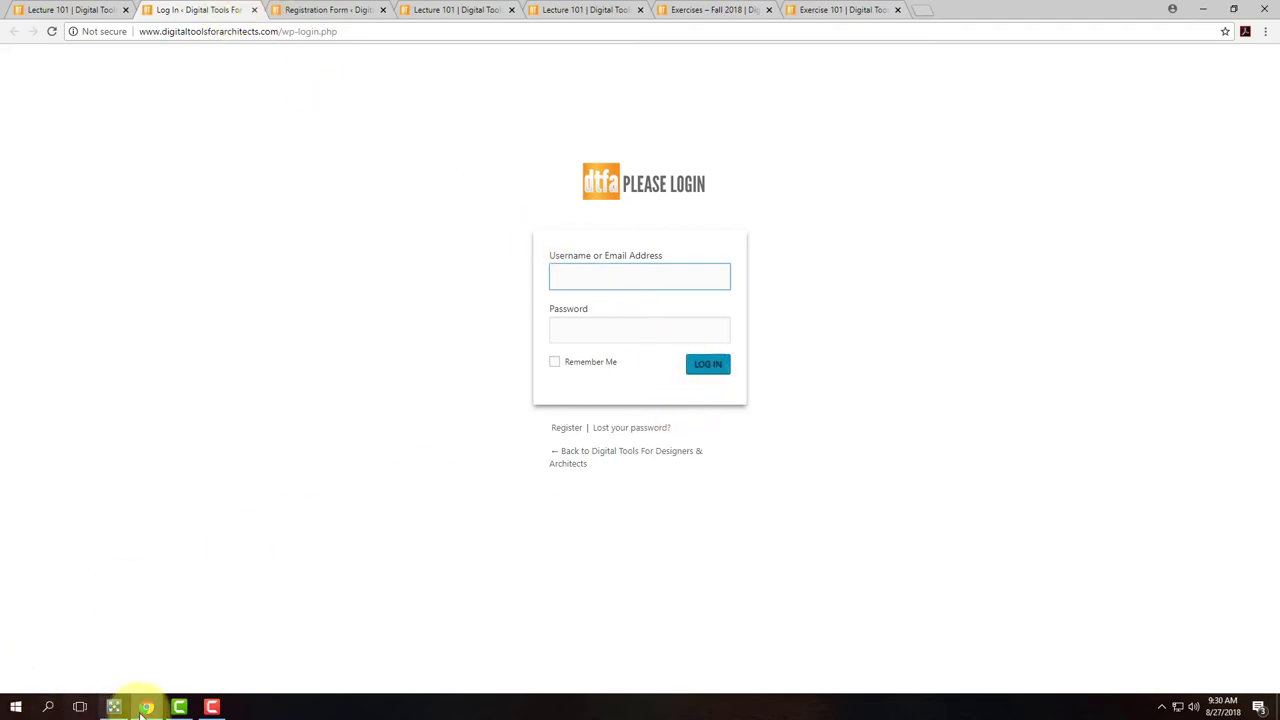
{"action": "left_click", "coordinate": [212, 708]}
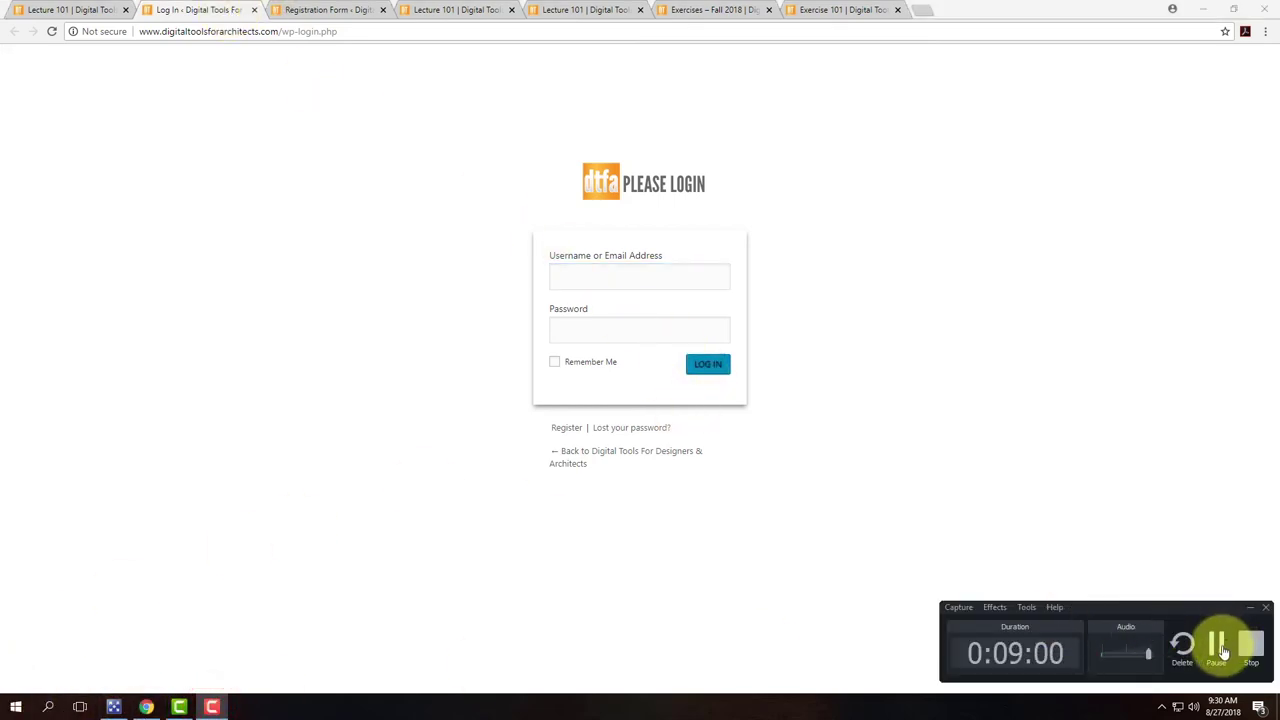
- Pause the Camtasia screen recording at 0:09:00
{"action": "left_click", "coordinate": [1222, 646]}
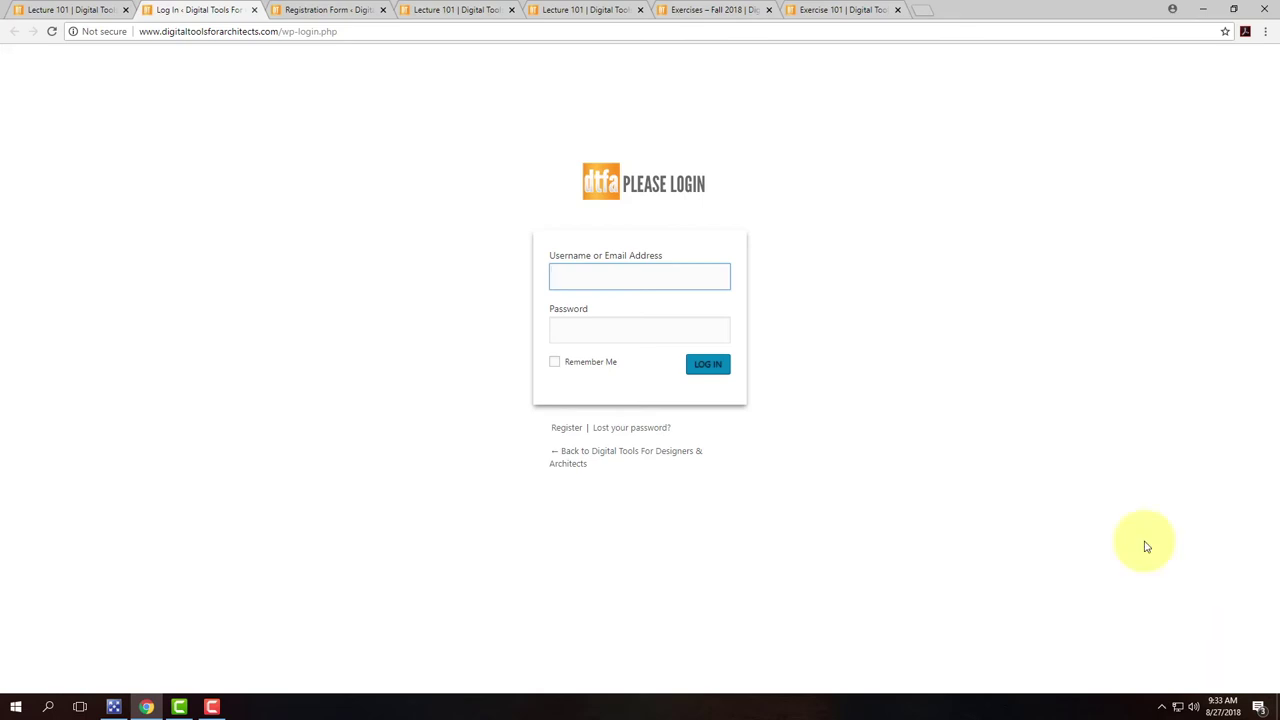
{"action": "left_click", "coordinate": [295, 9]}
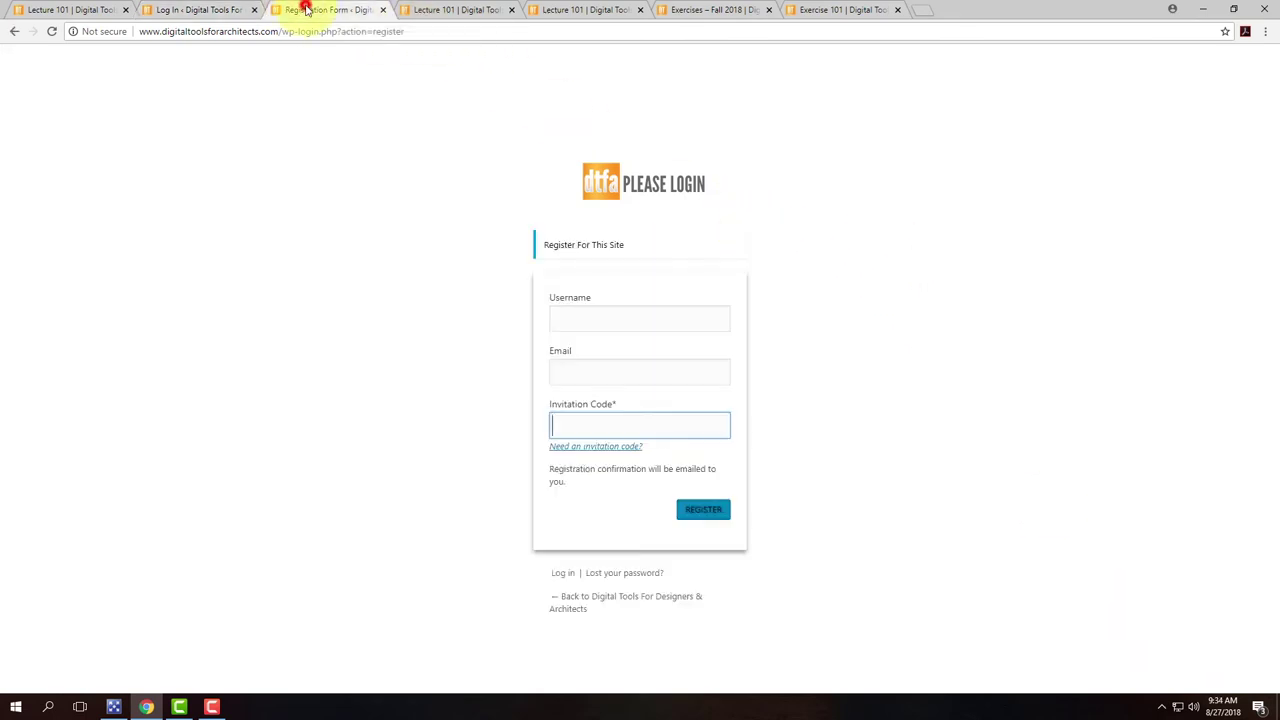
{"action": "left_click", "coordinate": [80, 12]}
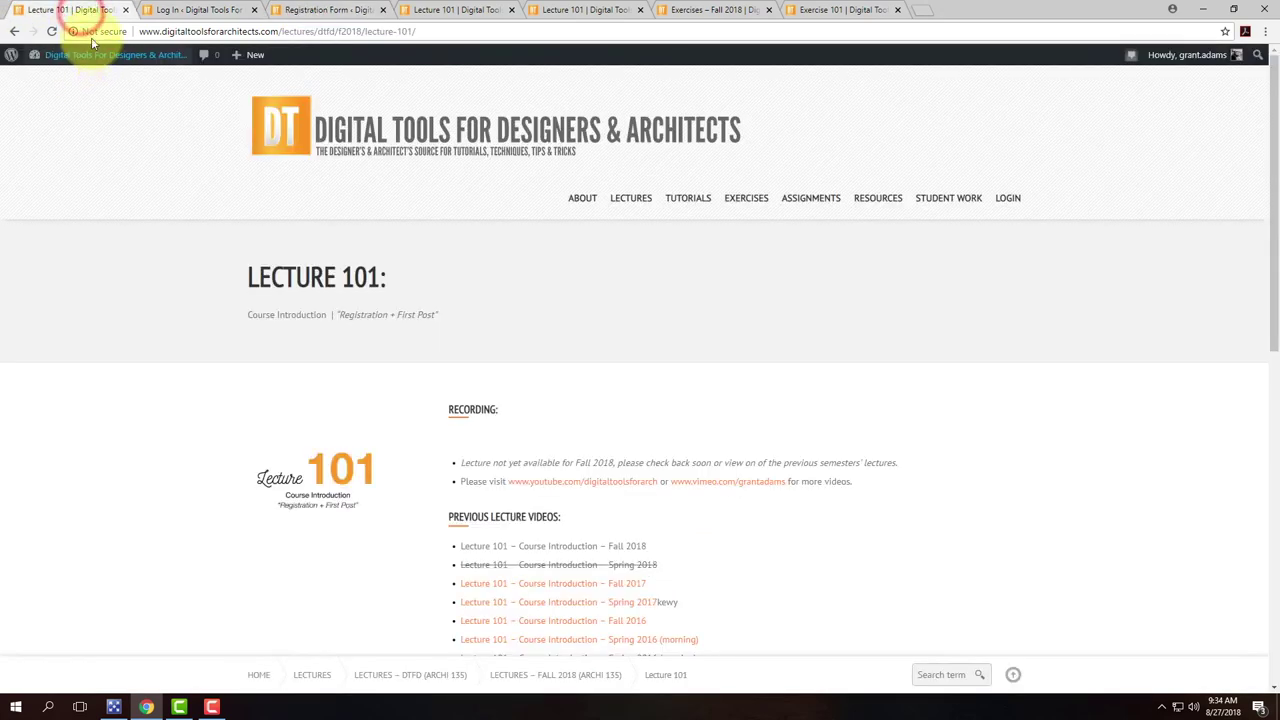
{"action": "mouse_move", "coordinate": [36, 56]}
{"action": "left_click", "coordinate": [38, 86]}
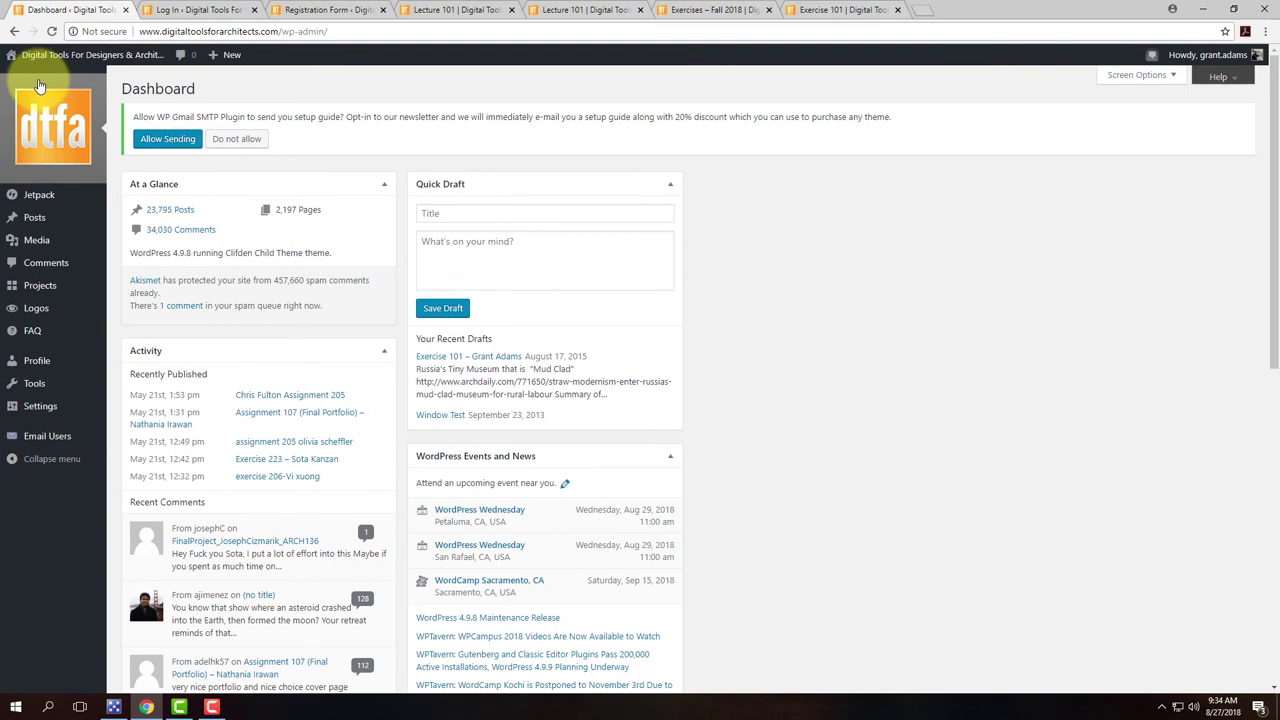
{"action": "left_click", "coordinate": [48, 362]}
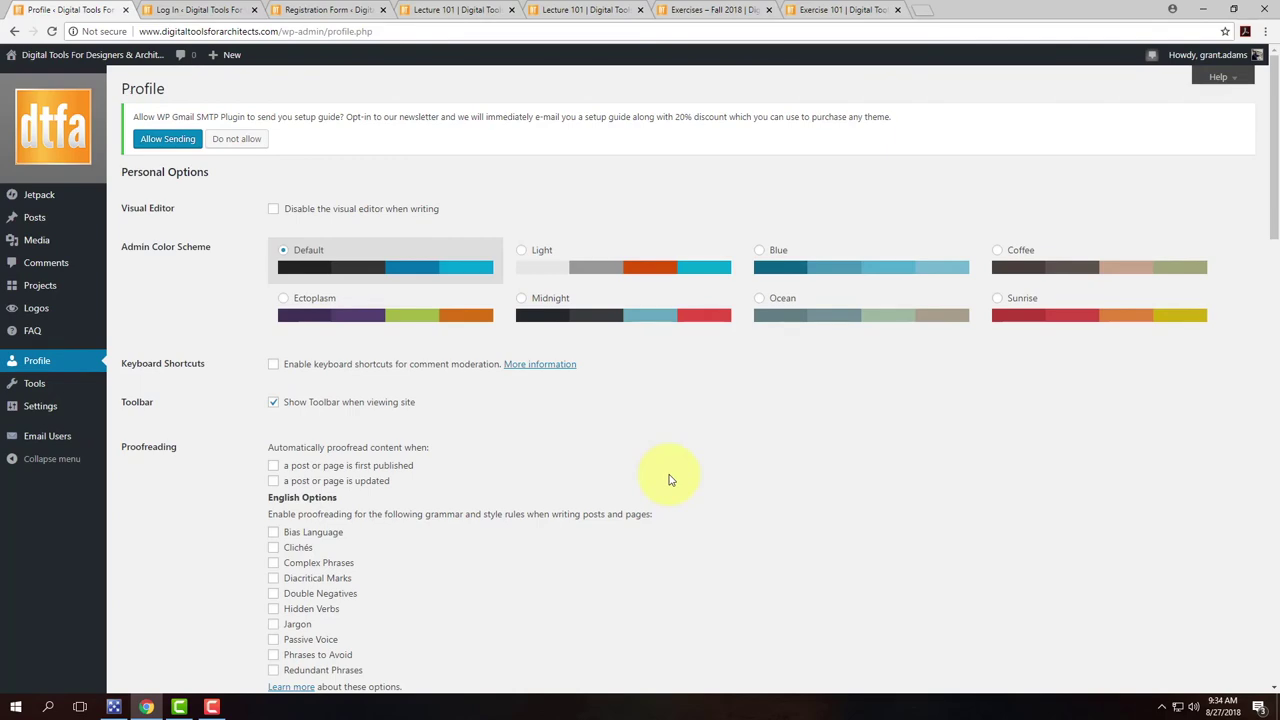
{"action": "scroll", "coordinate": [688, 440], "scroll_direction": "down", "scroll_amount": 5}
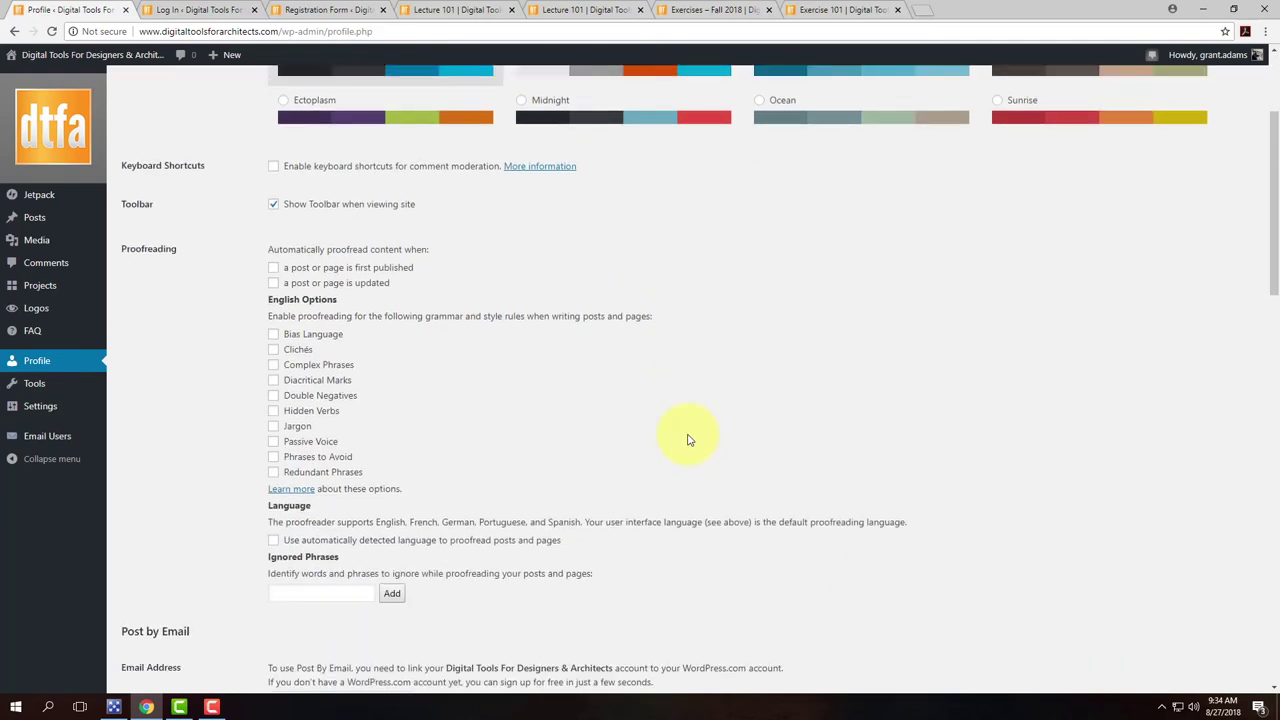
{"action": "scroll", "coordinate": [688, 440], "scroll_direction": "down", "scroll_amount": 3}
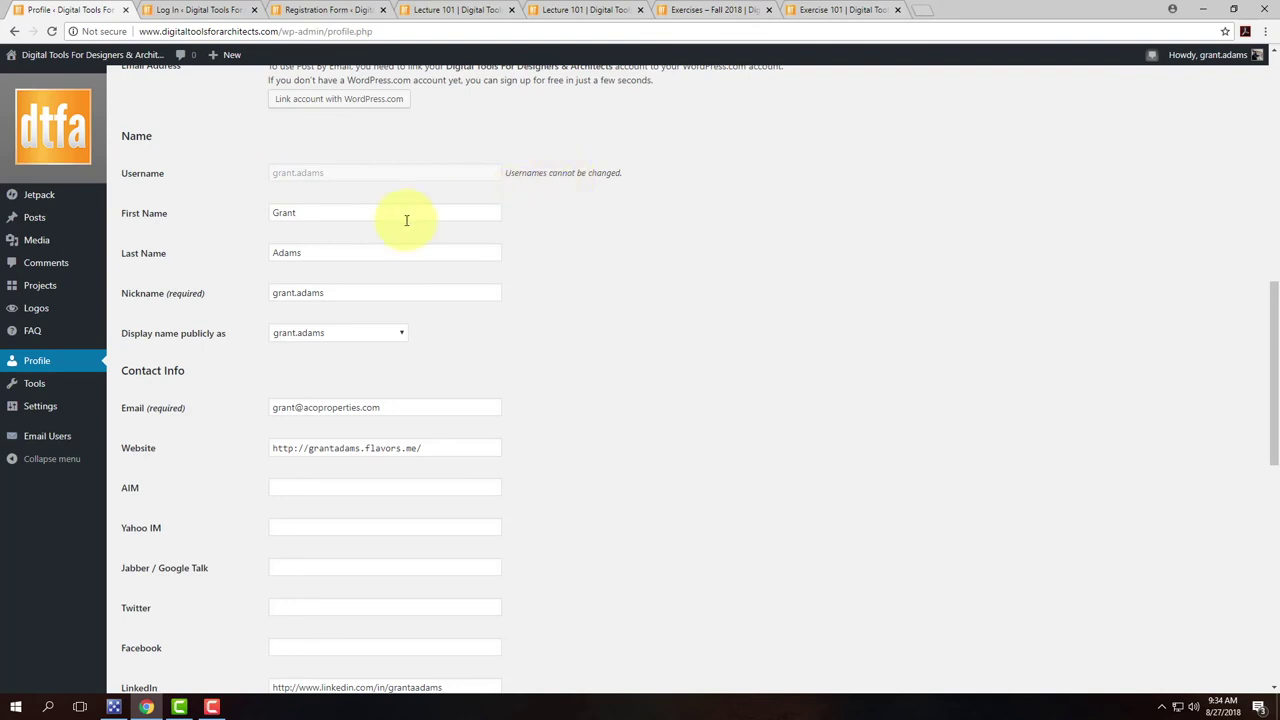
{"action": "left_click", "coordinate": [343, 332]}
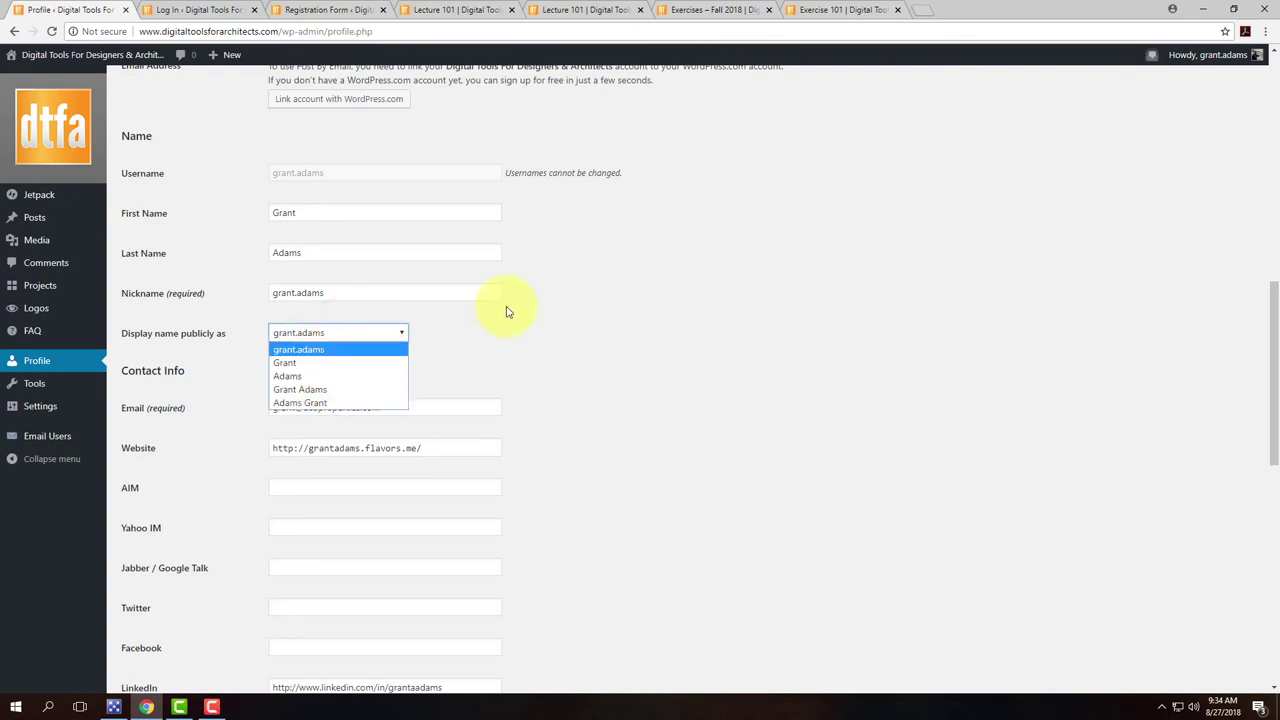
{"action": "left_click", "coordinate": [507, 308]}
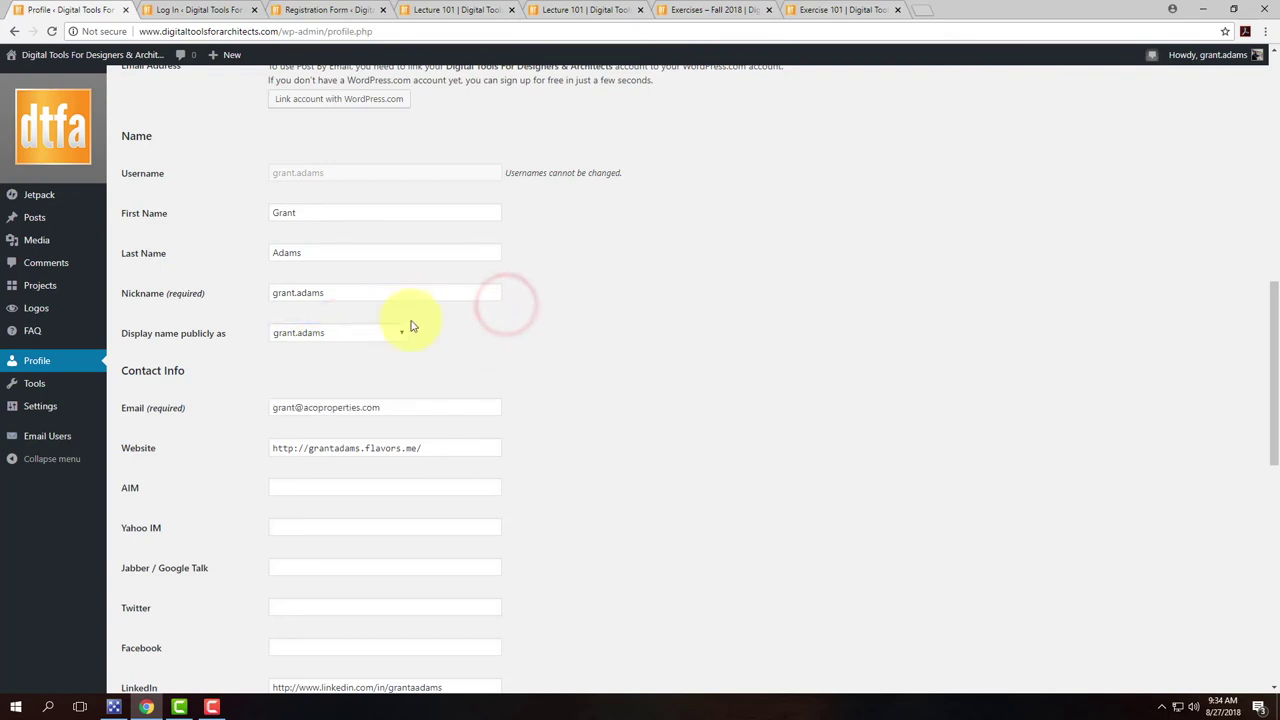
{"action": "scroll", "coordinate": [415, 380], "scroll_direction": "down", "scroll_amount": 2}
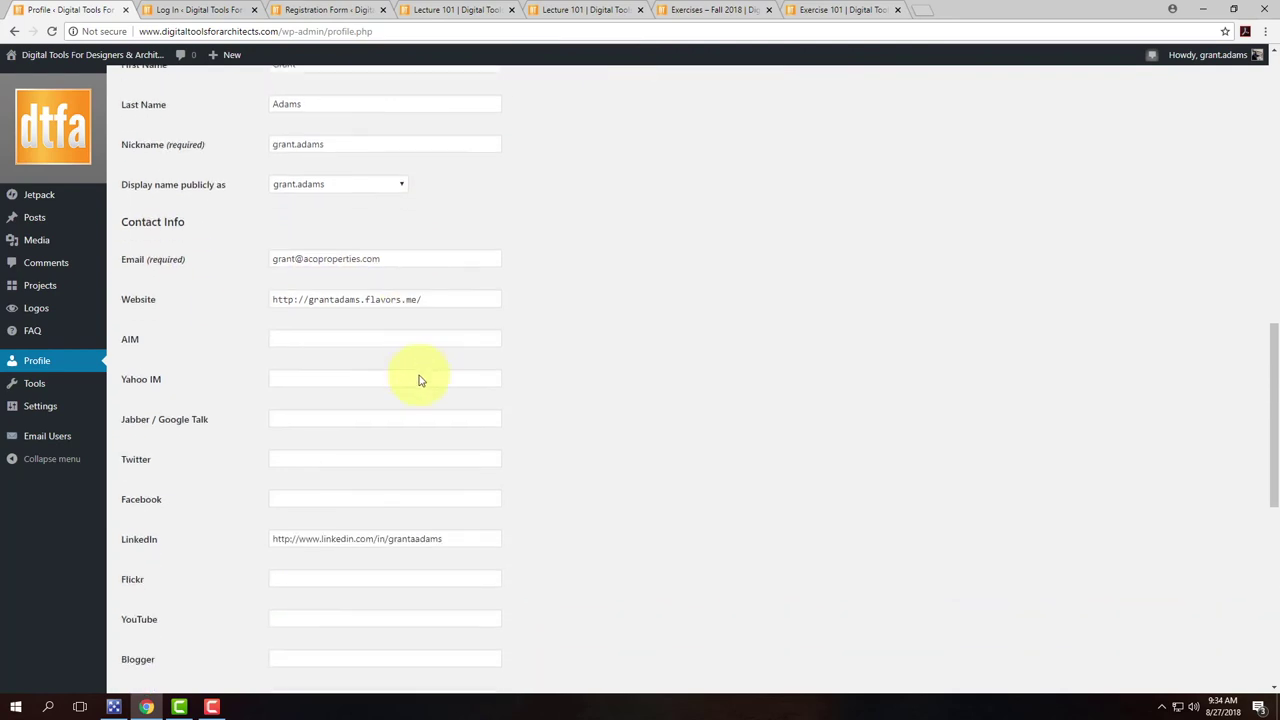
{"action": "scroll", "coordinate": [343, 528], "scroll_direction": "down", "scroll_amount": 3}
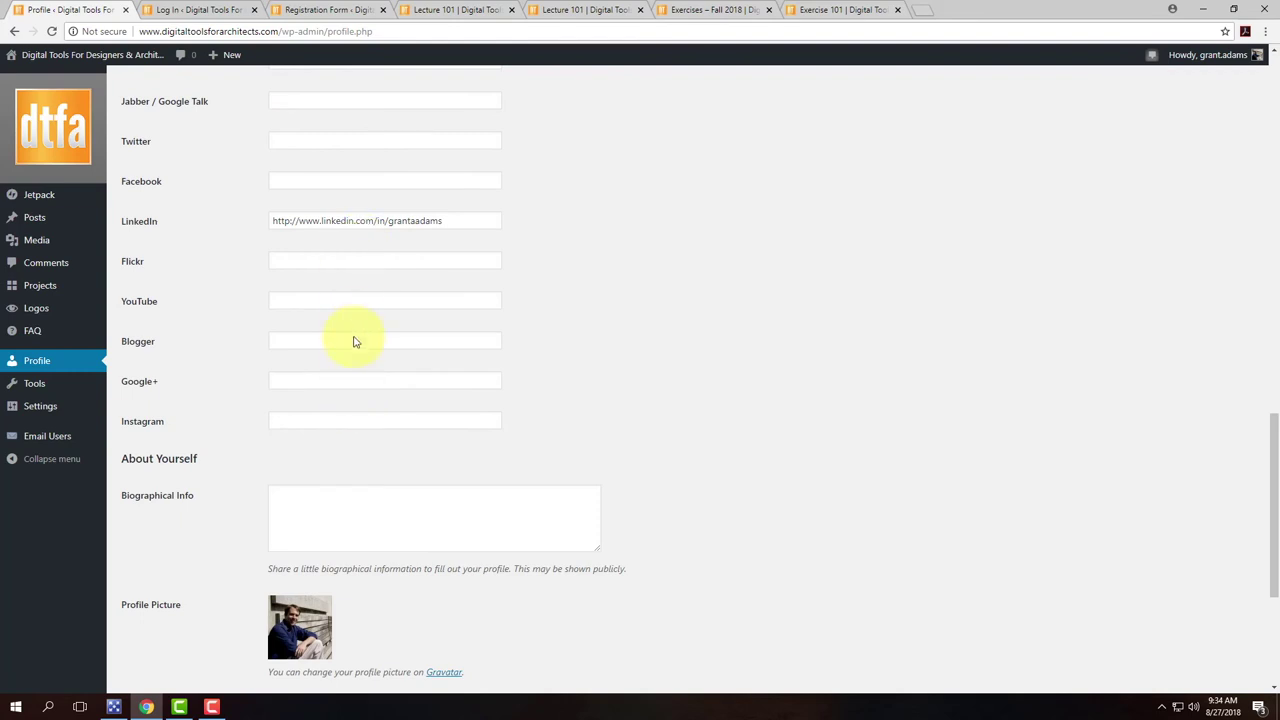
{"action": "scroll", "coordinate": [355, 335], "scroll_direction": "down", "scroll_amount": 3}
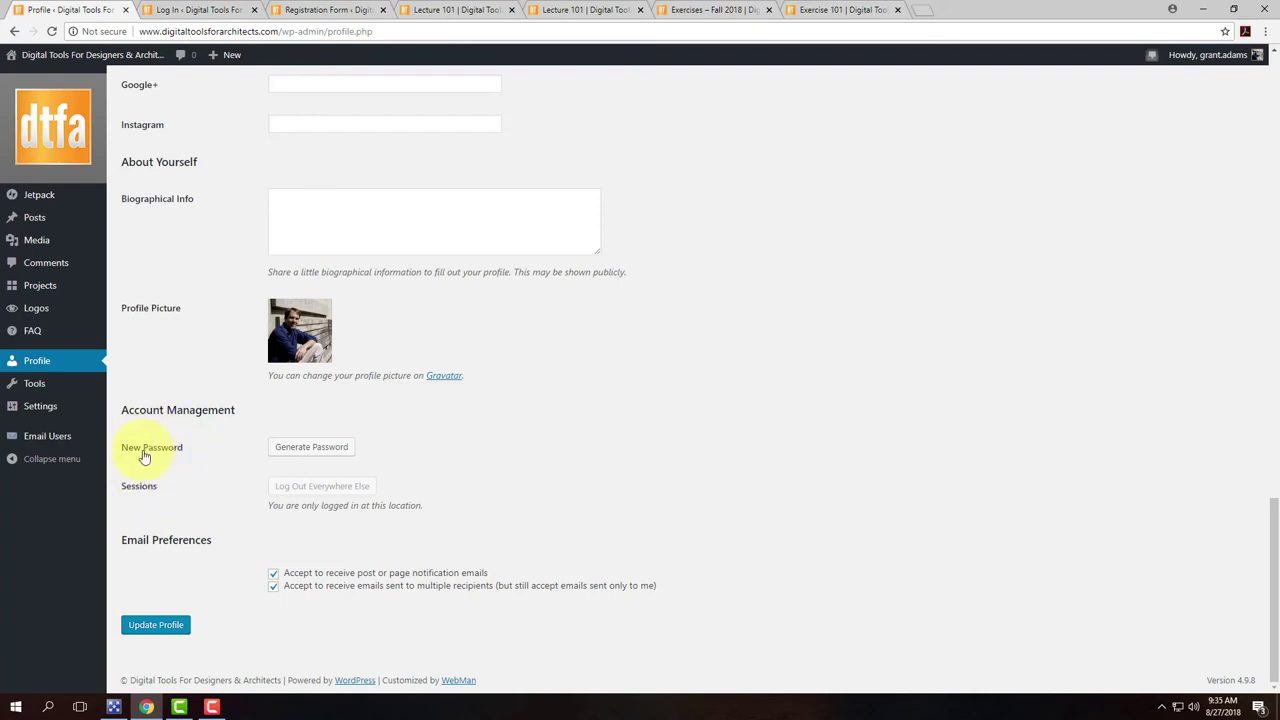
{"action": "left_click", "coordinate": [325, 455]}
{"action": "left_click_drag", "start_coordinate": [423, 446], "coordinate": [260, 447]}
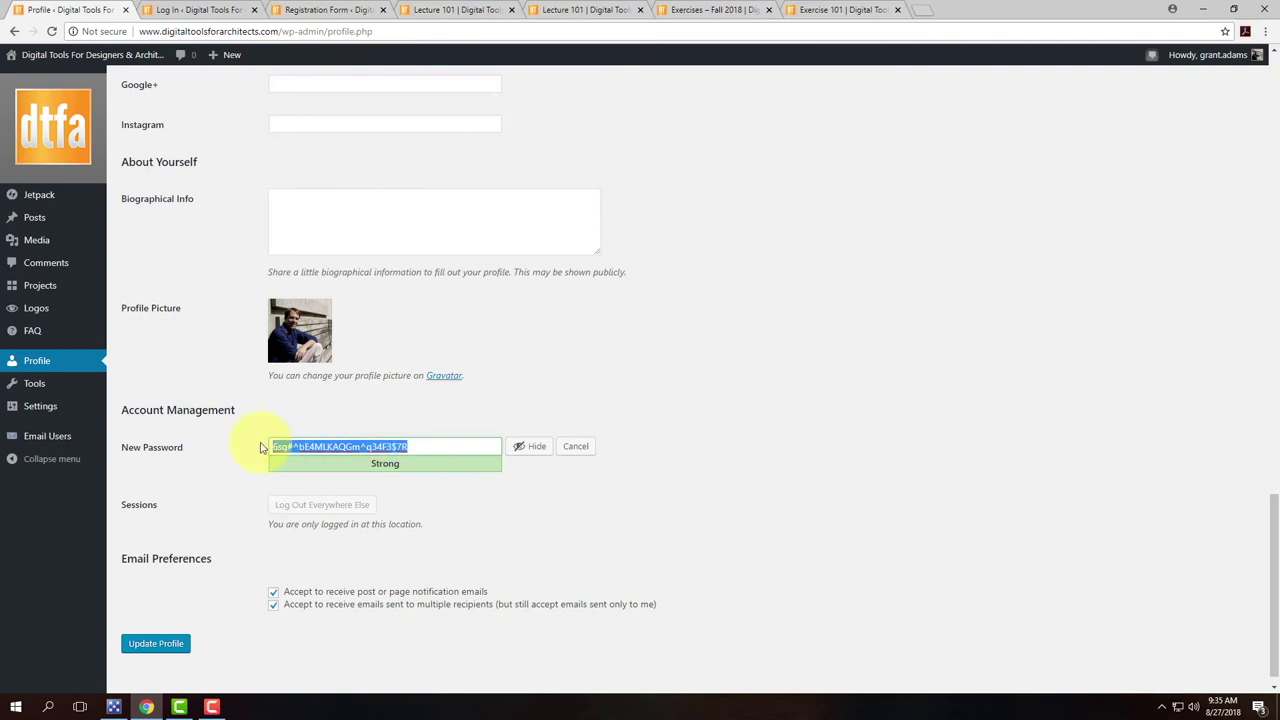
{"action": "left_click", "coordinate": [410, 446]}
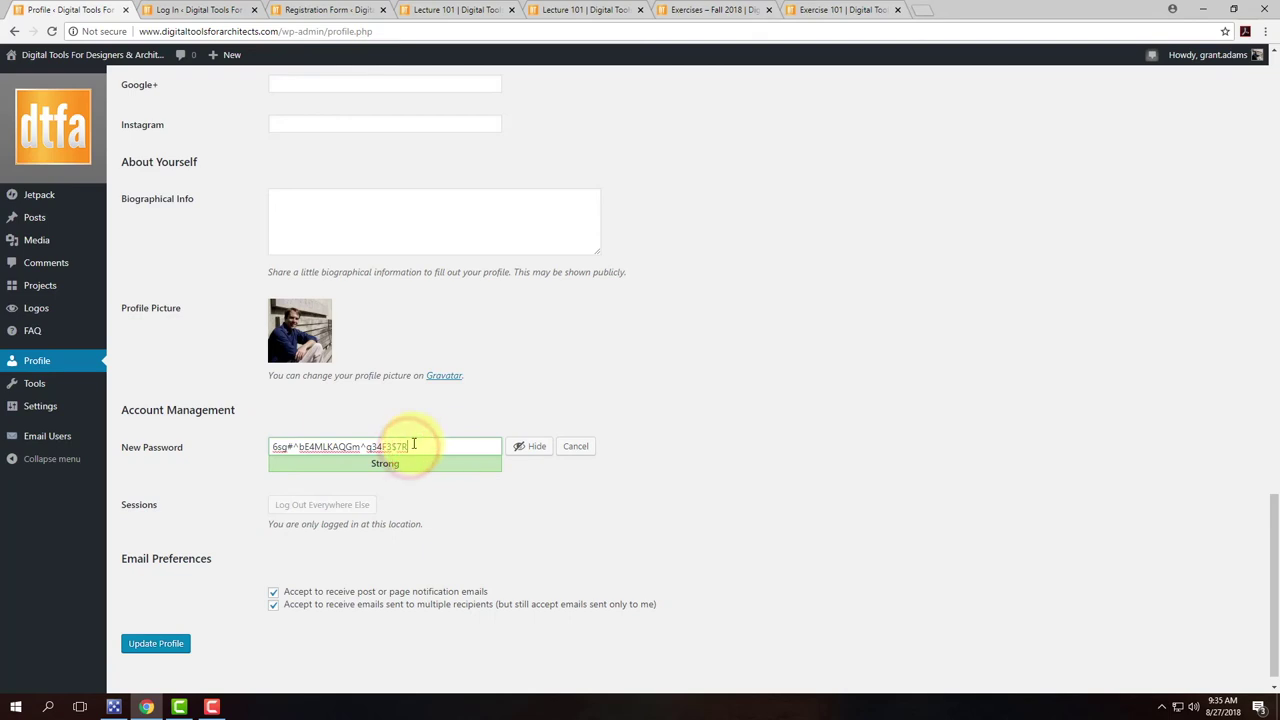
{"action": "left_click_drag", "start_coordinate": [412, 446], "coordinate": [230, 443]}
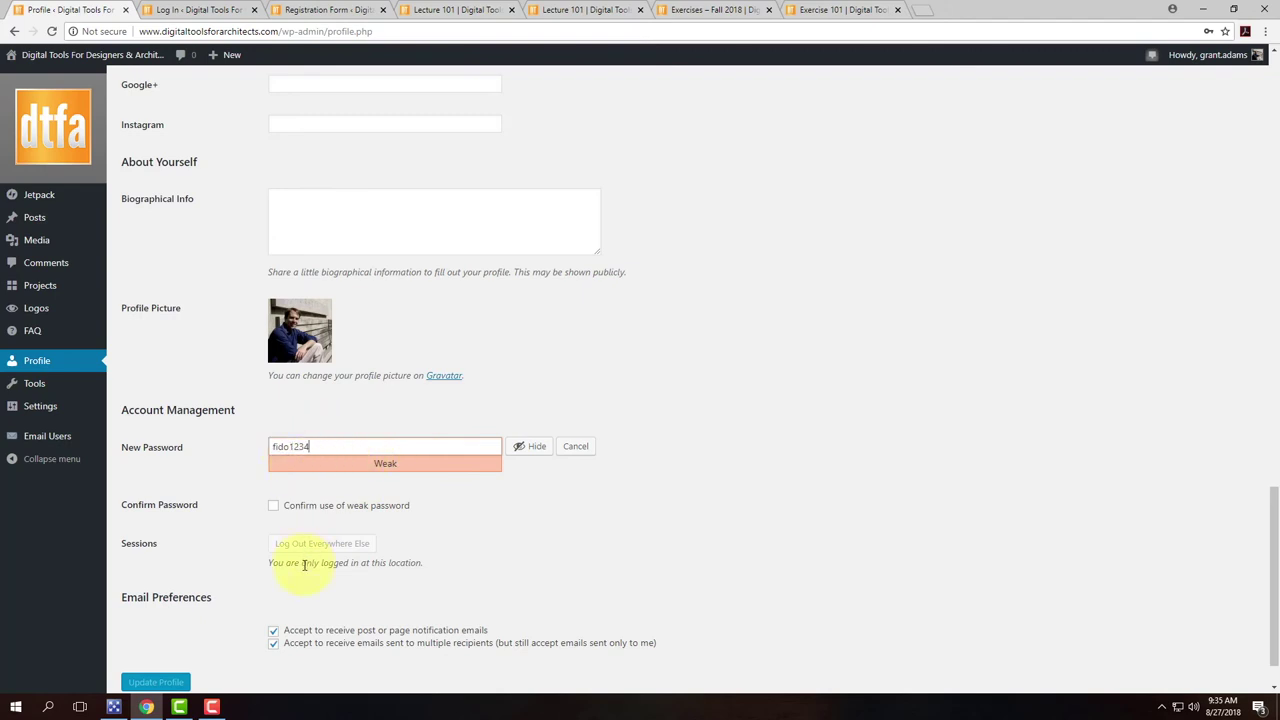
{"action": "left_click", "coordinate": [277, 514]}
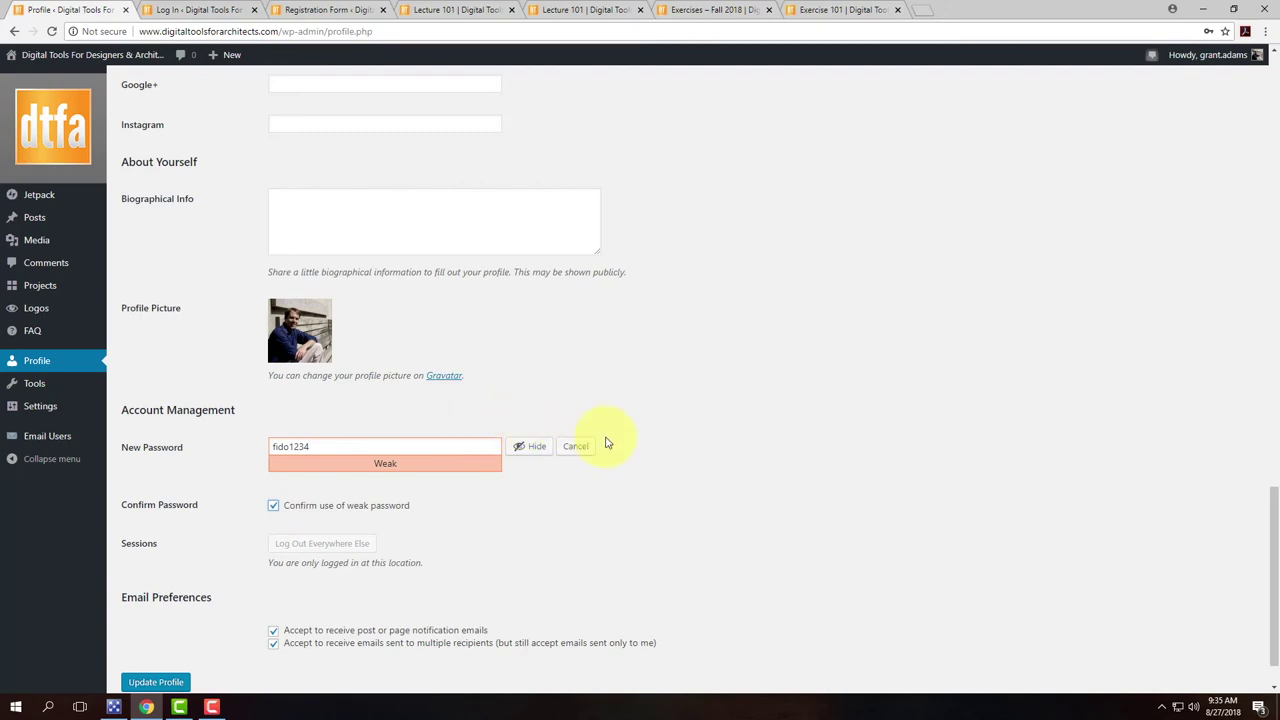
{"action": "left_click", "coordinate": [576, 447]}
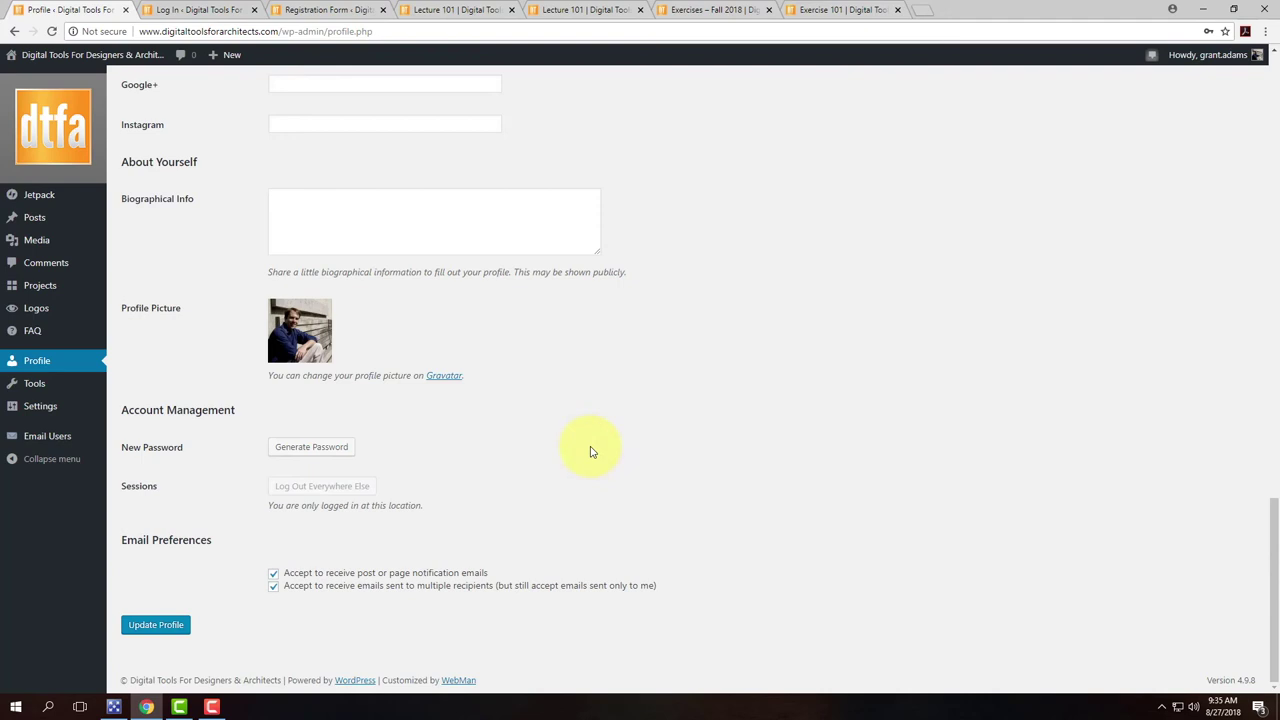
{"action": "scroll", "coordinate": [431, 414], "scroll_direction": "up", "scroll_amount": 1}
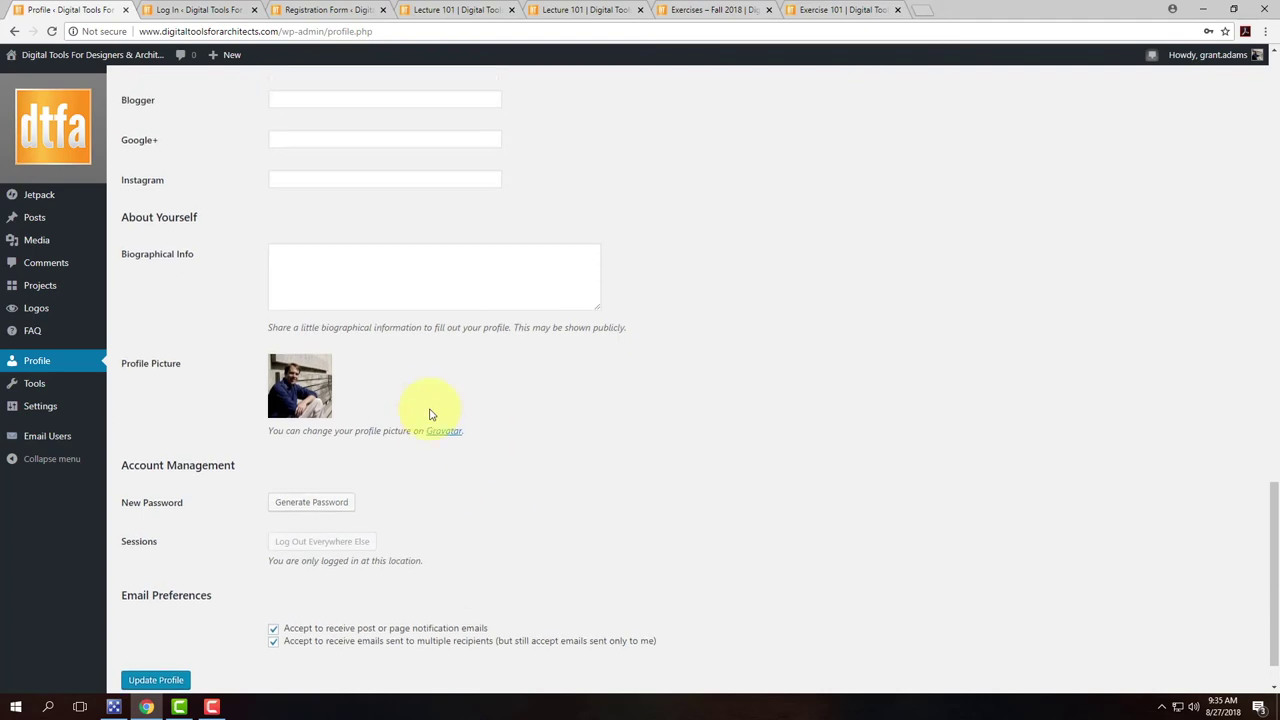
{"action": "scroll", "coordinate": [431, 414], "scroll_direction": "down", "scroll_amount": 1}
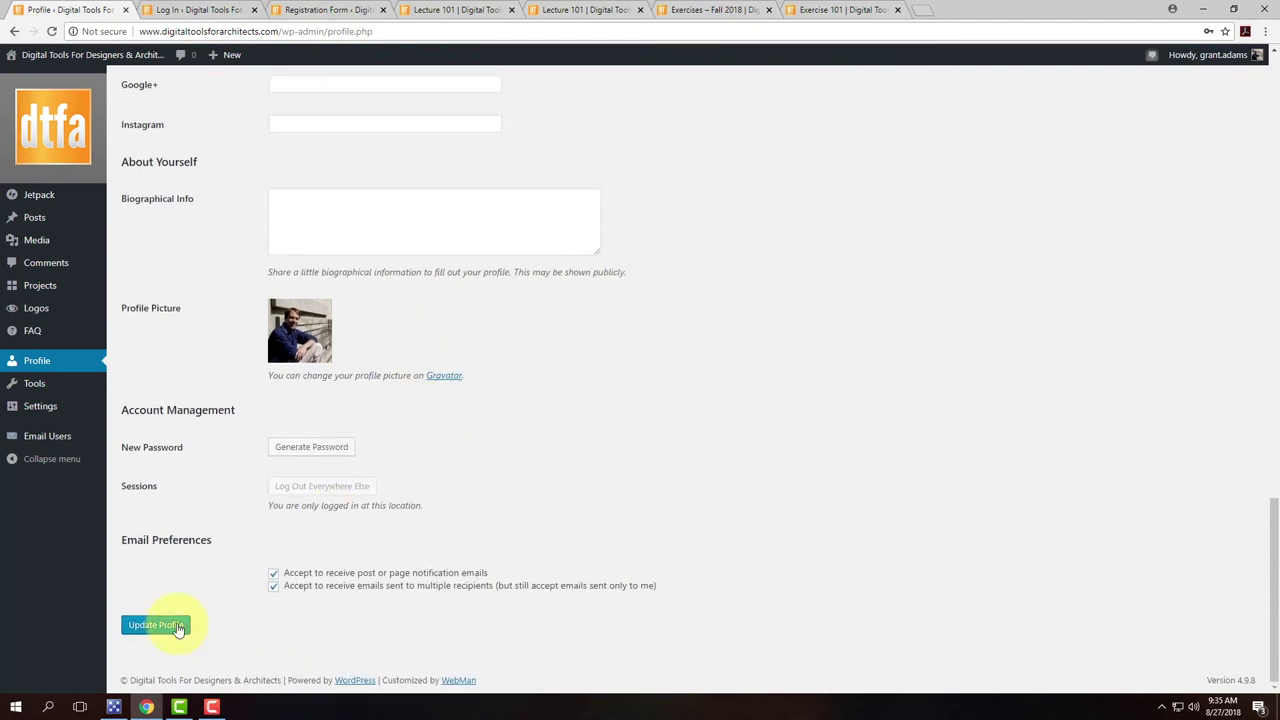
{"action": "scroll", "coordinate": [508, 549], "scroll_direction": "up", "scroll_amount": 10}
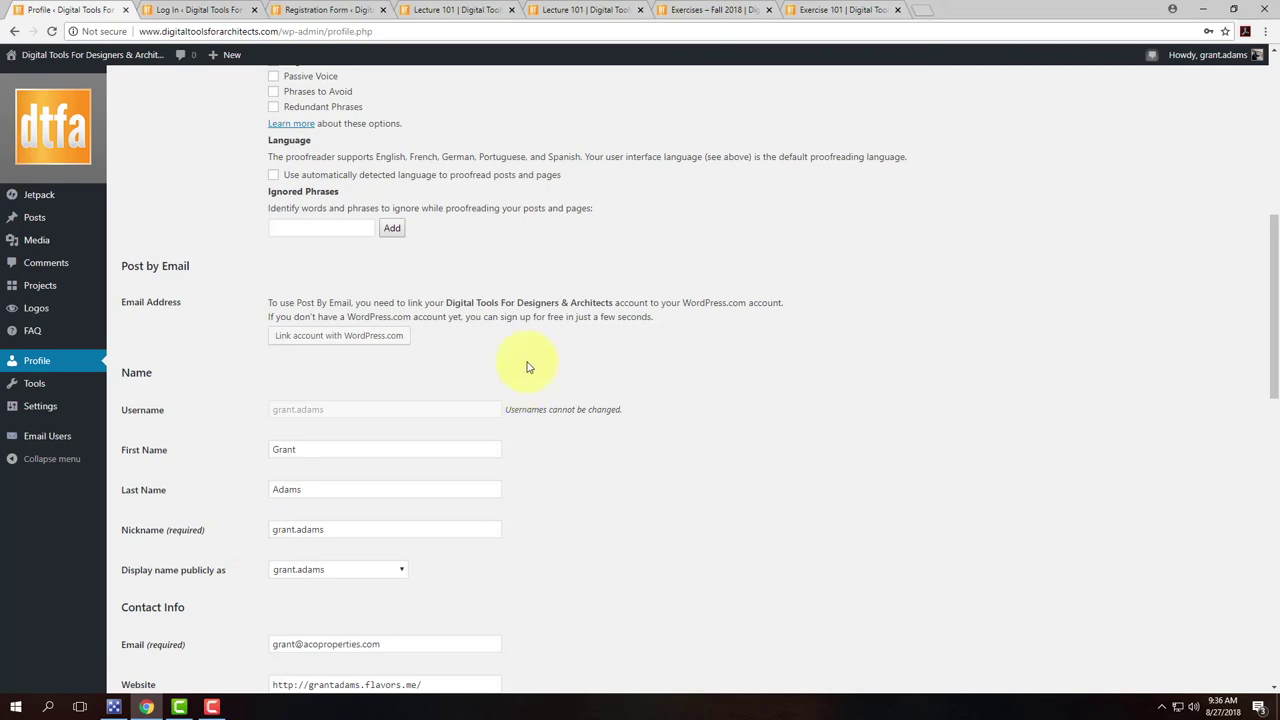
{"action": "scroll", "coordinate": [671, 443], "scroll_direction": "up", "scroll_amount": 5}
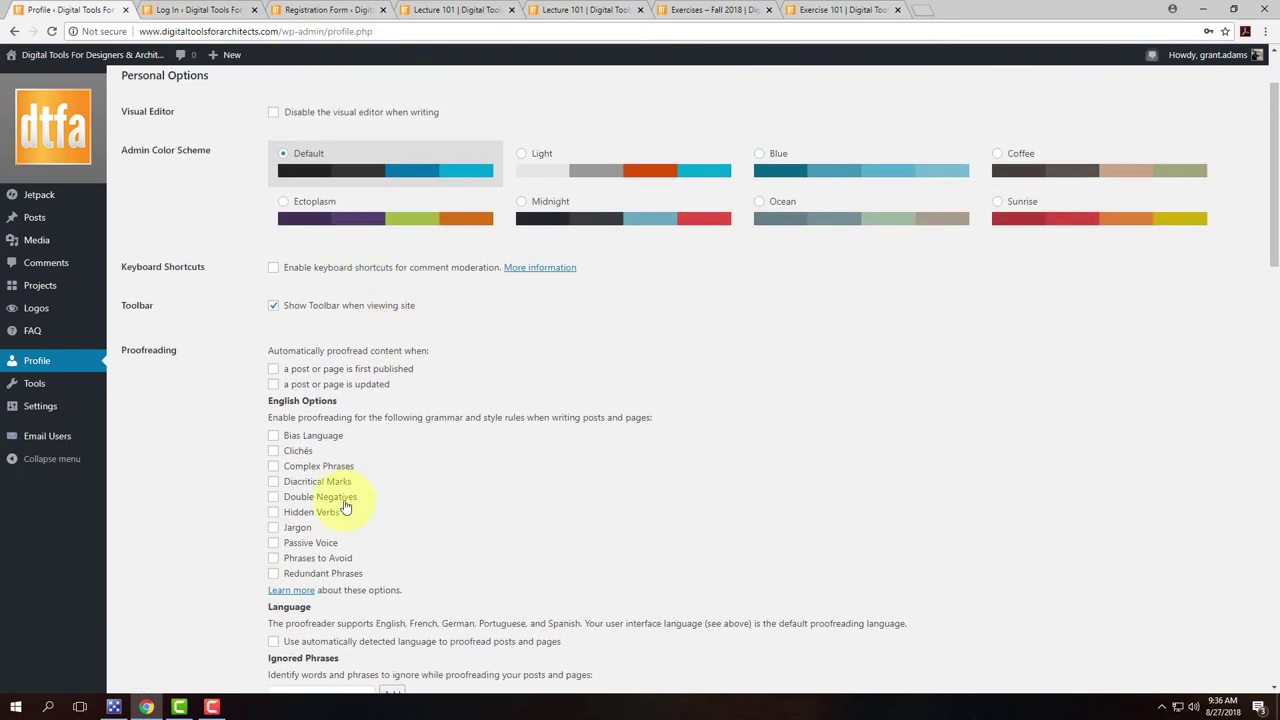
{"action": "scroll", "coordinate": [420, 457], "scroll_direction": "up", "scroll_amount": 1}
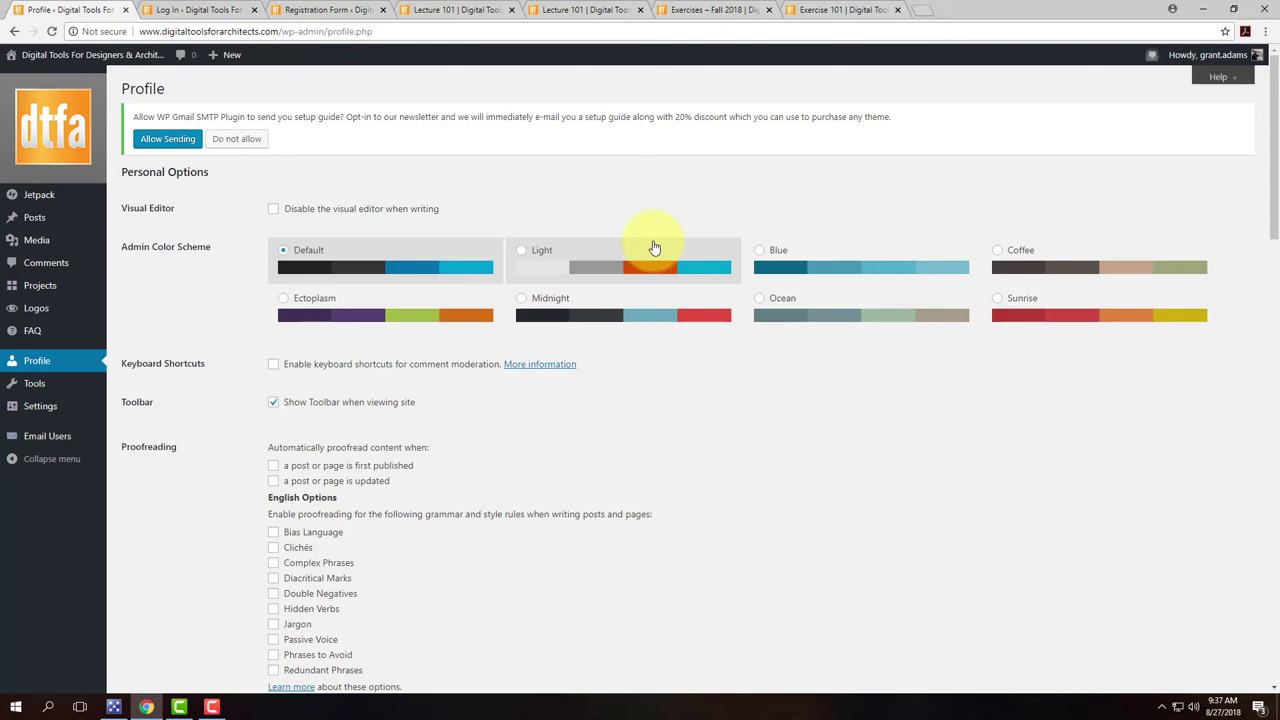
- In a new tab, search archdaily.com and open its featured article The Fortified Cavern
{"action": "key", "text": "ctrl+t"}
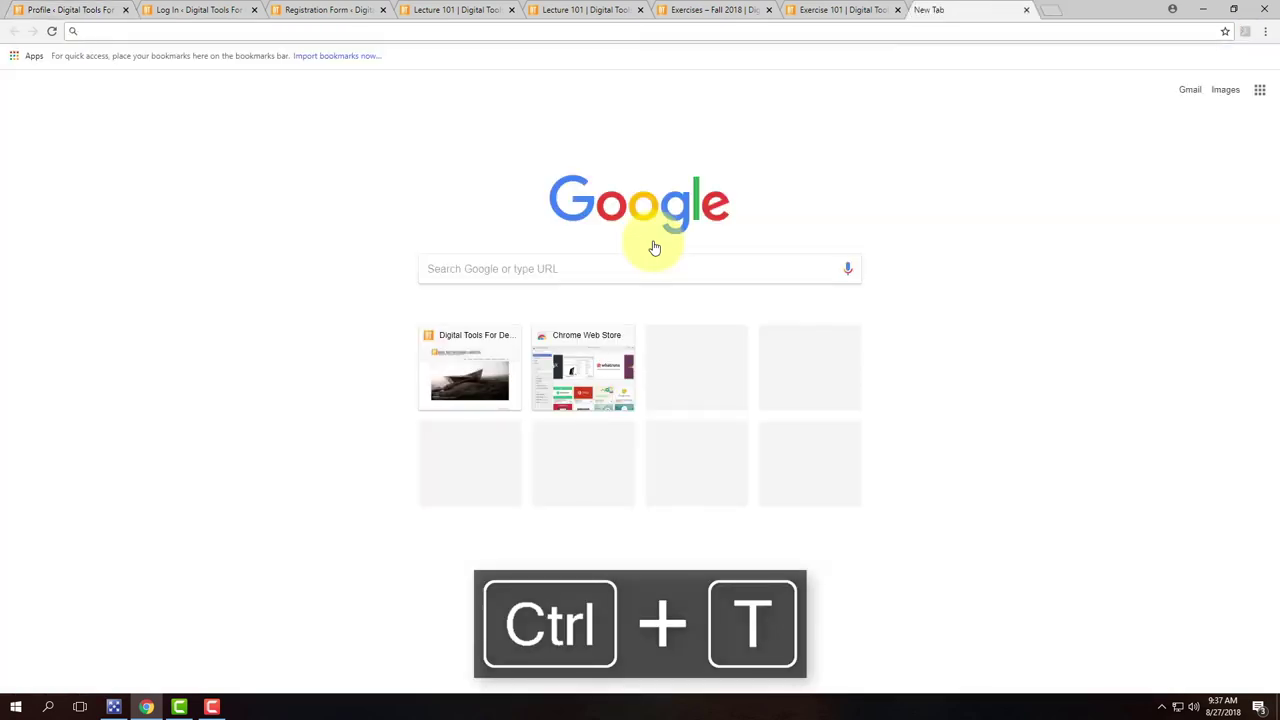
{"action": "type", "text": "archdaily"}
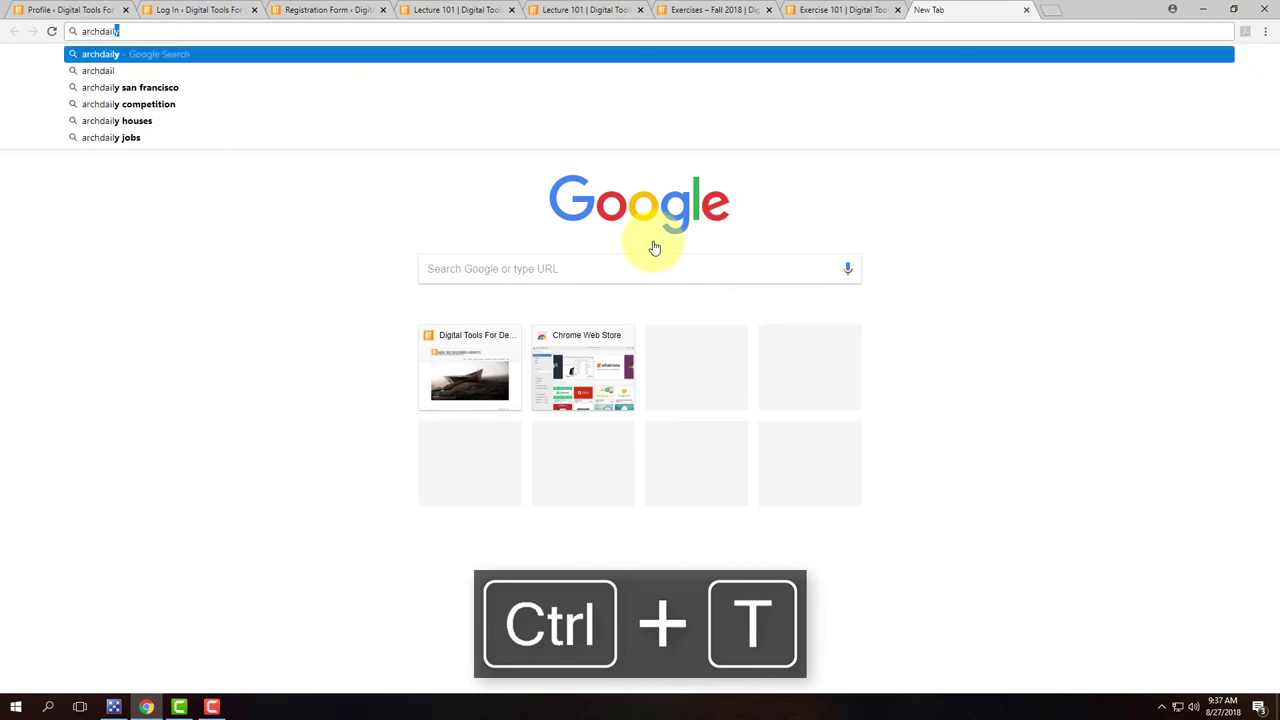
{"action": "type", "text": ".com,"}
{"action": "key", "text": "Return"}
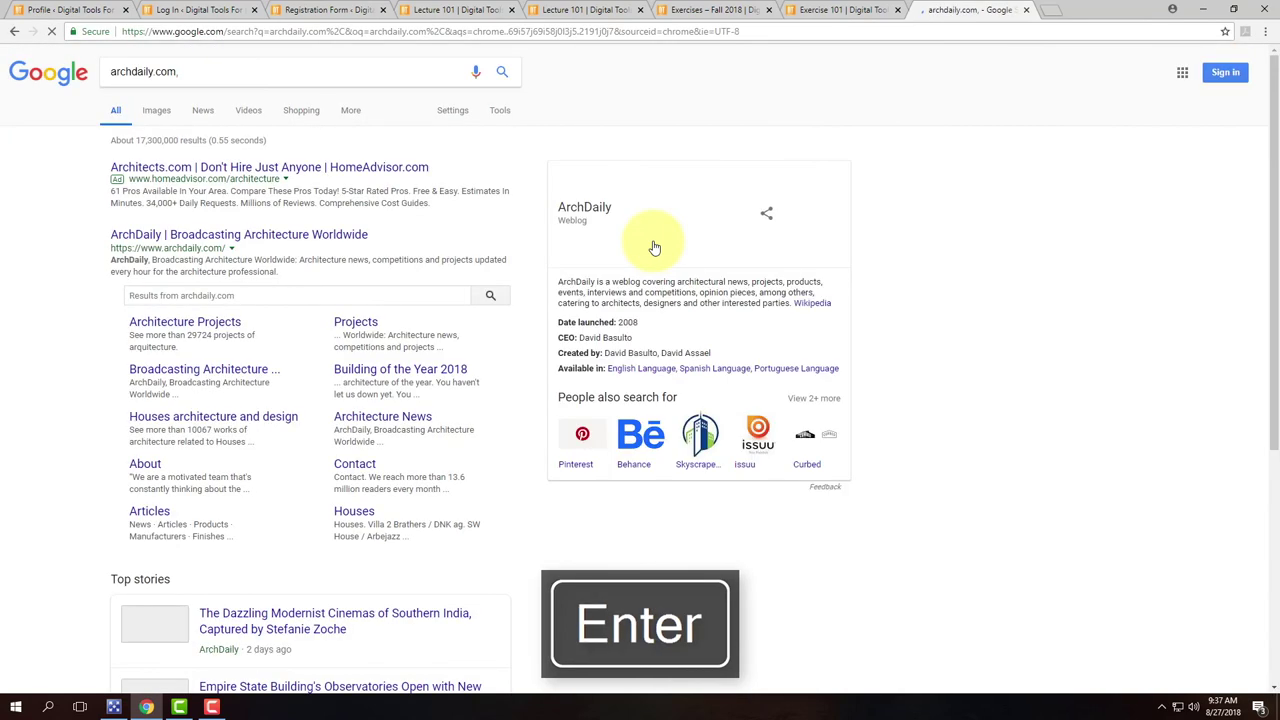
{"action": "left_click", "coordinate": [204, 236]}
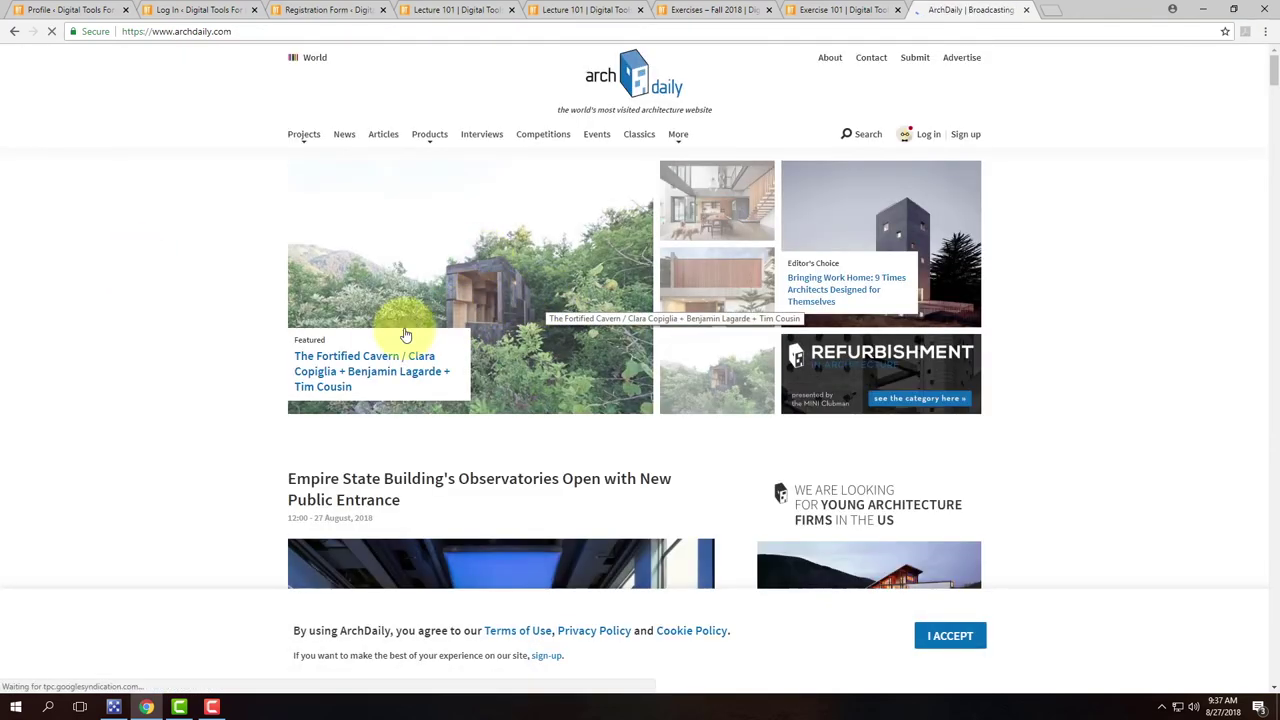
{"action": "left_click", "coordinate": [345, 362]}
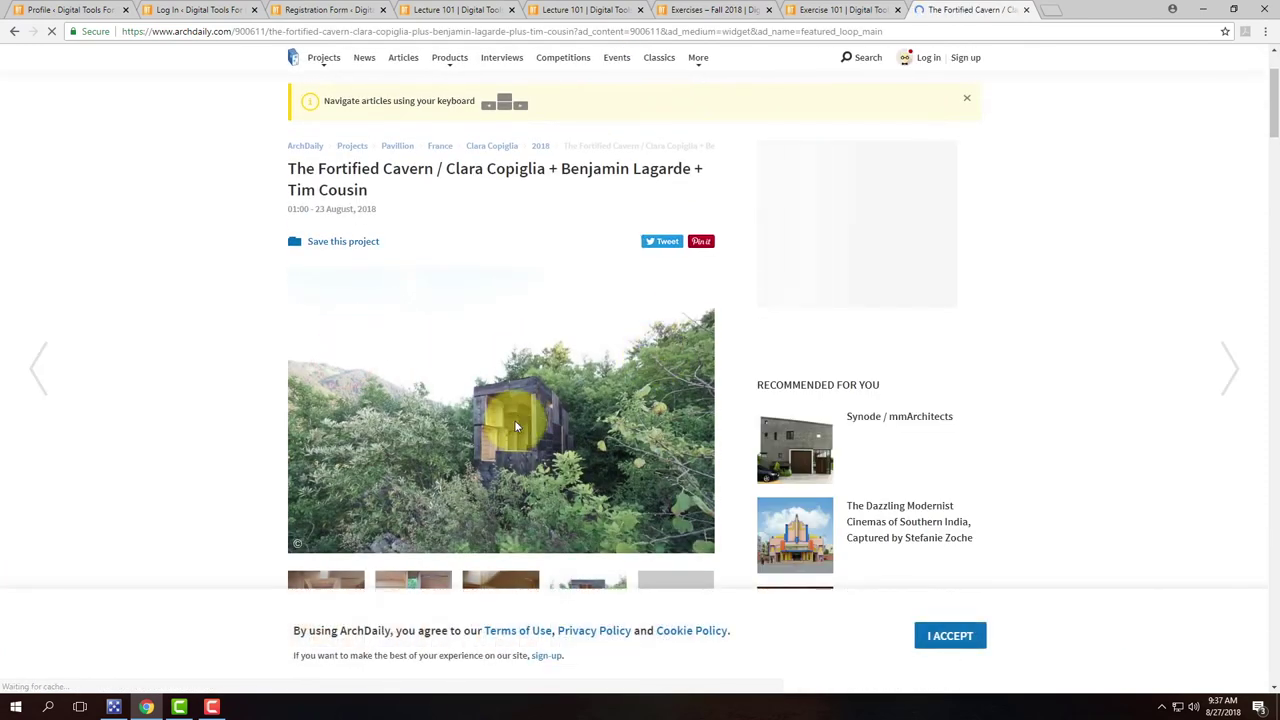
{"action": "scroll", "coordinate": [520, 418], "scroll_direction": "down", "scroll_amount": 2}
{"action": "left_click", "coordinate": [592, 402]}
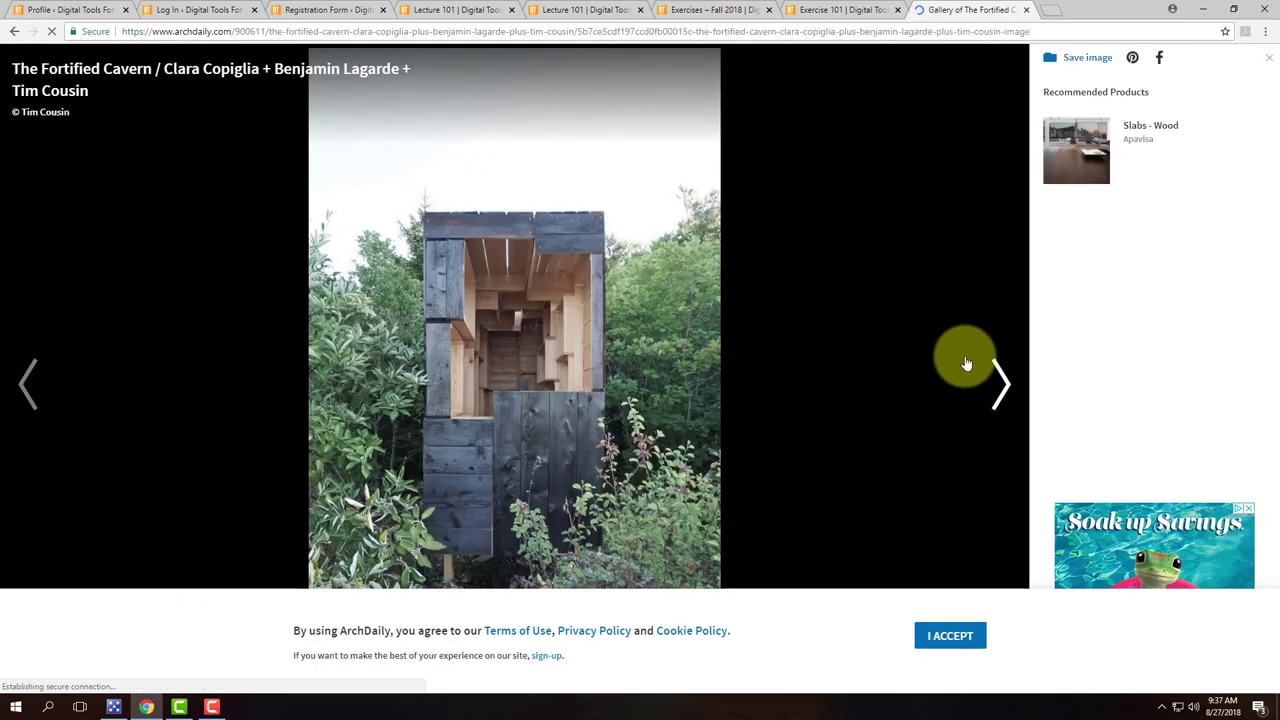
{"action": "left_click", "coordinate": [1001, 383]}
{"action": "left_click", "coordinate": [1001, 383]}
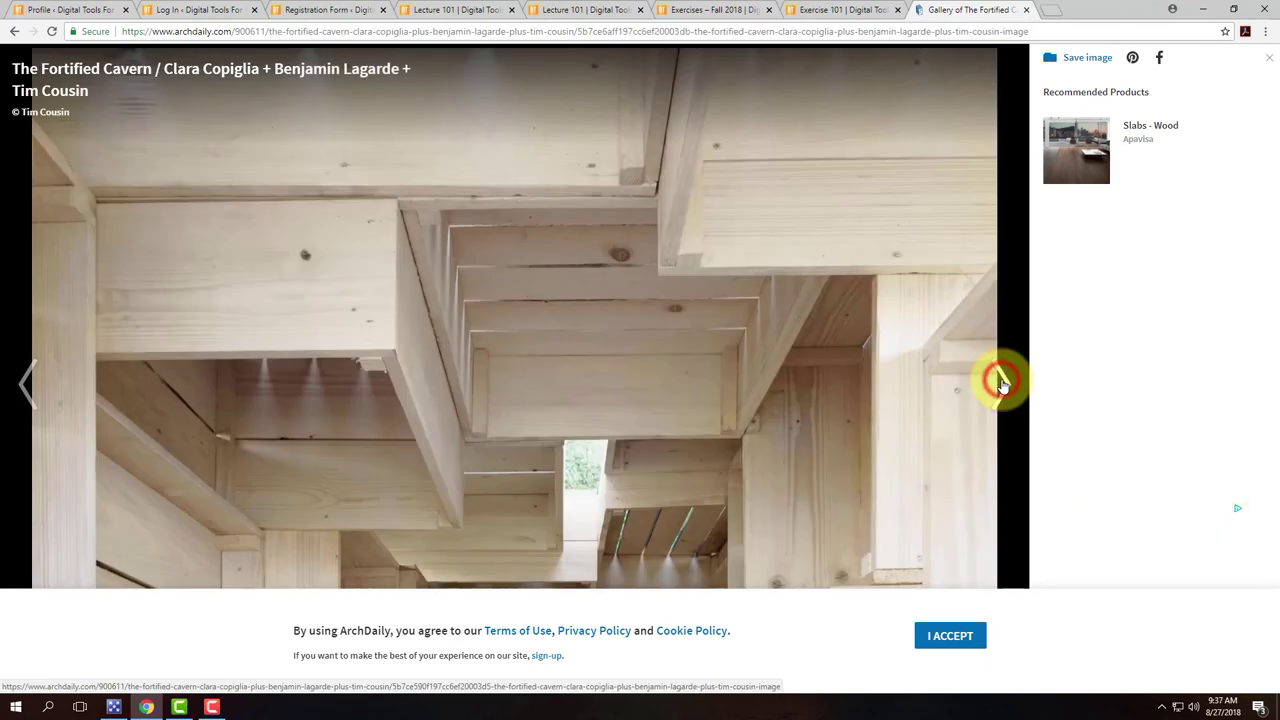
{"action": "left_click", "coordinate": [1001, 383]}
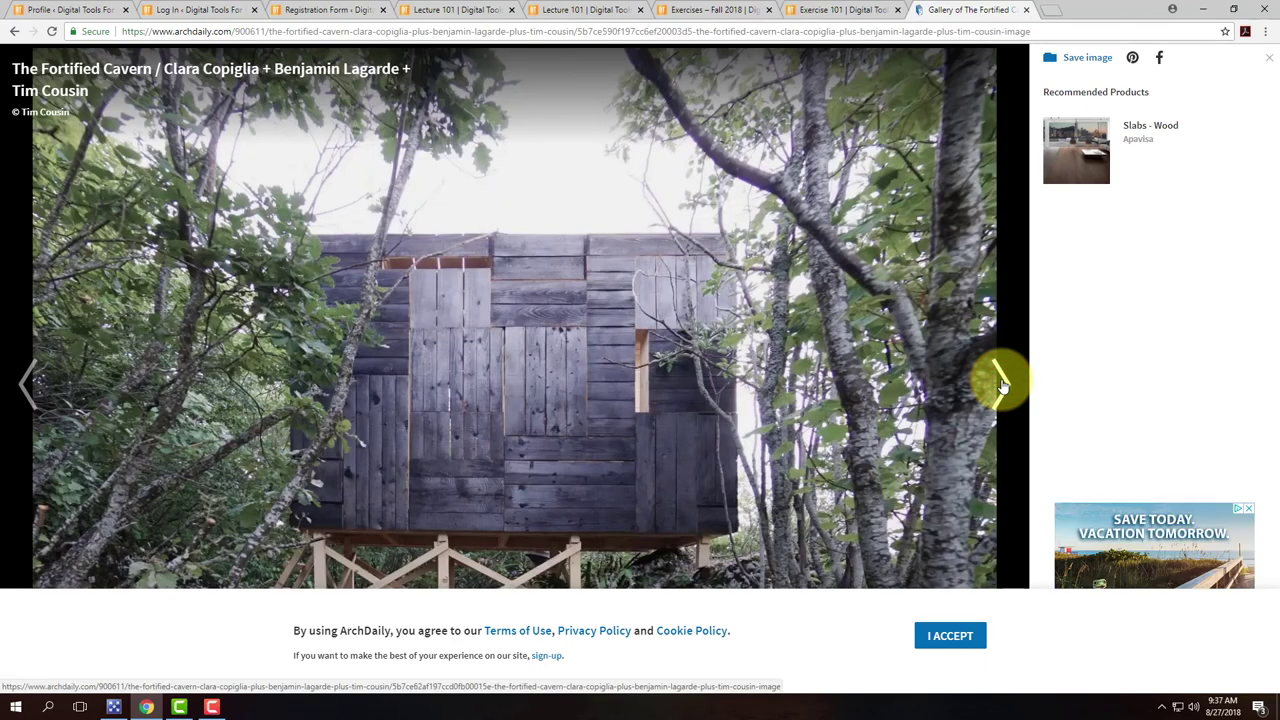
{"action": "left_click", "coordinate": [17, 33]}
{"action": "left_click", "coordinate": [17, 33]}
{"action": "left_click", "coordinate": [17, 33]}
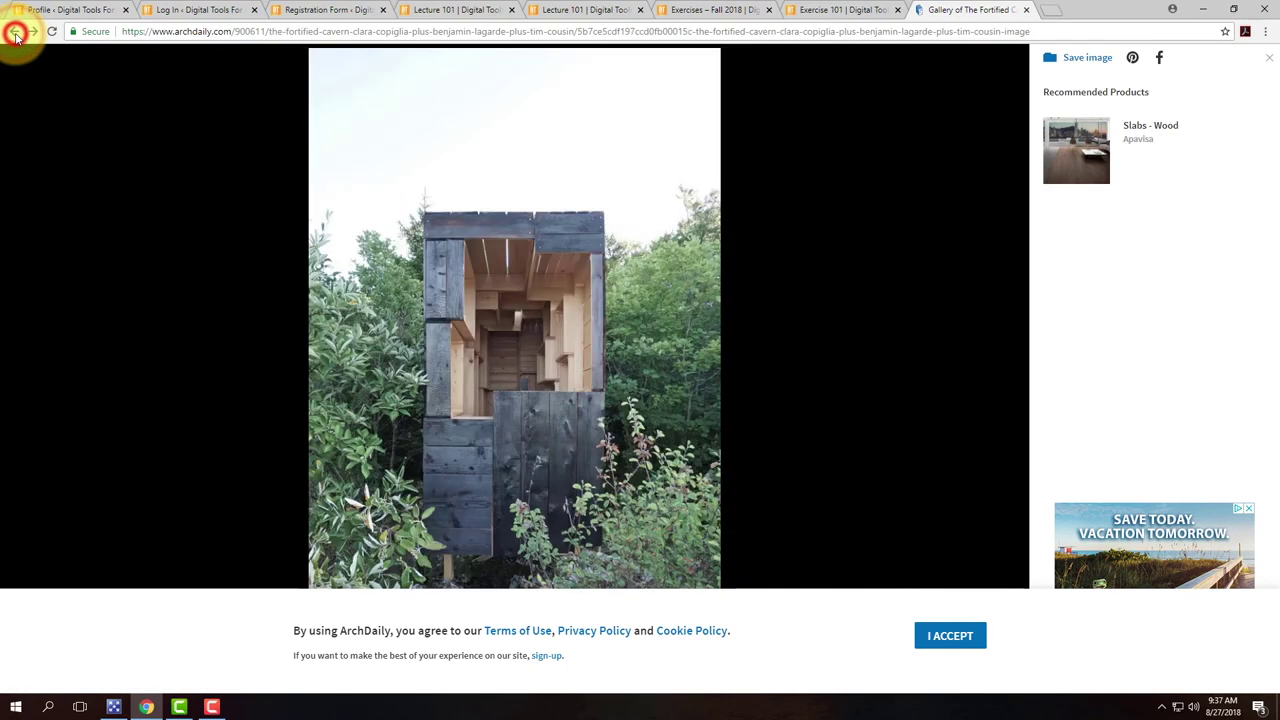
{"action": "left_click", "coordinate": [17, 33]}
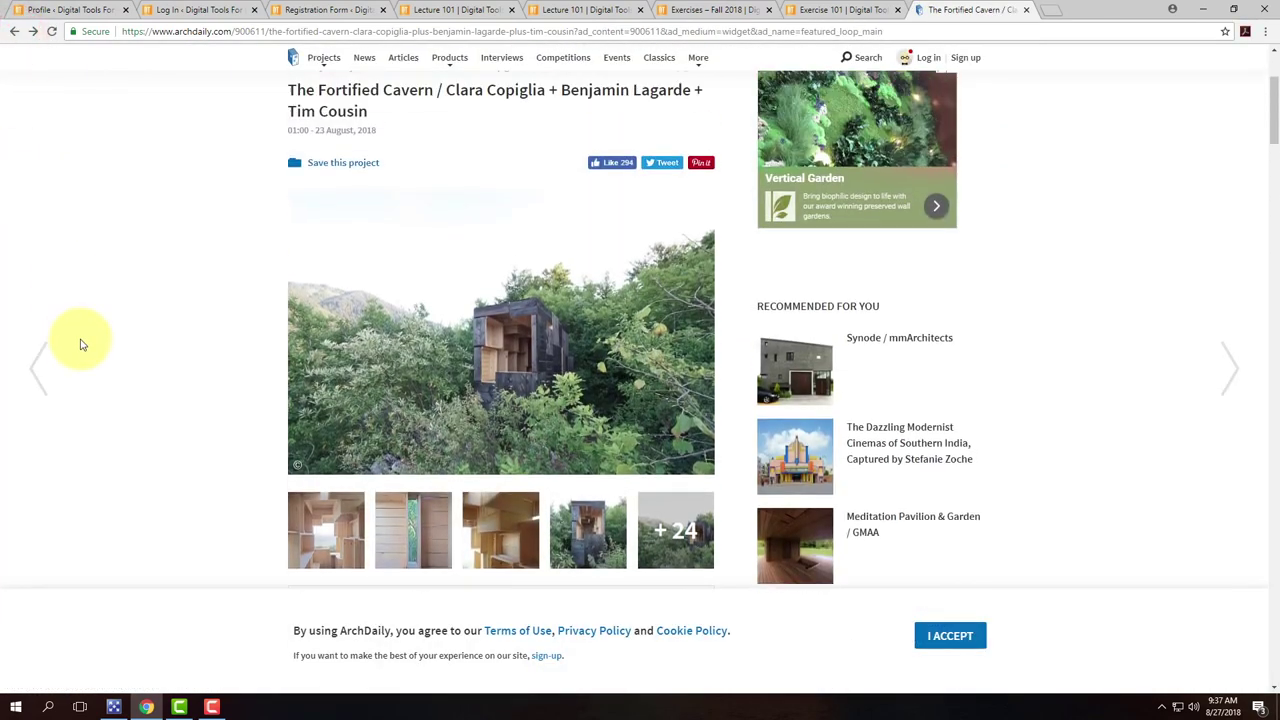
{"action": "scroll", "coordinate": [82, 345], "scroll_direction": "up", "scroll_amount": 3}
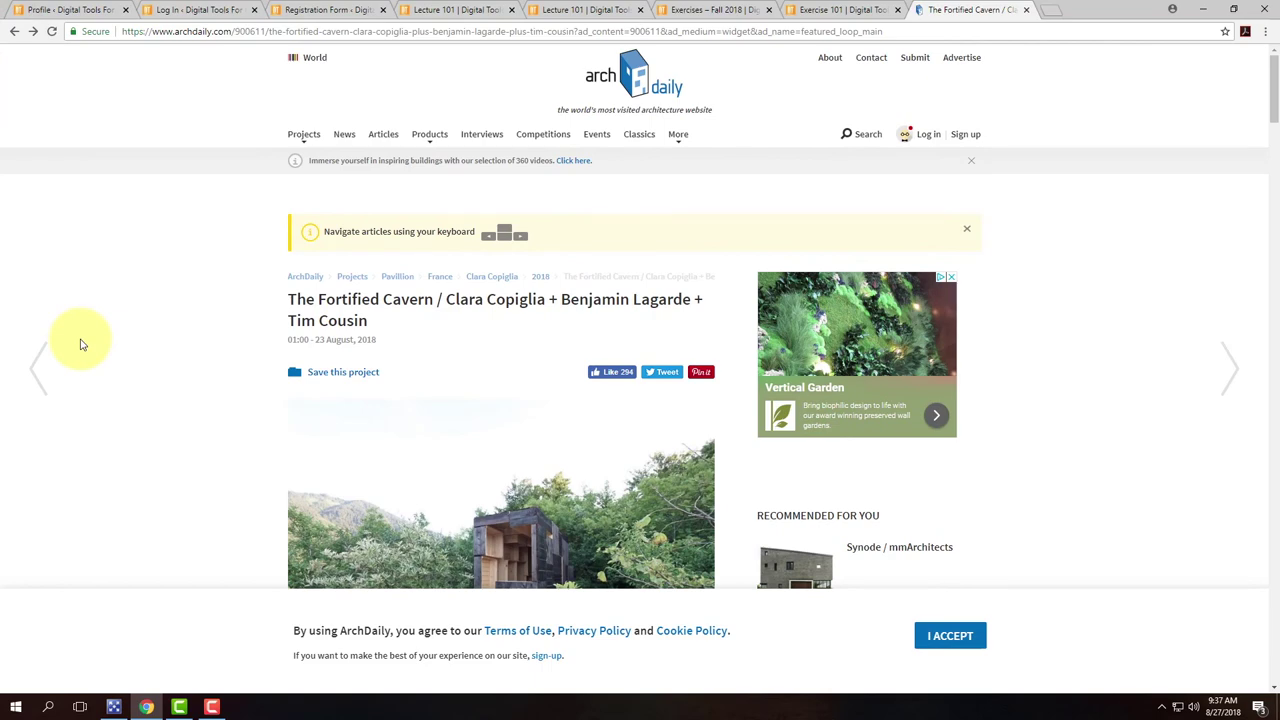
{"action": "scroll", "coordinate": [94, 330], "scroll_direction": "down", "scroll_amount": 5}
{"action": "scroll", "coordinate": [96, 330], "scroll_direction": "down", "scroll_amount": 7}
{"action": "scroll", "coordinate": [449, 370], "scroll_direction": "down", "scroll_amount": 10}
{"action": "scroll", "coordinate": [530, 402], "scroll_direction": "down", "scroll_amount": 3}
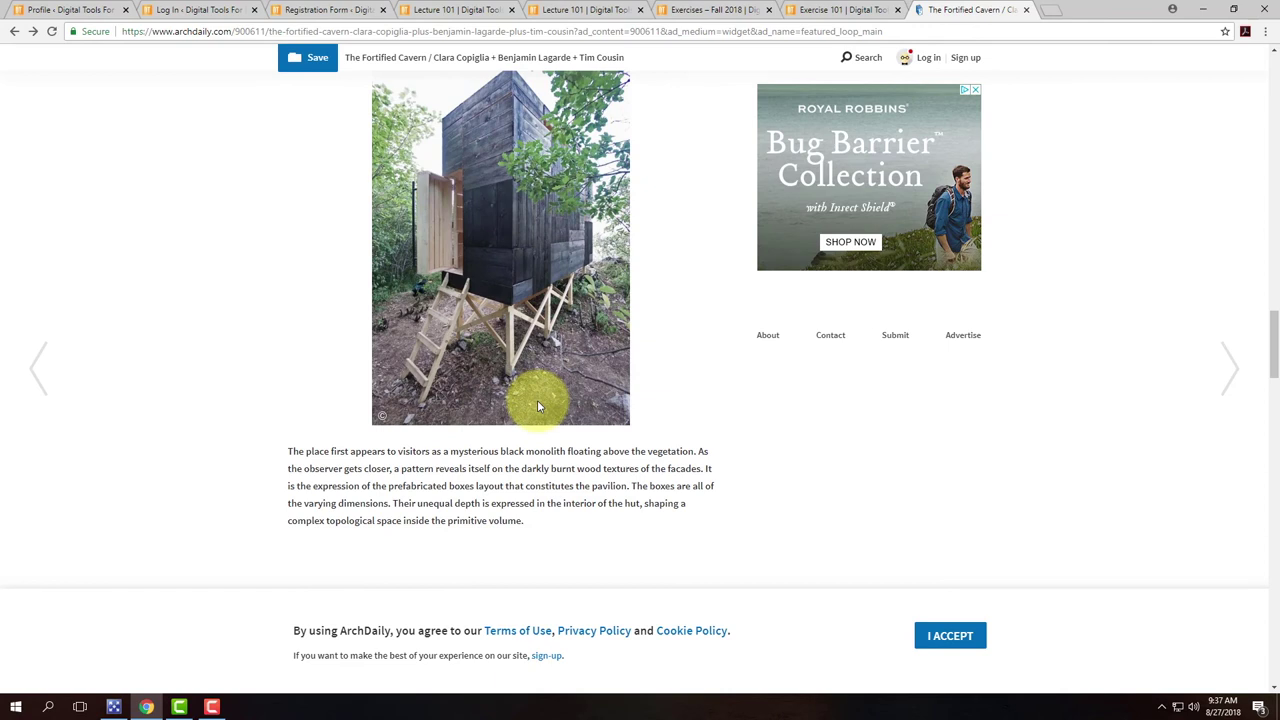
{"action": "scroll", "coordinate": [534, 390], "scroll_direction": "up", "scroll_amount": 15}
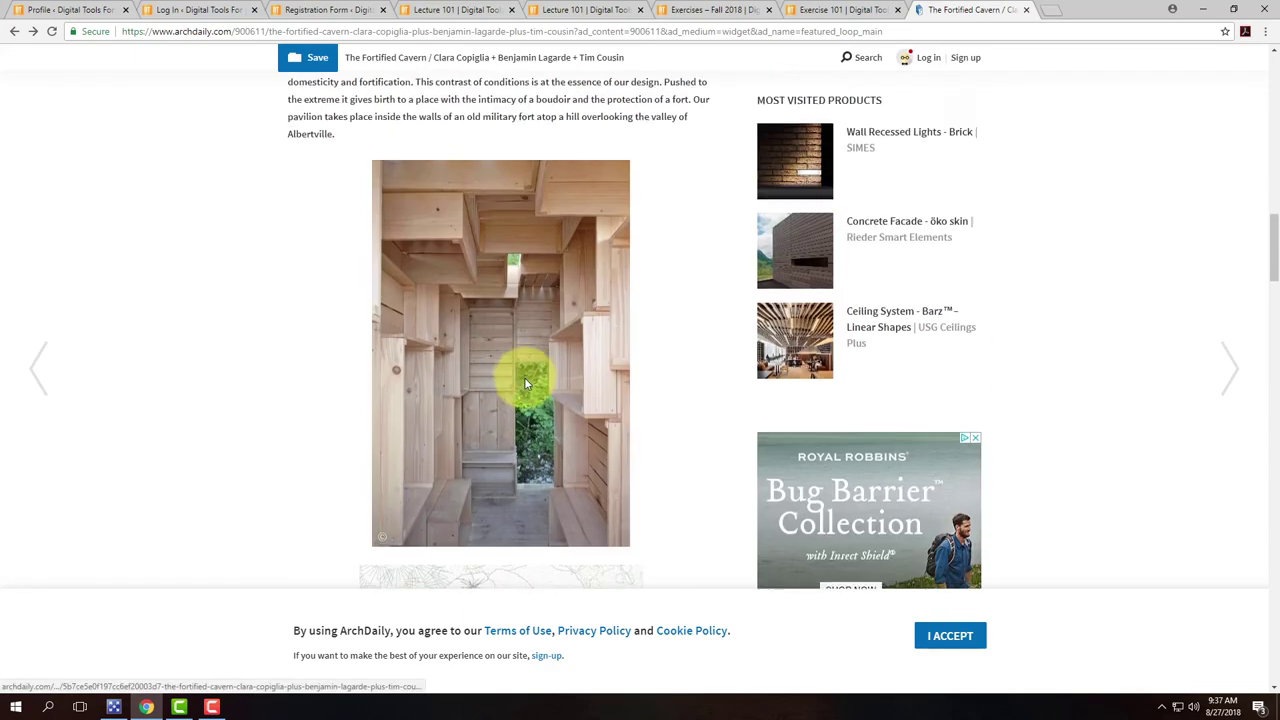
{"action": "scroll", "coordinate": [527, 383], "scroll_direction": "up", "scroll_amount": 15}
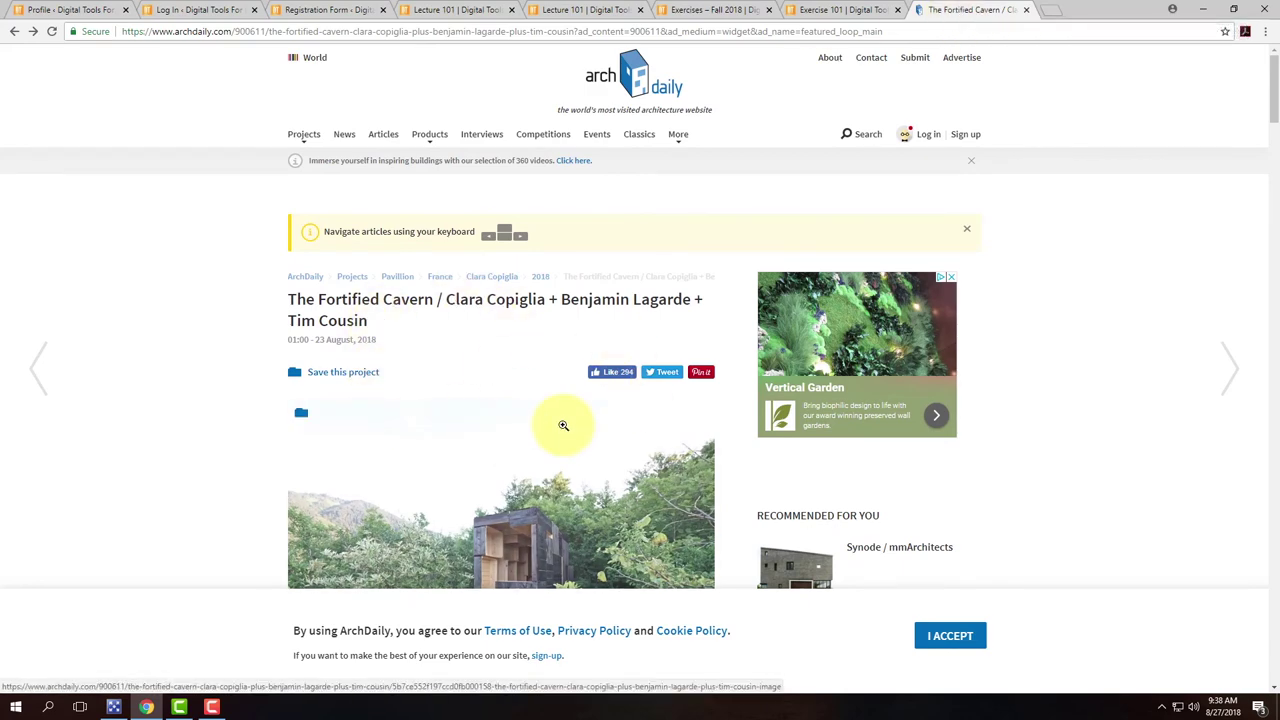
- From the WordPress profile page, start a new post via + New > Post
{"action": "left_click", "coordinate": [85, 10]}
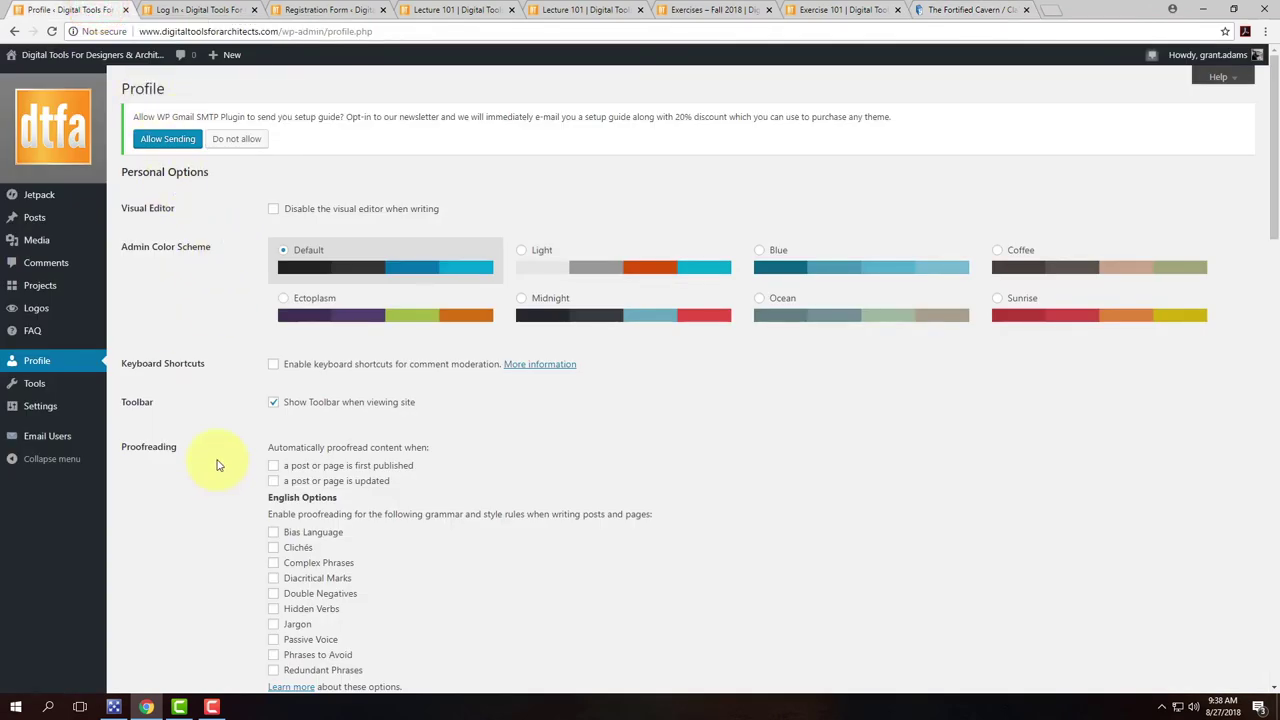
{"action": "mouse_move", "coordinate": [218, 54]}
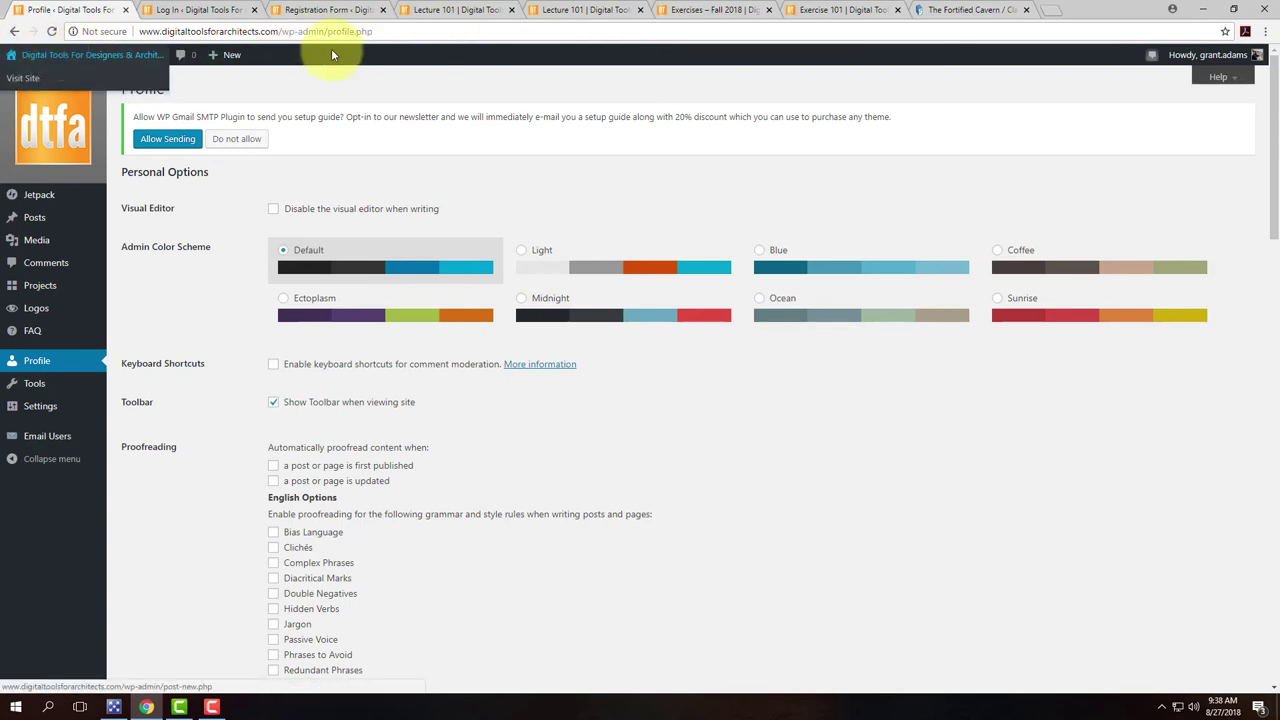
{"action": "mouse_move", "coordinate": [218, 62]}
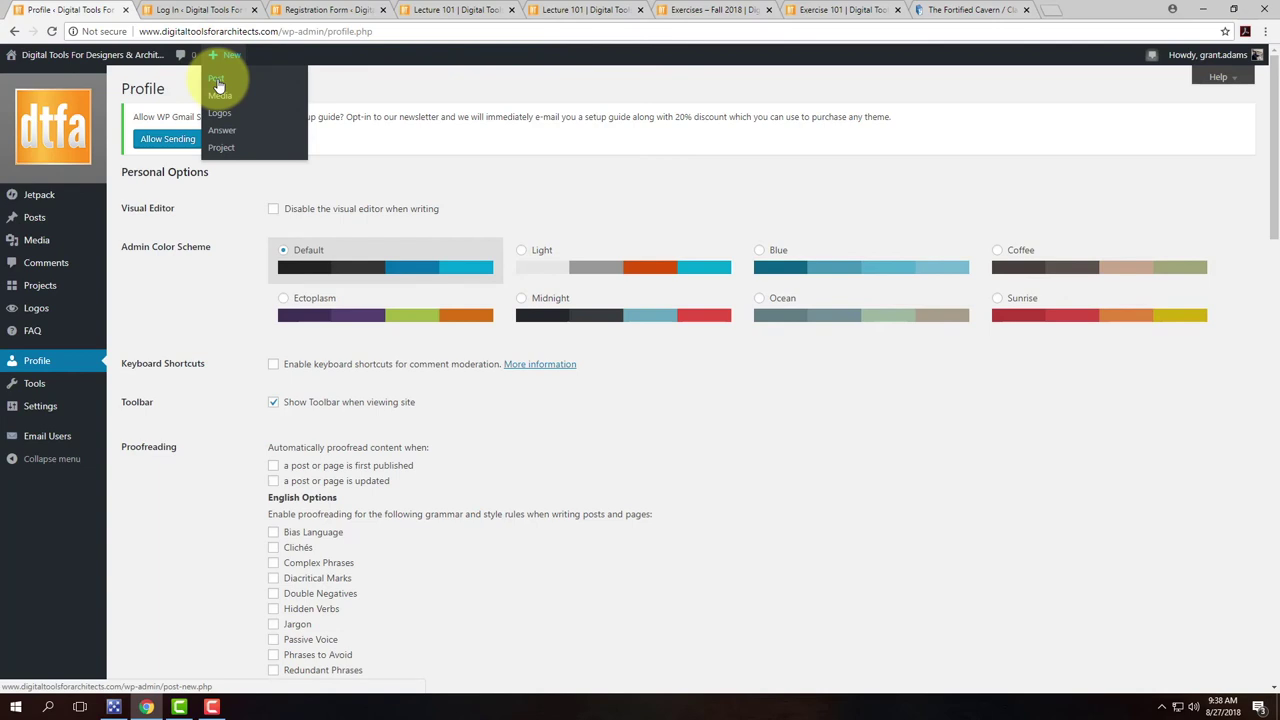
{"action": "left_click", "coordinate": [218, 82]}
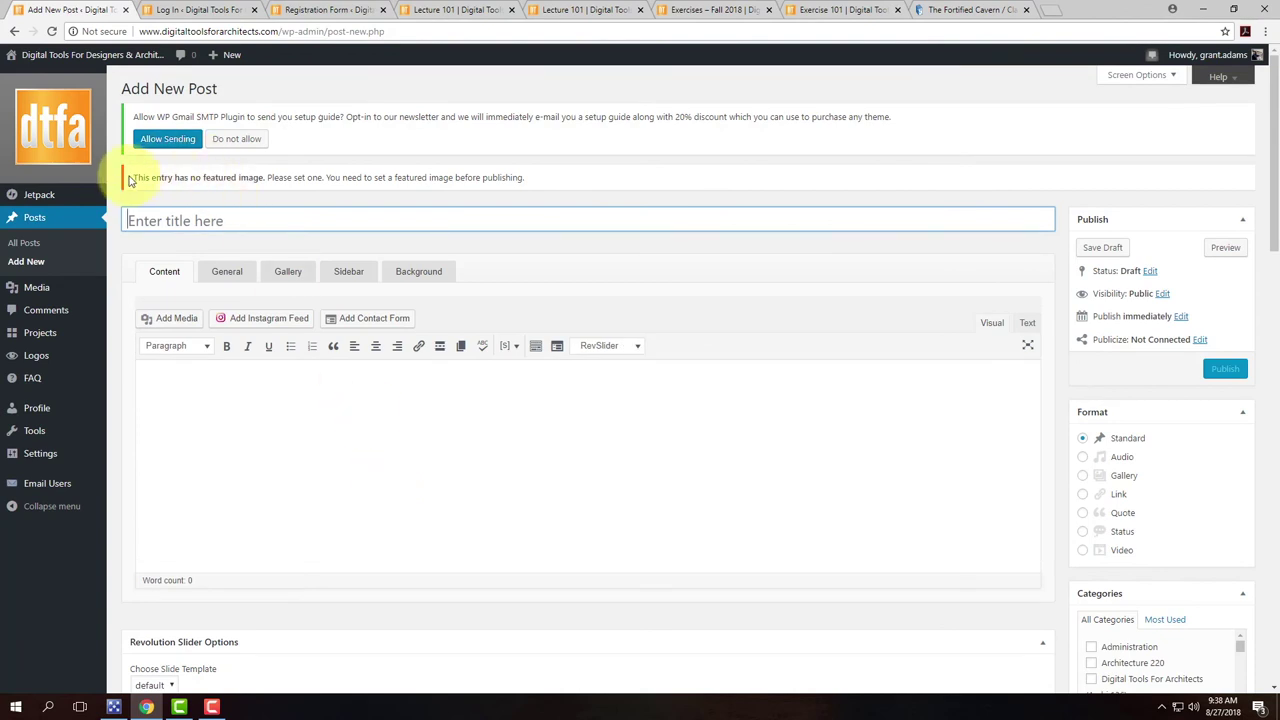
{"action": "left_click_drag", "start_coordinate": [541, 177], "coordinate": [567, 184]}
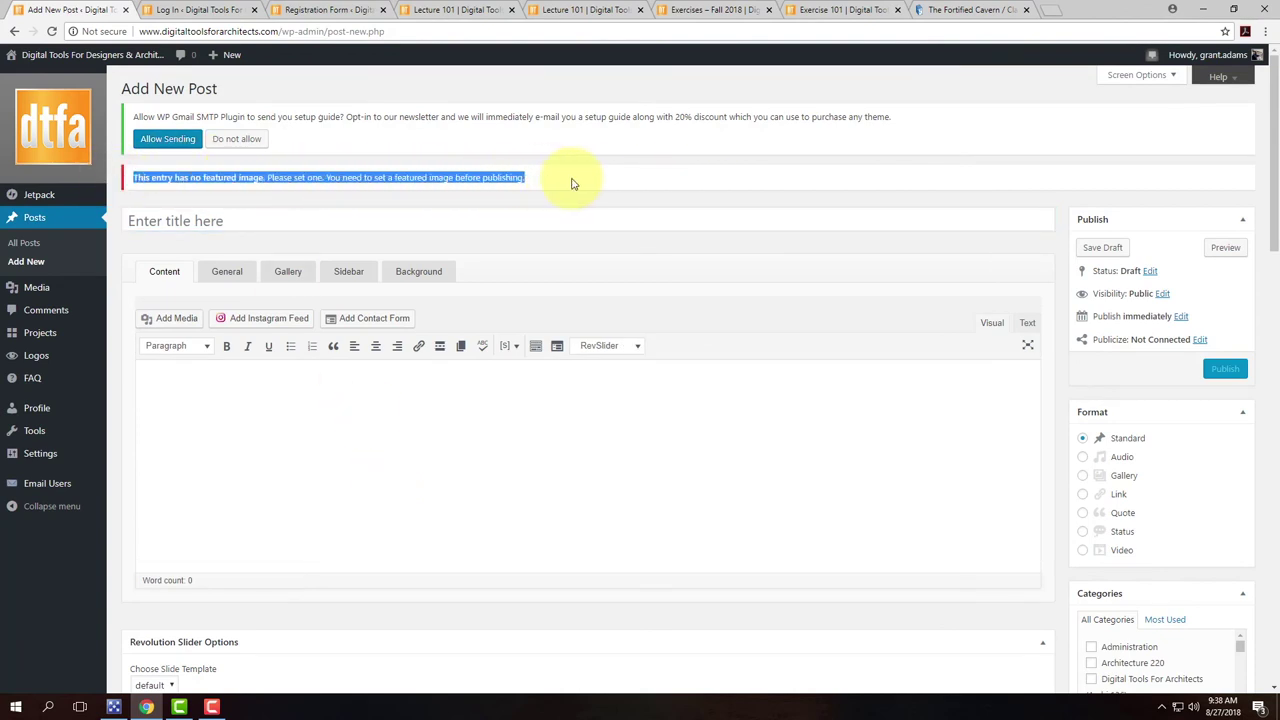
{"action": "left_click", "coordinate": [573, 184]}
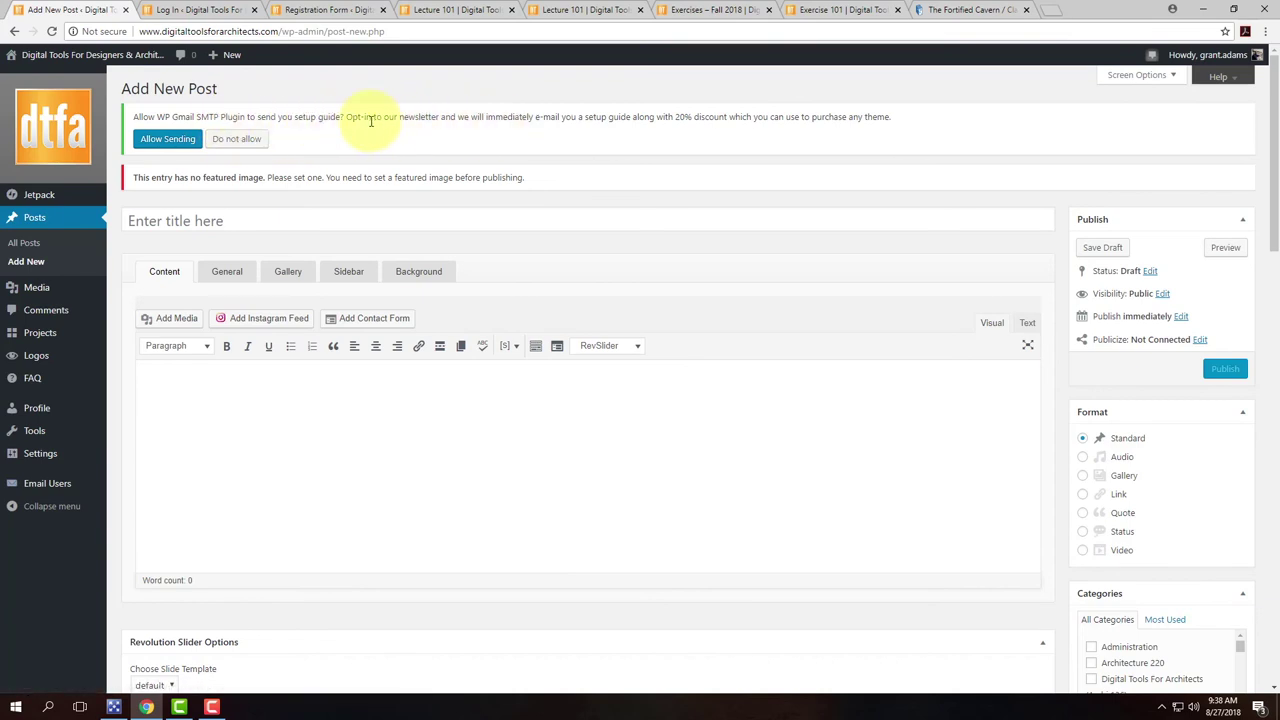
- Decline the SMTP plugin's offer, restart a blank new post, and return to the ArchDaily article
{"action": "left_click", "coordinate": [252, 138]}
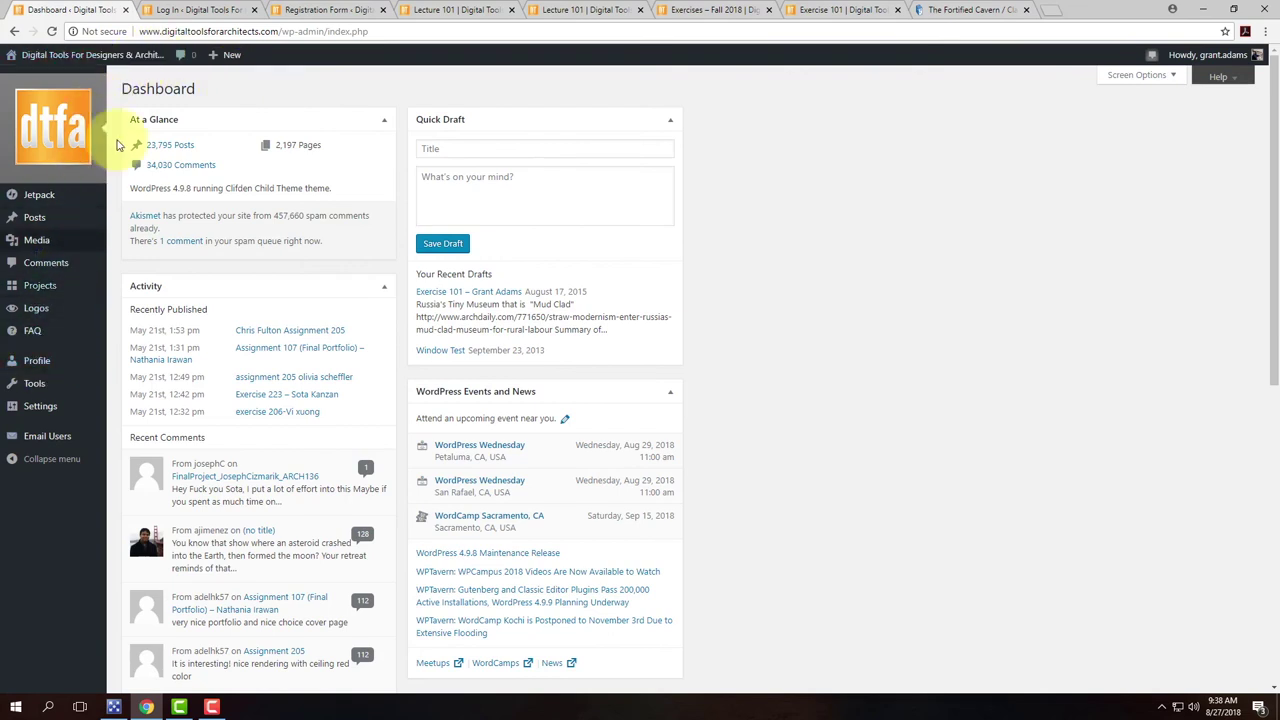
{"action": "left_click", "coordinate": [222, 74]}
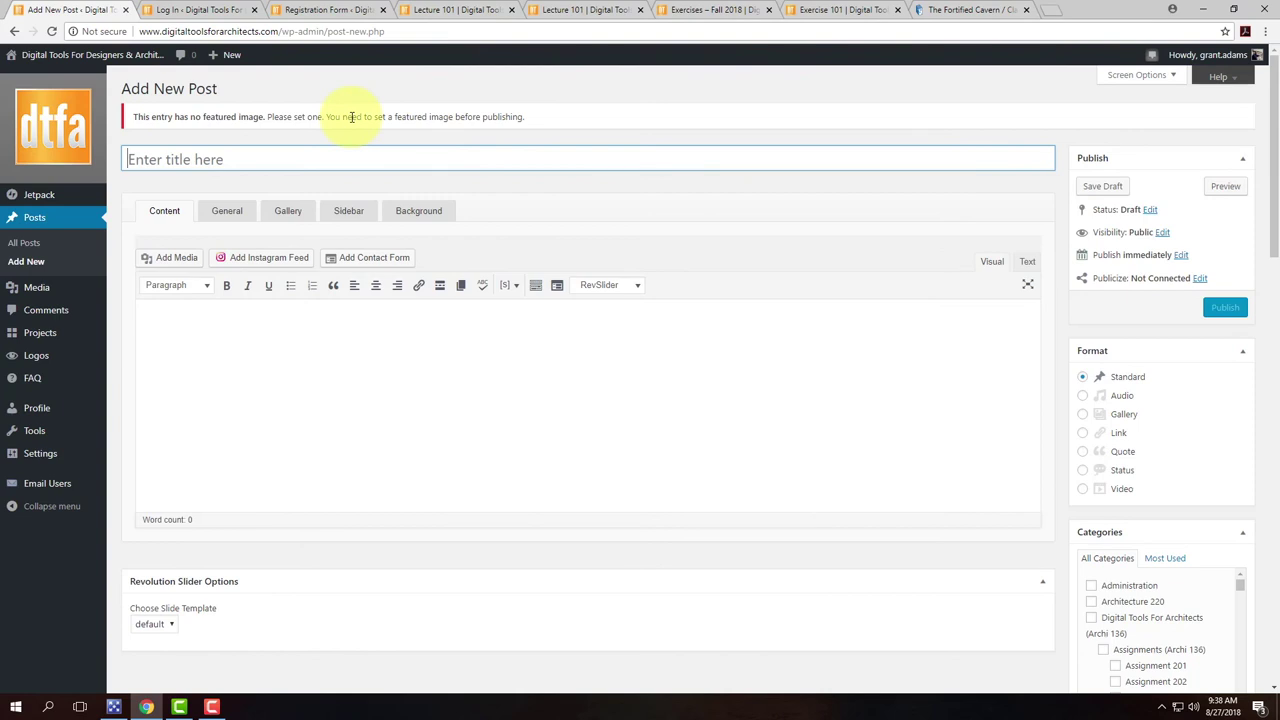
{"action": "left_click", "coordinate": [930, 9]}
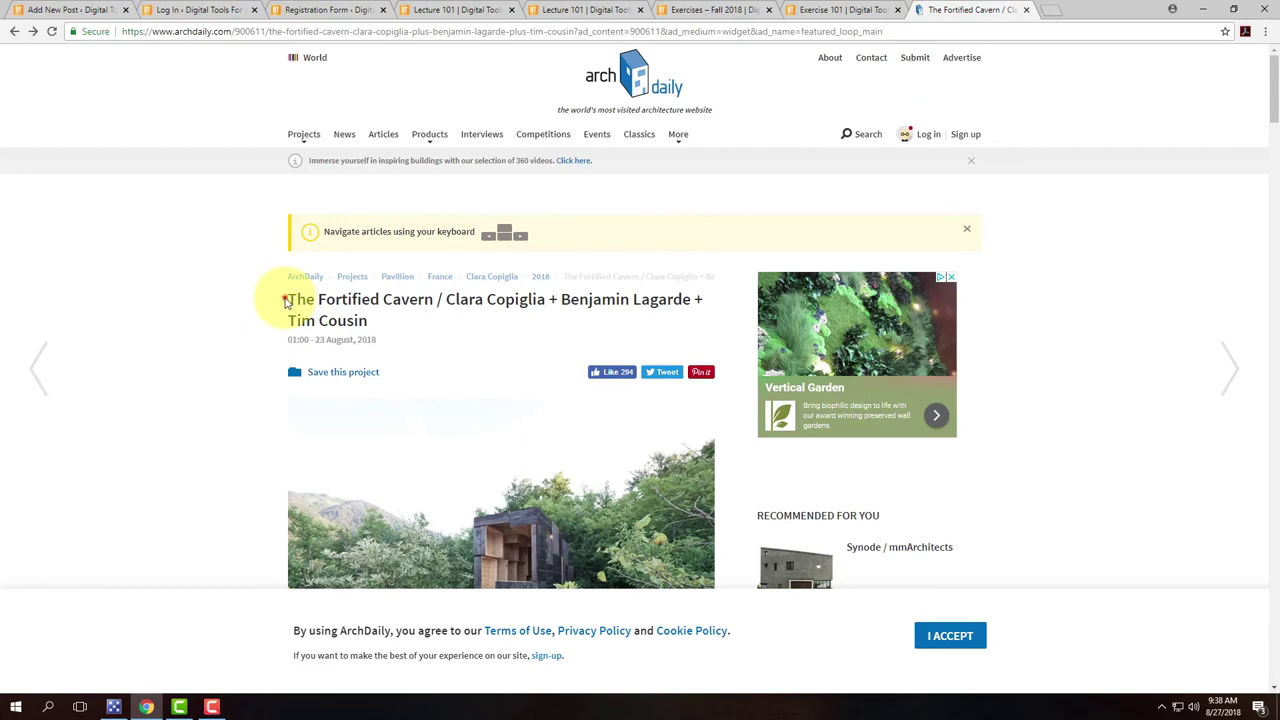
- Copy the title 'The Fortified Cavern' from the ArchDaily article
{"action": "triple_click", "coordinate": [285, 302]}
{"action": "double_click", "coordinate": [428, 298]}
{"action": "mouse_move", "coordinate": [380, 298]}
{"action": "left_mouse_down"}
{"action": "mouse_move", "coordinate": [286, 300]}
{"action": "mouse_move", "coordinate": [425, 297]}
{"action": "mouse_move", "coordinate": [402, 299]}
{"action": "left_mouse_up"}
{"action": "triple_click", "coordinate": [286, 300]}
{"action": "left_click", "coordinate": [287, 299]}
{"action": "right_click", "coordinate": [404, 299]}
{"action": "left_click", "coordinate": [424, 312]}
- Paste it as the post title, completing it with the author's name, and move into the body
{"action": "left_click", "coordinate": [90, 8]}
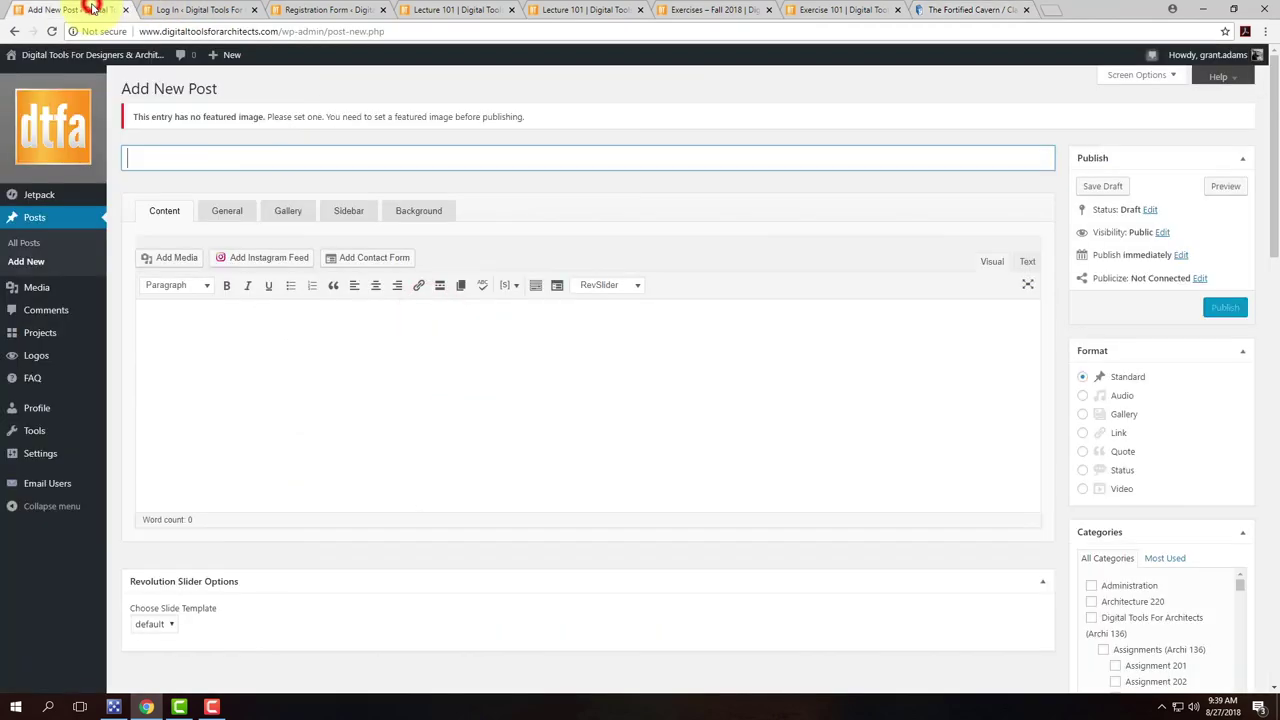
{"action": "right_click", "coordinate": [150, 157]}
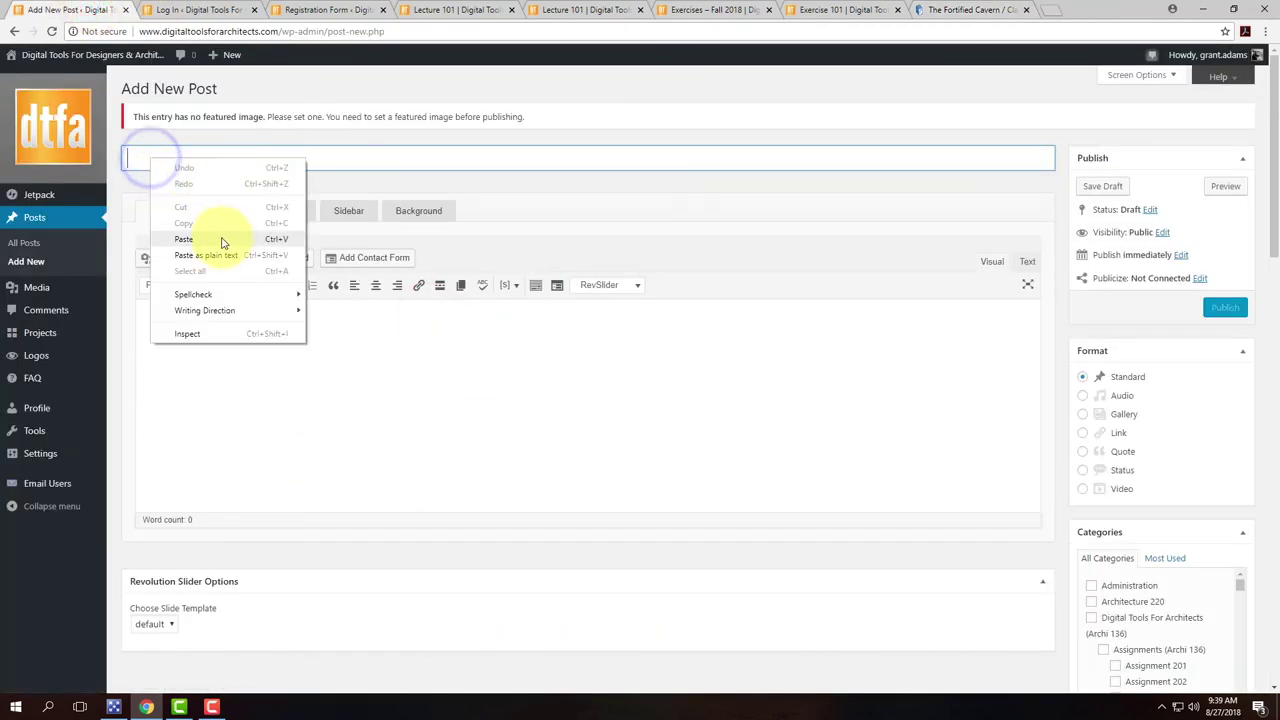
{"action": "left_click", "coordinate": [222, 240]}
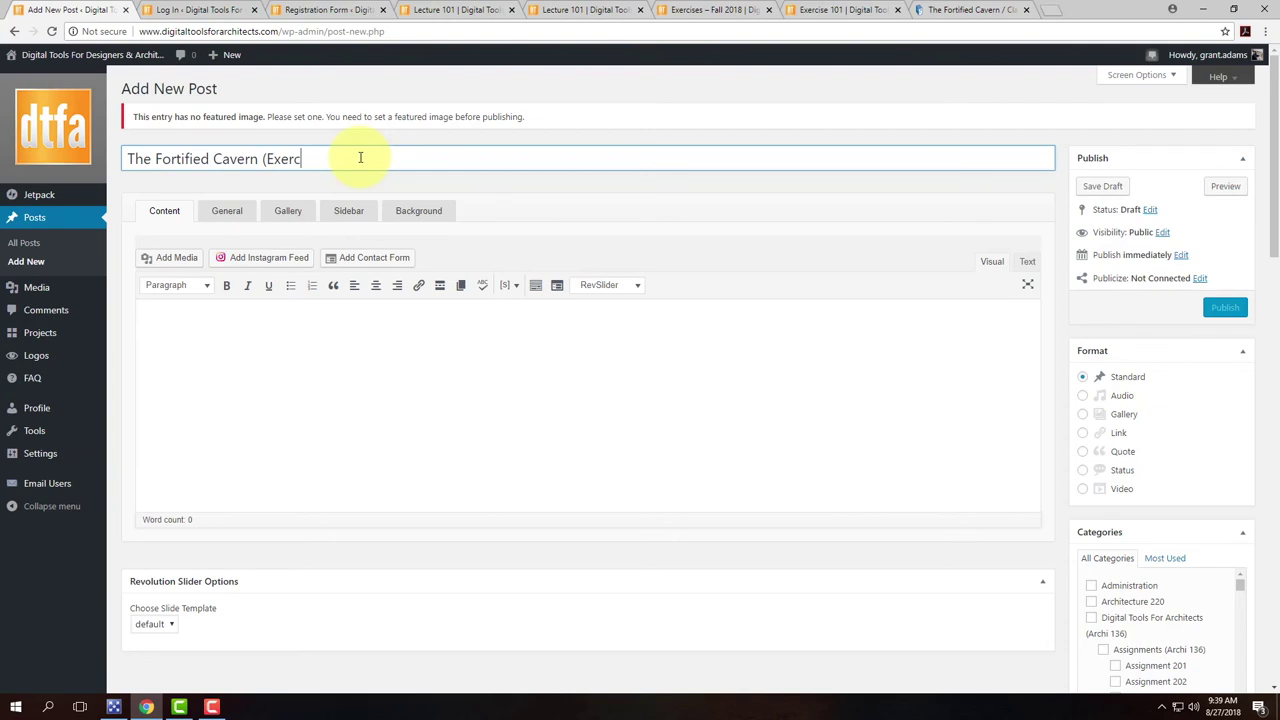
{"action": "key", "text": "BackSpace"}
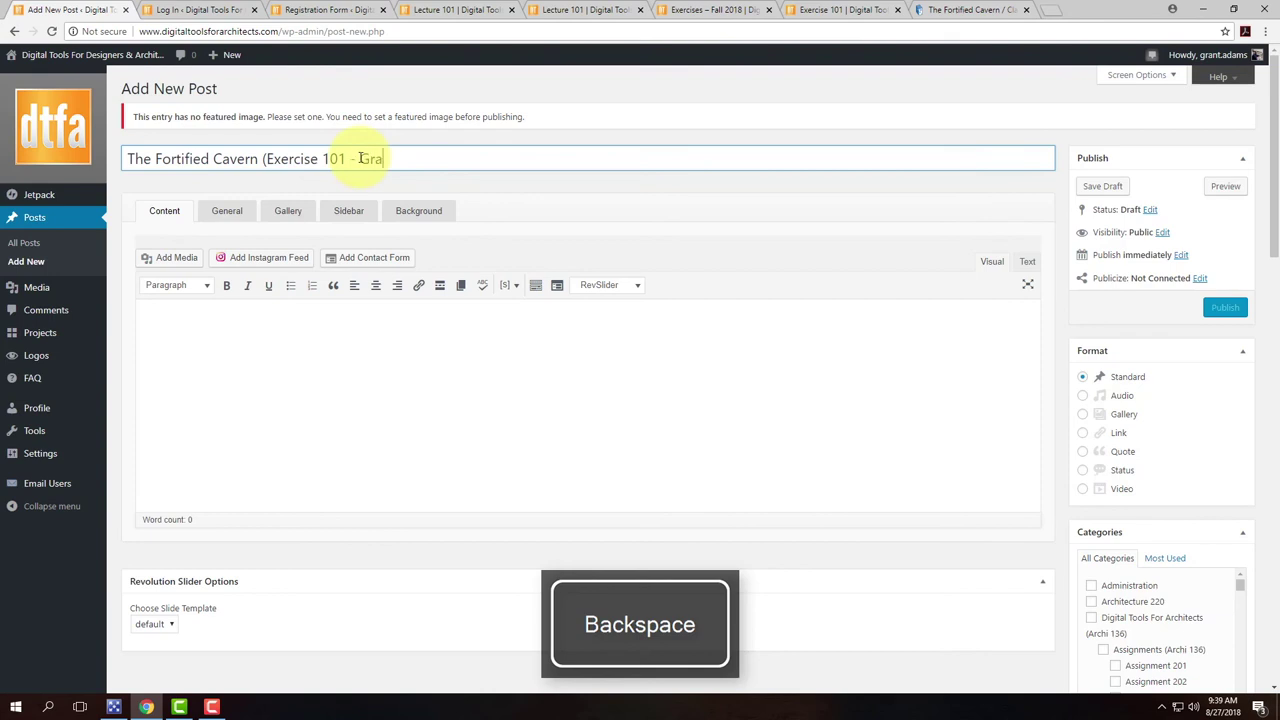
{"action": "type", "text": "Adams"}
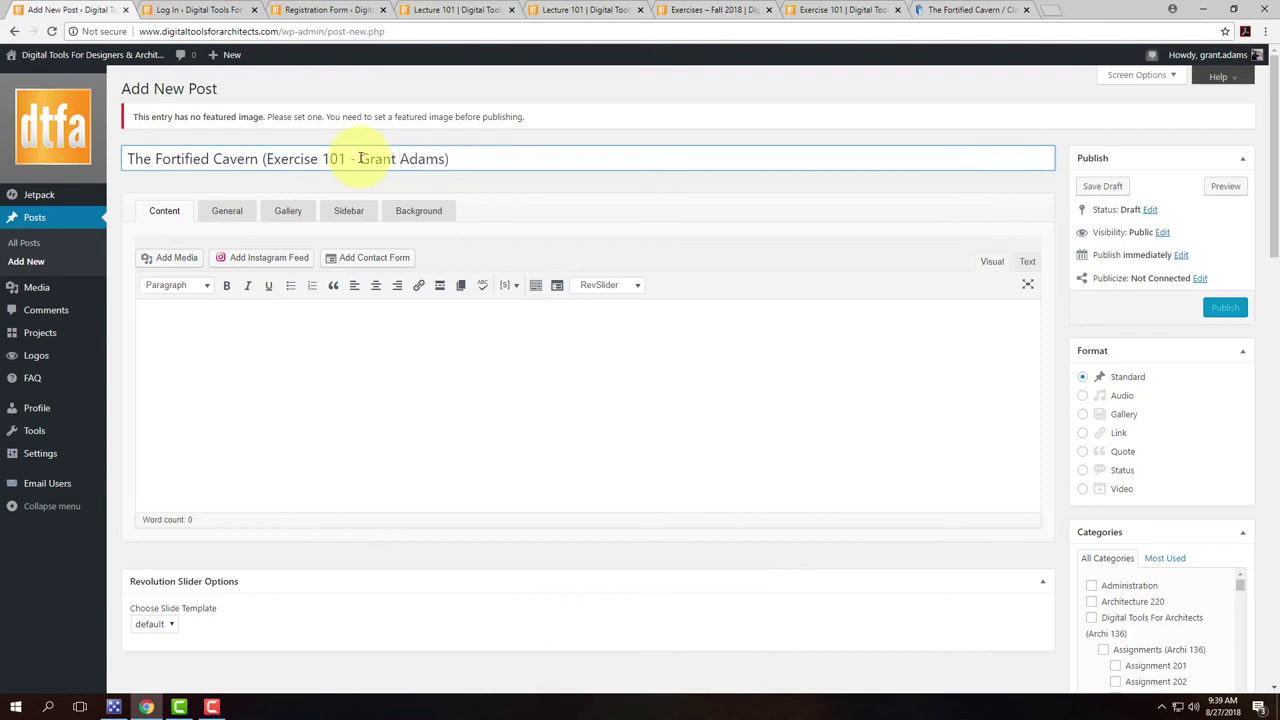
{"action": "left_click", "coordinate": [324, 358]}
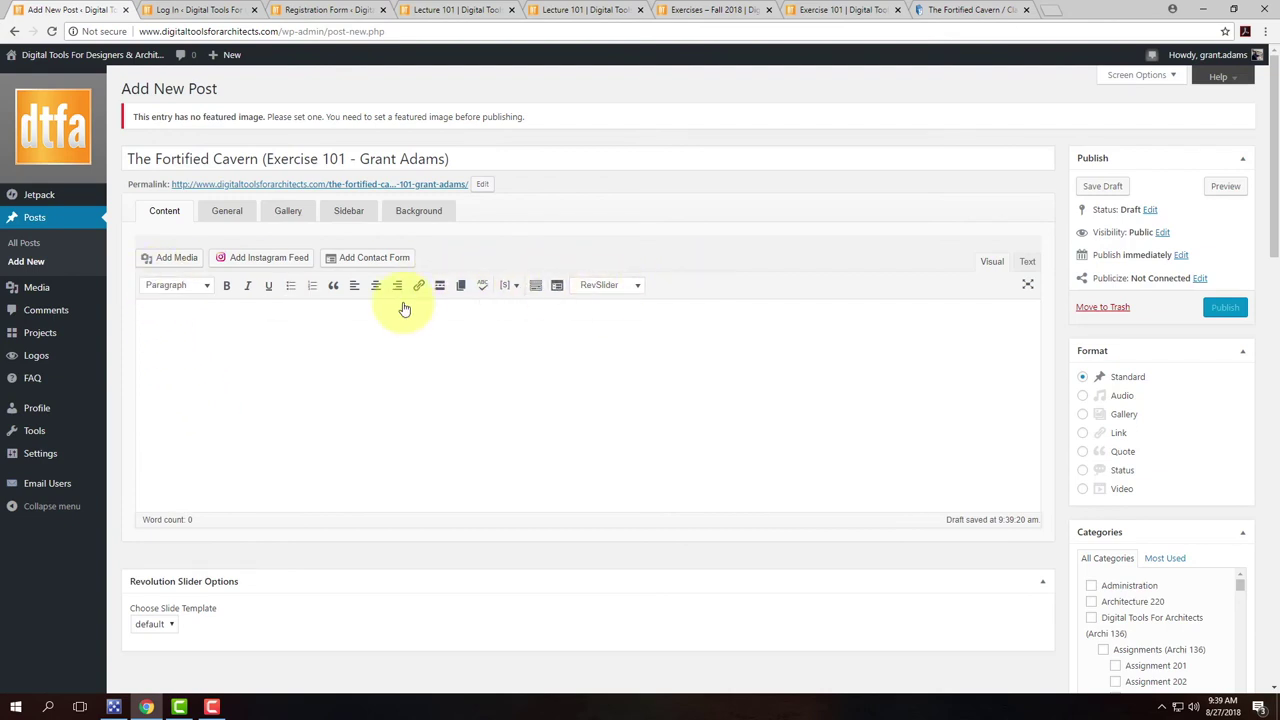
- Write the sentence about a small building in the trees, making 'Blah Blah Blah.' bold italic
{"action": "left_click", "coordinate": [193, 332]}
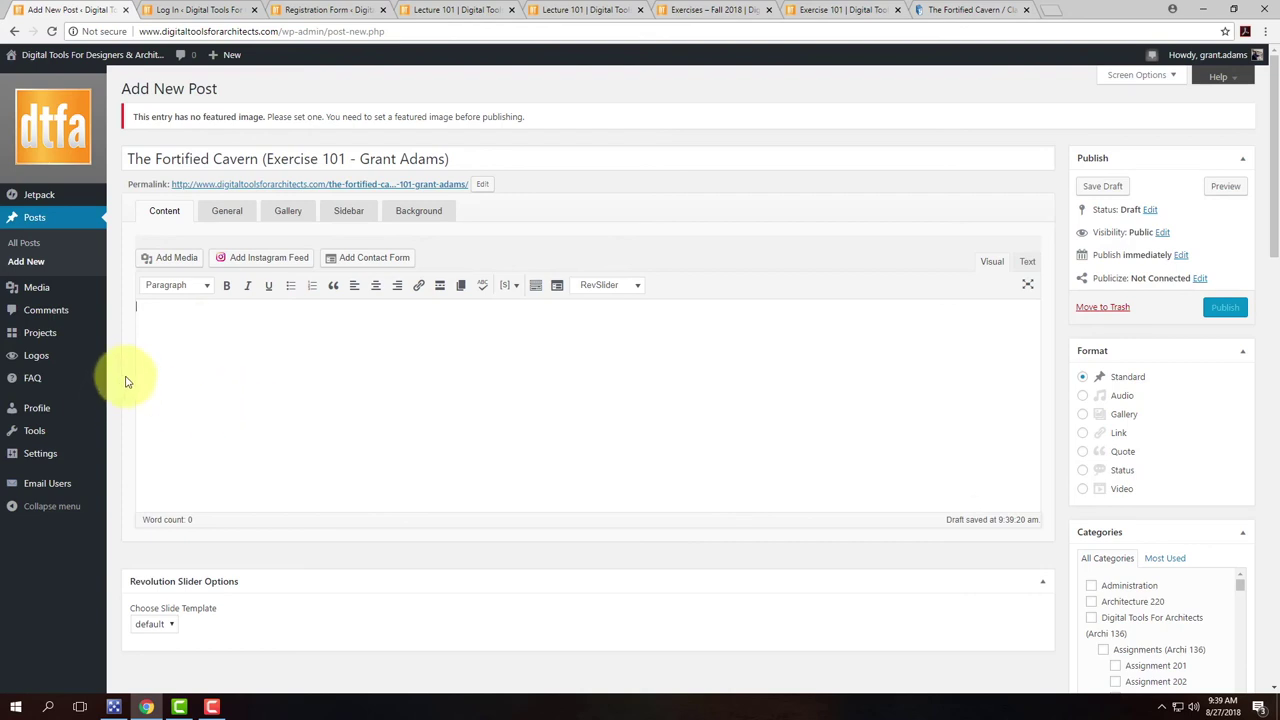
{"action": "left_click", "coordinate": [180, 333]}
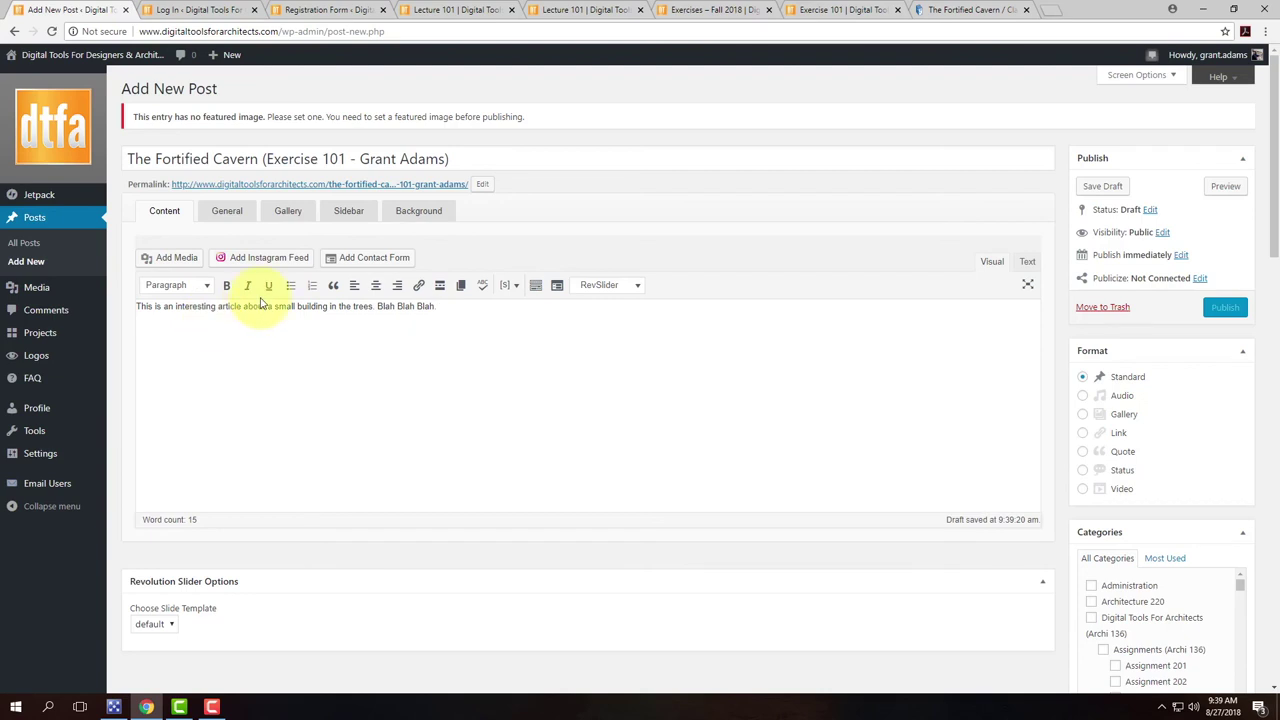
{"action": "left_click_drag", "start_coordinate": [437, 306], "coordinate": [379, 305]}
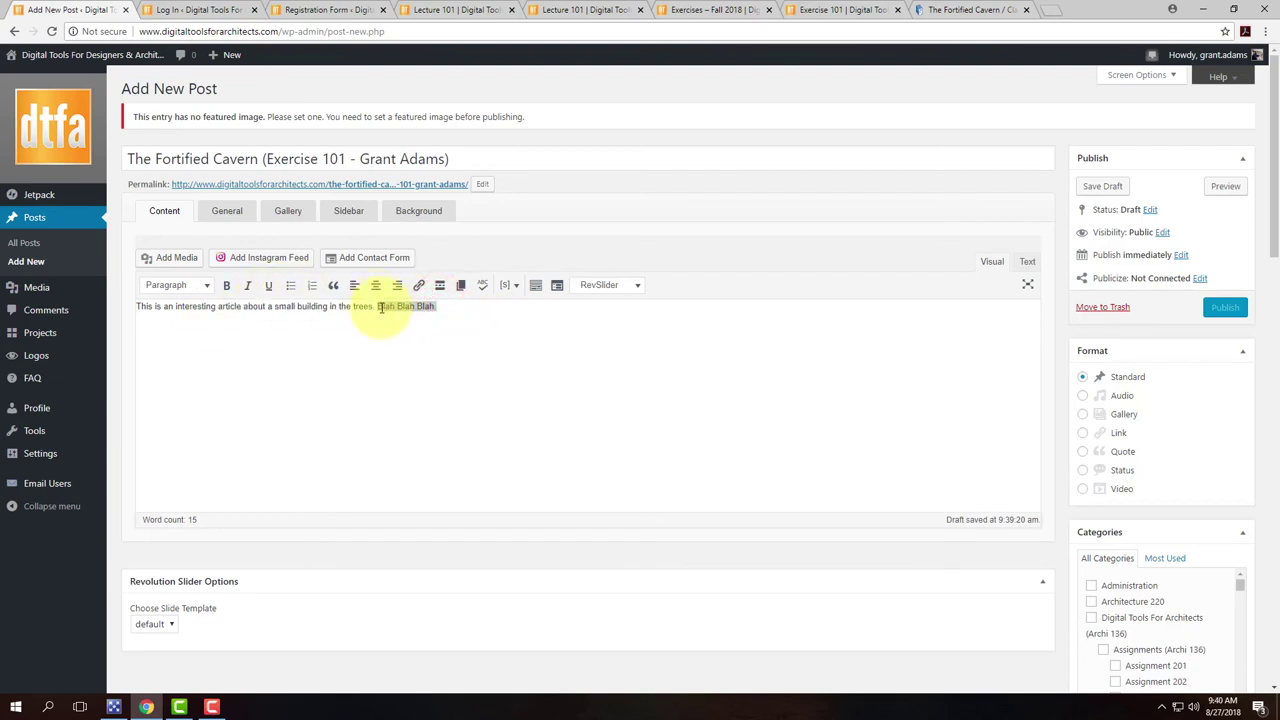
{"action": "left_click", "coordinate": [227, 287]}
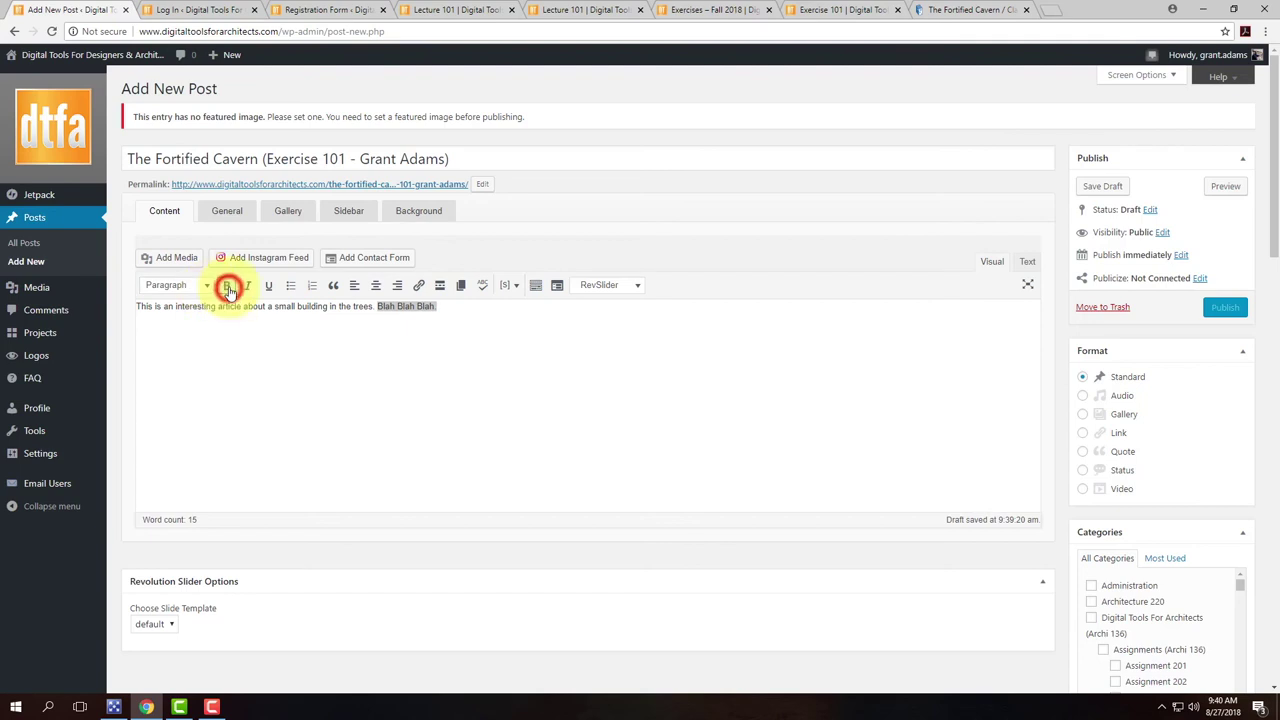
{"action": "left_click", "coordinate": [248, 286]}
{"action": "left_click", "coordinate": [381, 340]}
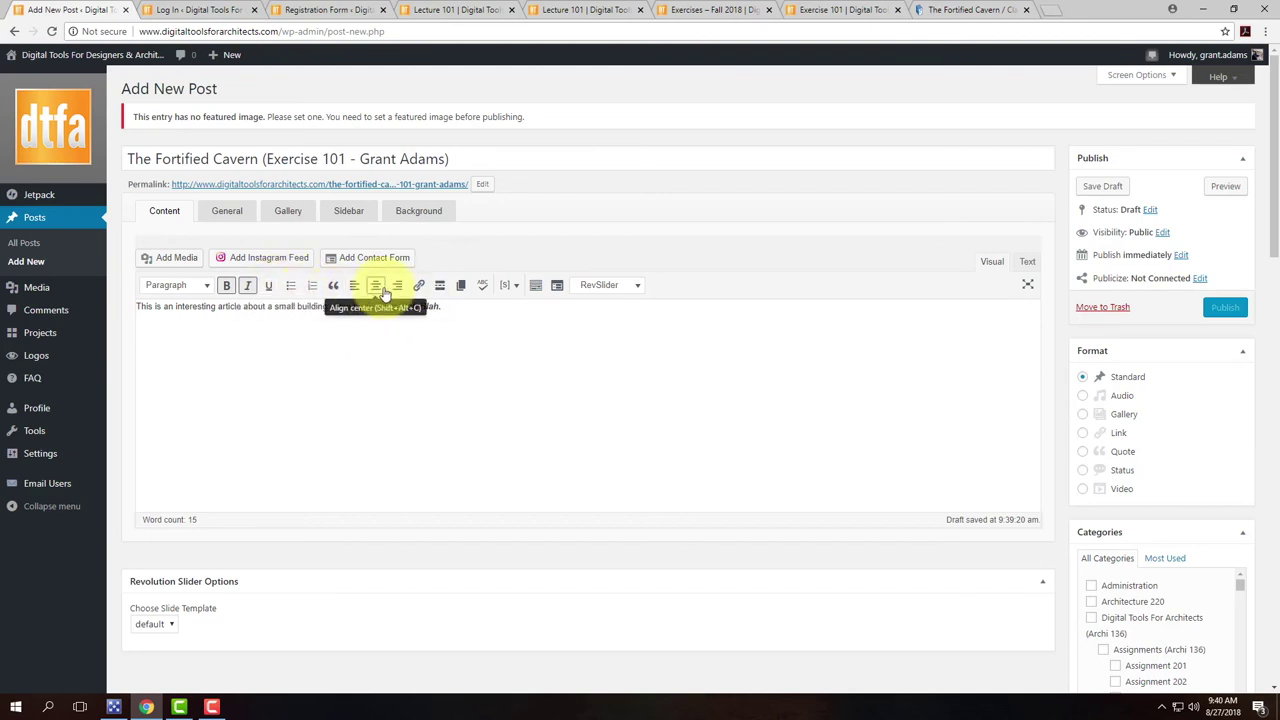
- Show the editor's extra formatting row and start a new paragraph after the sentence
{"action": "left_click", "coordinate": [533, 286]}
{"action": "left_click", "coordinate": [533, 286]}
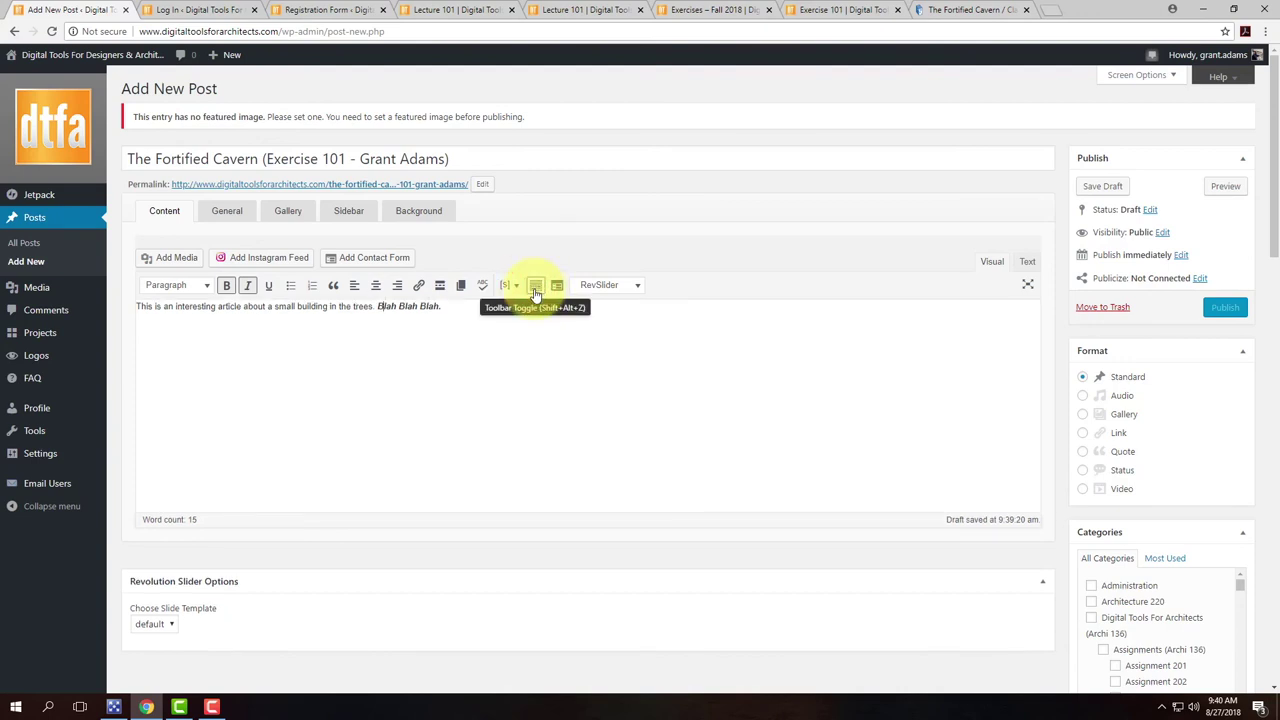
{"action": "left_click", "coordinate": [536, 288]}
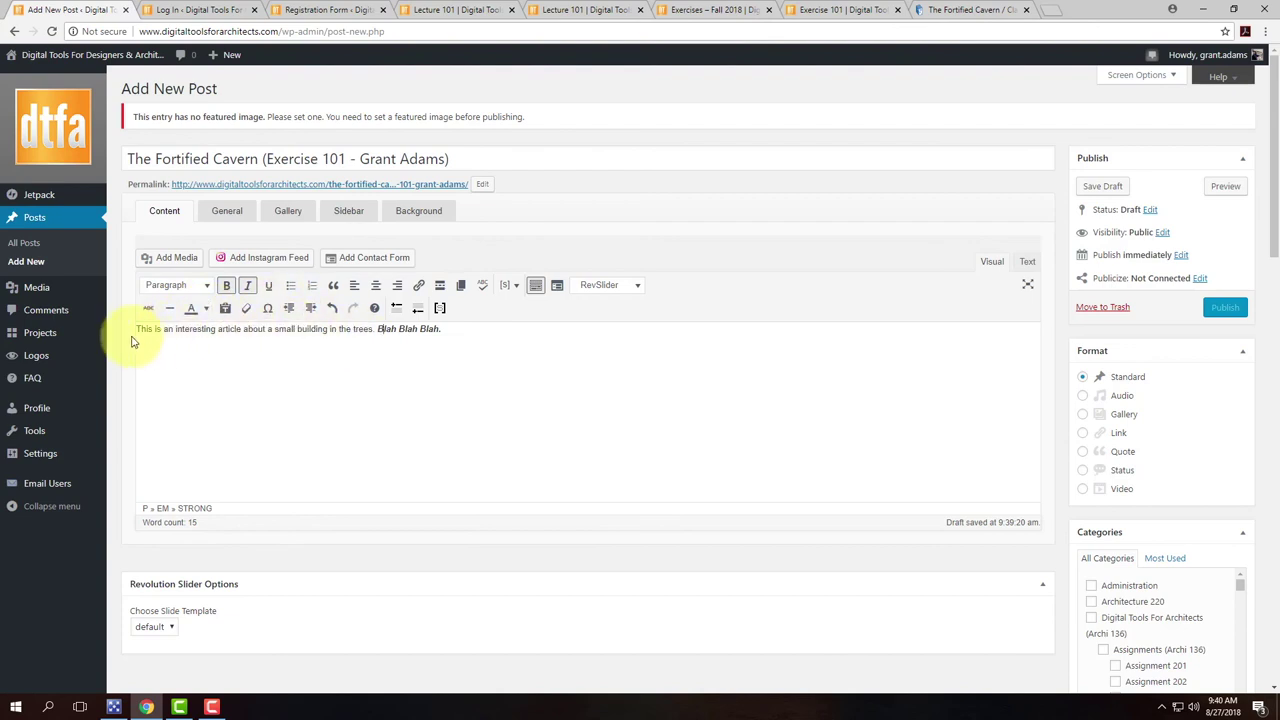
{"action": "left_click", "coordinate": [443, 329]}
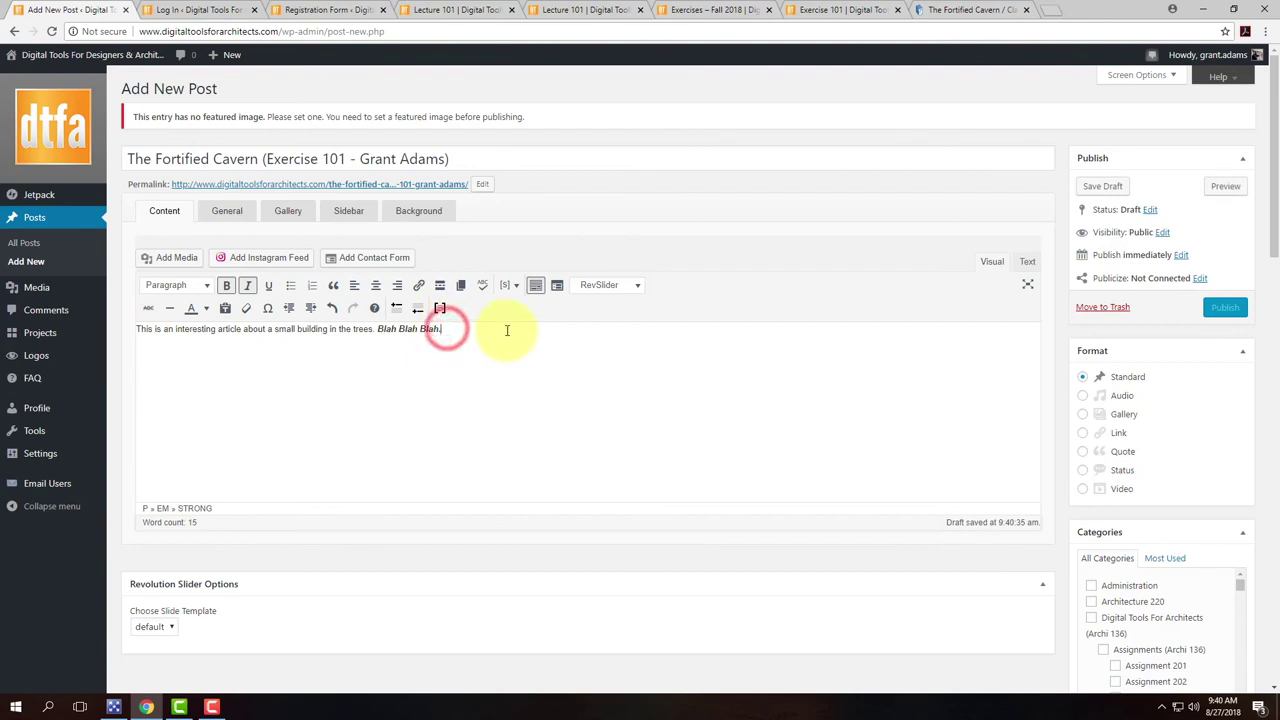
{"action": "key", "text": "Return"}
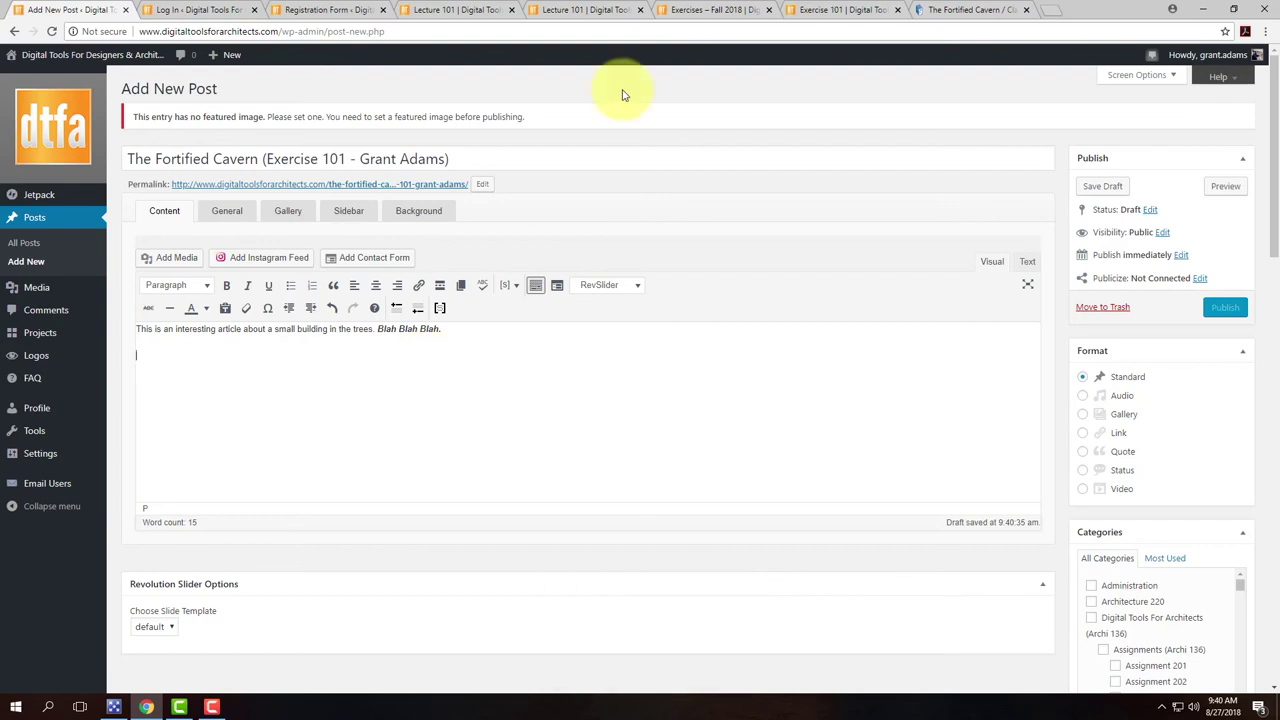
- Copy The Fortified Cavern article's web address from the ArchDaily tab
{"action": "left_click", "coordinate": [943, 9]}
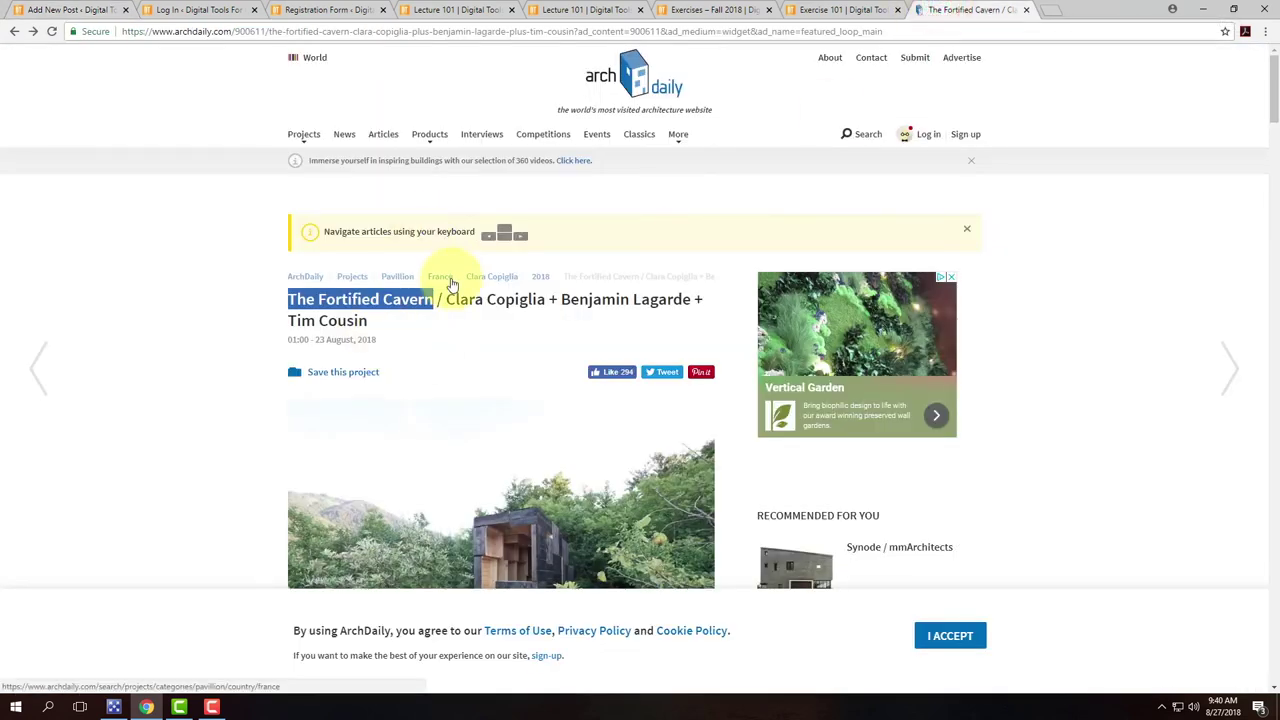
{"action": "left_click", "coordinate": [485, 33]}
{"action": "key", "text": "ctrl+c"}
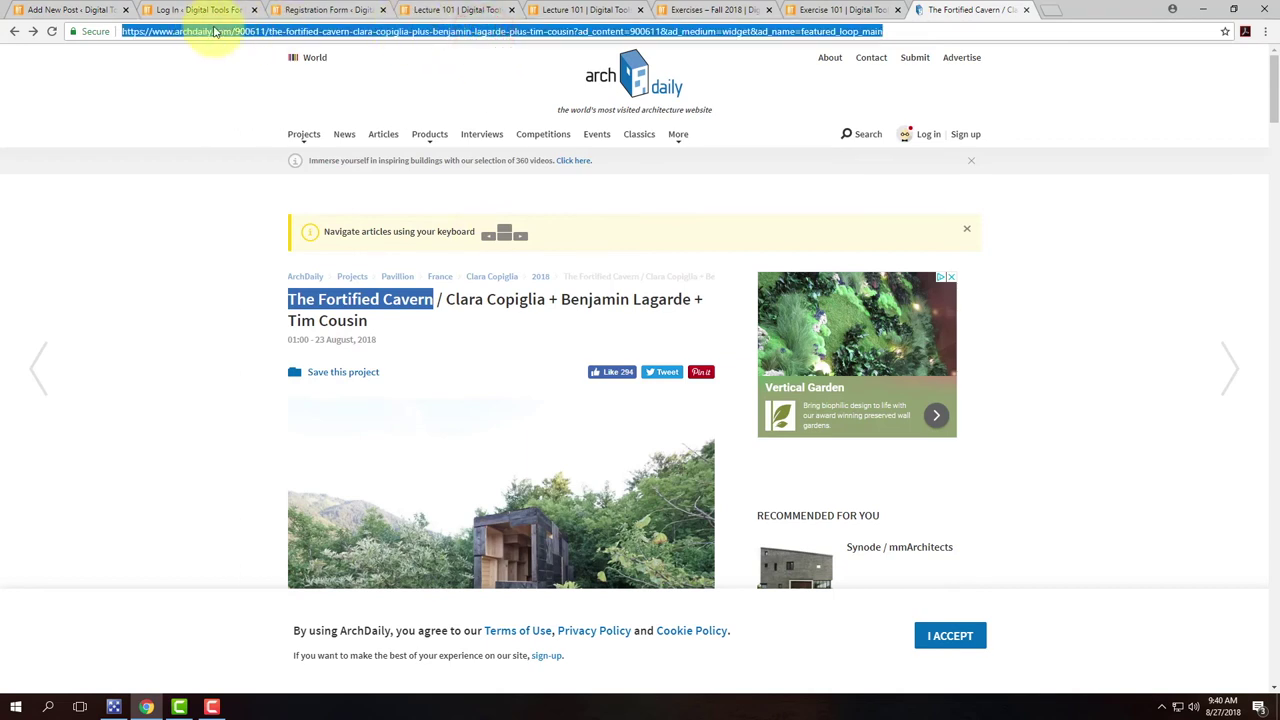
{"action": "right_click", "coordinate": [222, 36]}
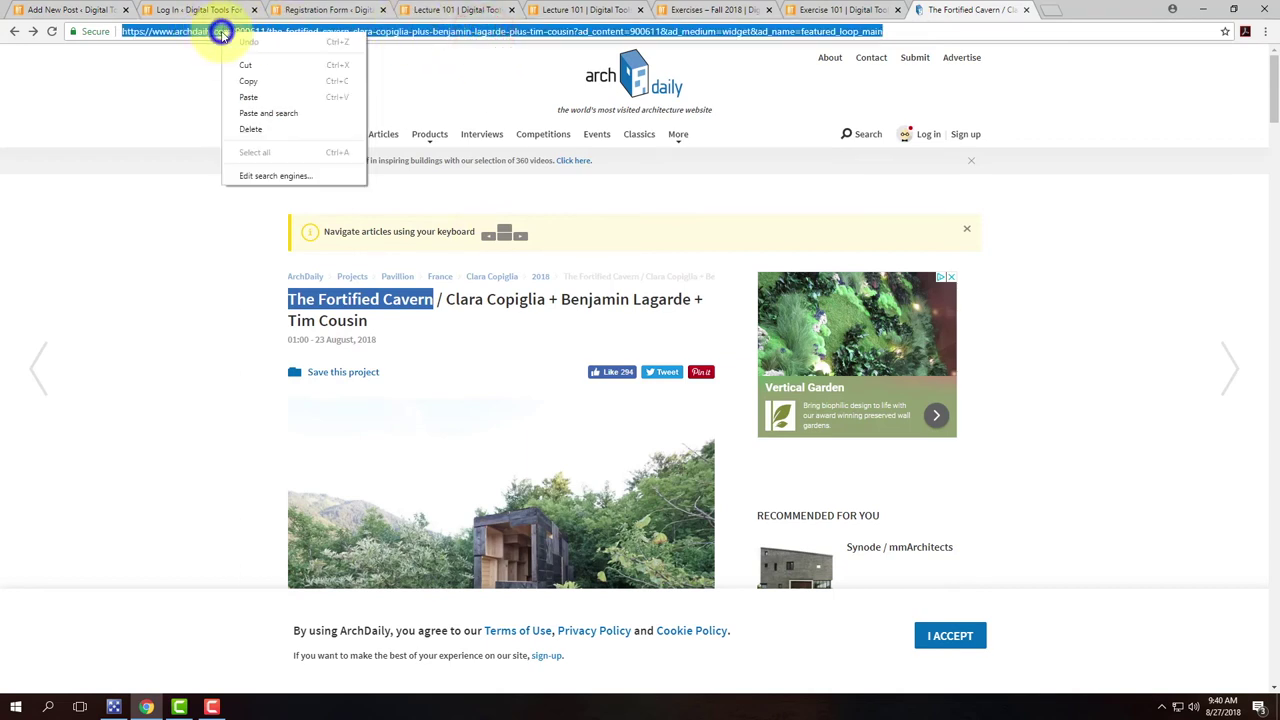
{"action": "left_click", "coordinate": [250, 88]}
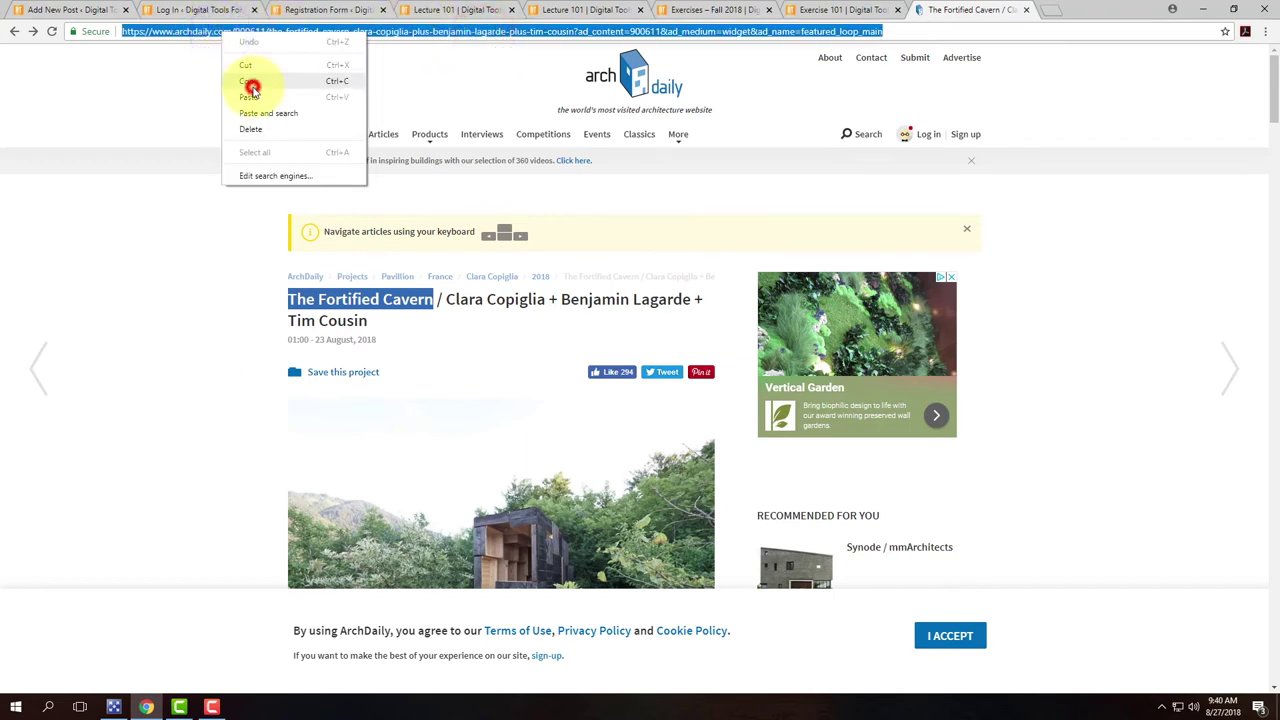
- Add a 'Link to article' paragraph to the post and start a bulleted list below it
{"action": "left_click", "coordinate": [65, 12]}
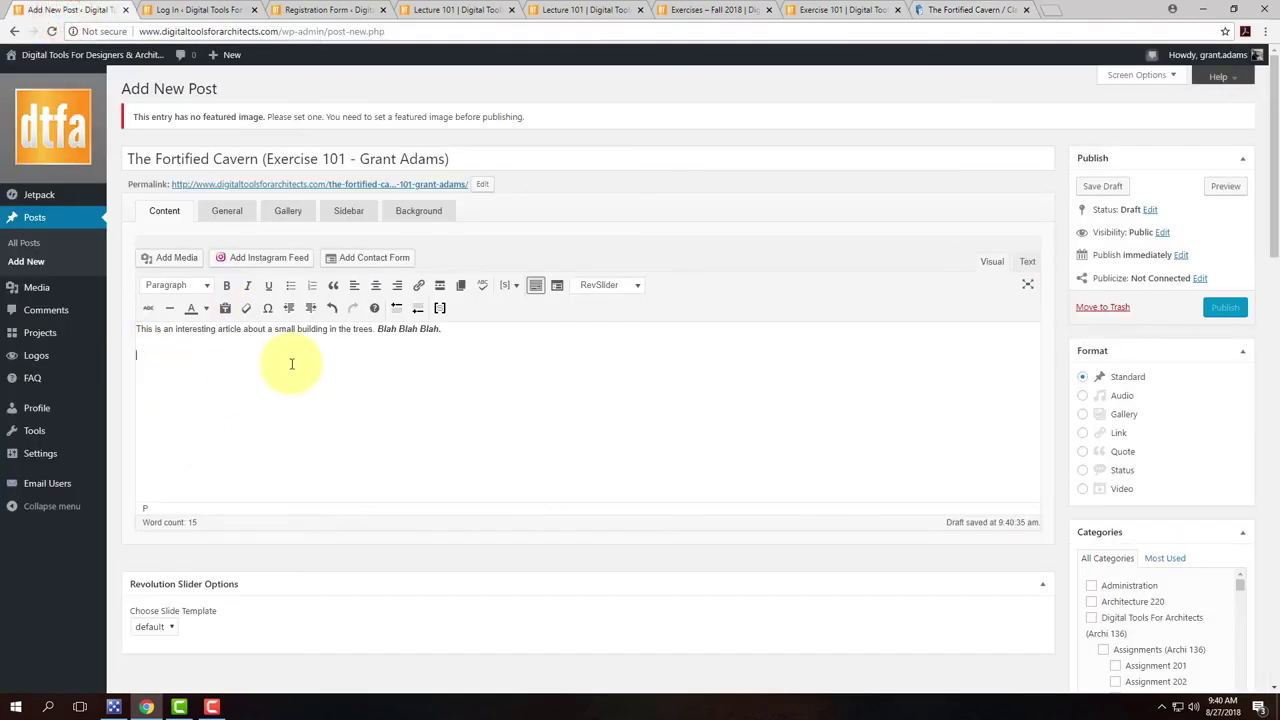
{"action": "key", "text": "BackSpace"}
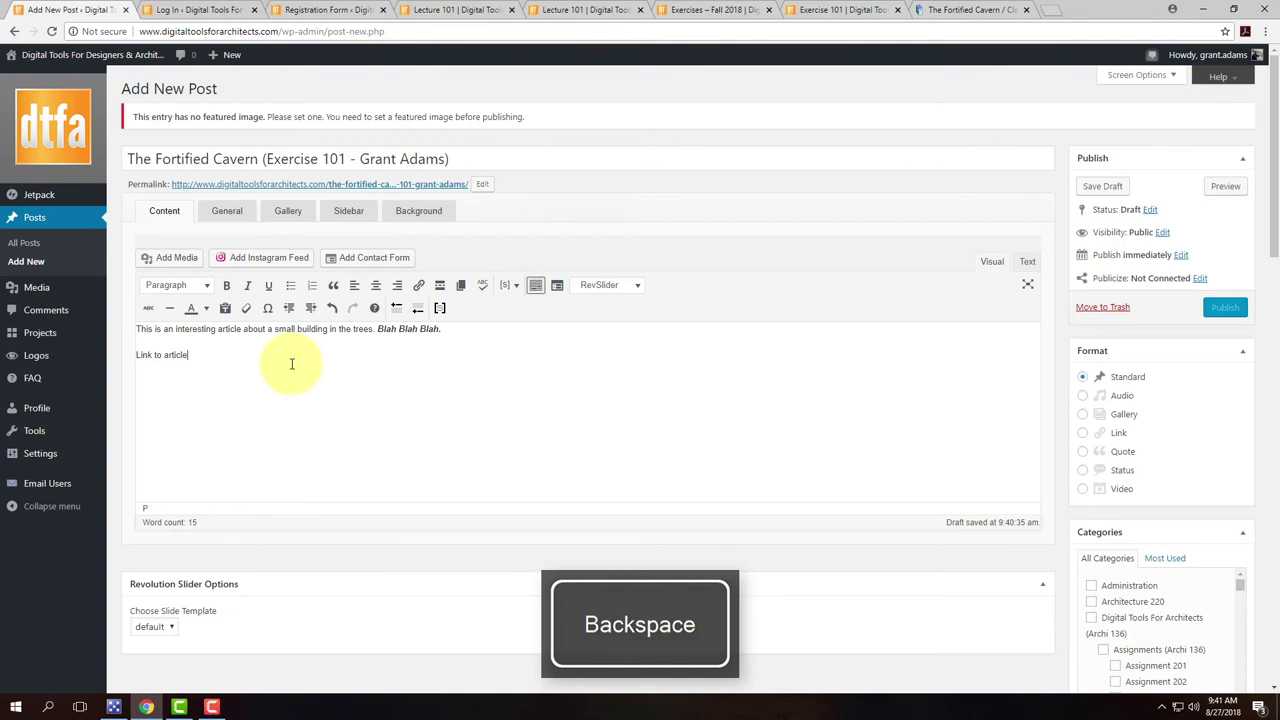
{"action": "key", "text": "Return"}
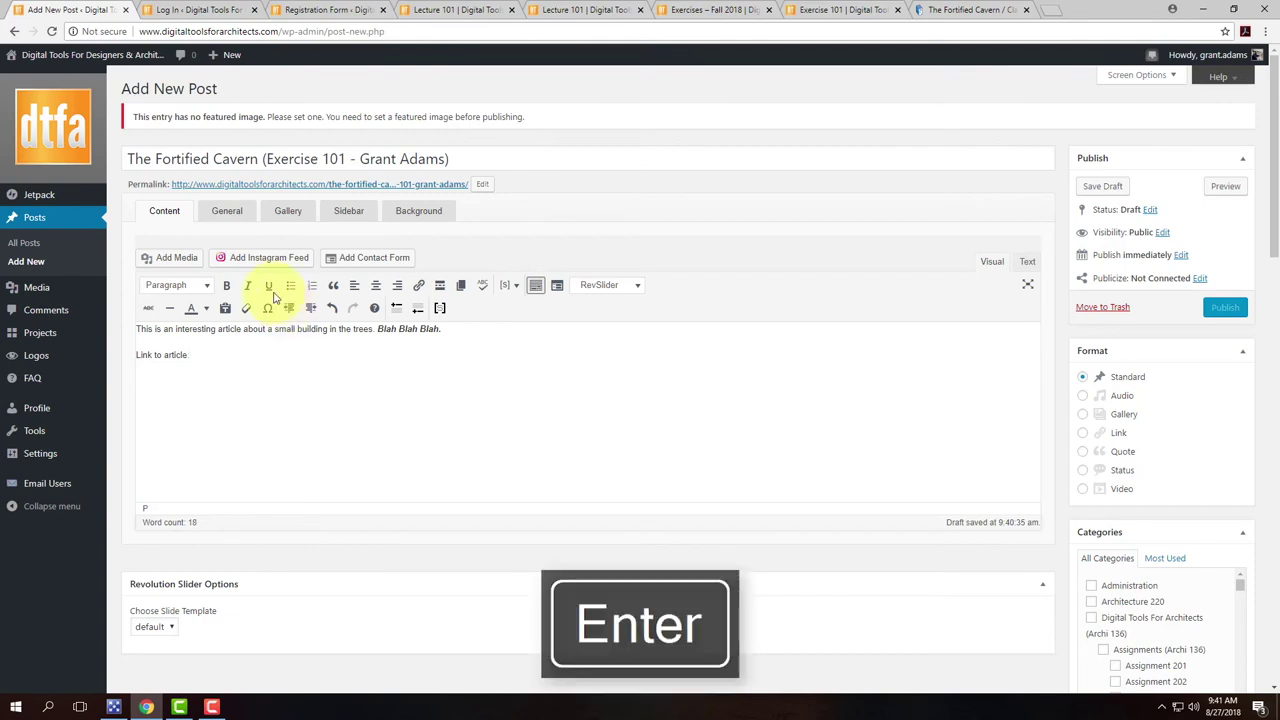
{"action": "left_click", "coordinate": [292, 288]}
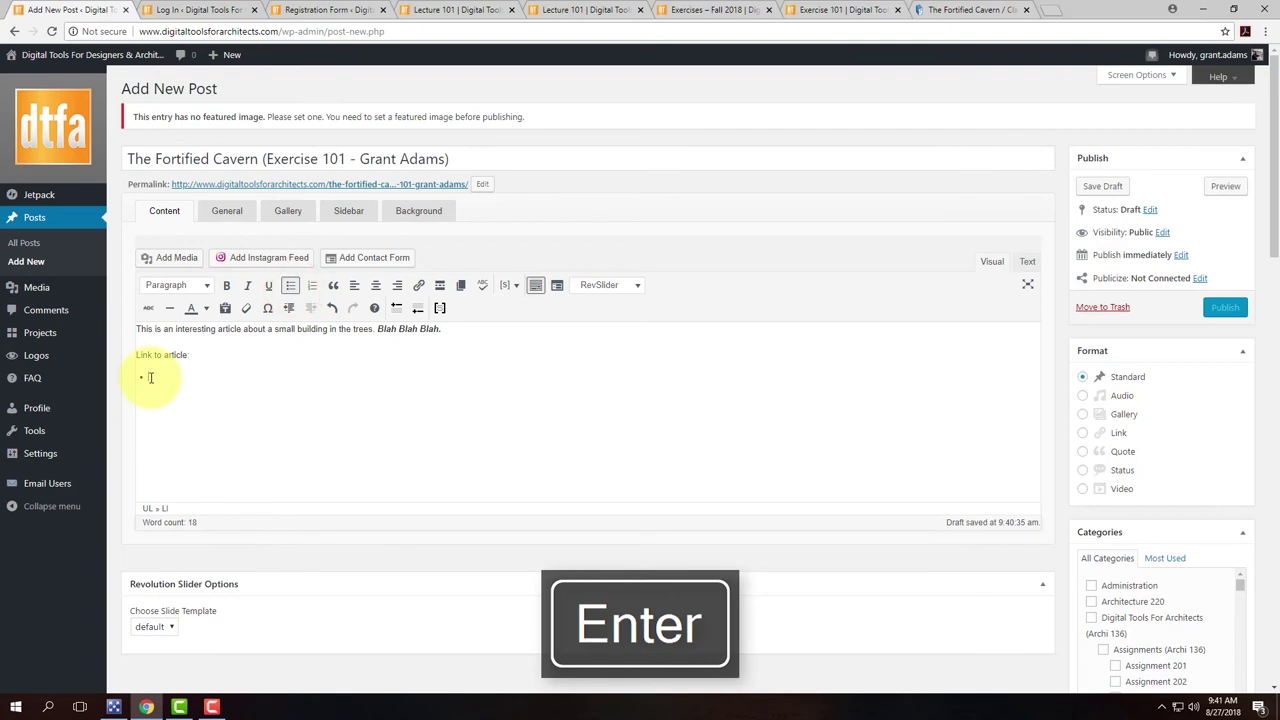
- Paste the ArchDaily article address into the bullet and turn it into a live link
{"action": "key", "text": "ctrl+v"}
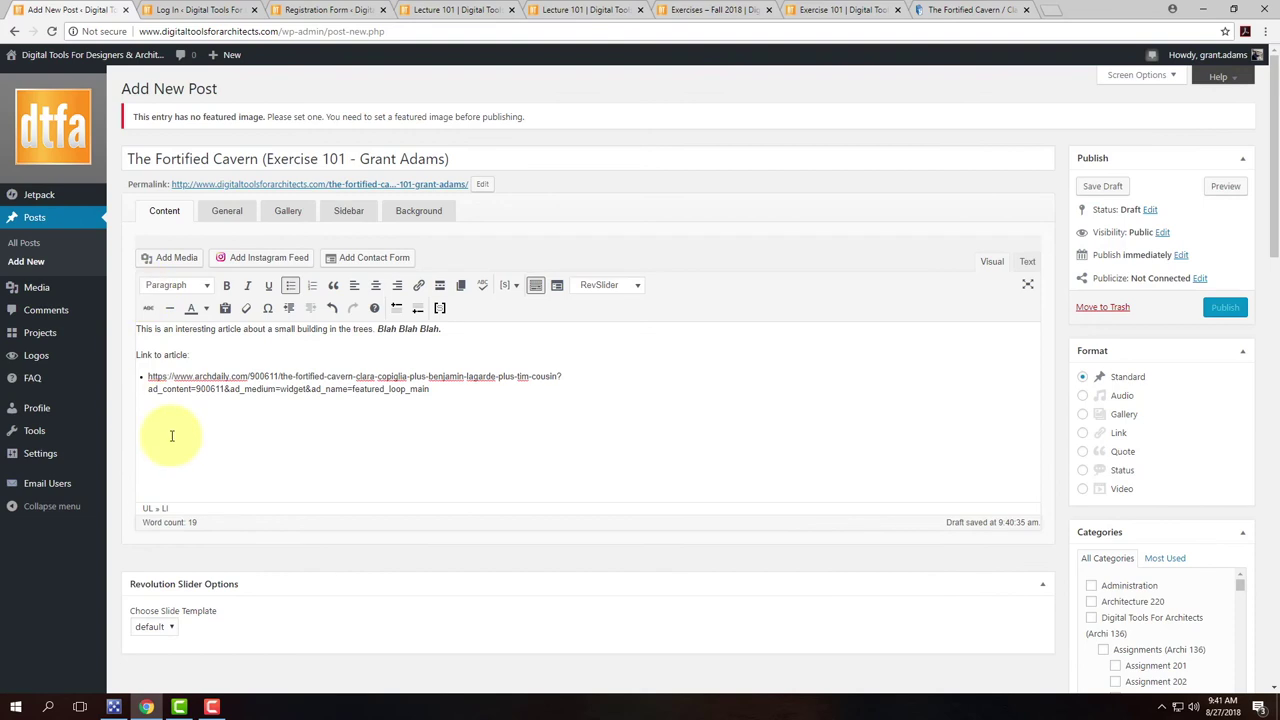
{"action": "left_click", "coordinate": [203, 376]}
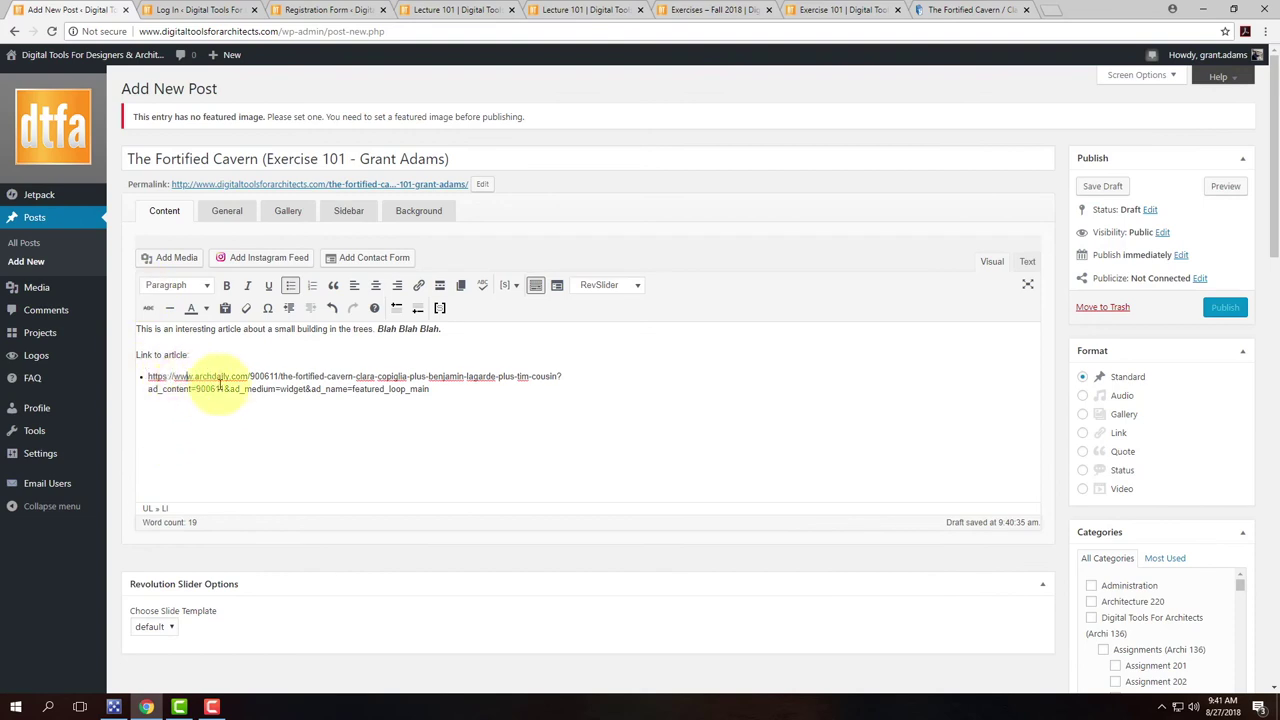
{"action": "left_click_drag", "start_coordinate": [438, 391], "coordinate": [148, 376]}
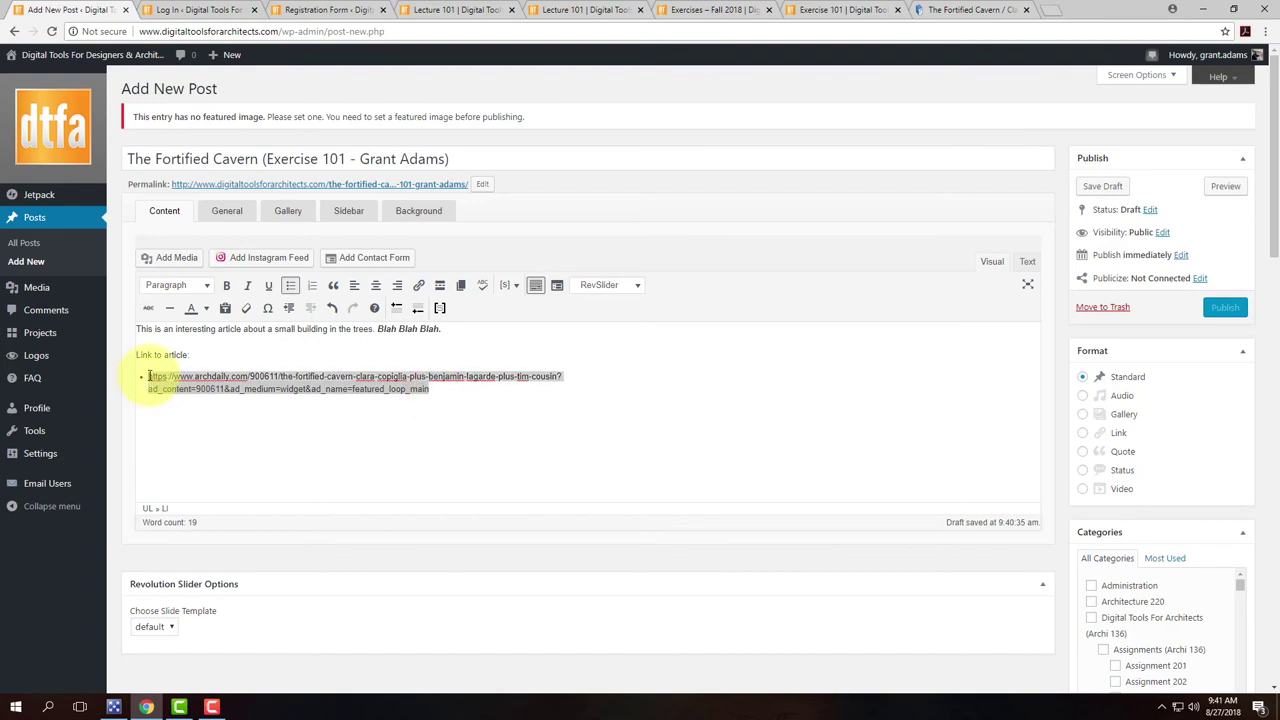
{"action": "left_click", "coordinate": [418, 289]}
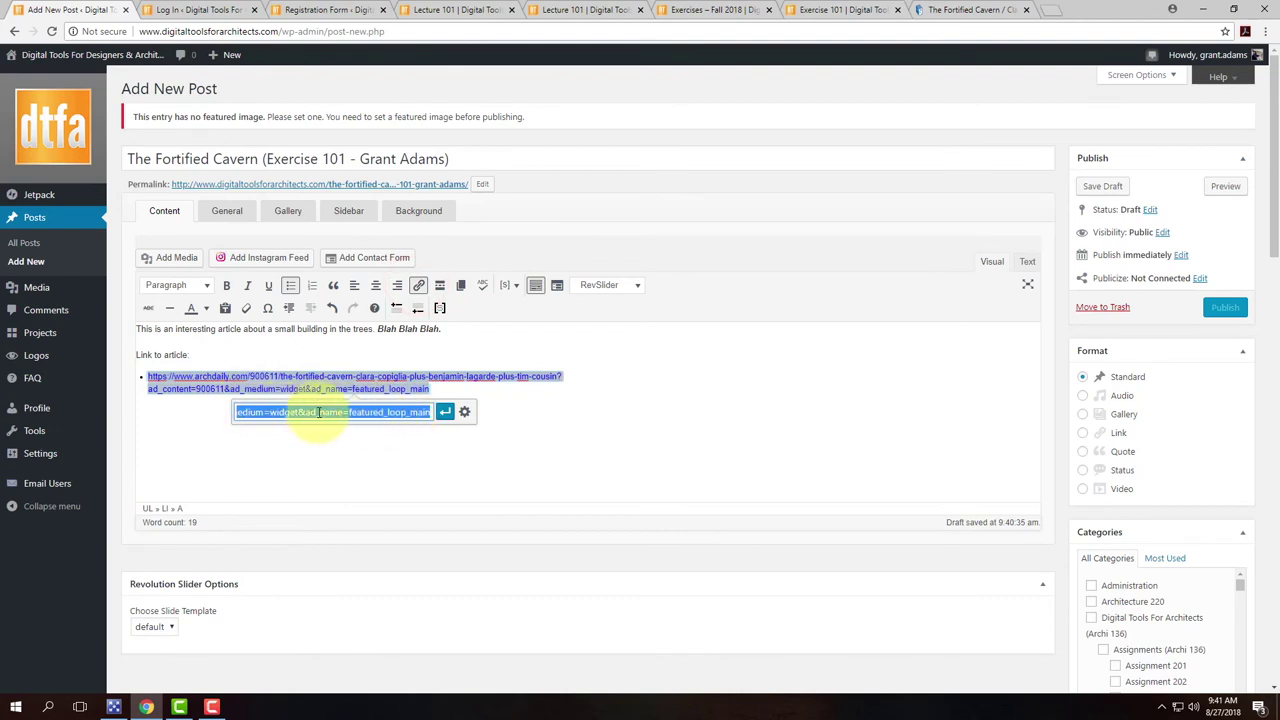
{"action": "left_click", "coordinate": [445, 411]}
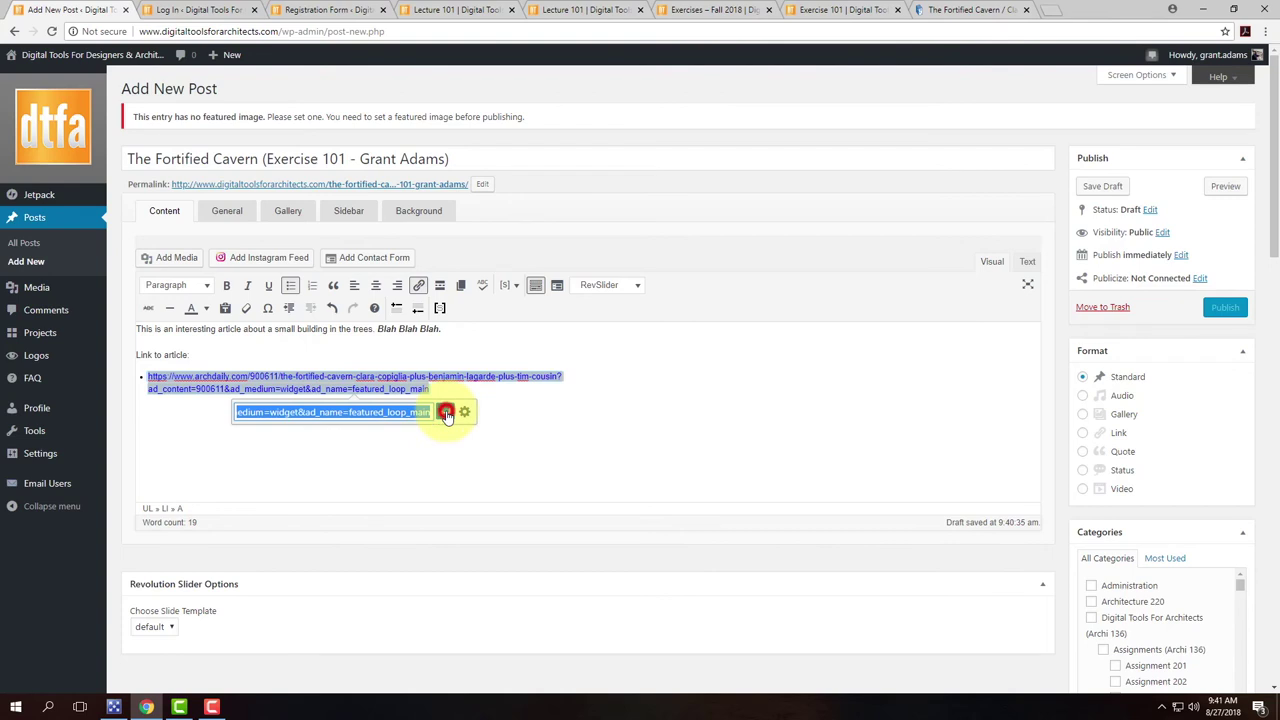
{"action": "left_click", "coordinate": [540, 463]}
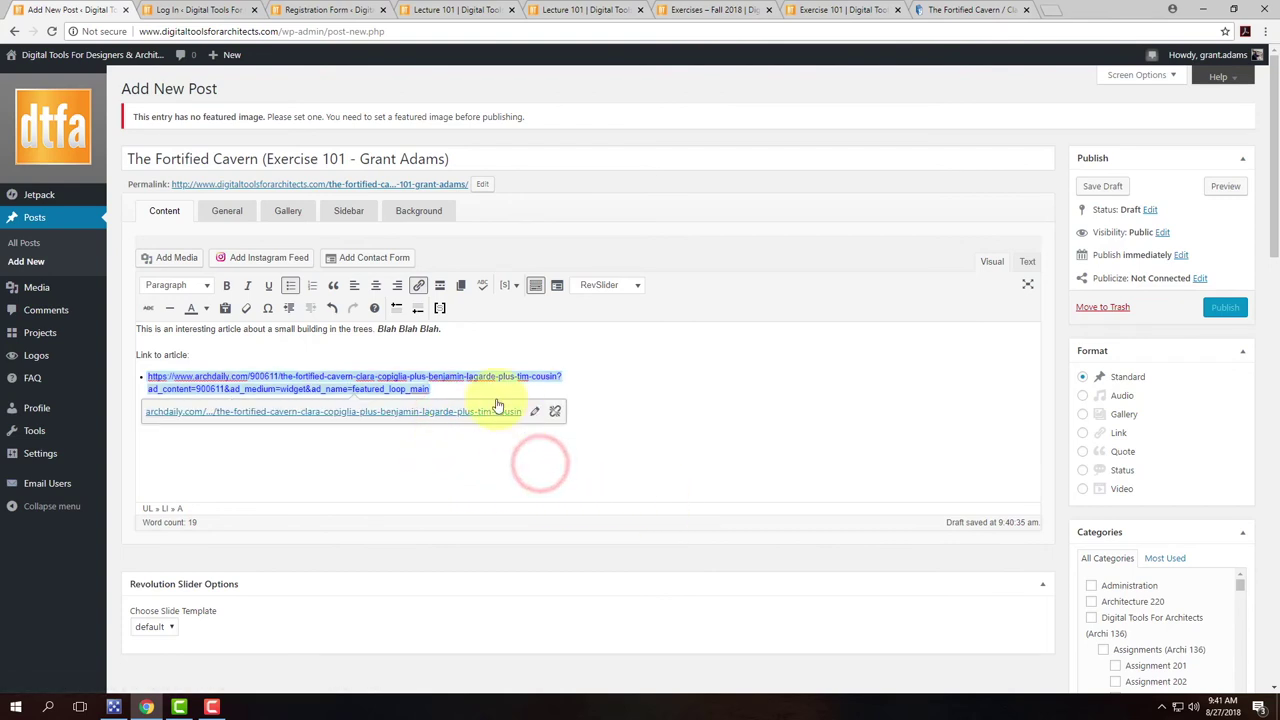
- Link the word 'Link' in the 'Link to article:' line to the same ArchDaily address
{"action": "left_click", "coordinate": [168, 354]}
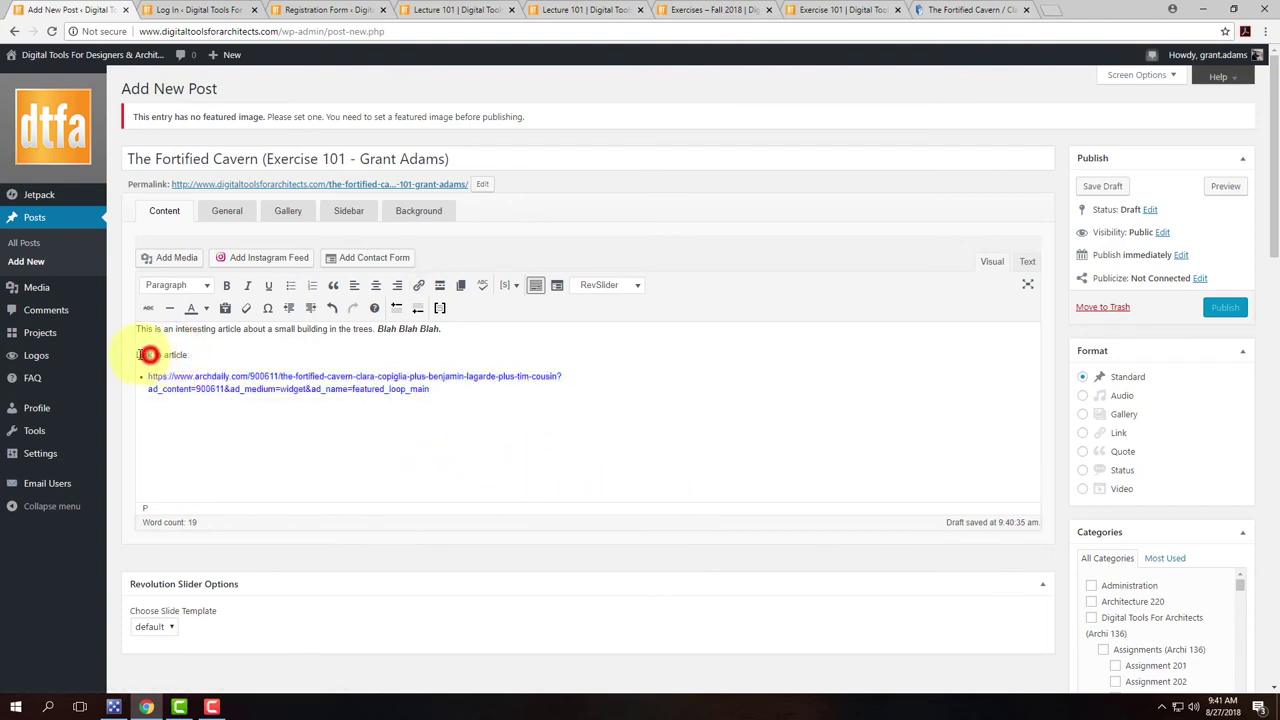
{"action": "double_click", "coordinate": [145, 354]}
{"action": "left_click", "coordinate": [418, 287]}
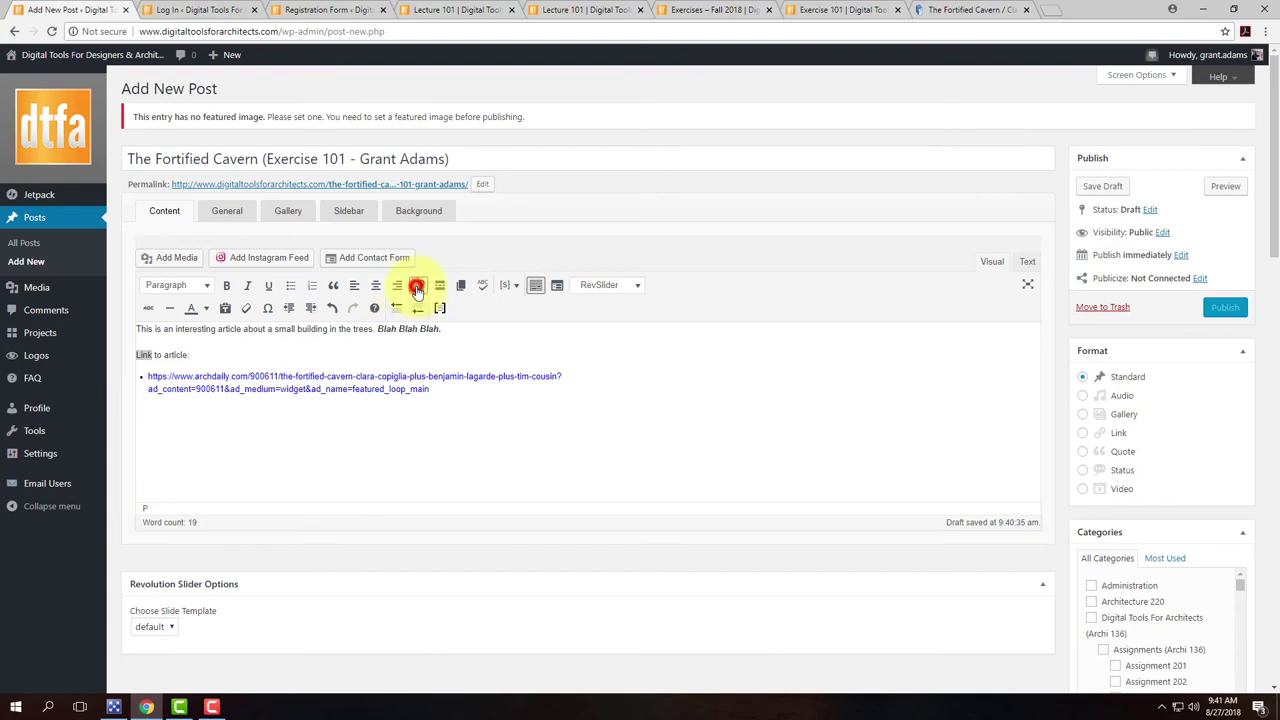
{"action": "key", "text": "ctrl+v"}
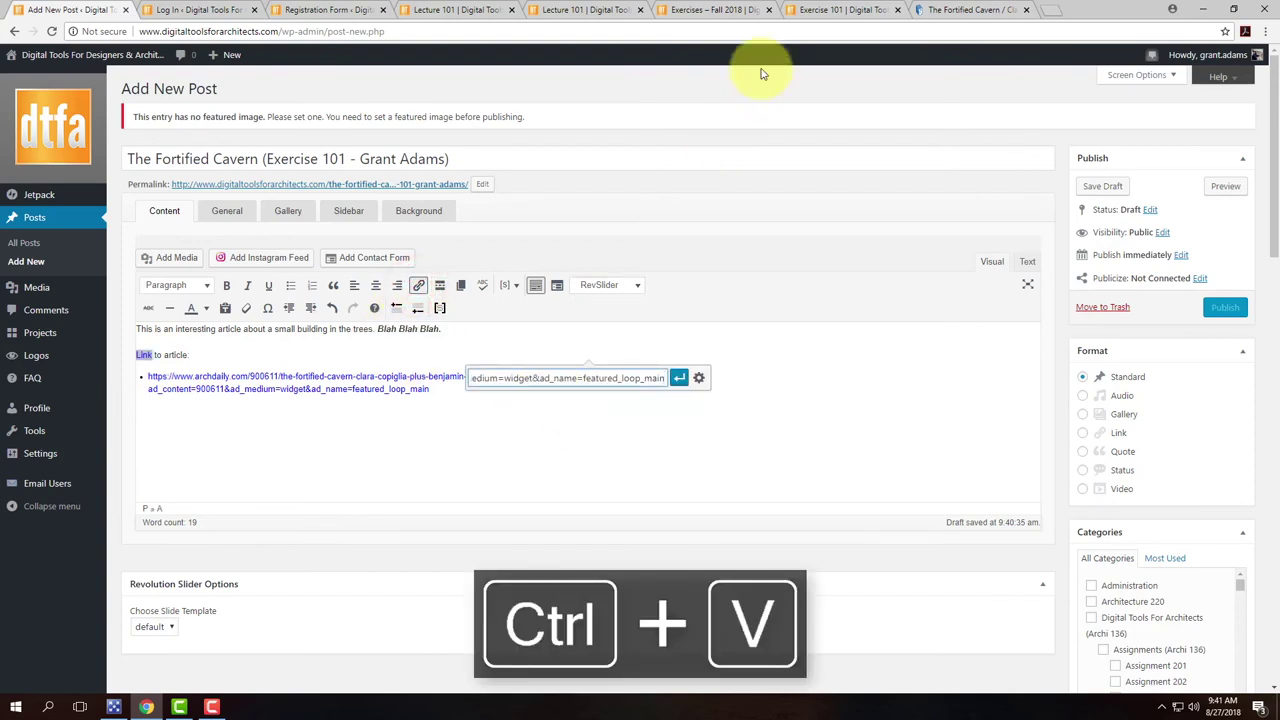
{"action": "left_click", "coordinate": [679, 377]}
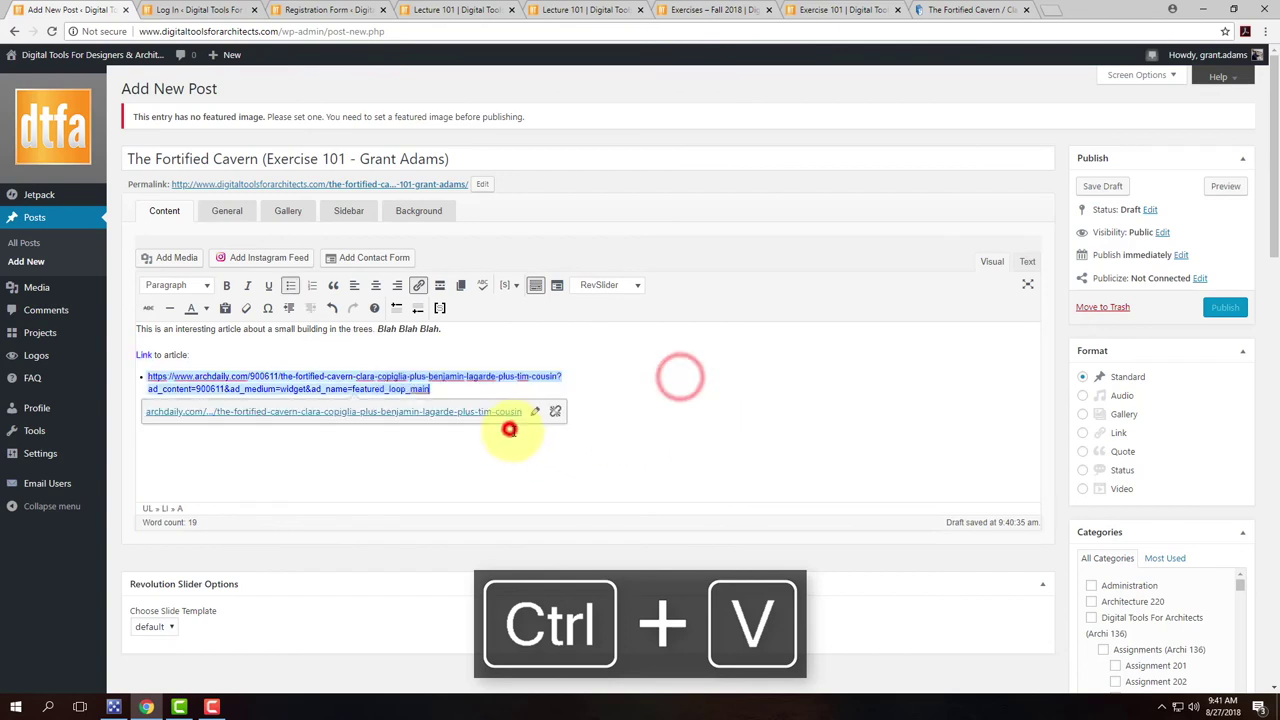
{"action": "left_click", "coordinate": [695, 463]}
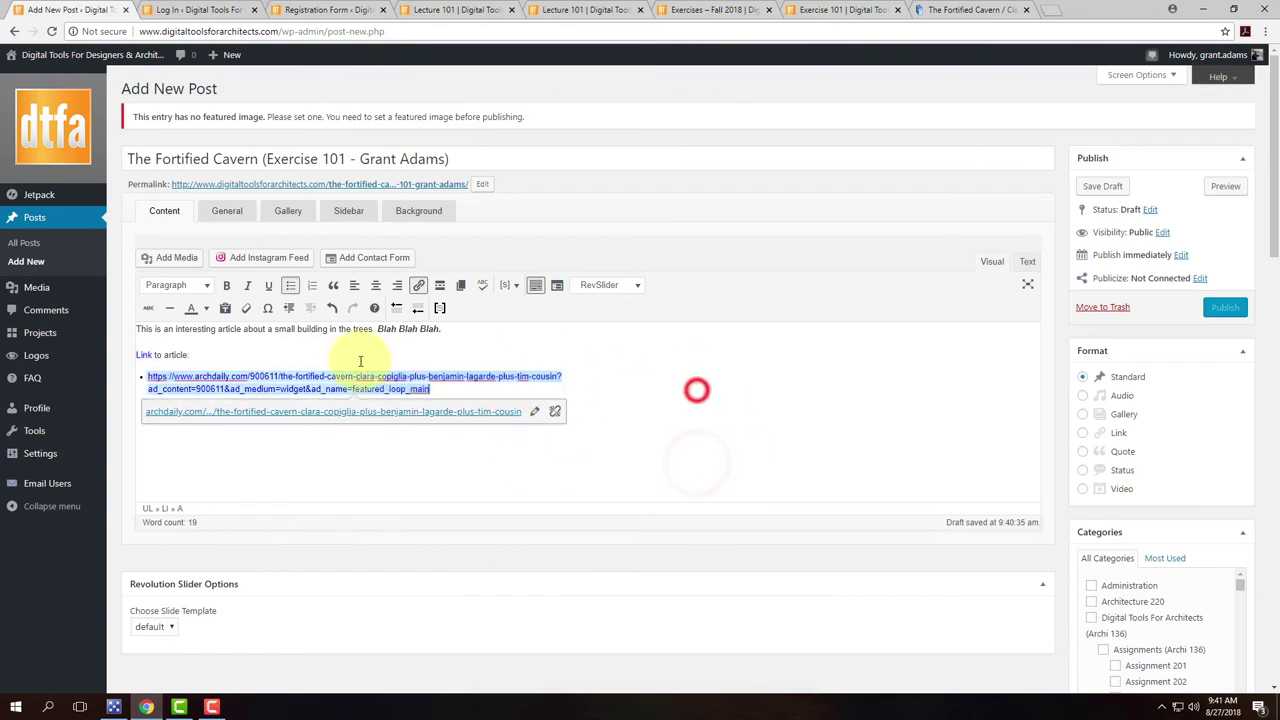
{"action": "left_click", "coordinate": [270, 345]}
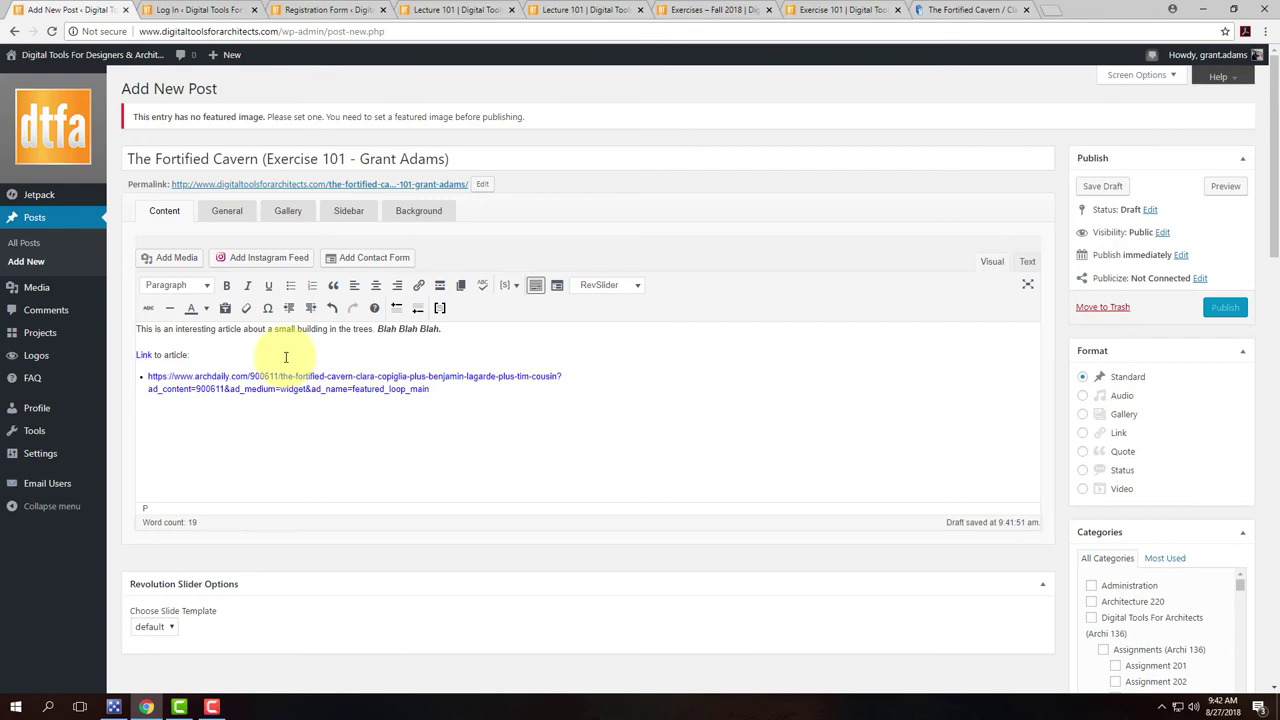
- Save the Fortified Cavern main gallery photo from ArchDaily to the Desktop as 0Cover.jpg
{"action": "left_click", "coordinate": [986, 9]}
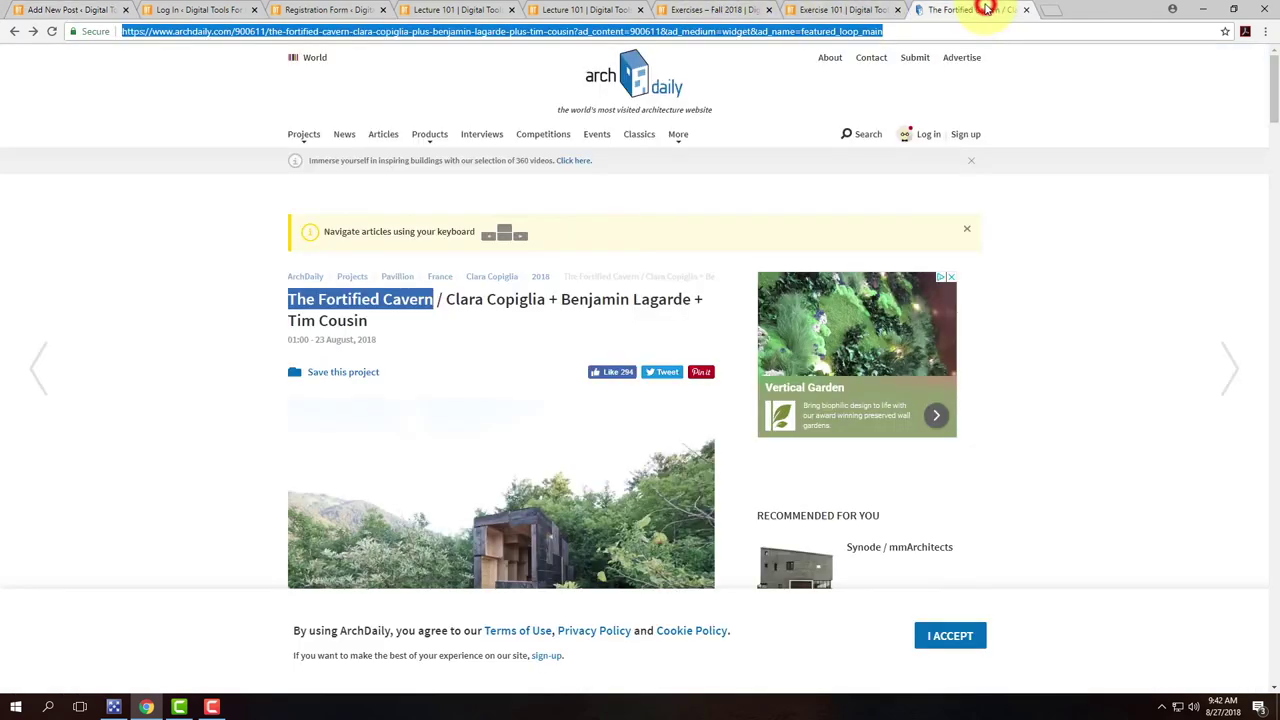
{"action": "scroll", "coordinate": [389, 409], "scroll_direction": "down", "scroll_amount": 2}
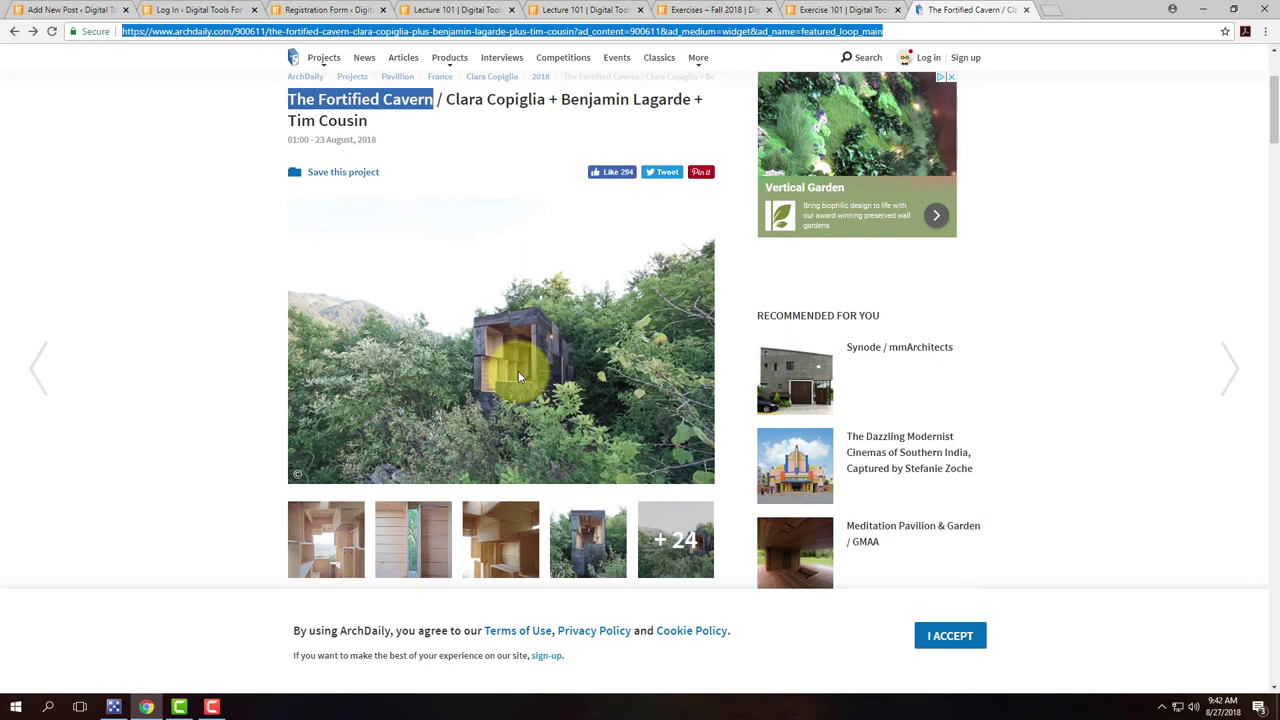
{"action": "left_click", "coordinate": [518, 371]}
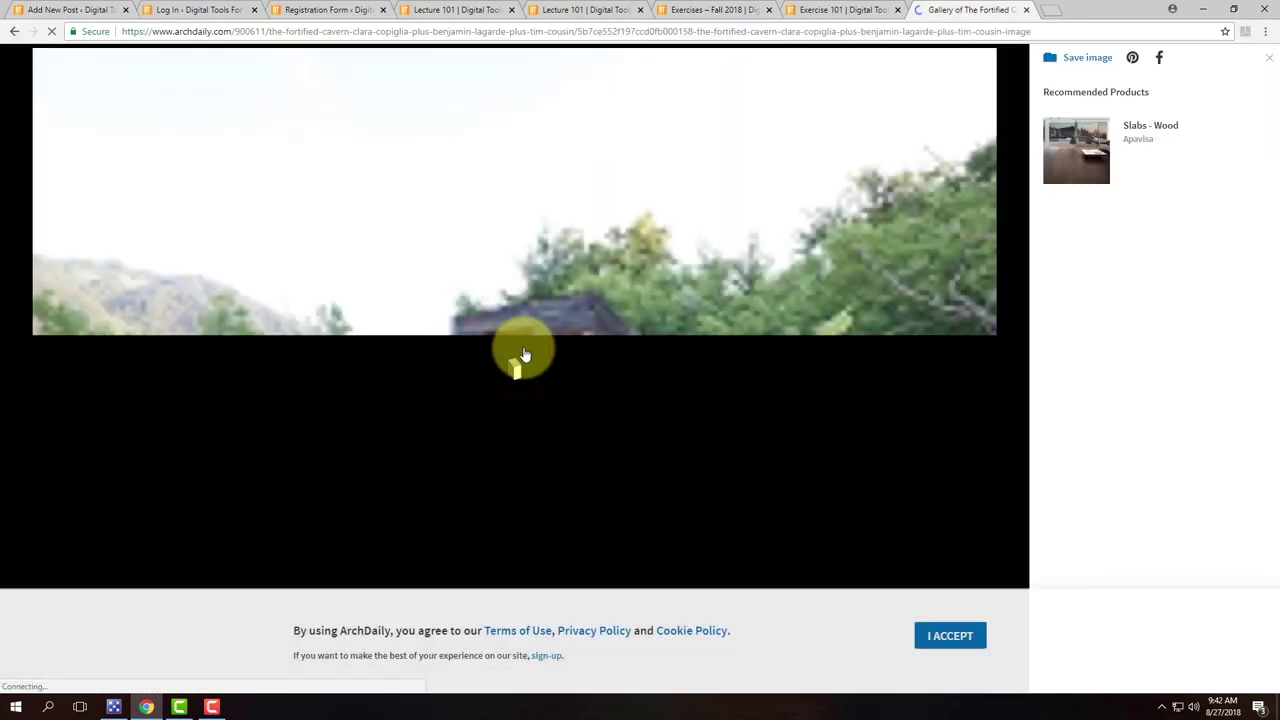
{"action": "right_click", "coordinate": [525, 340]}
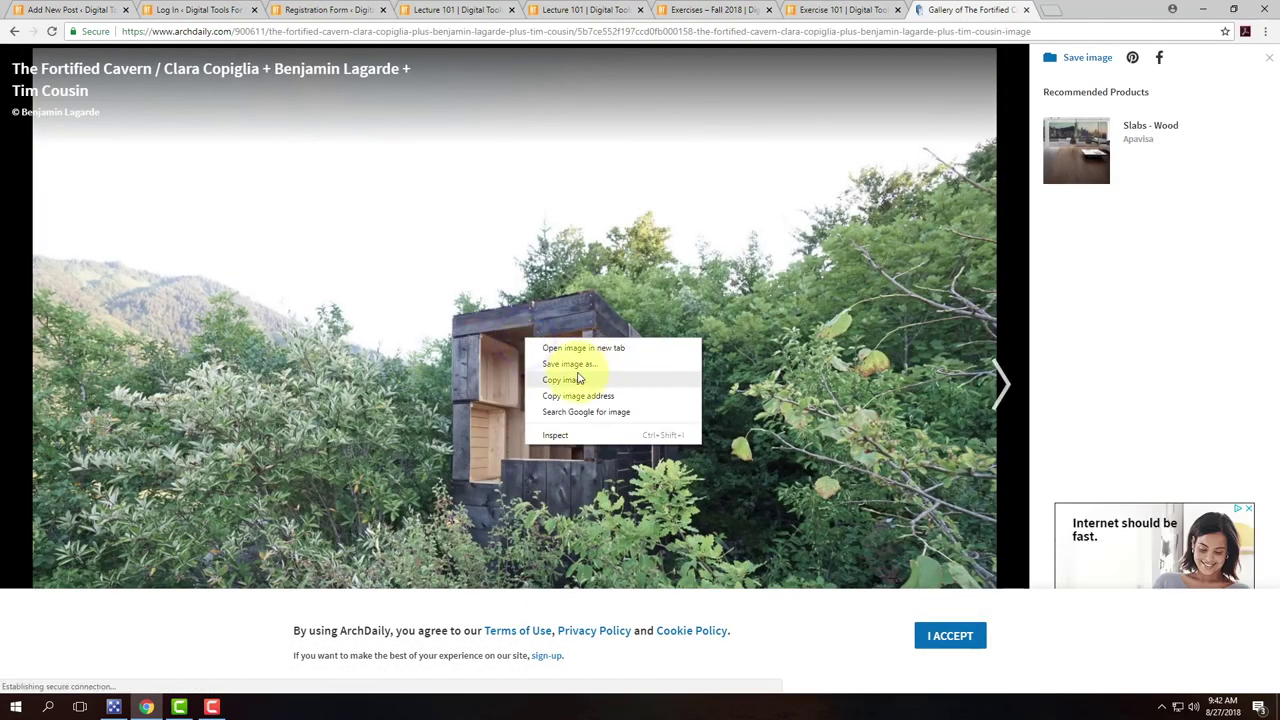
{"action": "left_click", "coordinate": [566, 364]}
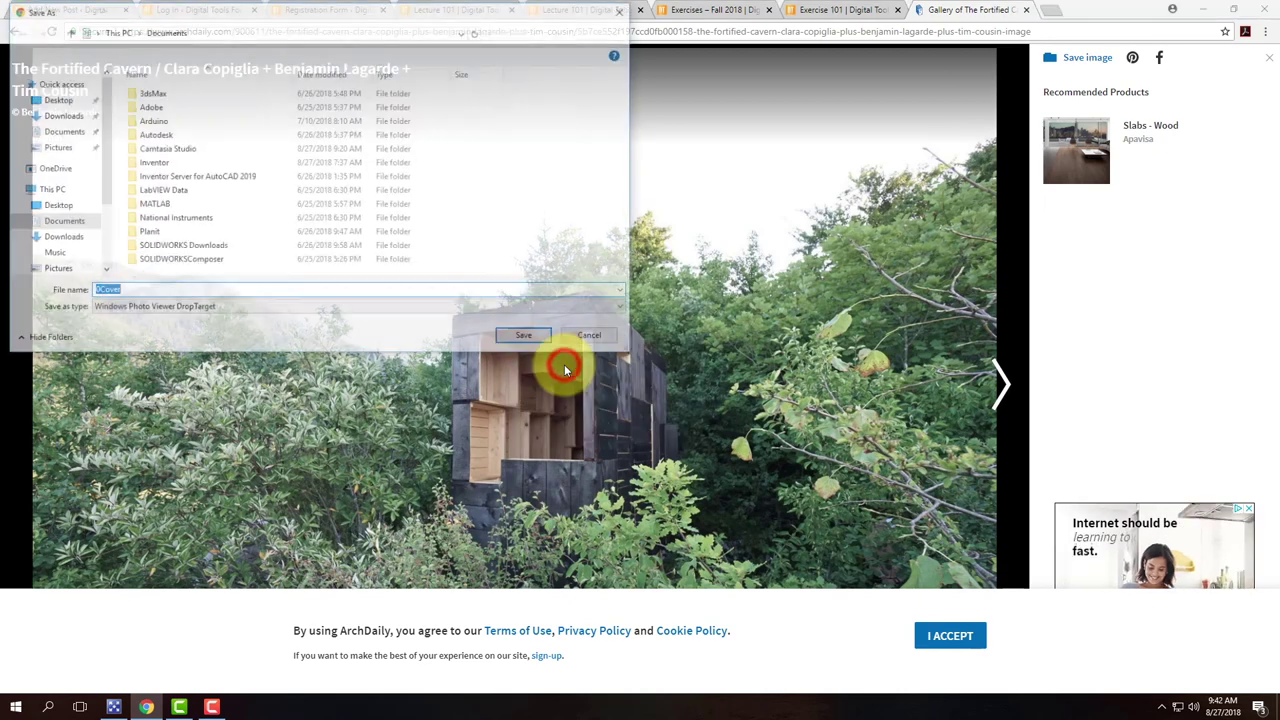
{"action": "left_click", "coordinate": [55, 99]}
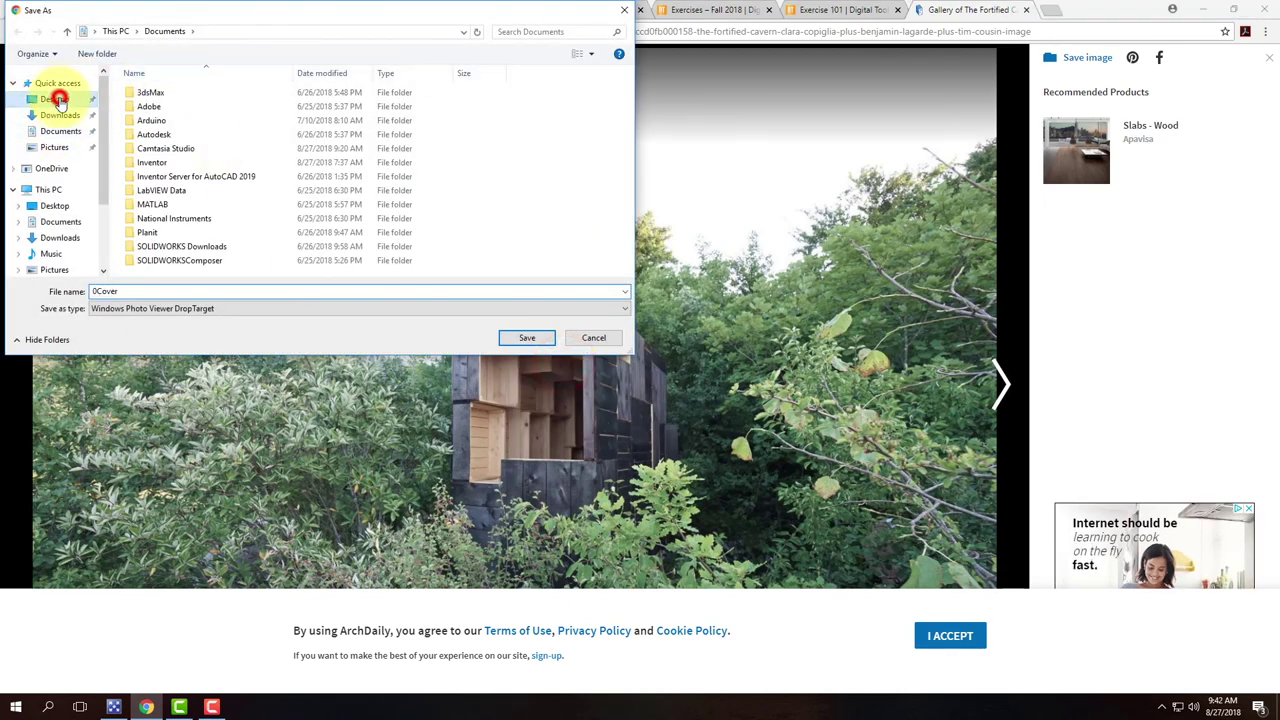
{"action": "left_click", "coordinate": [529, 340]}
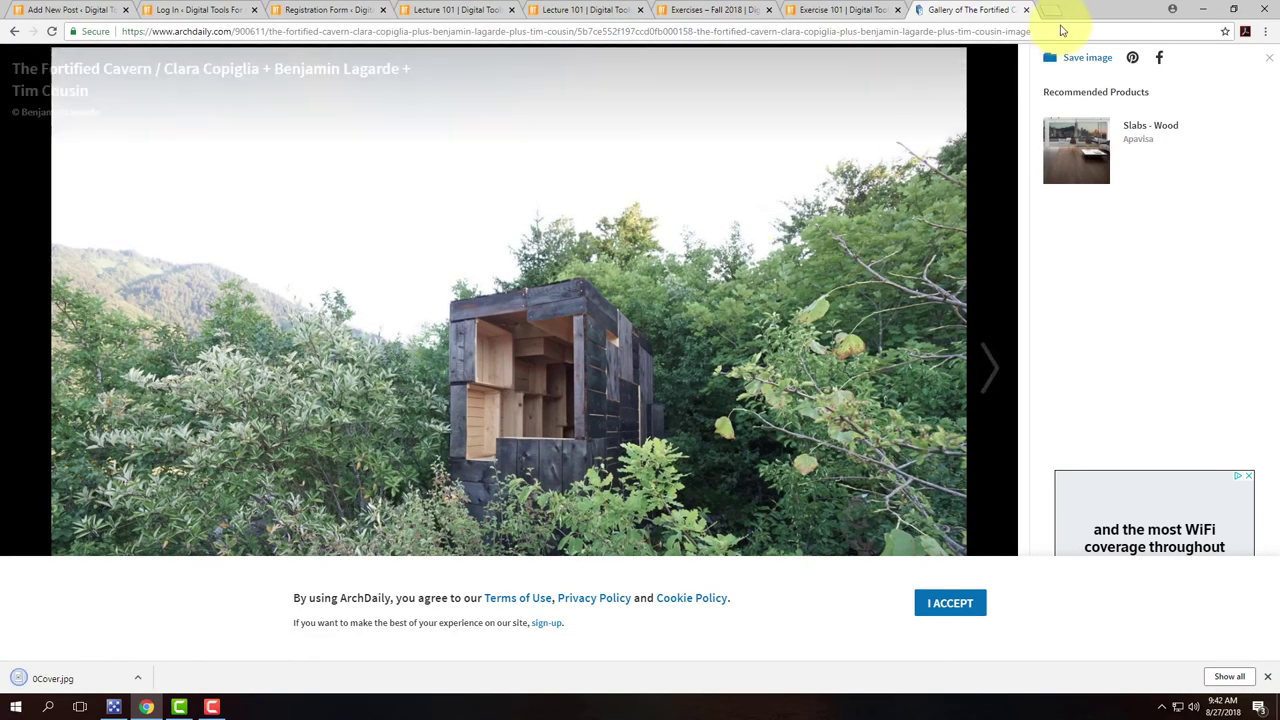
- Check the saved photo on the desktop, then return to the Add New Post draft
{"action": "left_click", "coordinate": [1207, 8]}
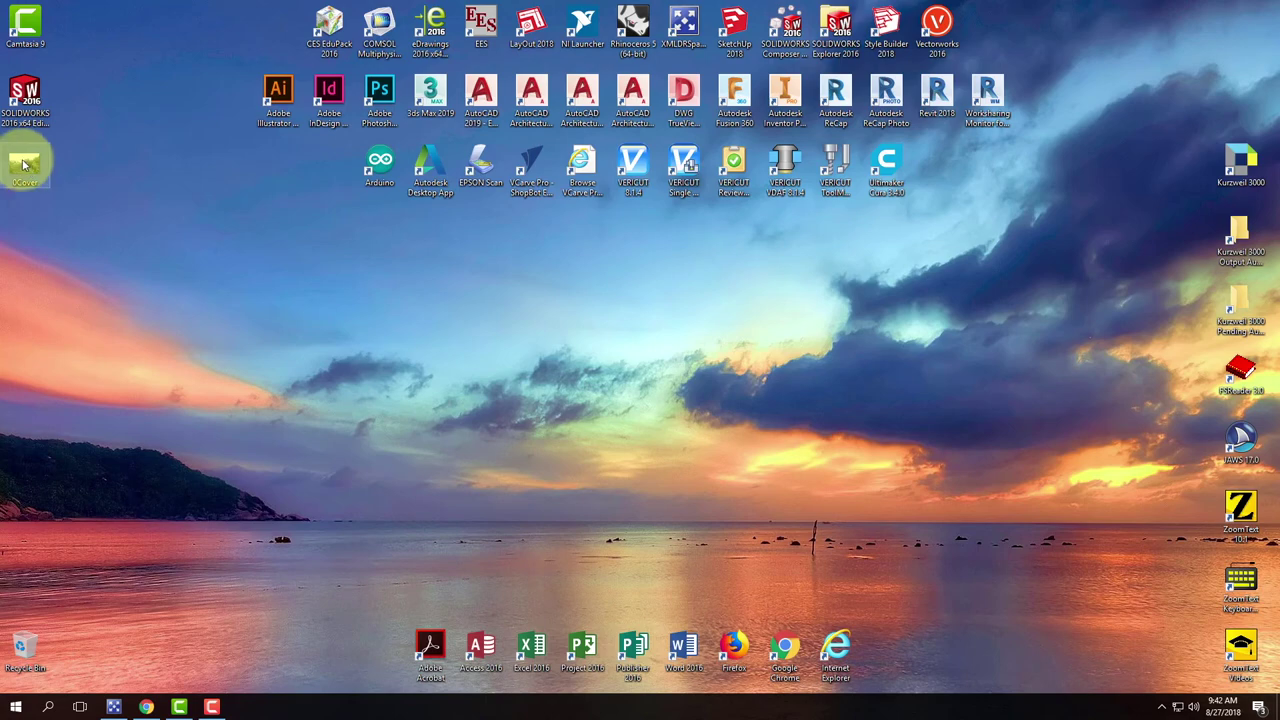
{"action": "left_click", "coordinate": [146, 707]}
{"action": "left_click", "coordinate": [71, 9]}
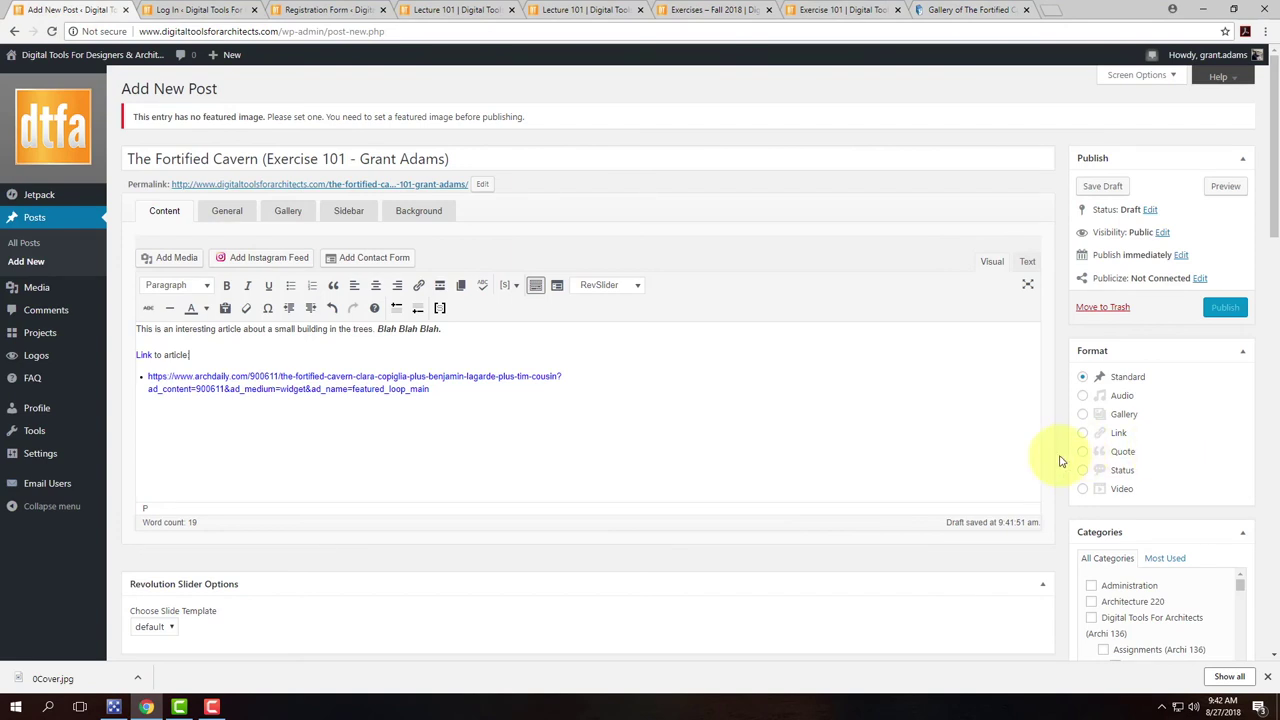
- Open 'Set featured image' in the Featured Image box at the bottom of the editor
{"action": "scroll", "coordinate": [1062, 461], "scroll_direction": "down", "scroll_amount": 15}
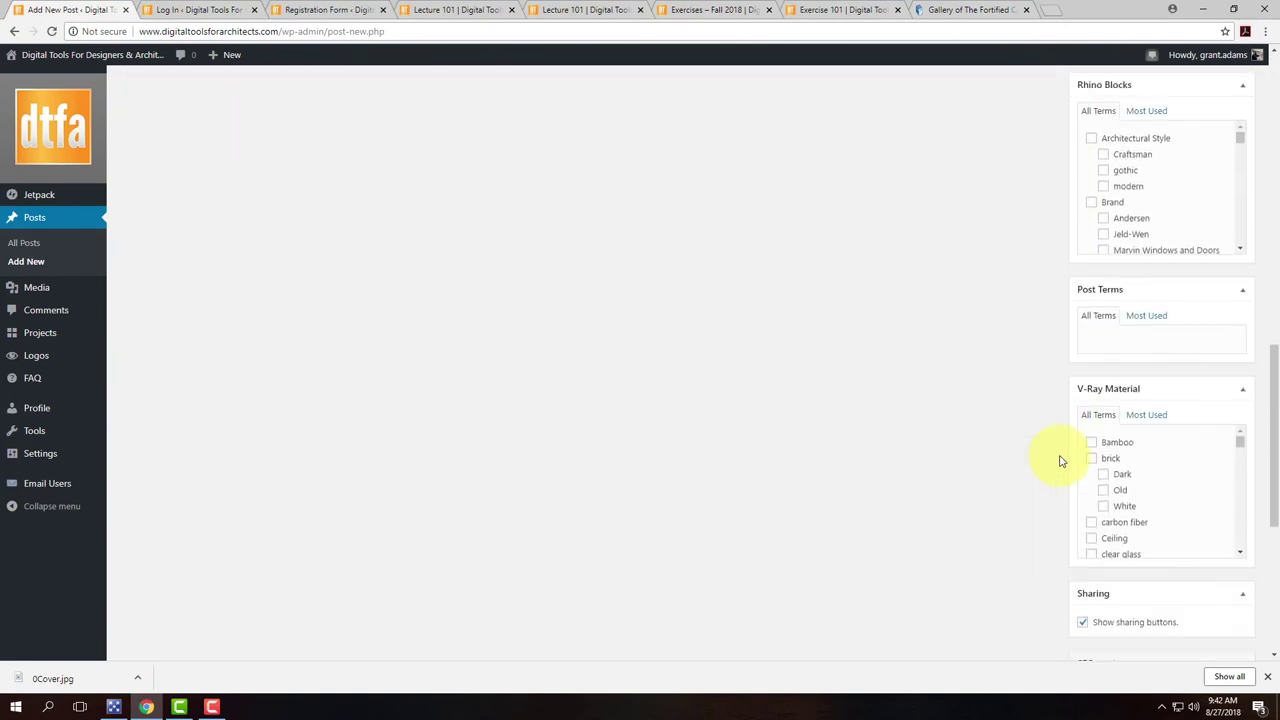
{"action": "scroll", "coordinate": [1060, 459], "scroll_direction": "down", "scroll_amount": 5}
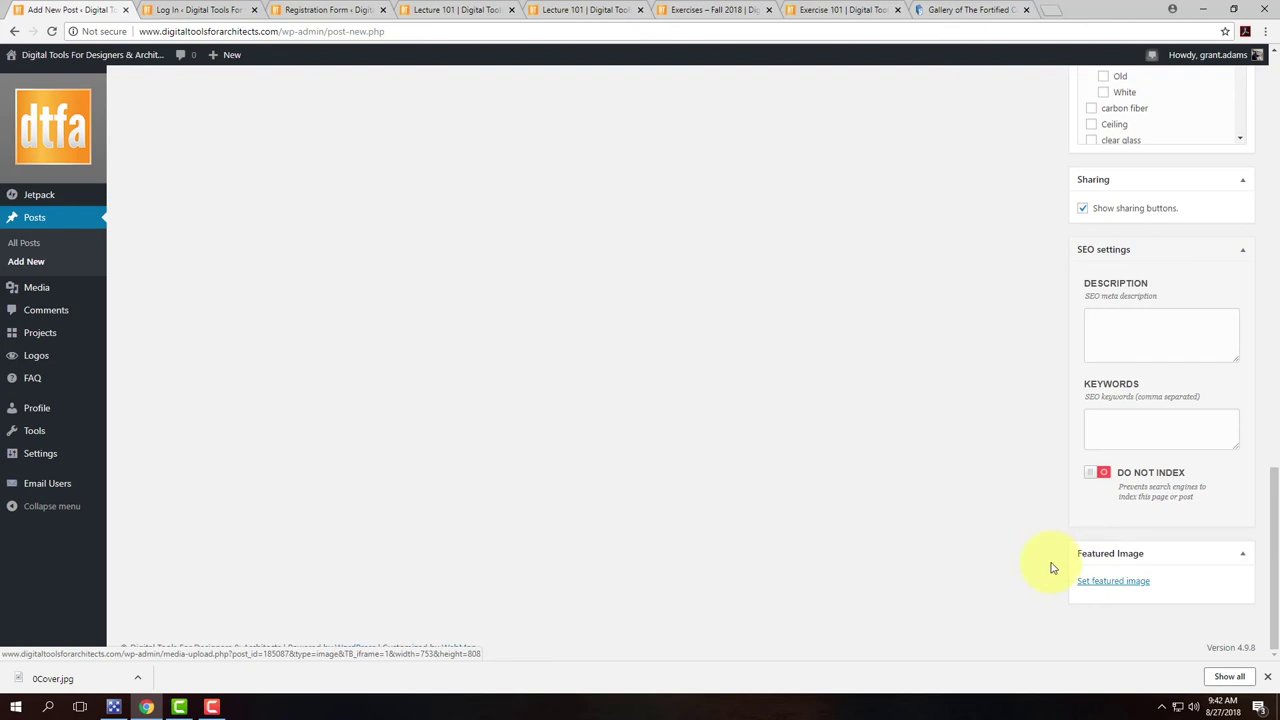
{"action": "left_click", "coordinate": [1105, 584]}
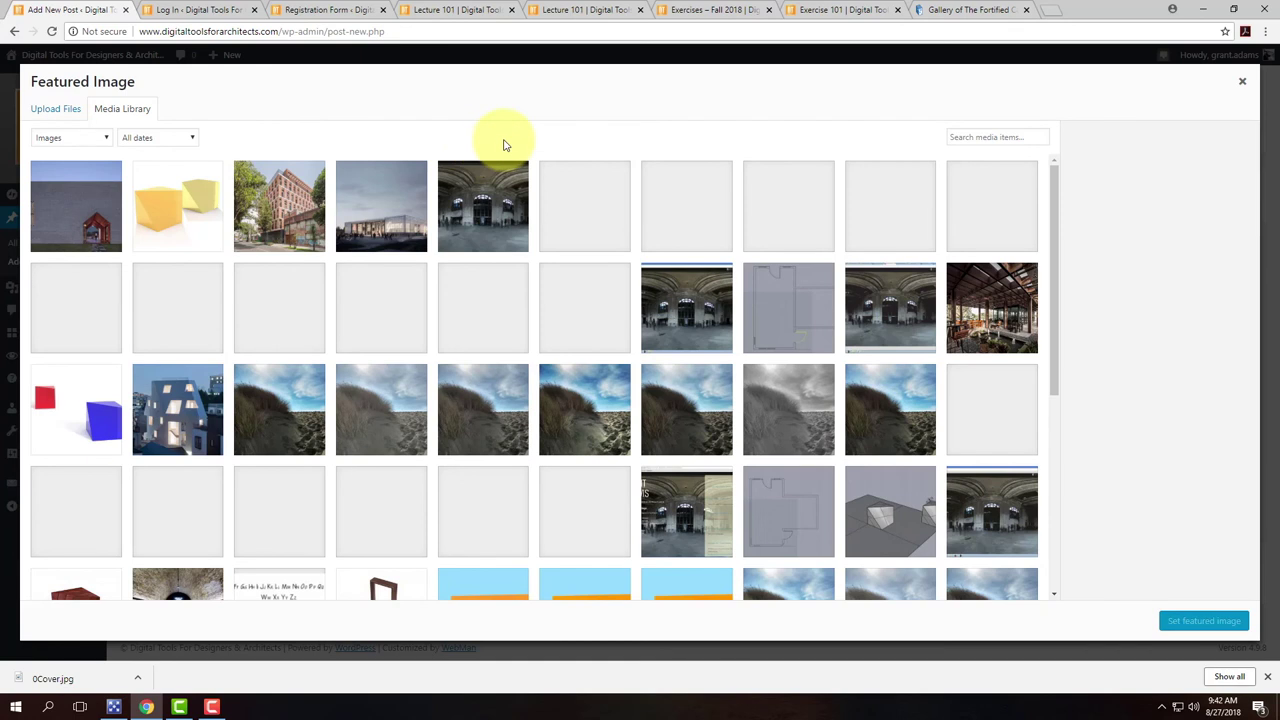
- Upload 0Cover.jpg from the Desktop and set it as the post's featured image
{"action": "left_click", "coordinate": [55, 110]}
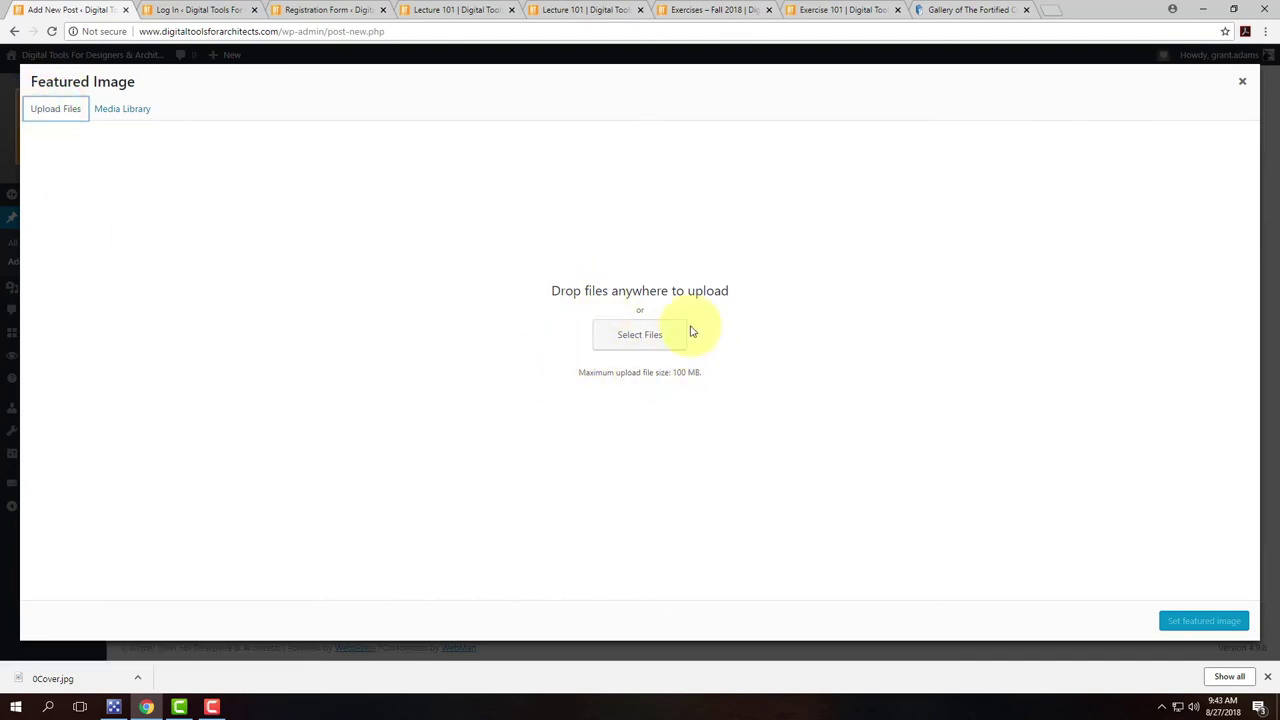
{"action": "left_click", "coordinate": [637, 343]}
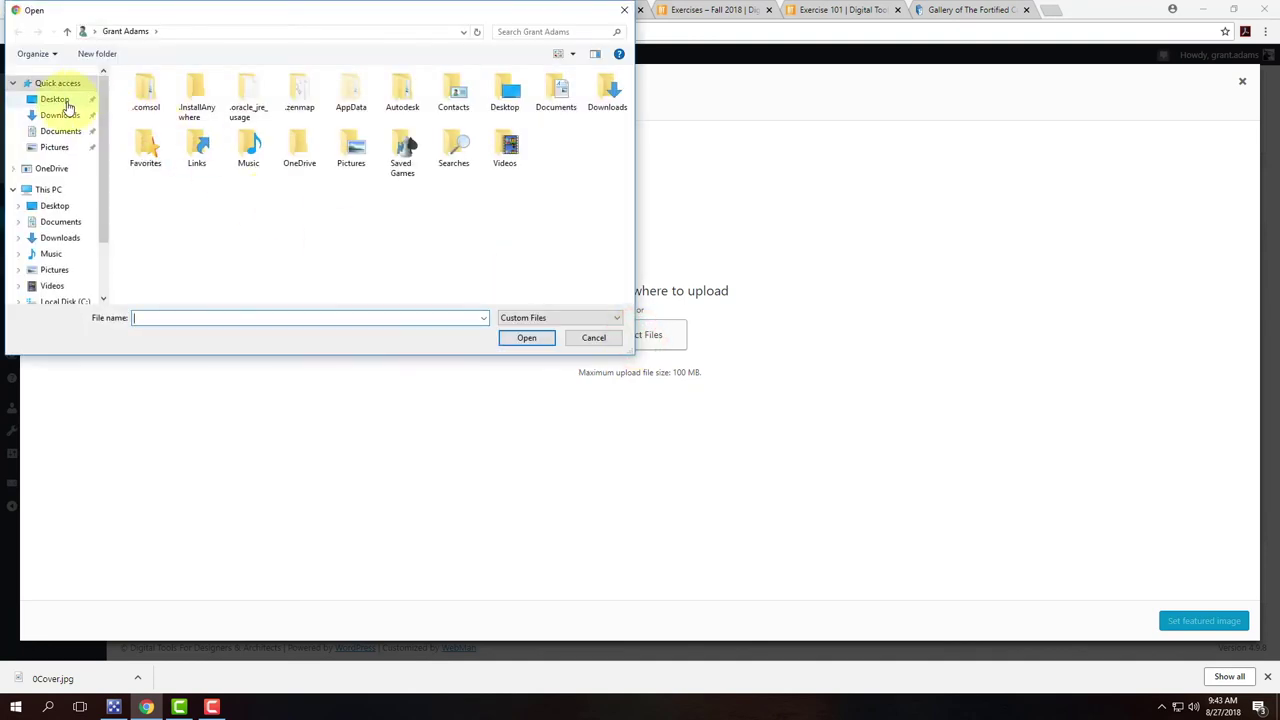
{"action": "left_click", "coordinate": [62, 101]}
{"action": "left_click", "coordinate": [155, 95]}
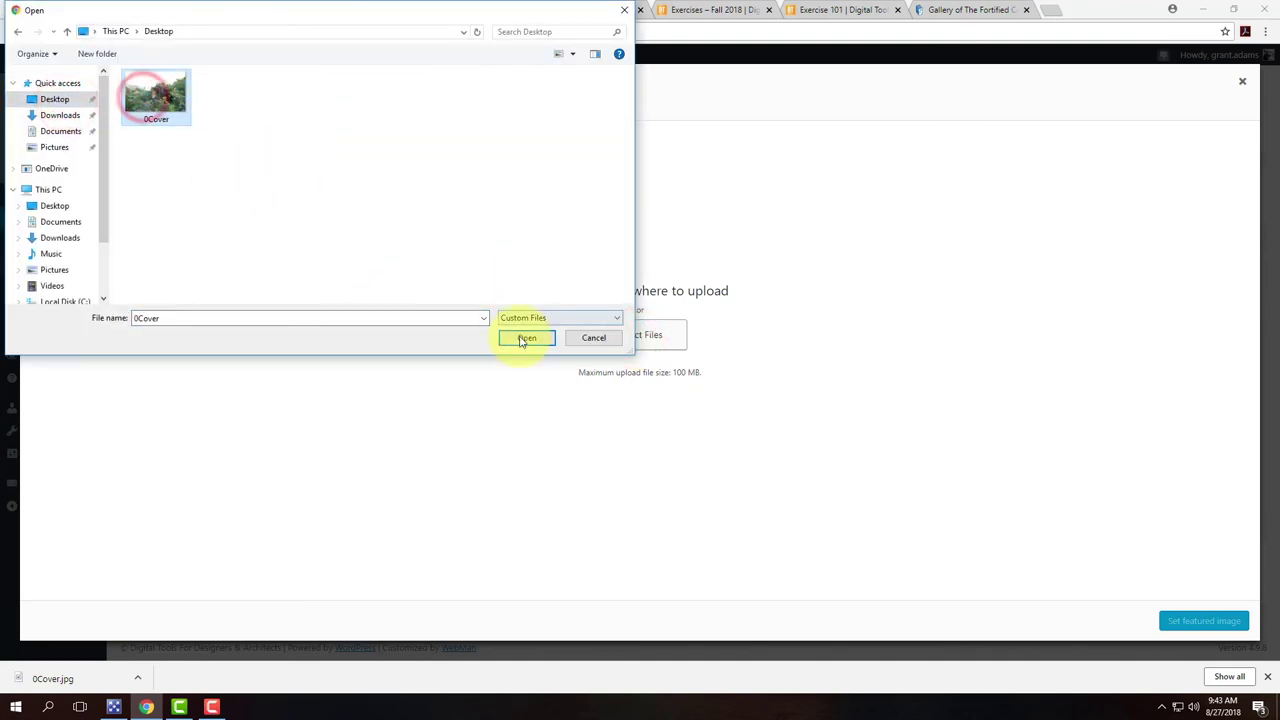
{"action": "left_click", "coordinate": [521, 340]}
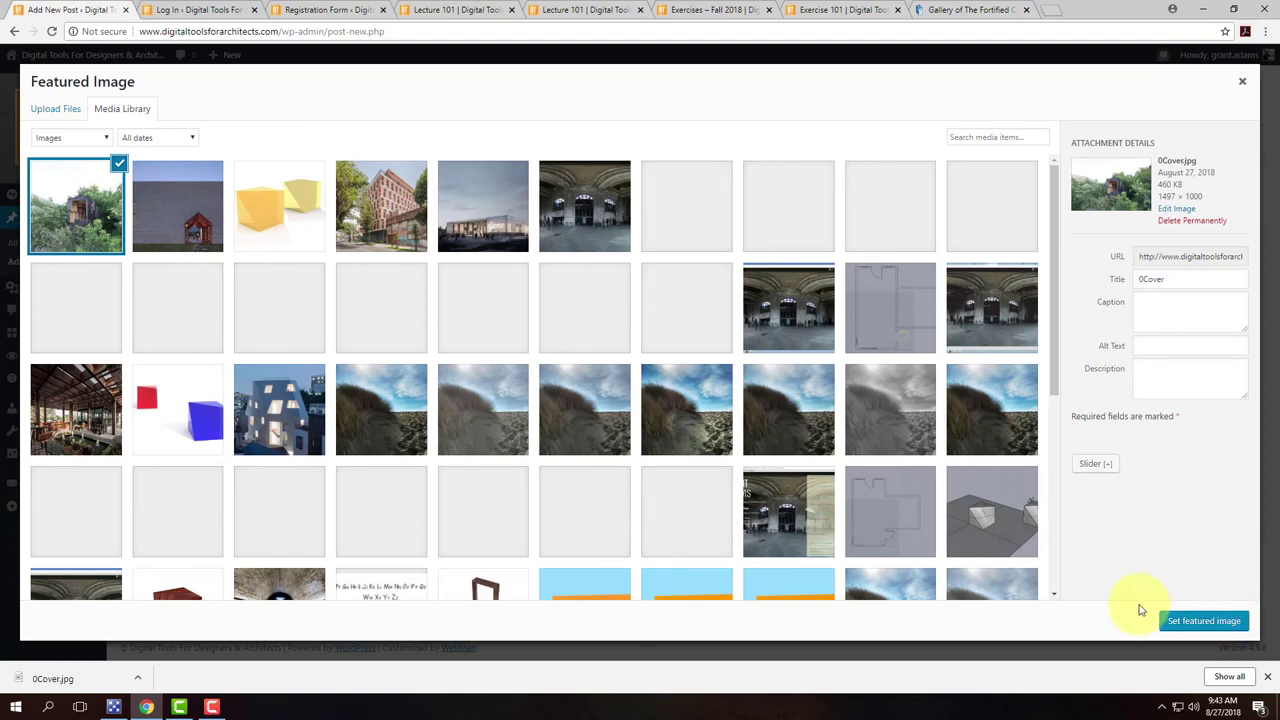
{"action": "left_click", "coordinate": [1214, 627]}
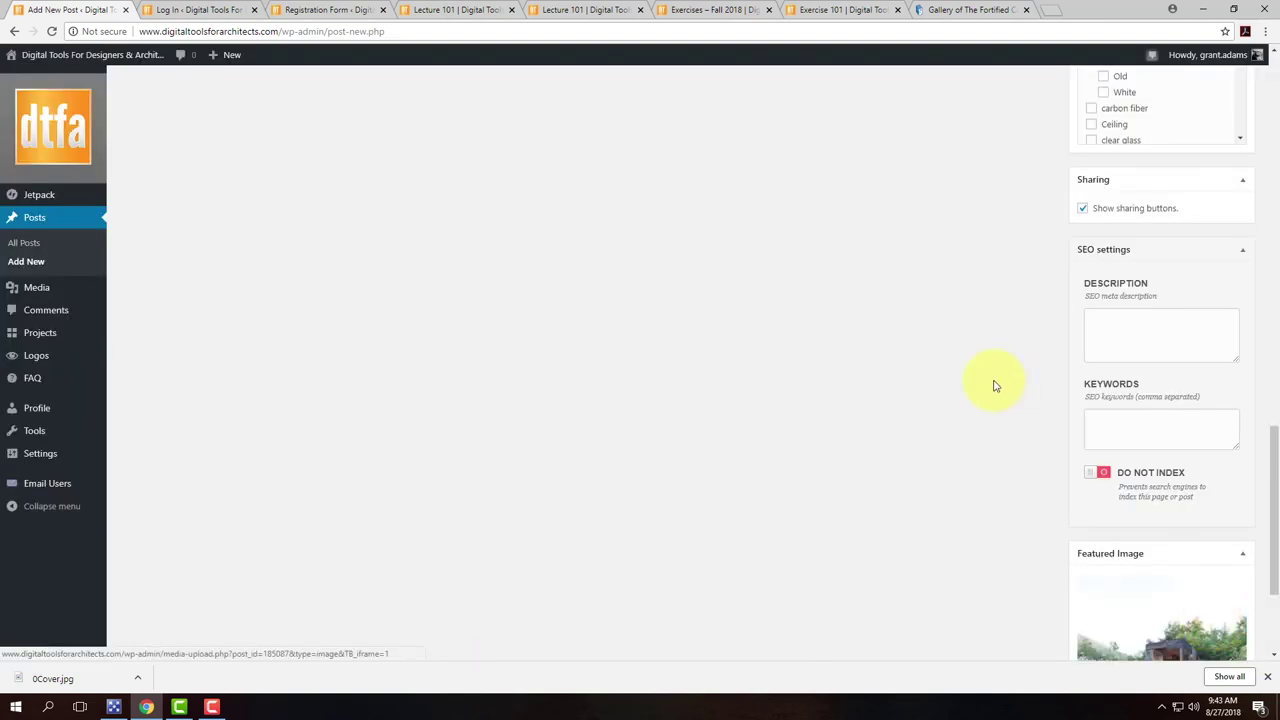
{"action": "scroll", "coordinate": [1127, 519], "scroll_direction": "down", "scroll_amount": 2}
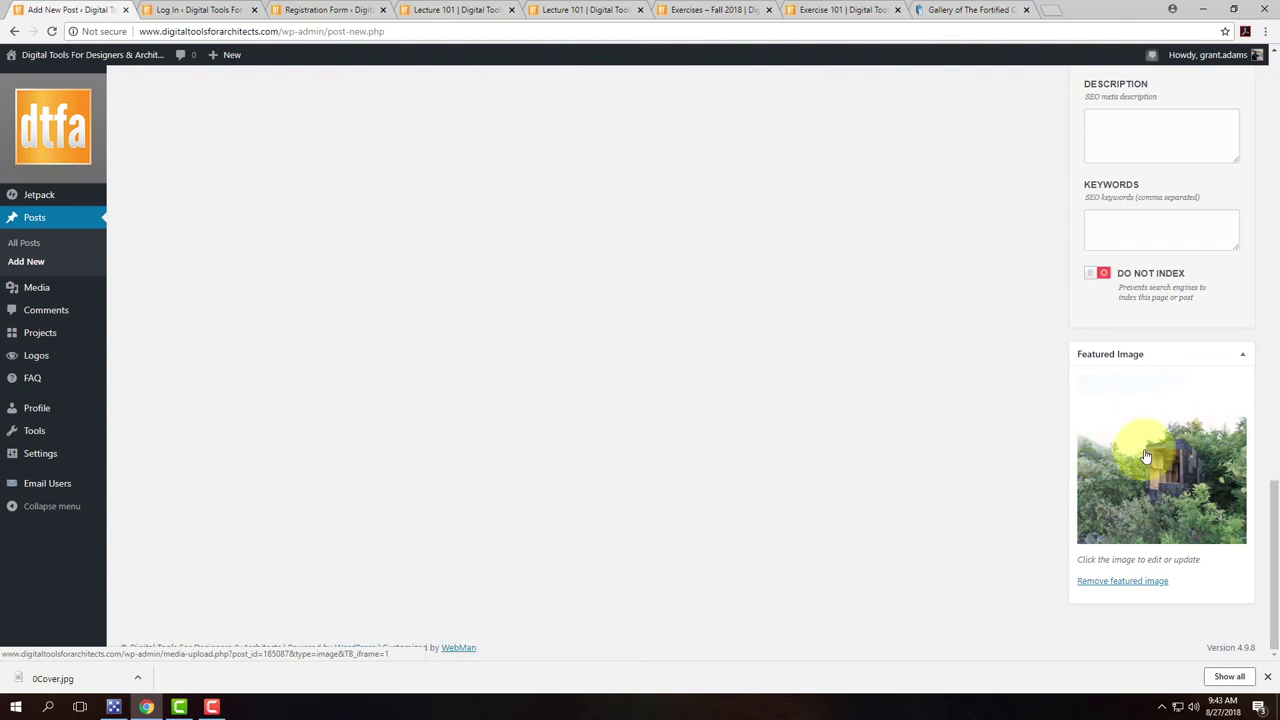
{"action": "scroll", "coordinate": [1021, 433], "scroll_direction": "up", "scroll_amount": 15}
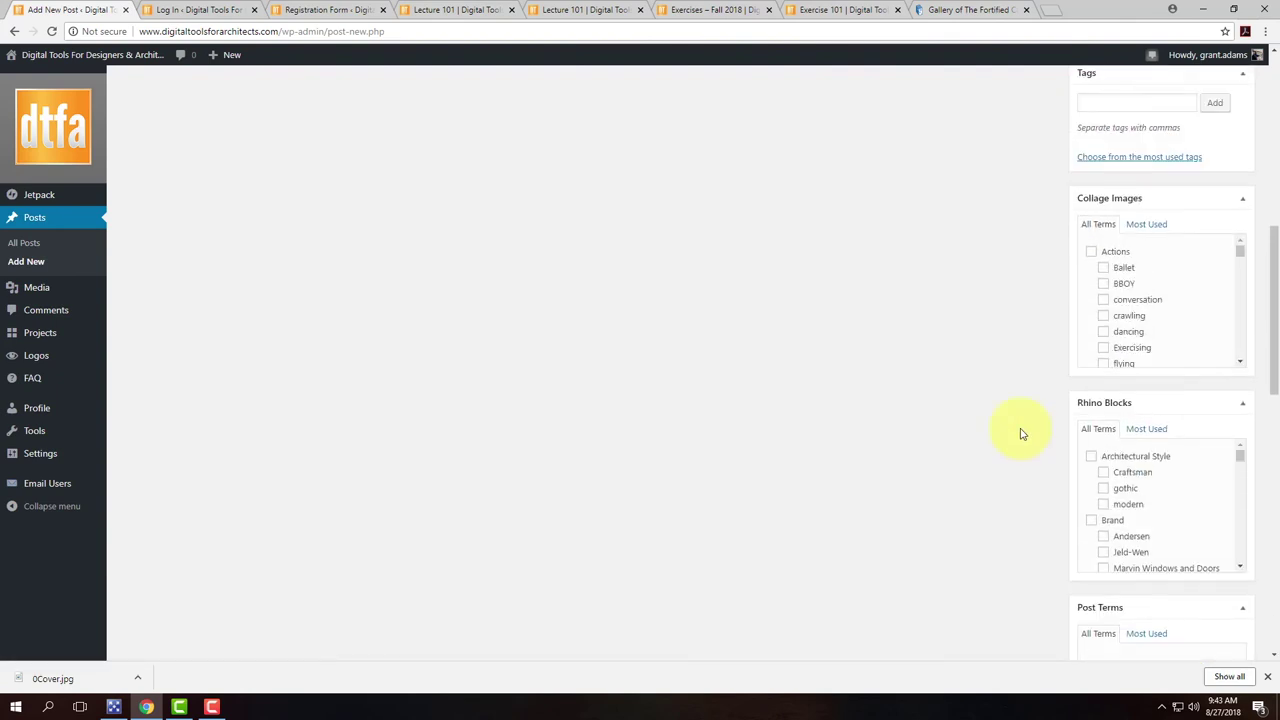
{"action": "scroll", "coordinate": [1021, 433], "scroll_direction": "up", "scroll_amount": 3}
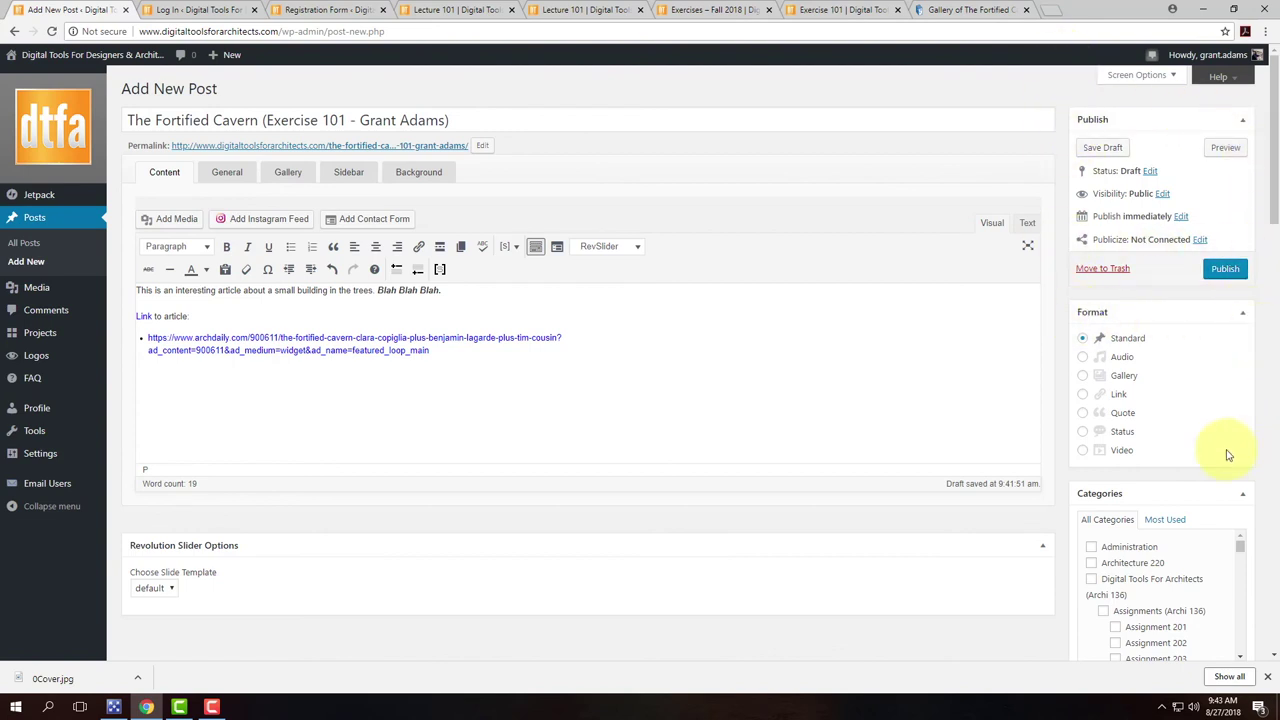
- Tick the Digital Tools For Designers (Archi 135) and Exercises (Archi 135) categories
{"action": "scroll", "coordinate": [1086, 428], "scroll_direction": "down", "scroll_amount": 2}
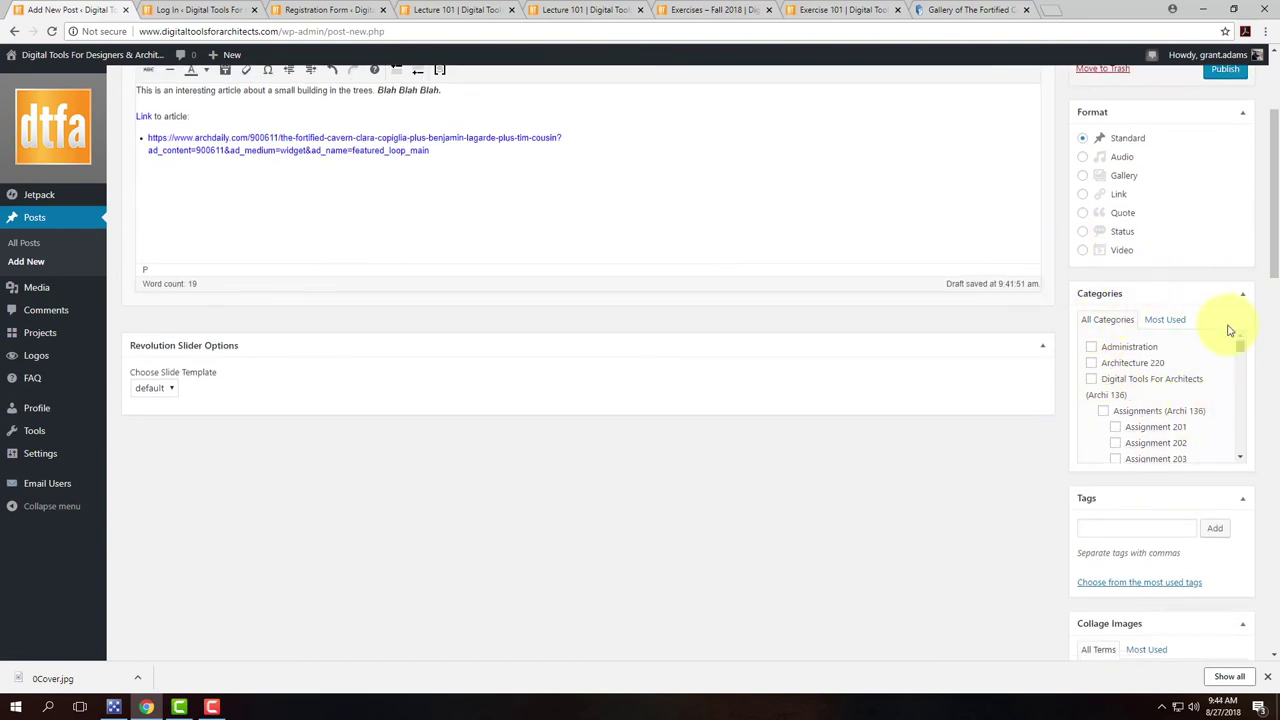
{"action": "scroll", "coordinate": [1186, 391], "scroll_direction": "down", "scroll_amount": 1}
{"action": "scroll", "coordinate": [1186, 391], "scroll_direction": "down", "scroll_amount": 5}
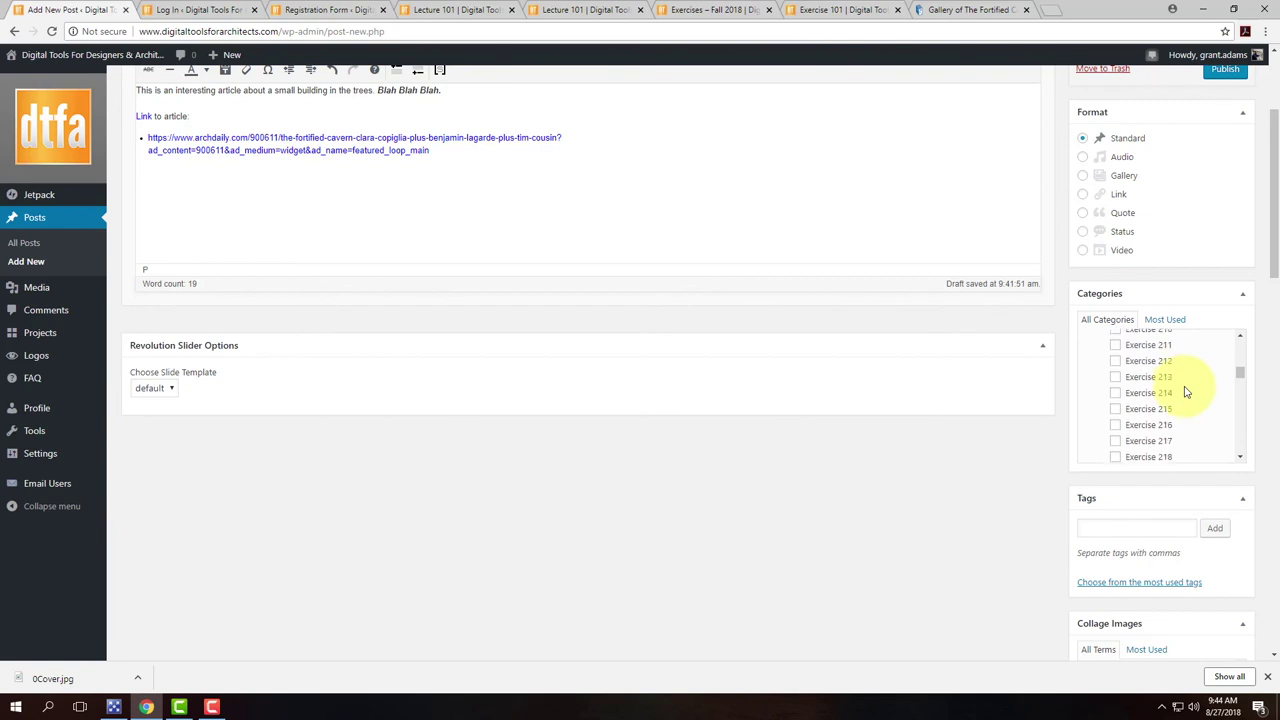
{"action": "scroll", "coordinate": [1186, 391], "scroll_direction": "down", "scroll_amount": 1}
{"action": "scroll", "coordinate": [1186, 391], "scroll_direction": "up", "scroll_amount": 1}
{"action": "scroll", "coordinate": [1186, 391], "scroll_direction": "down", "scroll_amount": 1}
{"action": "scroll", "coordinate": [1186, 391], "scroll_direction": "up", "scroll_amount": 1}
{"action": "scroll", "coordinate": [1186, 391], "scroll_direction": "up", "scroll_amount": 3}
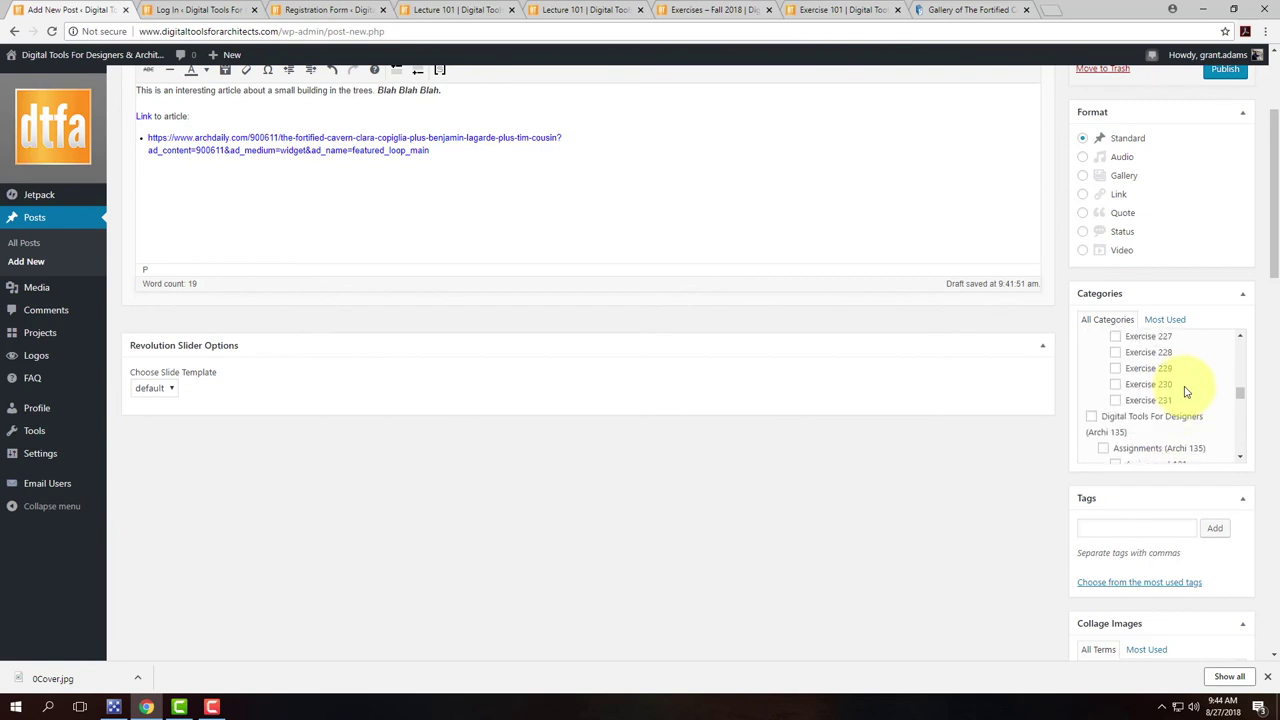
{"action": "left_click", "coordinate": [1093, 424]}
{"action": "scroll", "coordinate": [1090, 417], "scroll_direction": "down", "scroll_amount": 3}
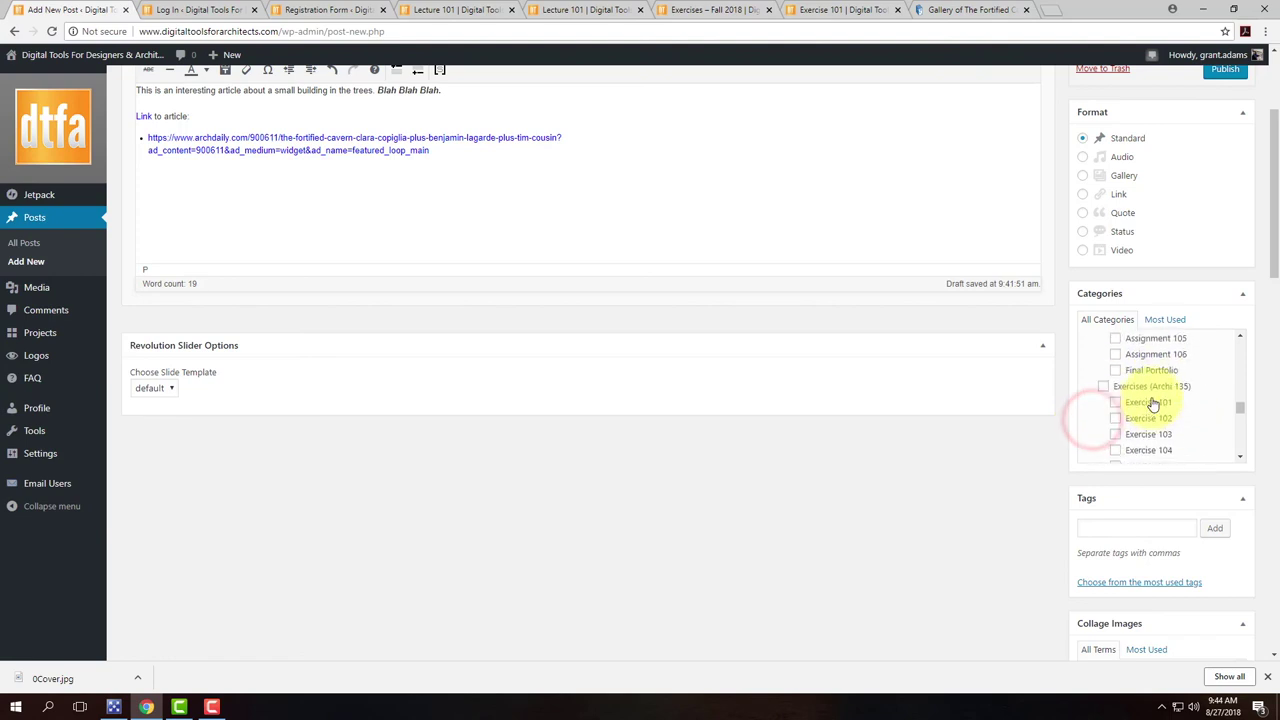
{"action": "left_click", "coordinate": [1102, 378]}
{"action": "scroll", "coordinate": [1157, 387], "scroll_direction": "down", "scroll_amount": 1}
{"action": "scroll", "coordinate": [1157, 387], "scroll_direction": "up", "scroll_amount": 1}
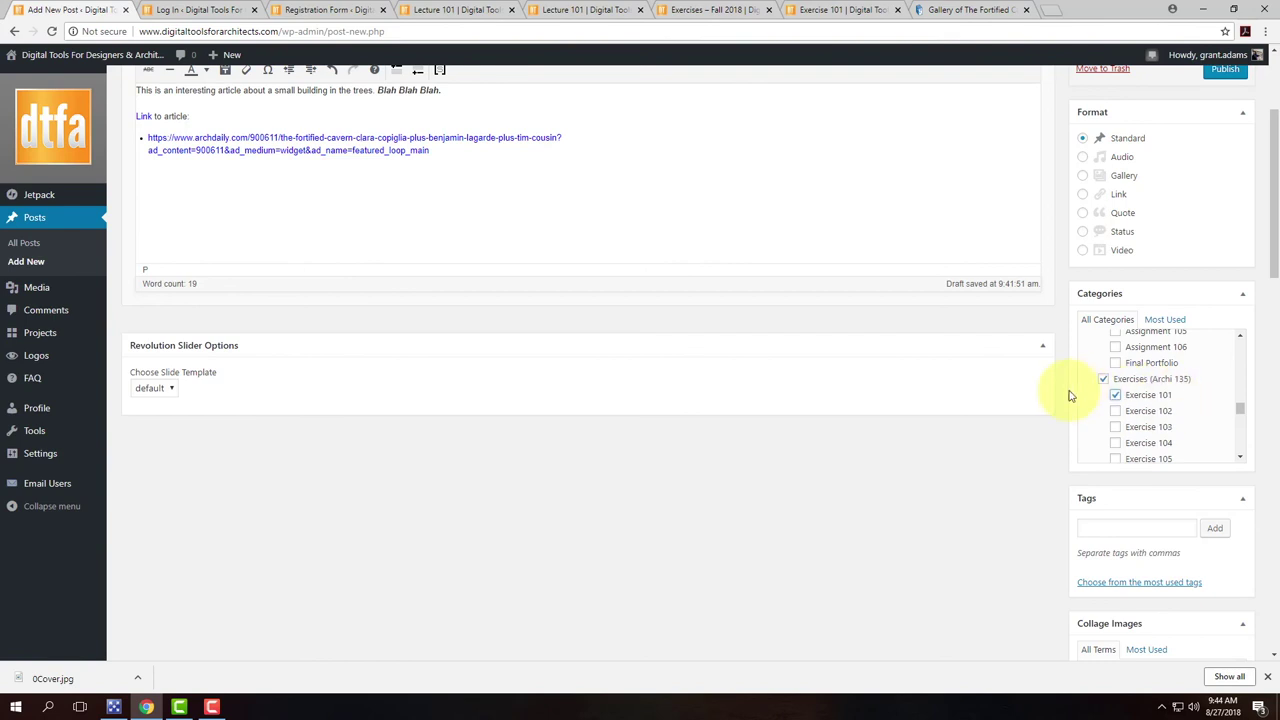
{"action": "scroll", "coordinate": [1068, 396], "scroll_direction": "up", "scroll_amount": 3}
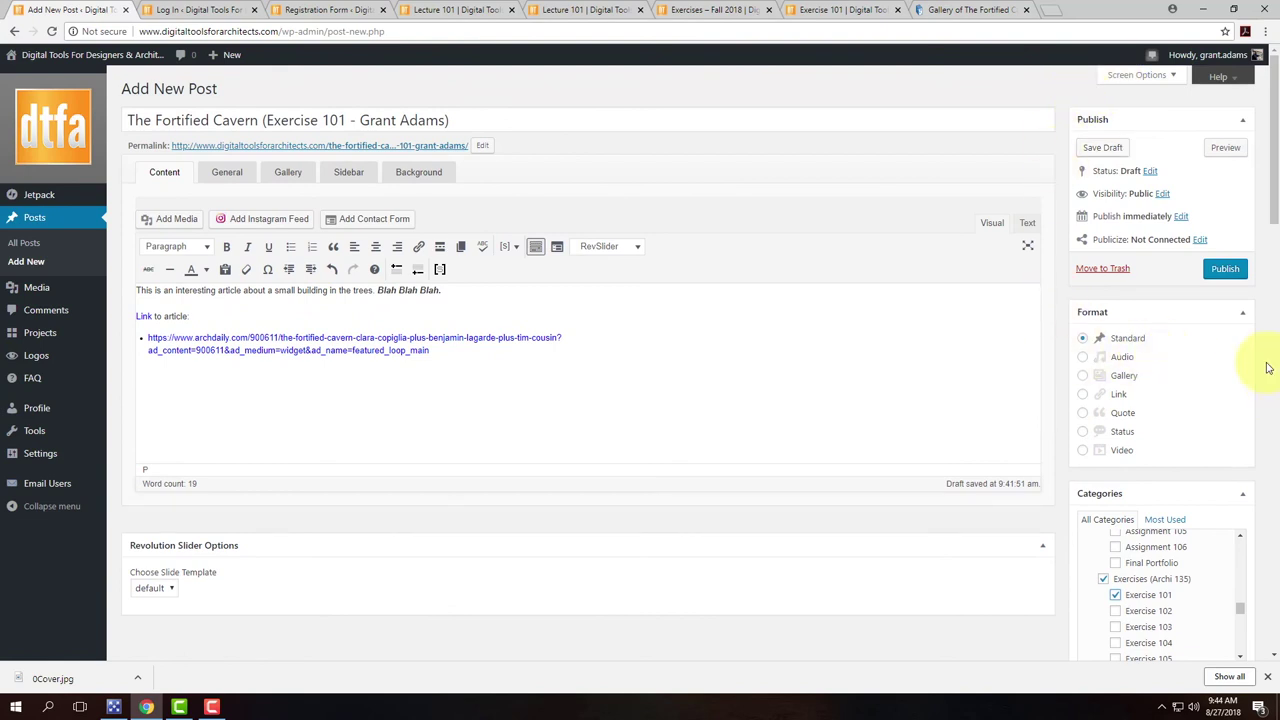
{"action": "left_click", "coordinate": [1230, 271]}
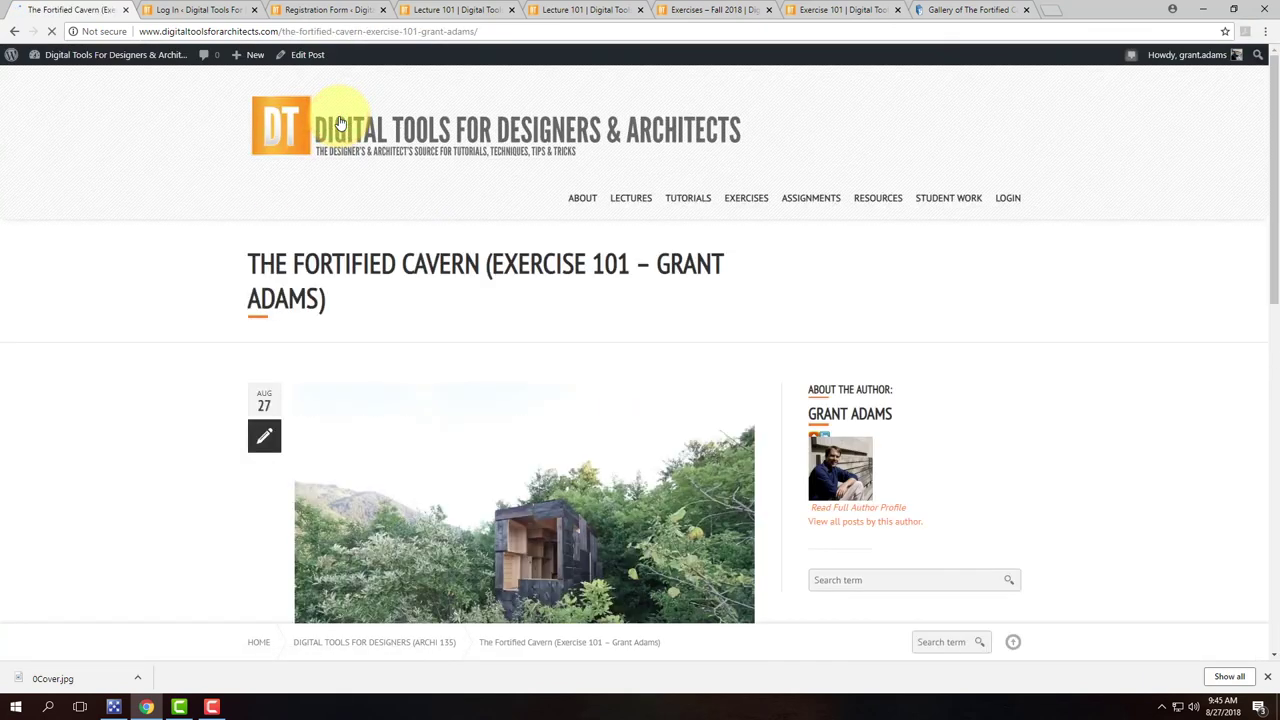
{"action": "scroll", "coordinate": [674, 254], "scroll_direction": "down", "scroll_amount": 3}
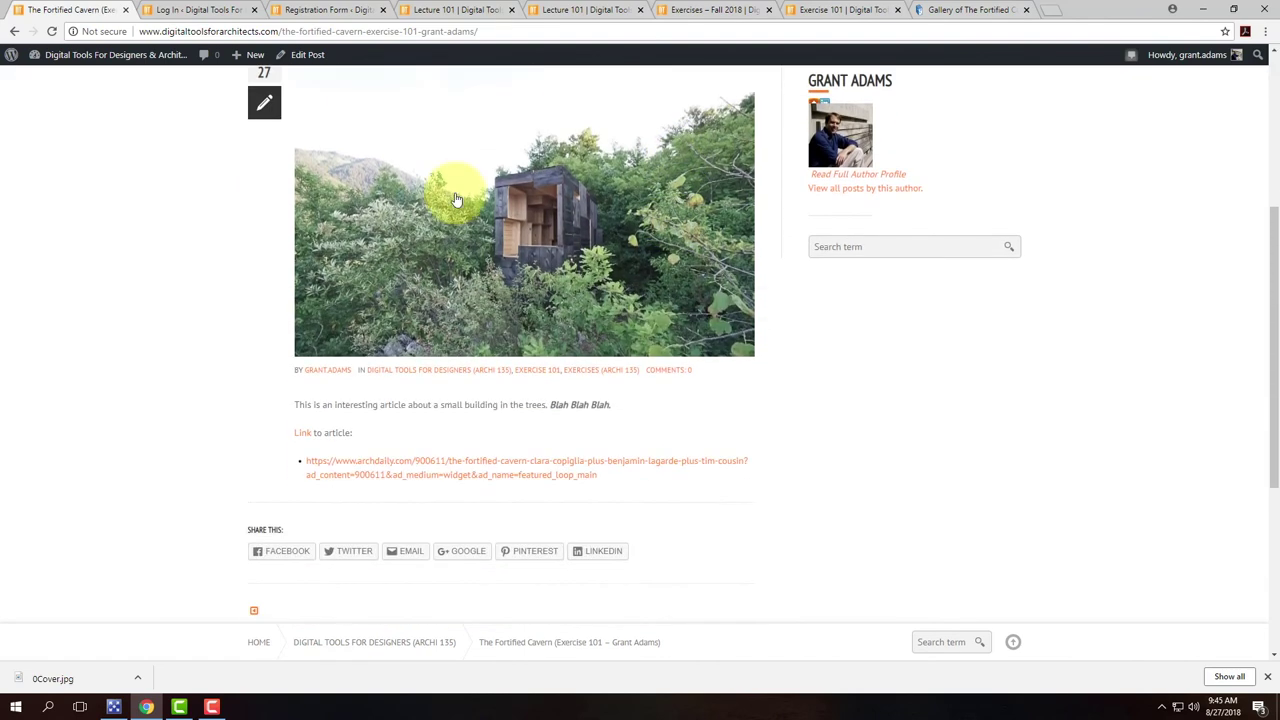
{"action": "scroll", "coordinate": [463, 200], "scroll_direction": "down", "scroll_amount": 1}
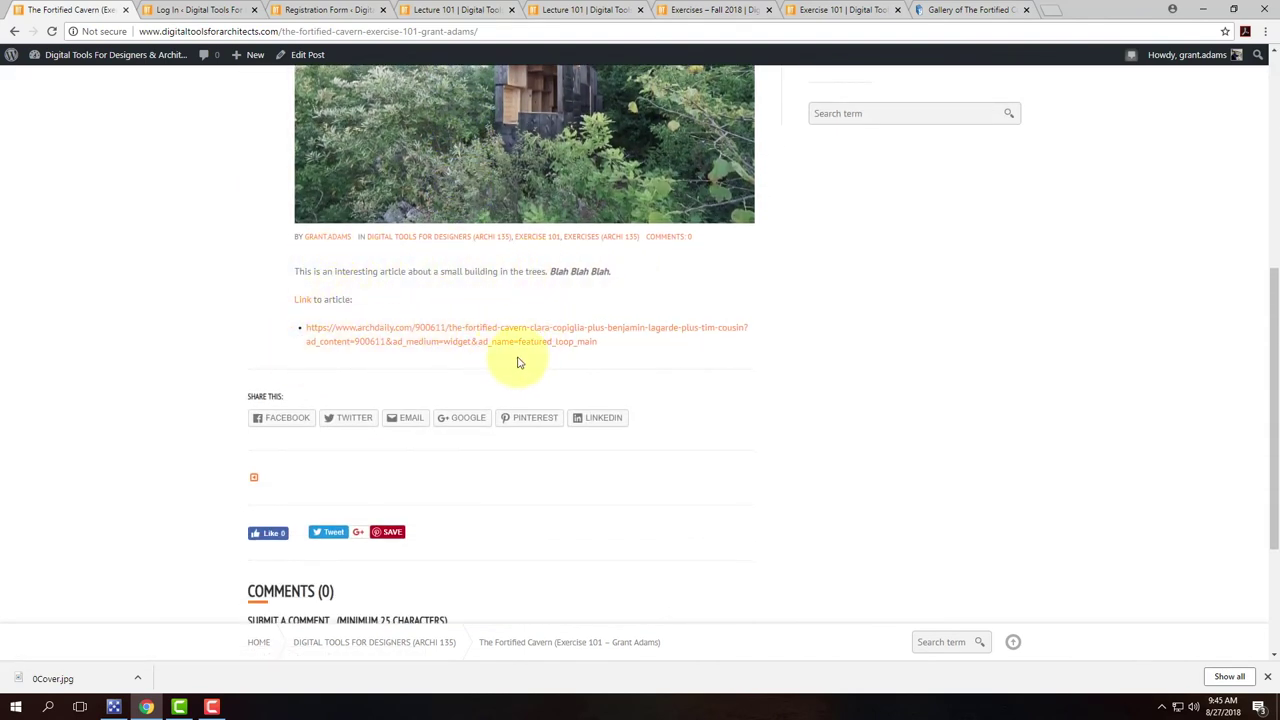
{"action": "scroll", "coordinate": [460, 438], "scroll_direction": "down", "scroll_amount": 2}
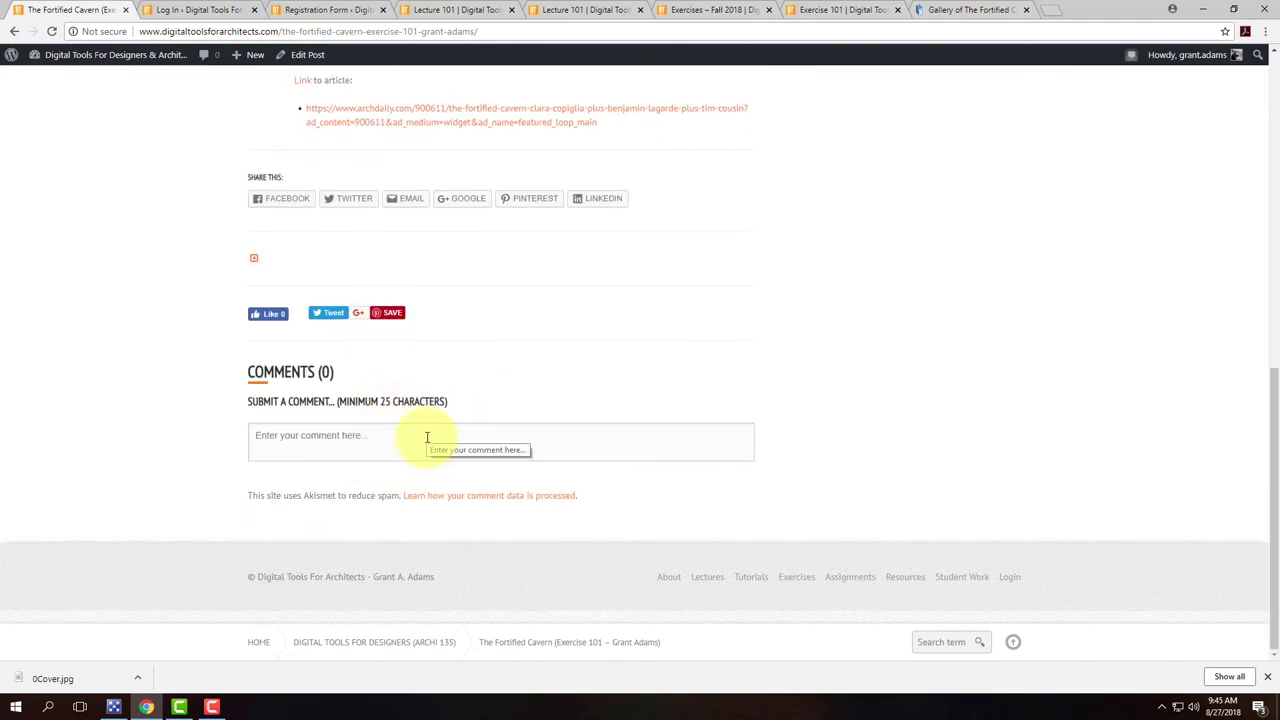
{"action": "scroll", "coordinate": [423, 434], "scroll_direction": "up", "scroll_amount": 5}
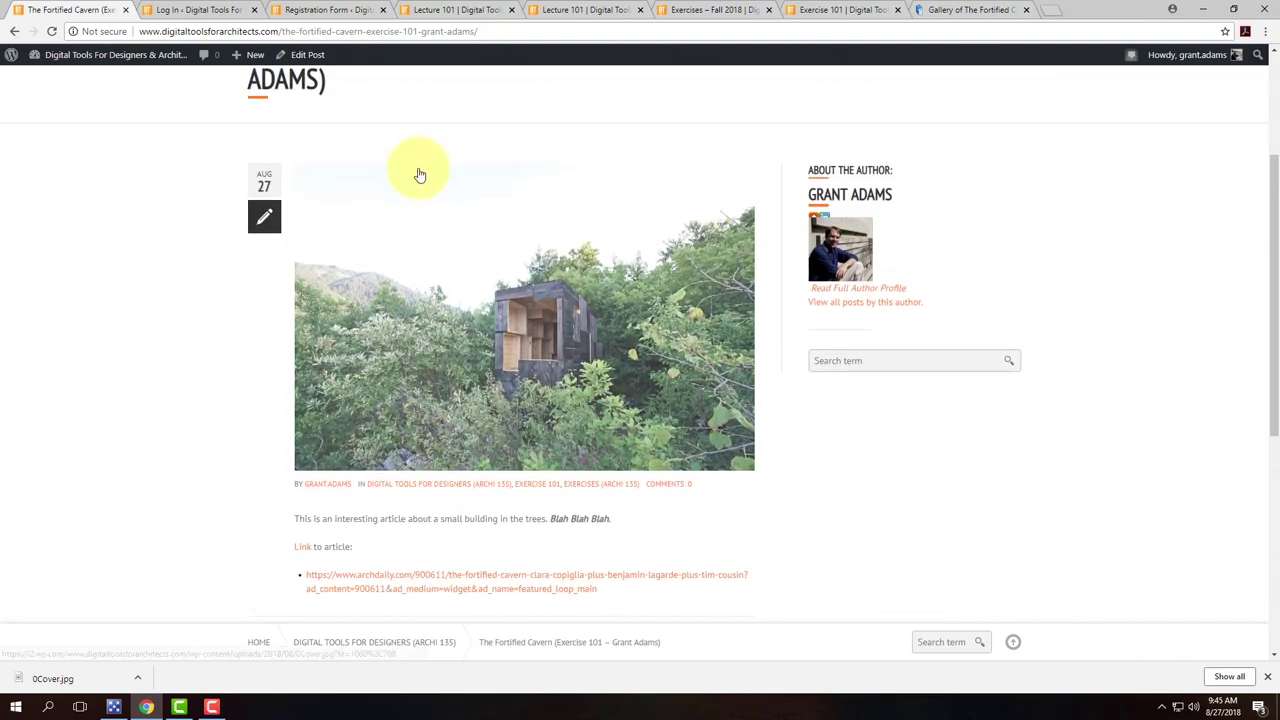
{"action": "scroll", "coordinate": [440, 320], "scroll_direction": "up", "scroll_amount": 2}
{"action": "scroll", "coordinate": [480, 360], "scroll_direction": "down", "scroll_amount": 1}
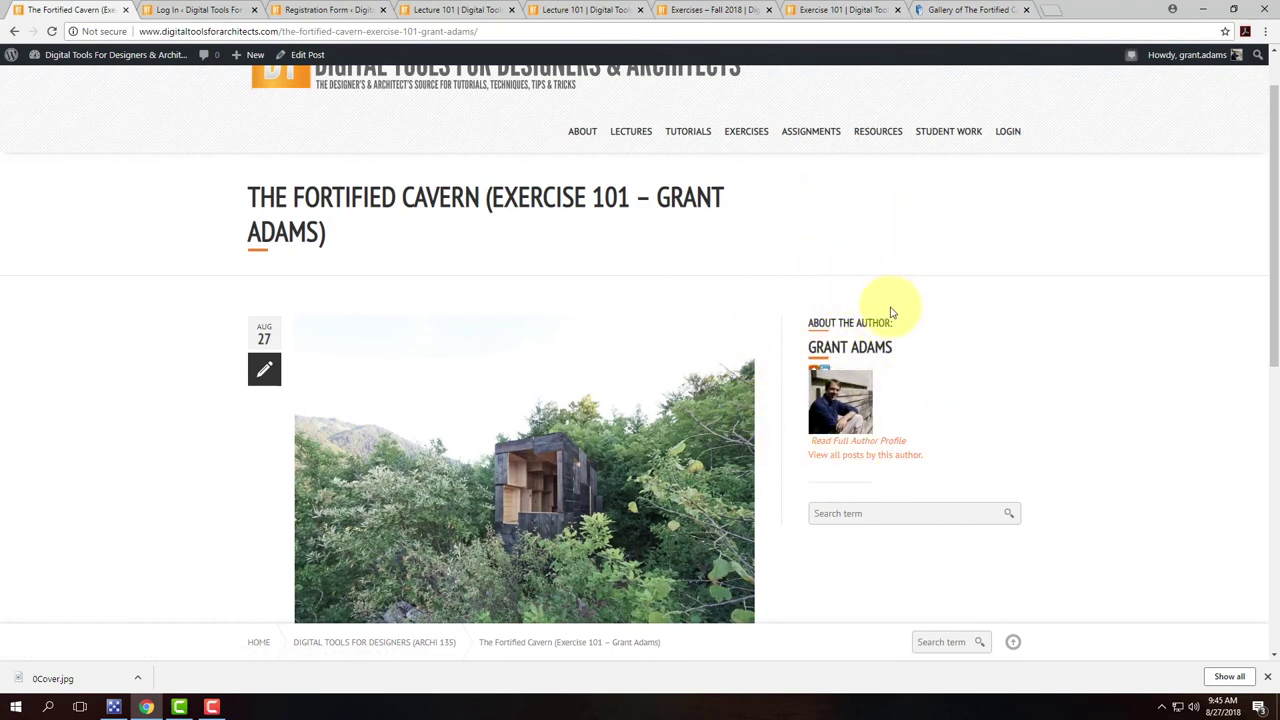
{"action": "scroll", "coordinate": [623, 251], "scroll_direction": "down", "scroll_amount": 3}
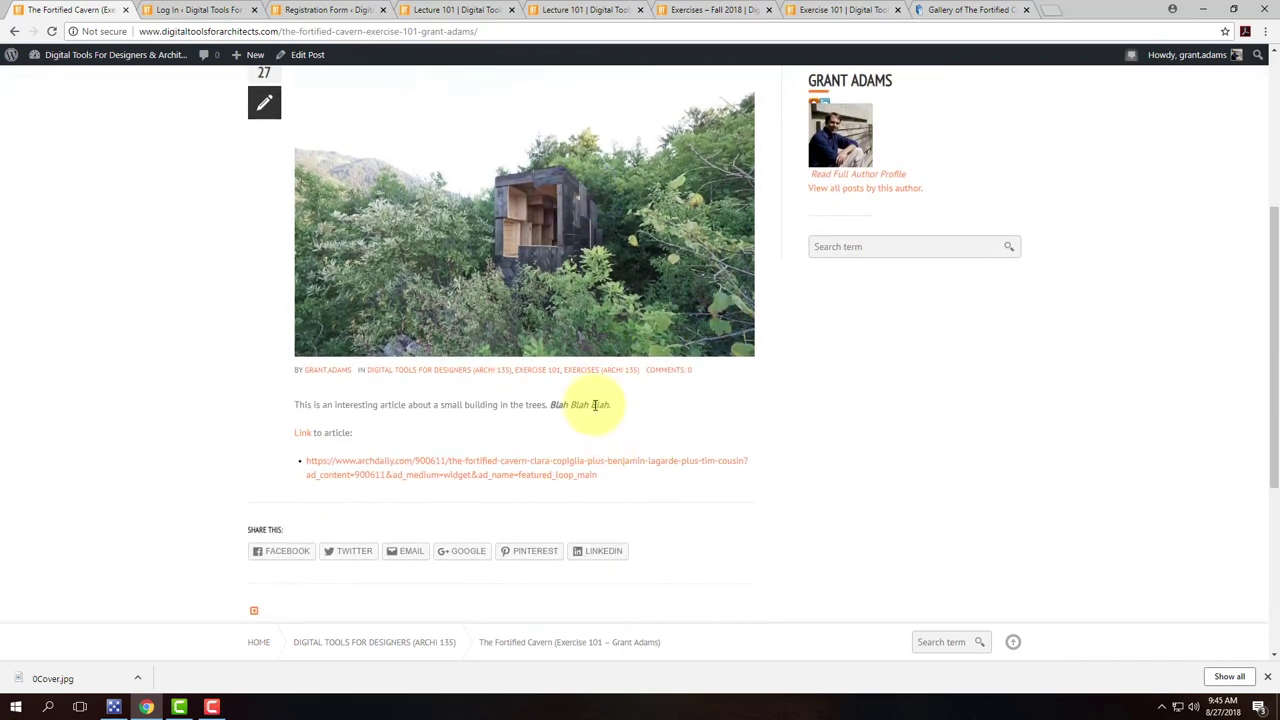
{"action": "scroll", "coordinate": [597, 409], "scroll_direction": "up", "scroll_amount": 4}
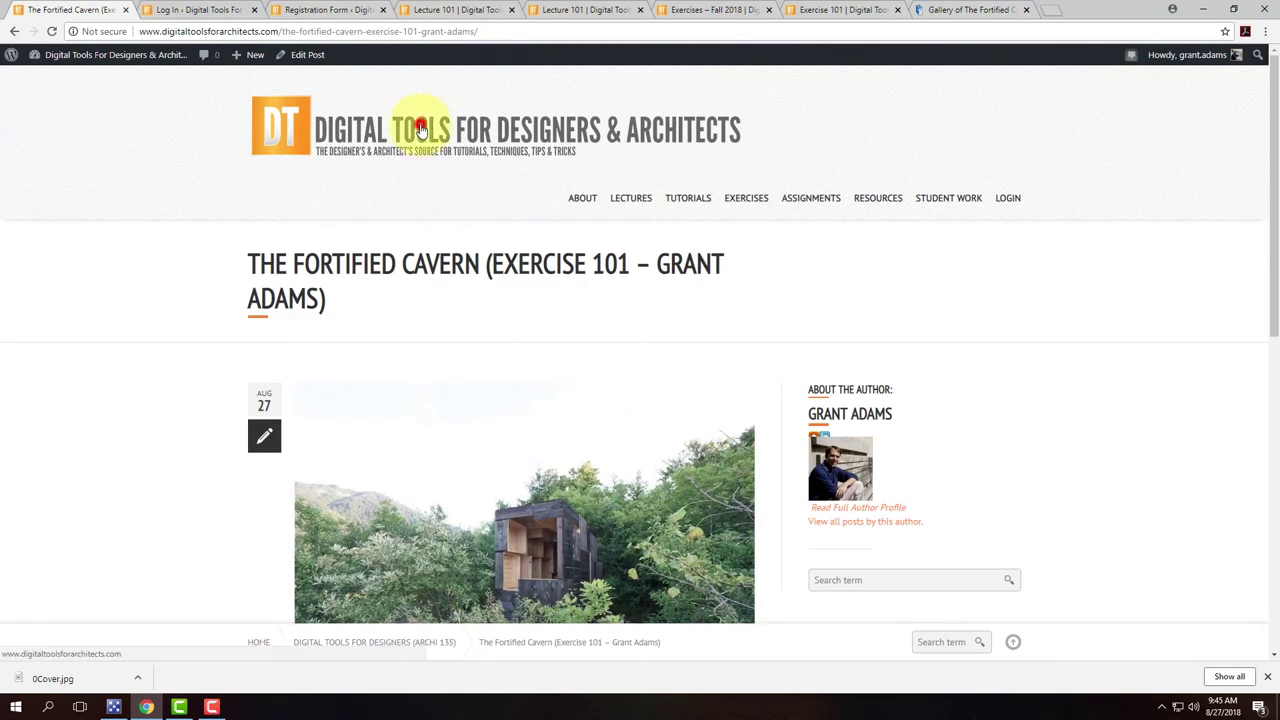
- Scroll down the home page to the Student Work section showing The Fortified Cavern post
{"action": "scroll", "coordinate": [1097, 321], "scroll_direction": "down", "scroll_amount": 3}
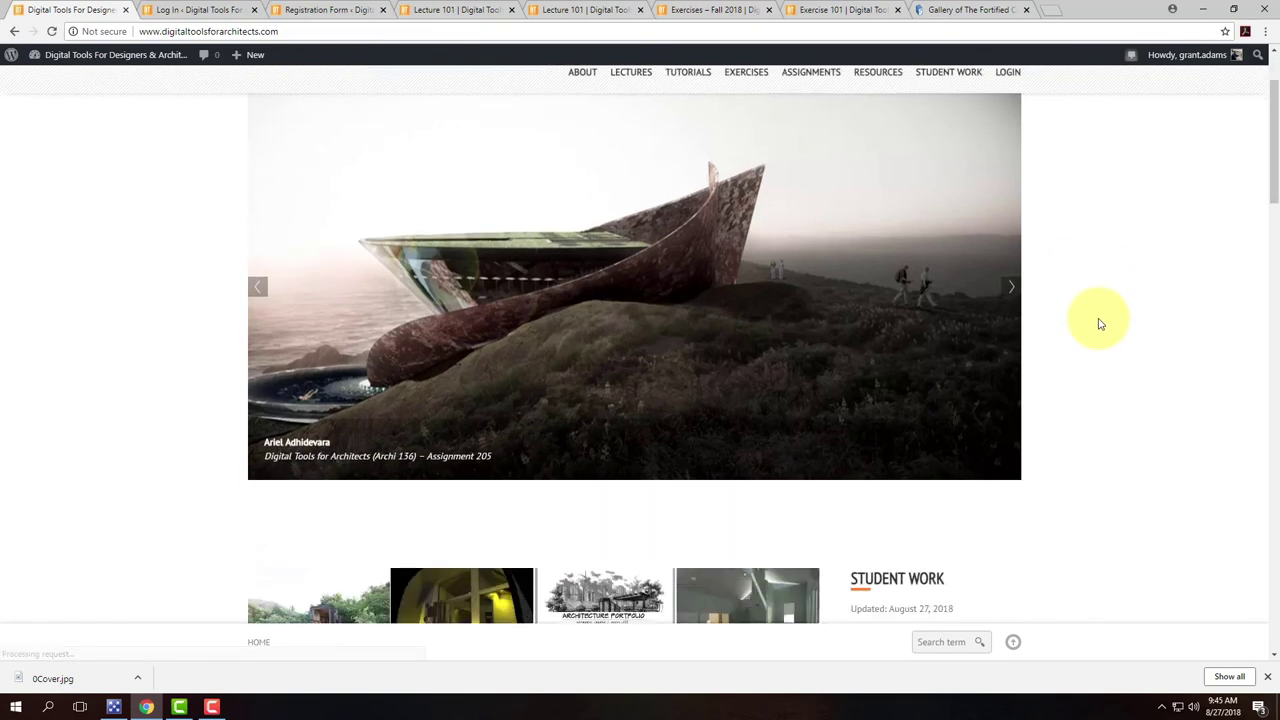
{"action": "scroll", "coordinate": [1097, 321], "scroll_direction": "down", "scroll_amount": 2}
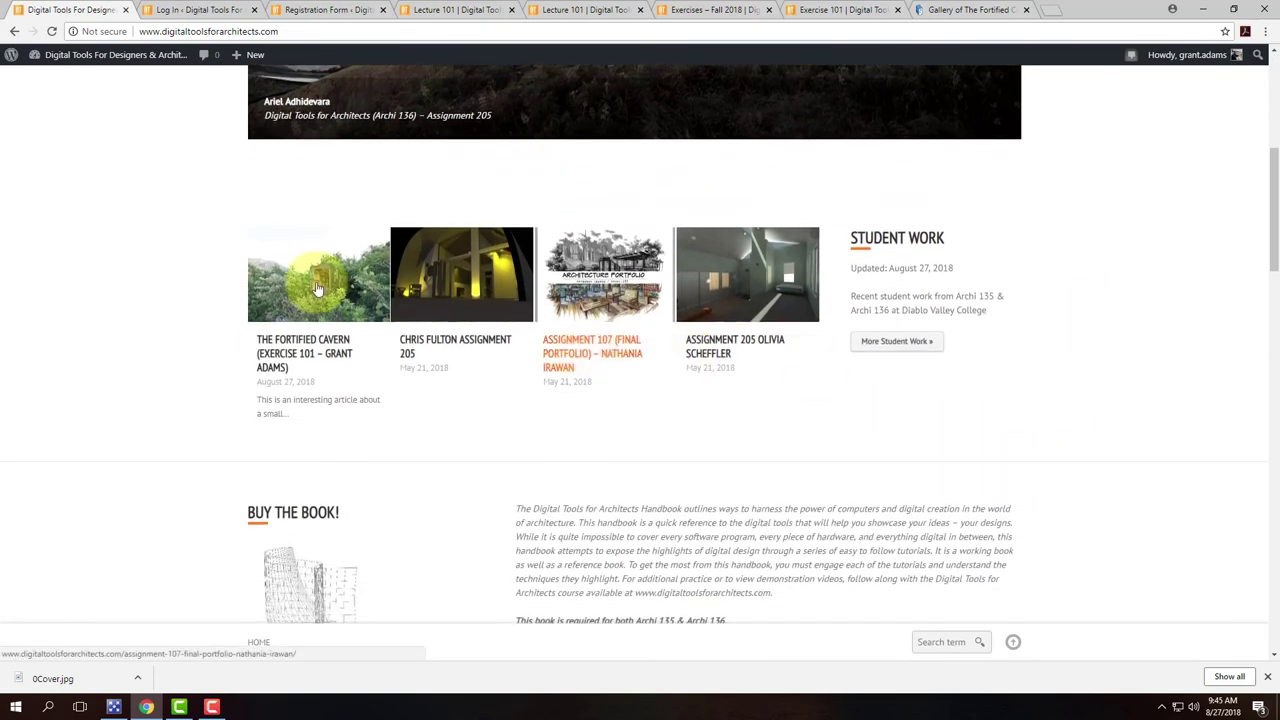
{"action": "scroll", "coordinate": [477, 157], "scroll_direction": "up", "scroll_amount": 2}
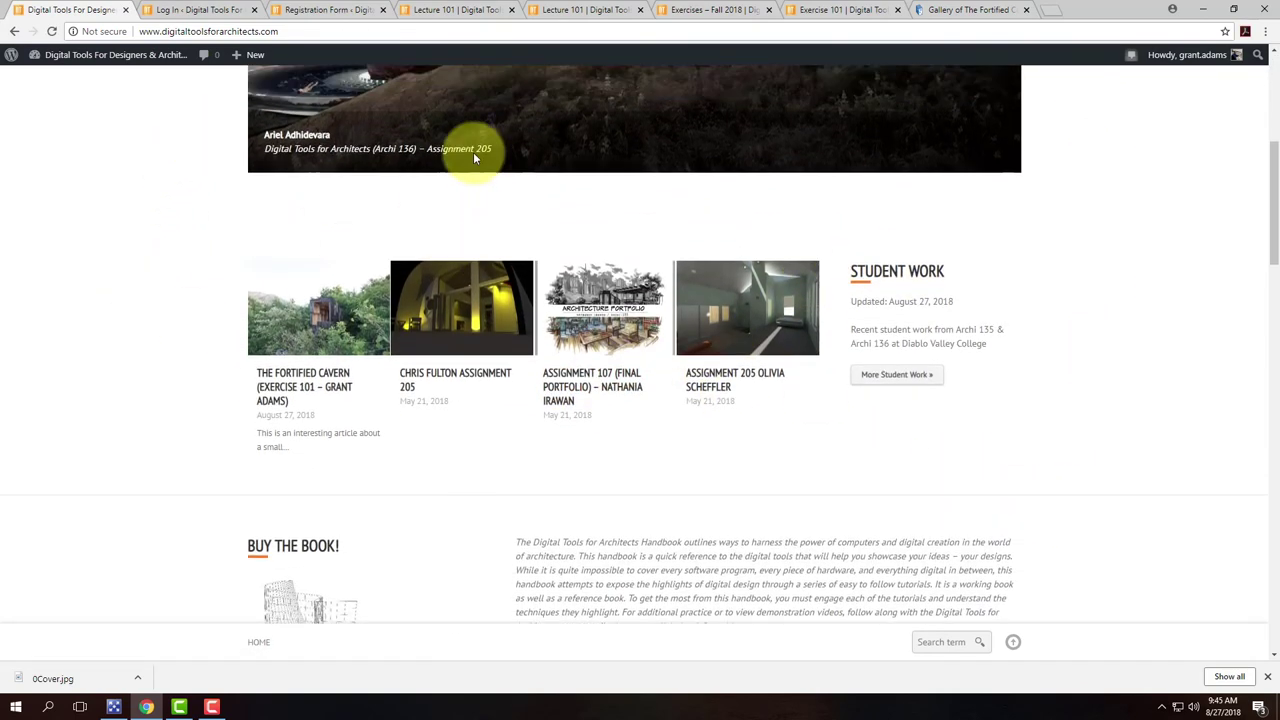
{"action": "scroll", "coordinate": [606, 272], "scroll_direction": "down", "scroll_amount": 2}
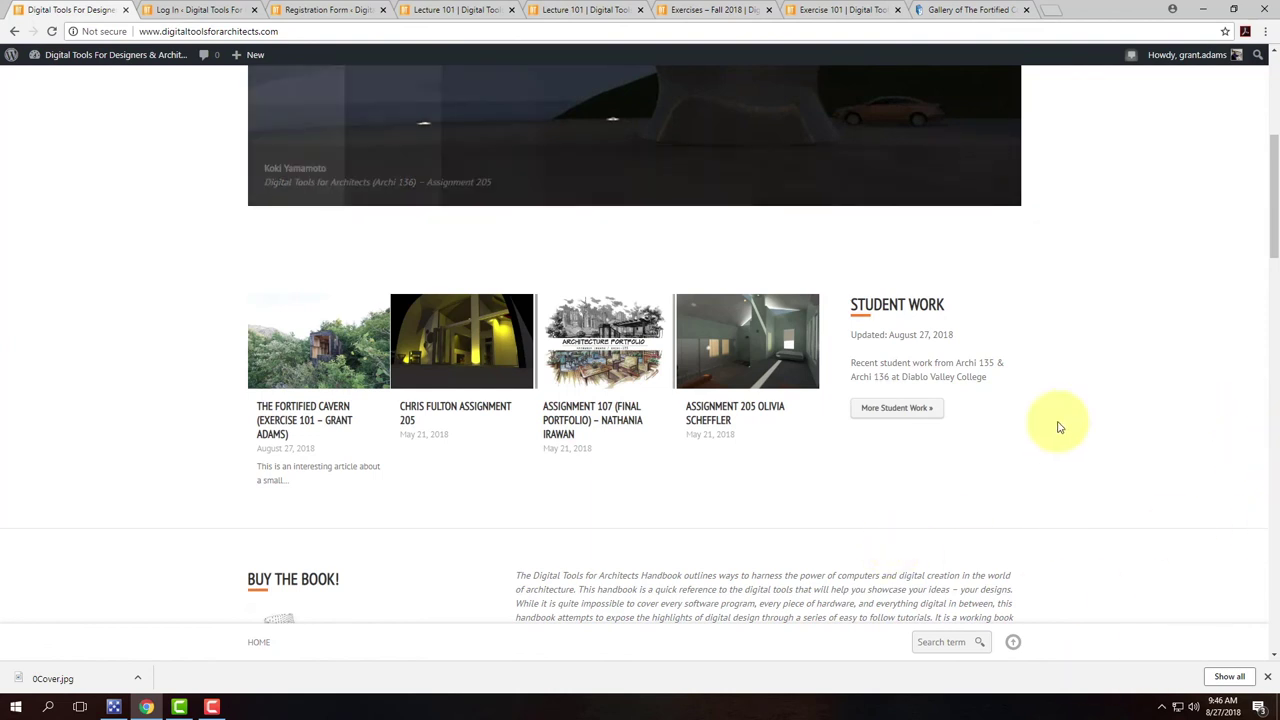
- Open More Student Work, scroll through its posts, and bring up the Student Work menu
{"action": "left_click", "coordinate": [876, 412]}
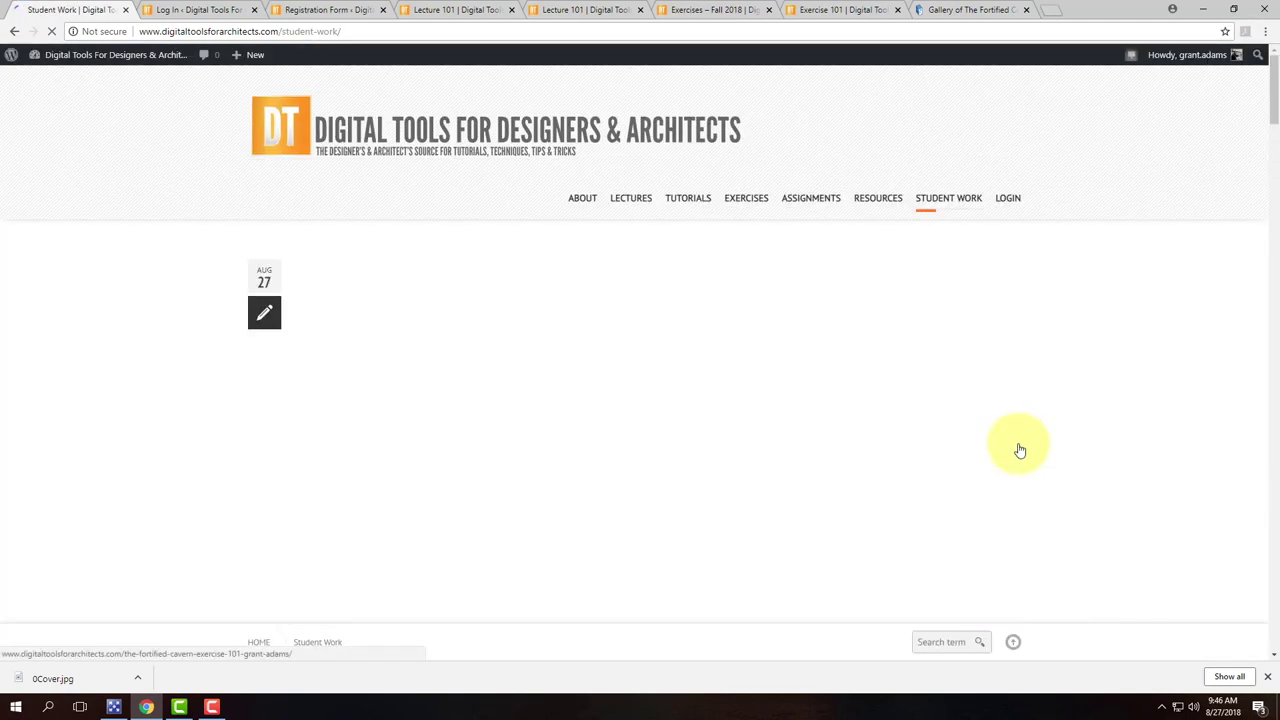
{"action": "scroll", "coordinate": [1020, 449], "scroll_direction": "down", "scroll_amount": 3}
{"action": "scroll", "coordinate": [1020, 449], "scroll_direction": "down", "scroll_amount": 15}
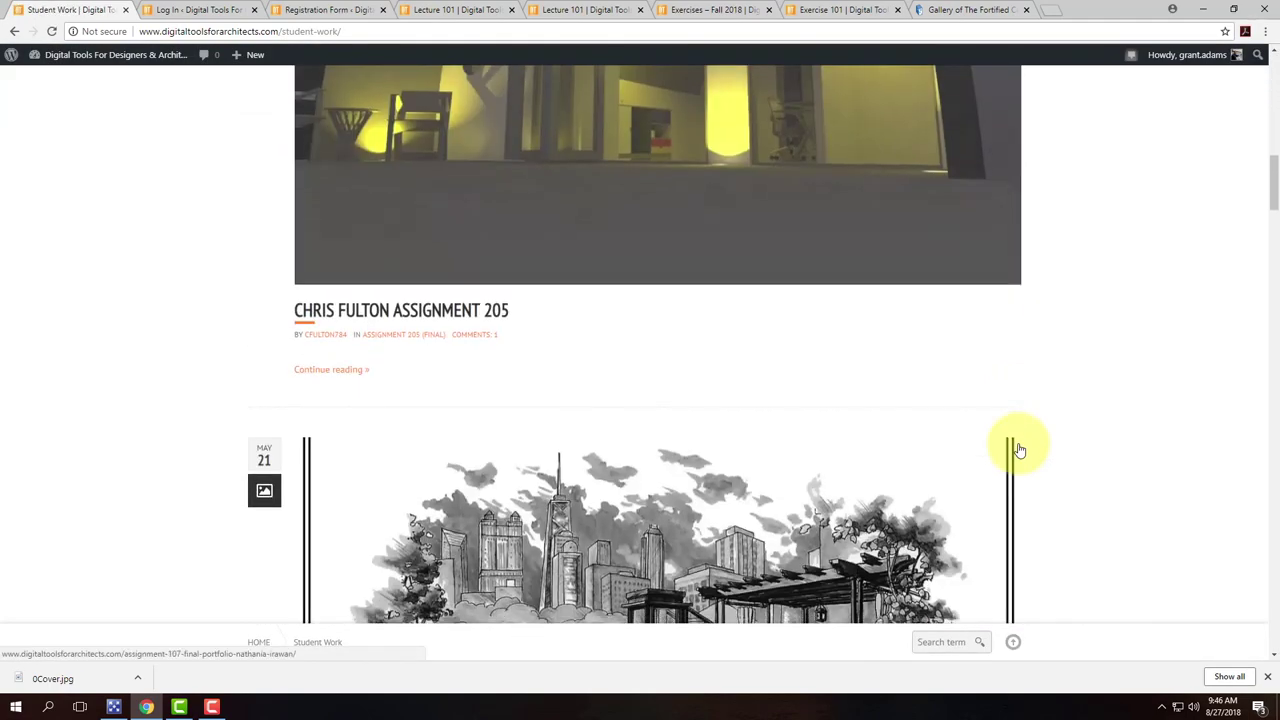
{"action": "scroll", "coordinate": [1020, 449], "scroll_direction": "down", "scroll_amount": 15}
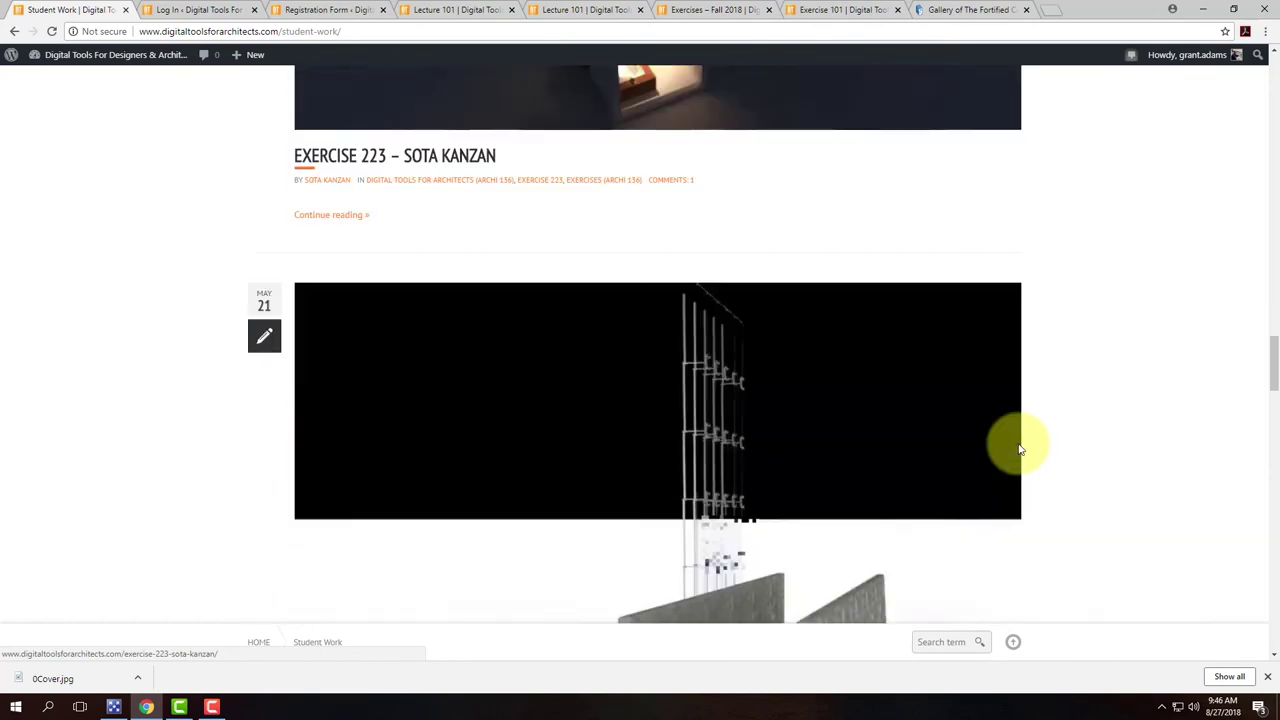
{"action": "scroll", "coordinate": [1020, 449], "scroll_direction": "down", "scroll_amount": 15}
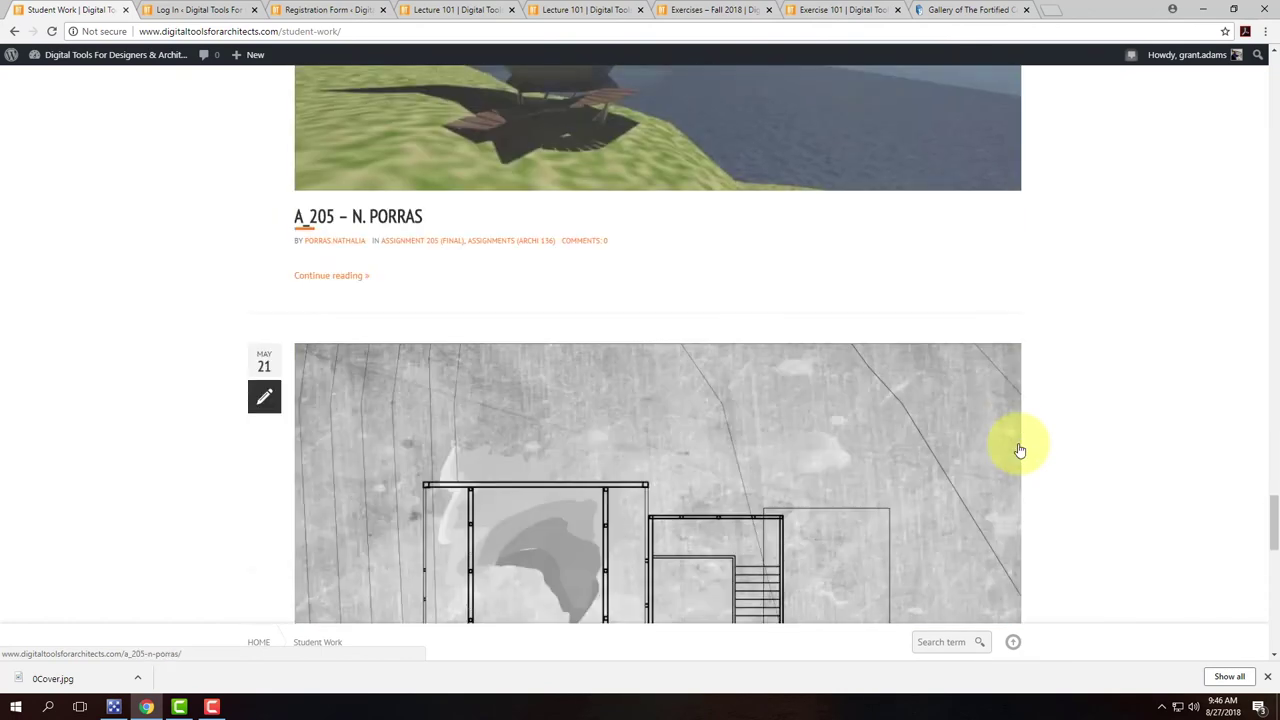
{"action": "scroll", "coordinate": [1020, 449], "scroll_direction": "down", "scroll_amount": 5}
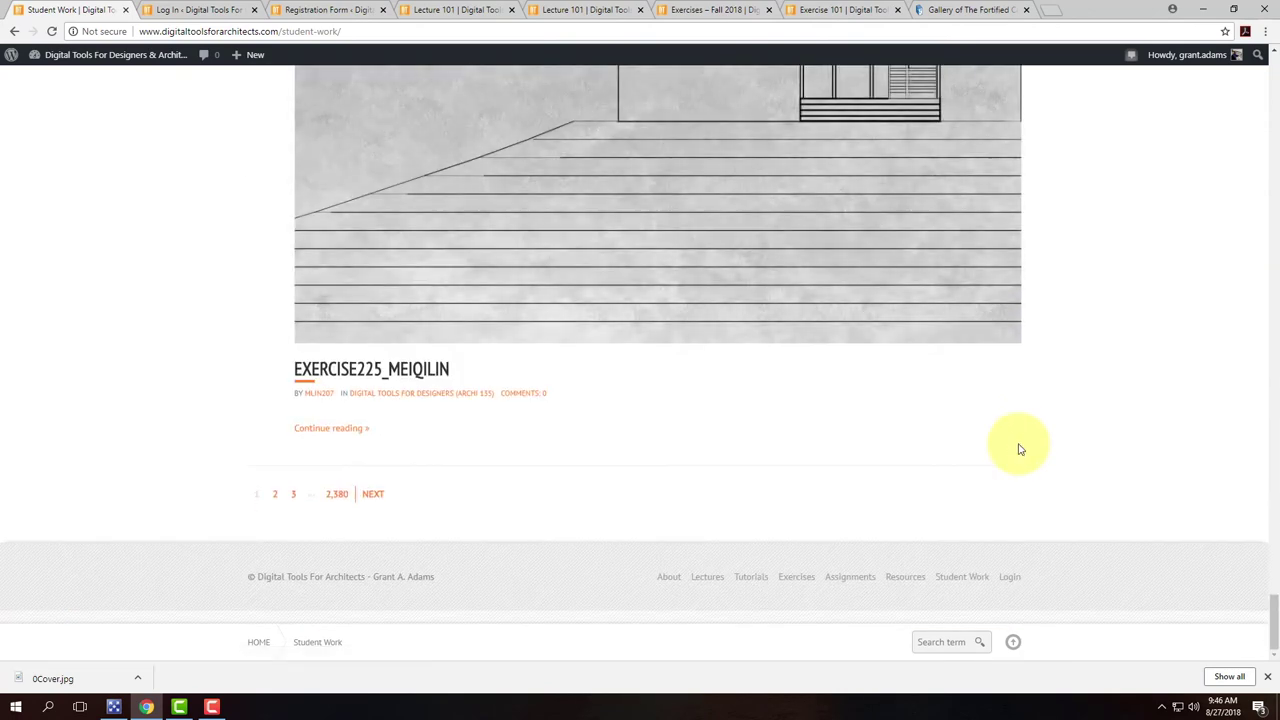
{"action": "scroll", "coordinate": [1017, 446], "scroll_direction": "up", "scroll_amount": 4}
{"action": "scroll", "coordinate": [1017, 449], "scroll_direction": "up", "scroll_amount": 15}
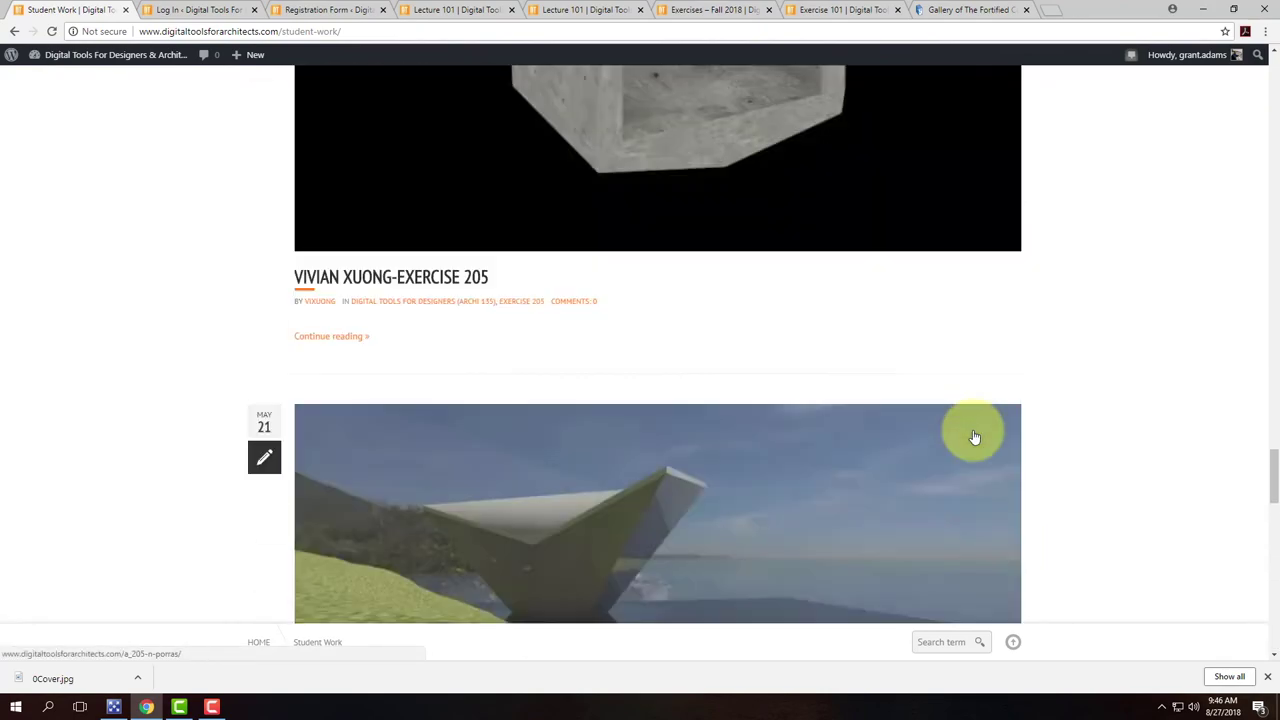
{"action": "scroll", "coordinate": [977, 434], "scroll_direction": "up", "scroll_amount": 20}
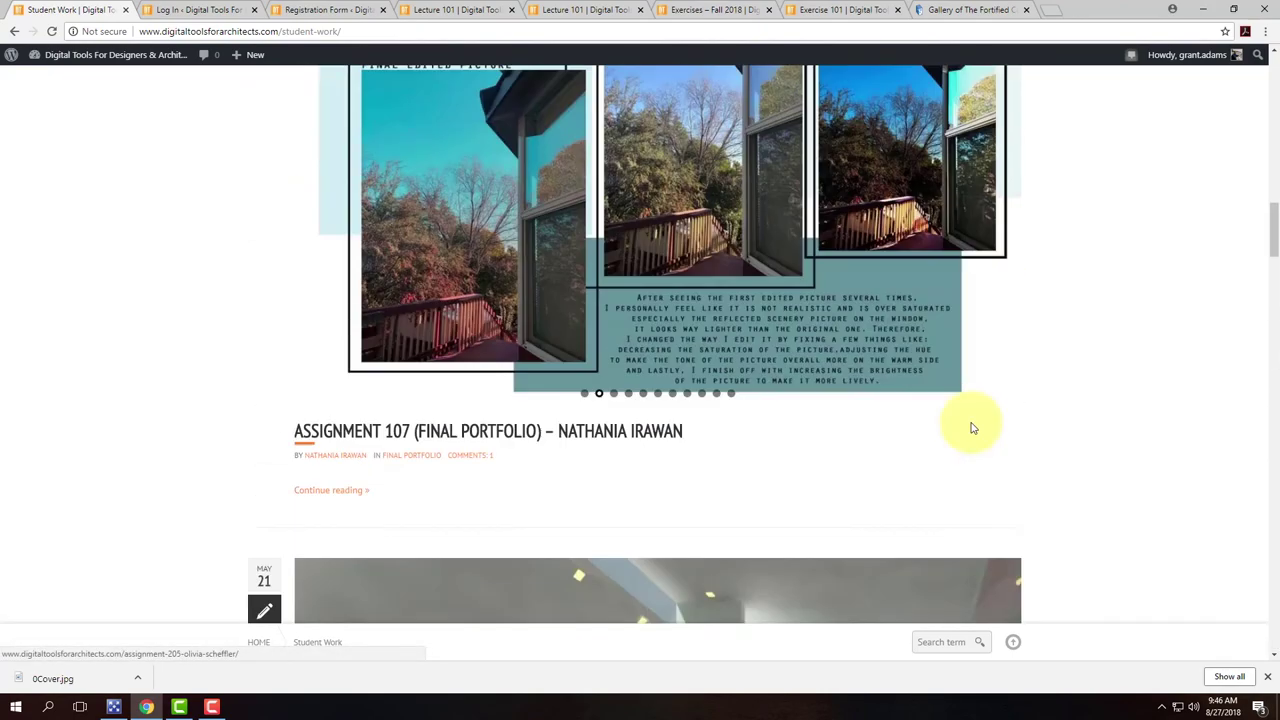
{"action": "scroll", "coordinate": [972, 429], "scroll_direction": "up", "scroll_amount": 3}
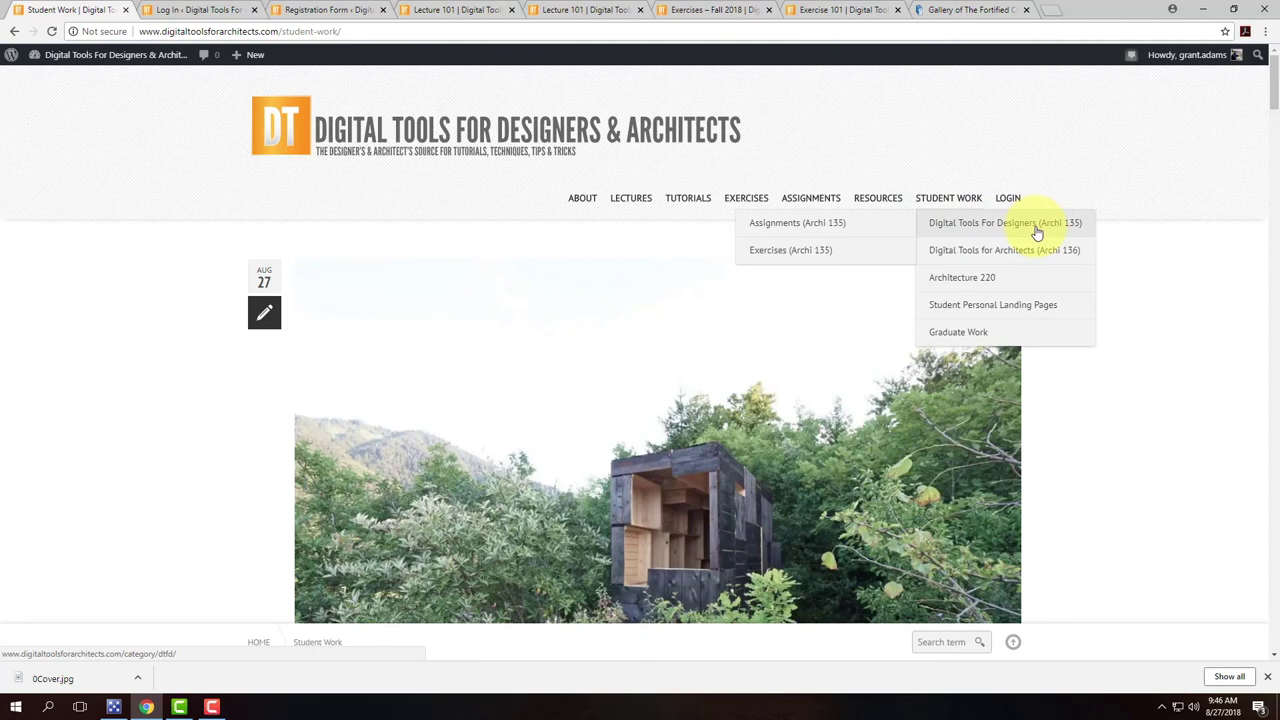
{"action": "mouse_move", "coordinate": [806, 253]}
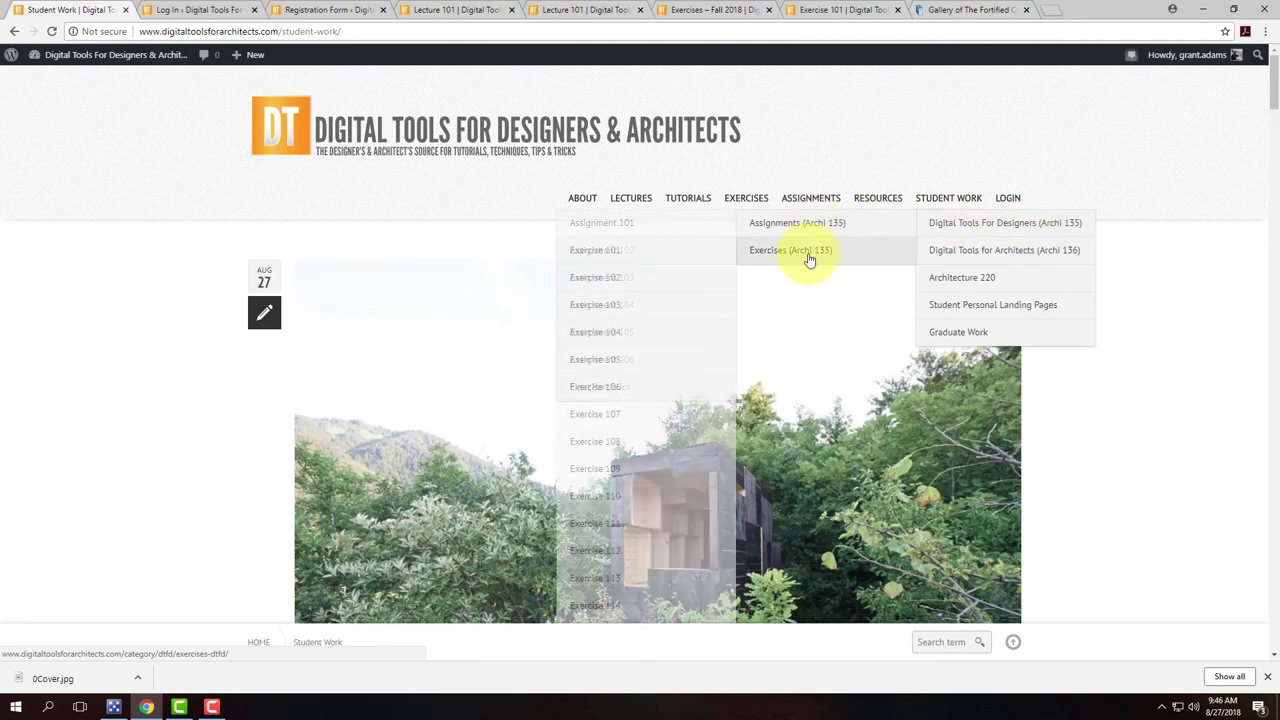
- Open the Exercise 101 student work page and scroll through its posts, The Fortified Cavern first
{"action": "left_click", "coordinate": [666, 255]}
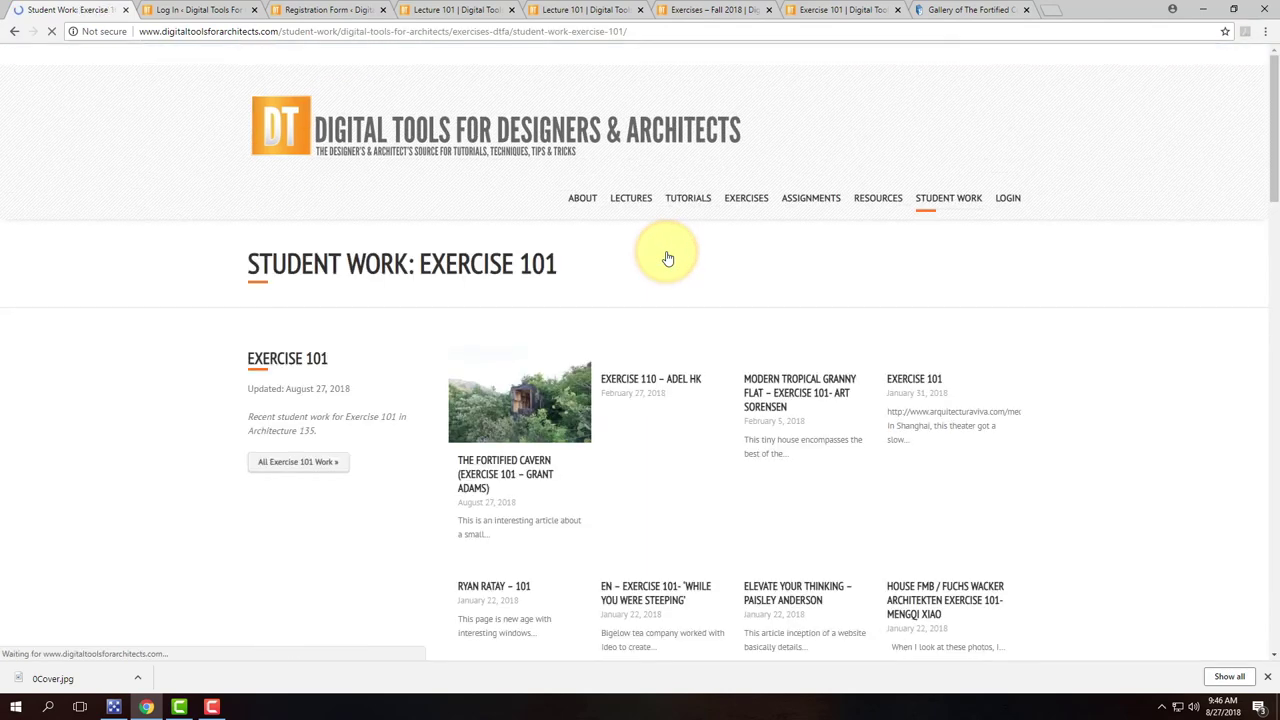
{"action": "scroll", "coordinate": [1241, 289], "scroll_direction": "down", "scroll_amount": 6}
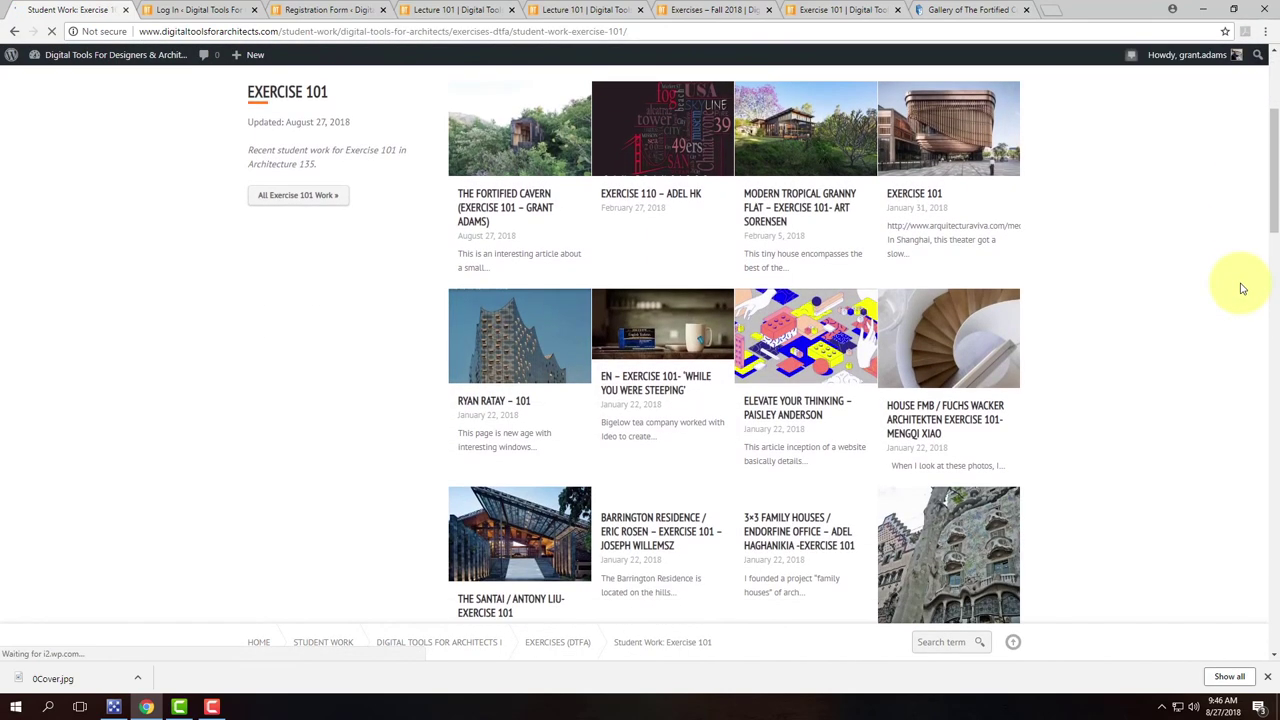
{"action": "scroll", "coordinate": [1241, 289], "scroll_direction": "down", "scroll_amount": 8}
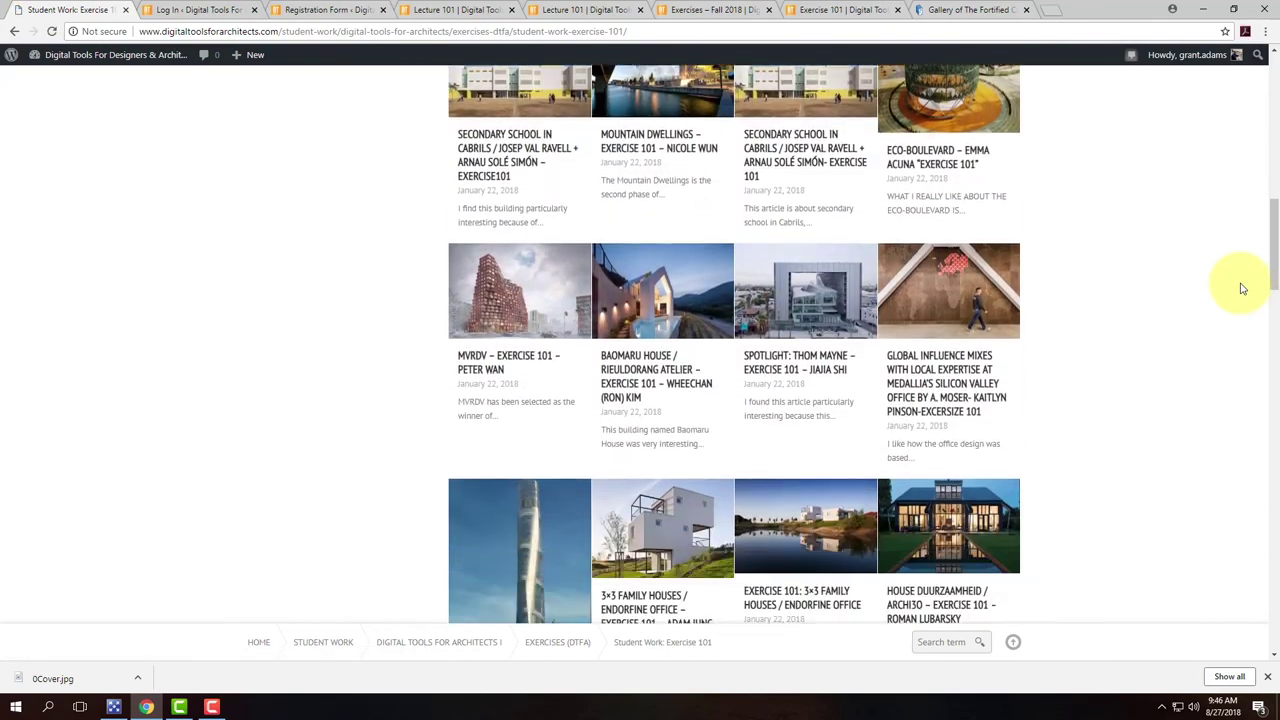
{"action": "scroll", "coordinate": [1241, 289], "scroll_direction": "down", "scroll_amount": 2}
{"action": "scroll", "coordinate": [1241, 289], "scroll_direction": "up", "scroll_amount": 15}
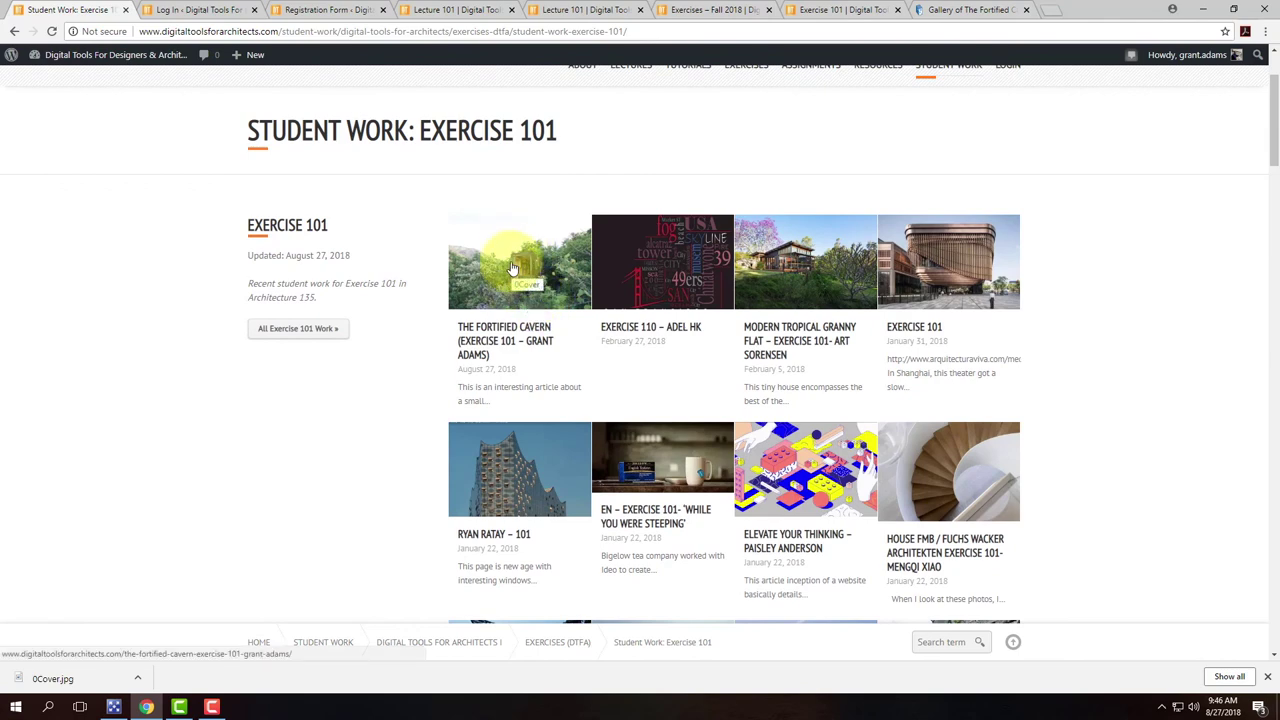
{"action": "scroll", "coordinate": [880, 265], "scroll_direction": "down", "scroll_amount": 9}
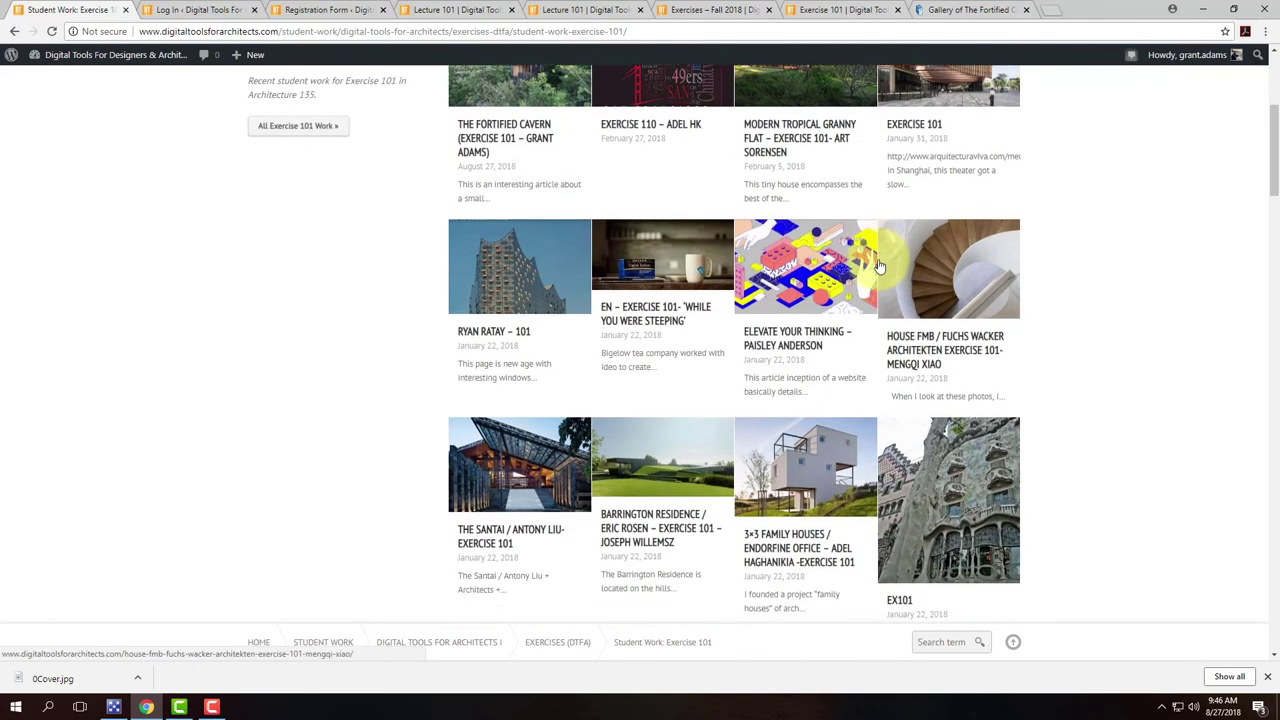
{"action": "scroll", "coordinate": [880, 265], "scroll_direction": "down", "scroll_amount": 12}
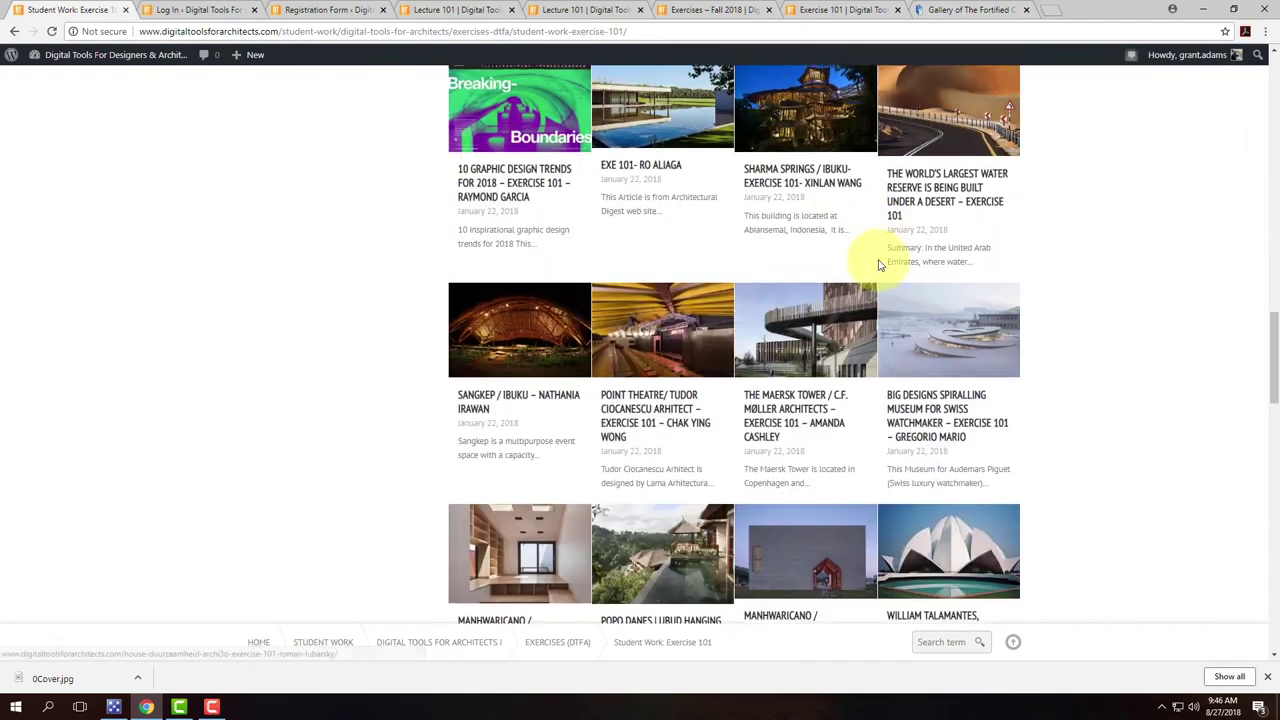
{"action": "scroll", "coordinate": [880, 265], "scroll_direction": "down", "scroll_amount": 10}
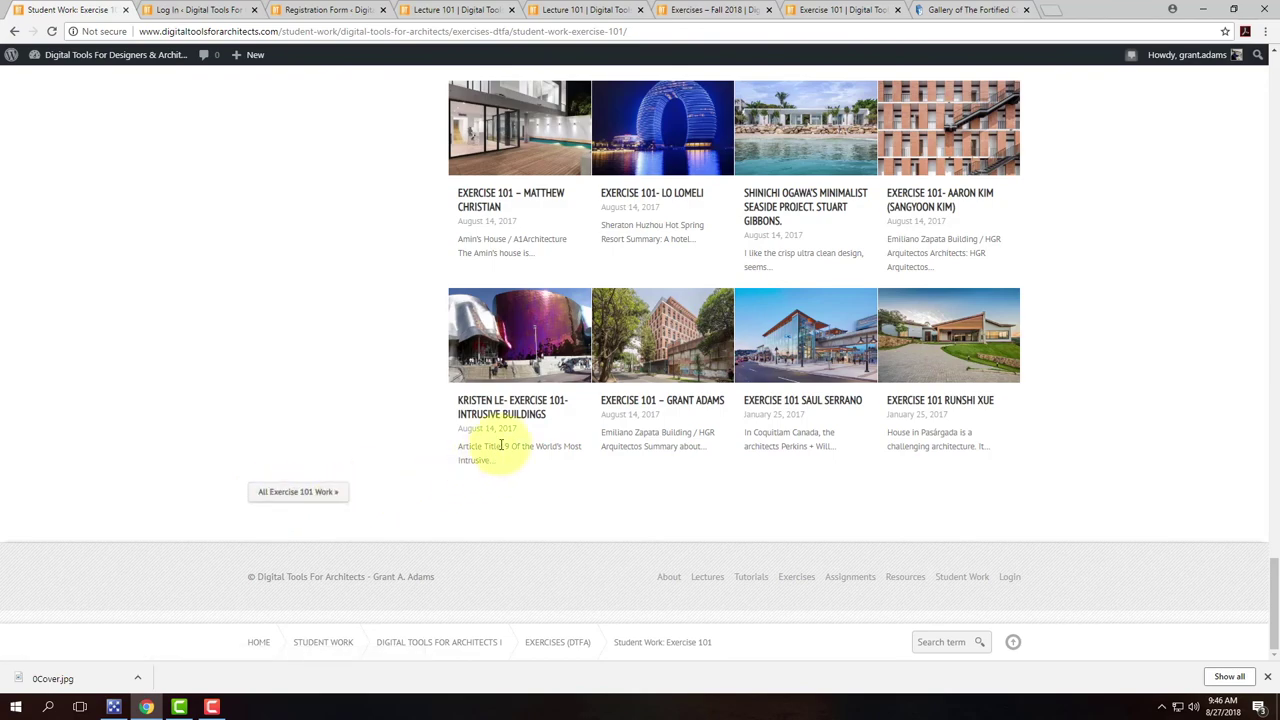
{"action": "scroll", "coordinate": [818, 290], "scroll_direction": "up", "scroll_amount": 15}
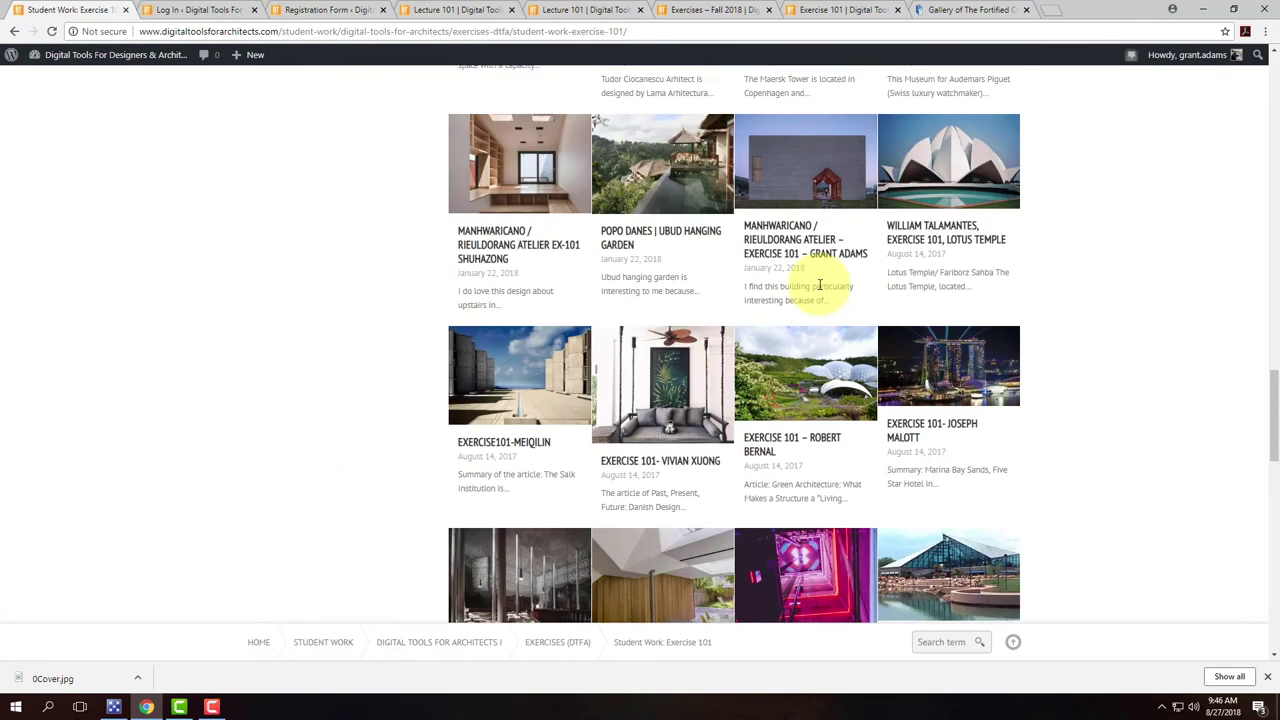
{"action": "scroll", "coordinate": [819, 286], "scroll_direction": "up", "scroll_amount": 15}
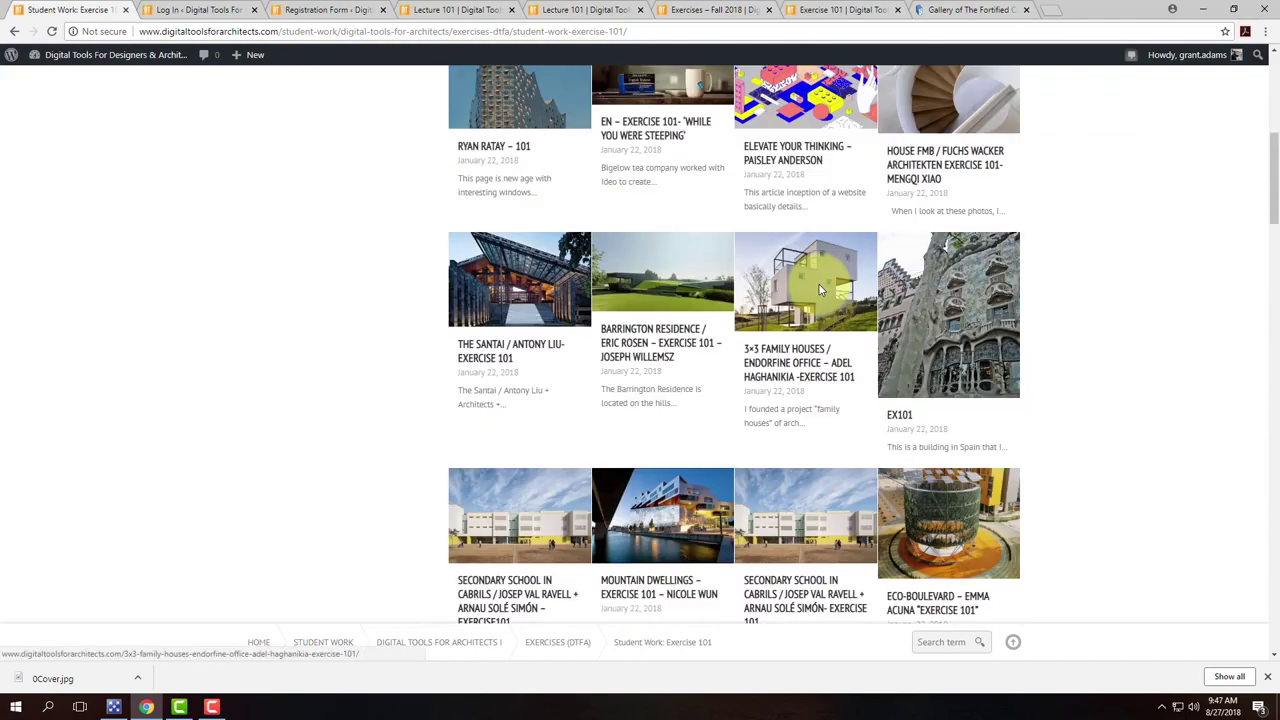
{"action": "scroll", "coordinate": [818, 290], "scroll_direction": "up", "scroll_amount": 5}
{"action": "scroll", "coordinate": [771, 266], "scroll_direction": "down", "scroll_amount": 3}
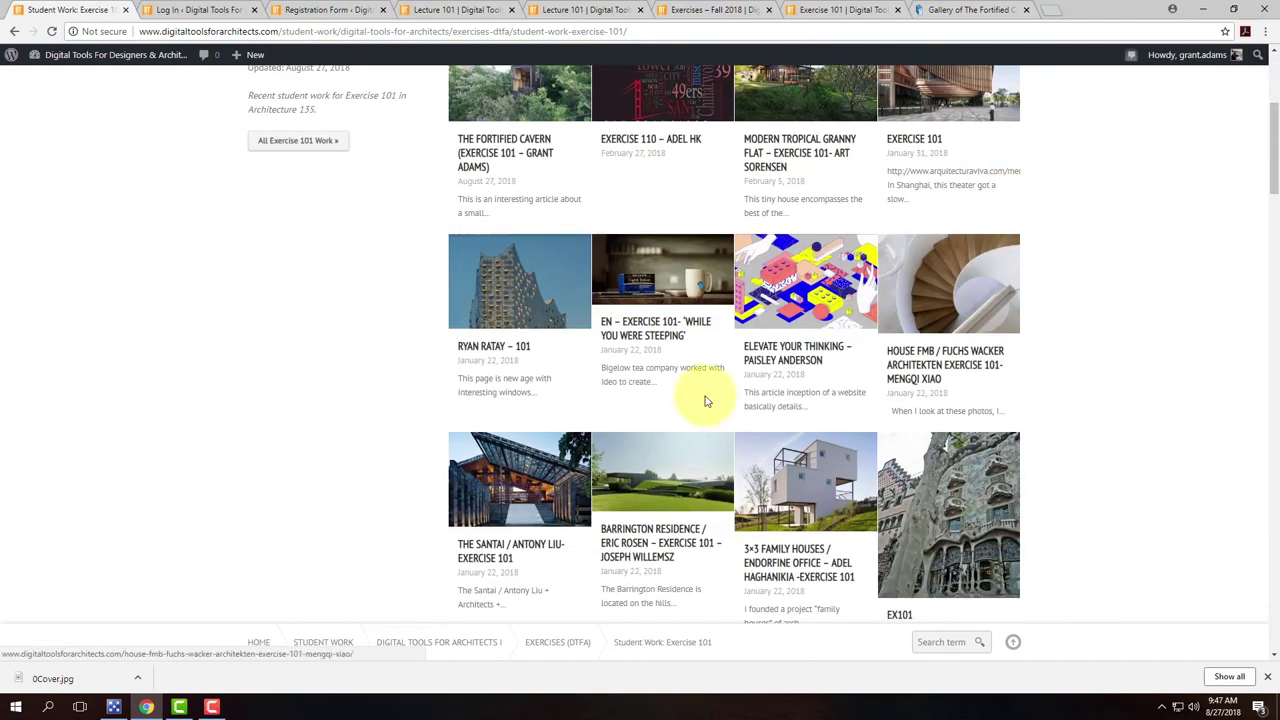
{"action": "scroll", "coordinate": [665, 528], "scroll_direction": "down", "scroll_amount": 3}
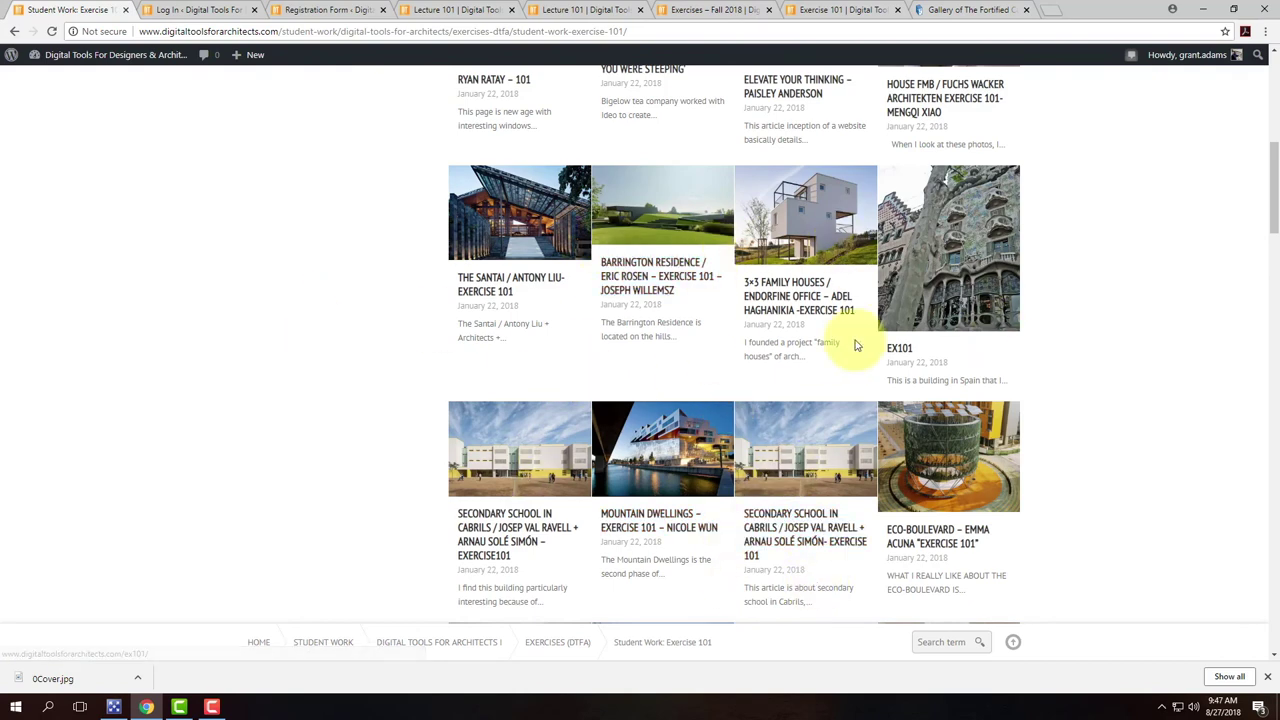
{"action": "scroll", "coordinate": [855, 345], "scroll_direction": "up", "scroll_amount": 5}
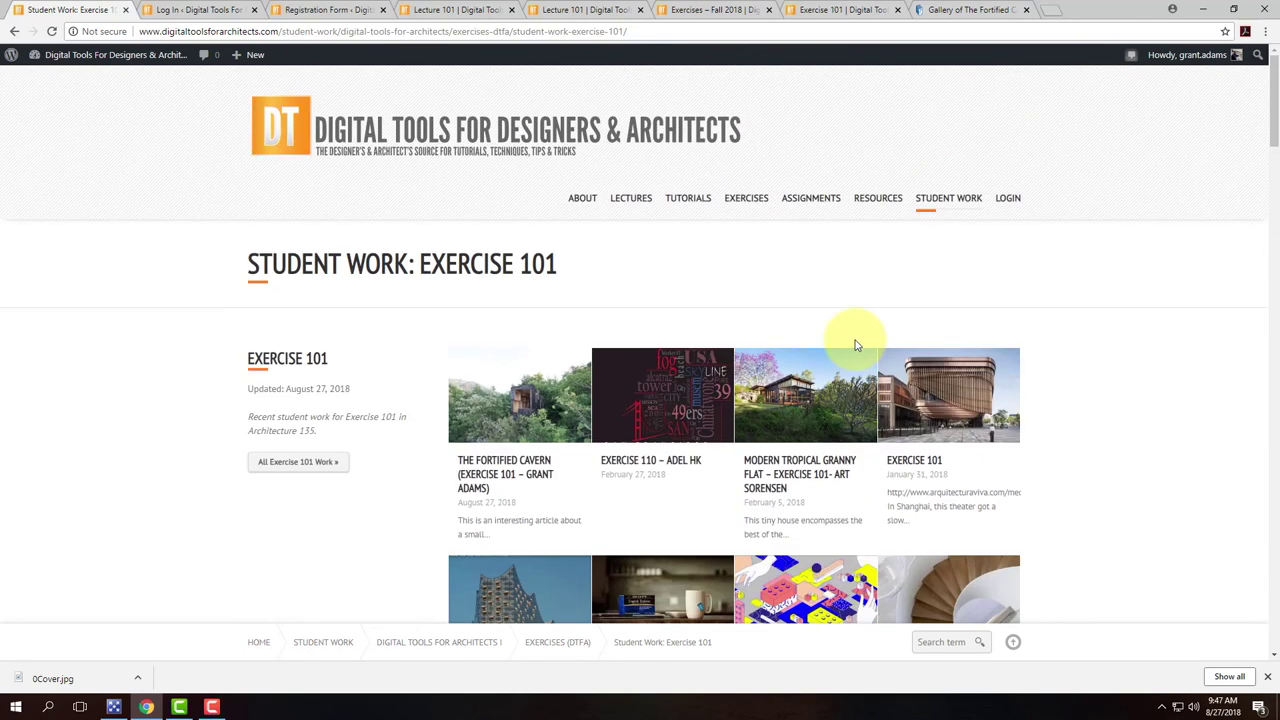
- Bring up the Exercises (Archi 135) submenu listing Exercise 101 onward
{"action": "mouse_move", "coordinate": [956, 195]}
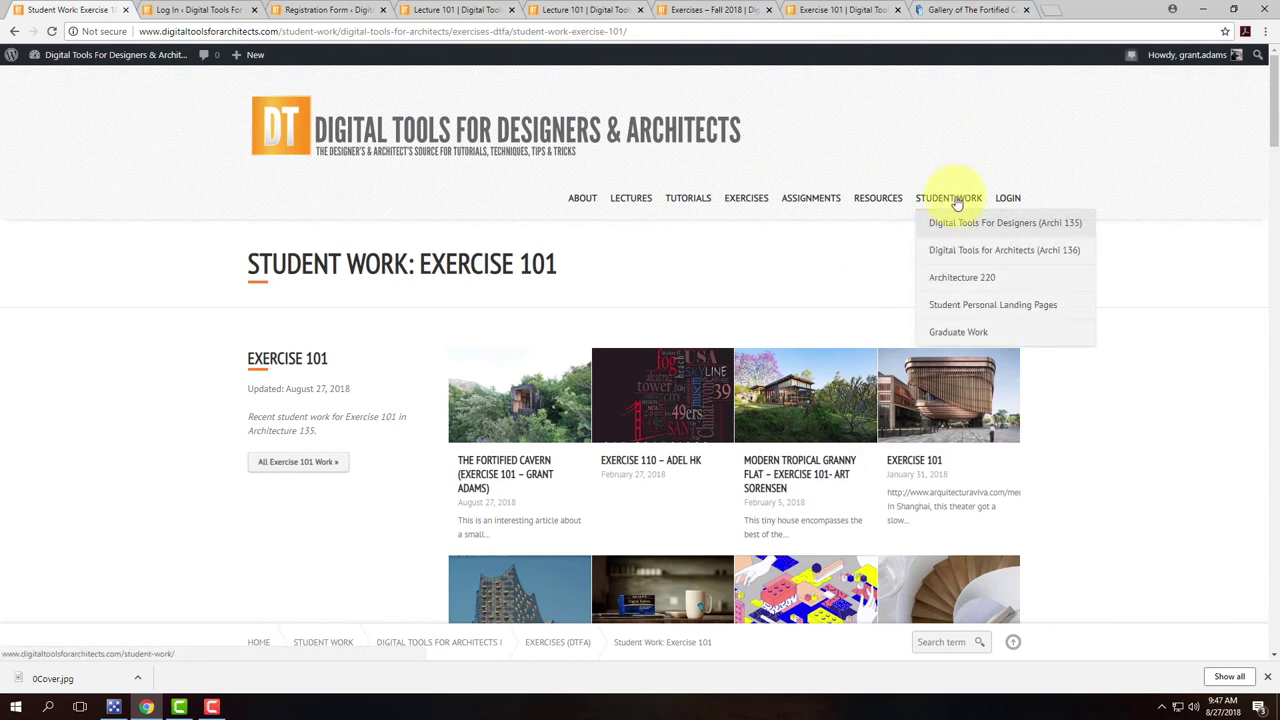
{"action": "mouse_move", "coordinate": [968, 227]}
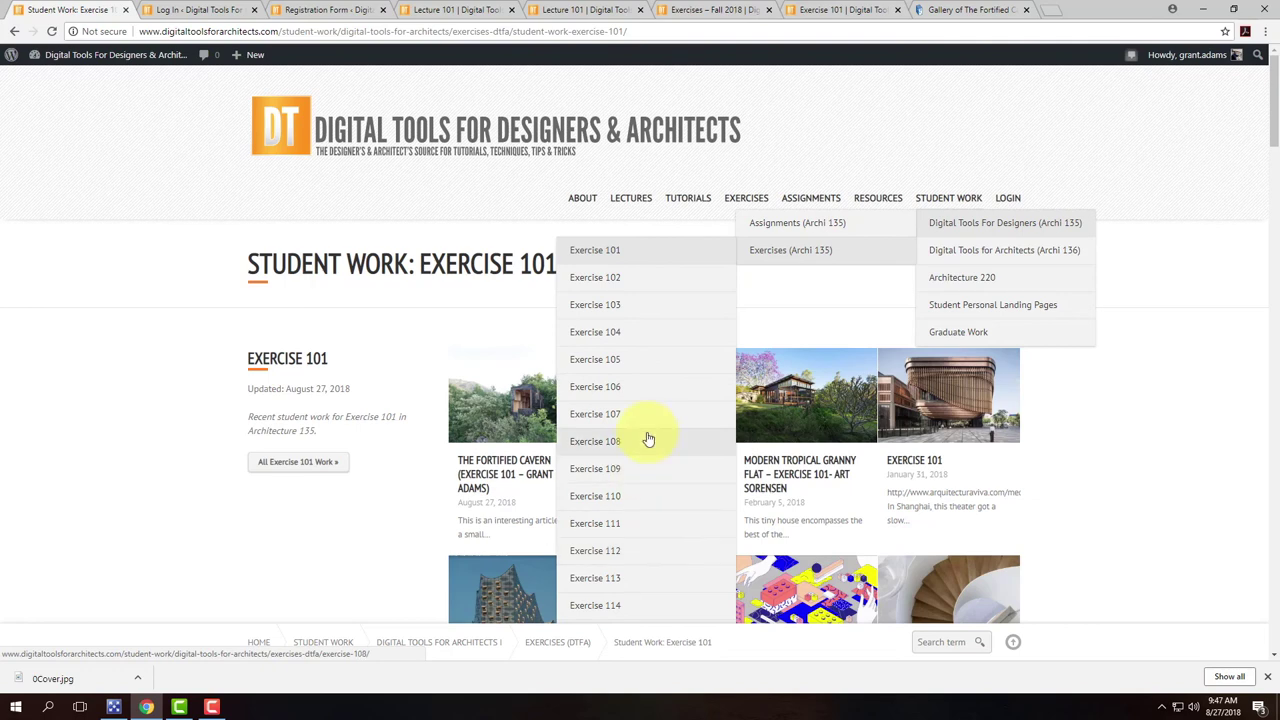
{"action": "scroll", "coordinate": [648, 437], "scroll_direction": "down", "scroll_amount": 2}
{"action": "scroll", "coordinate": [645, 470], "scroll_direction": "down", "scroll_amount": 3}
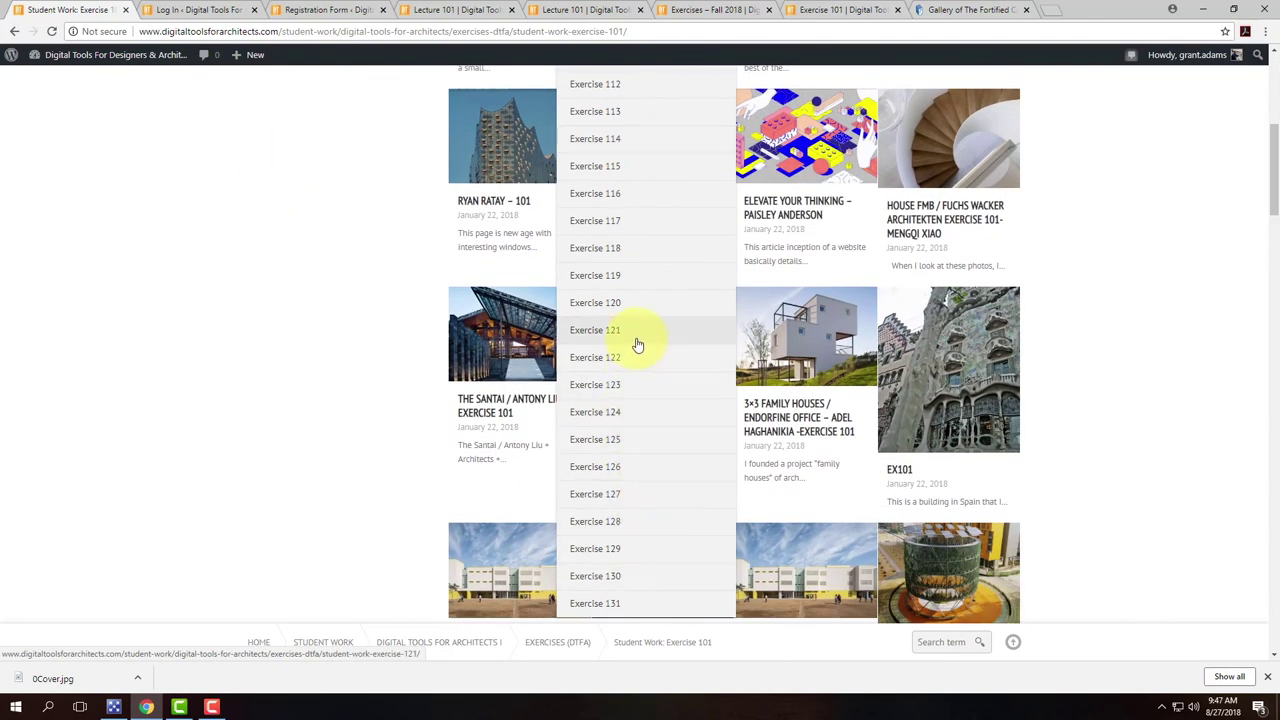
{"action": "scroll", "coordinate": [641, 330], "scroll_direction": "up", "scroll_amount": 2}
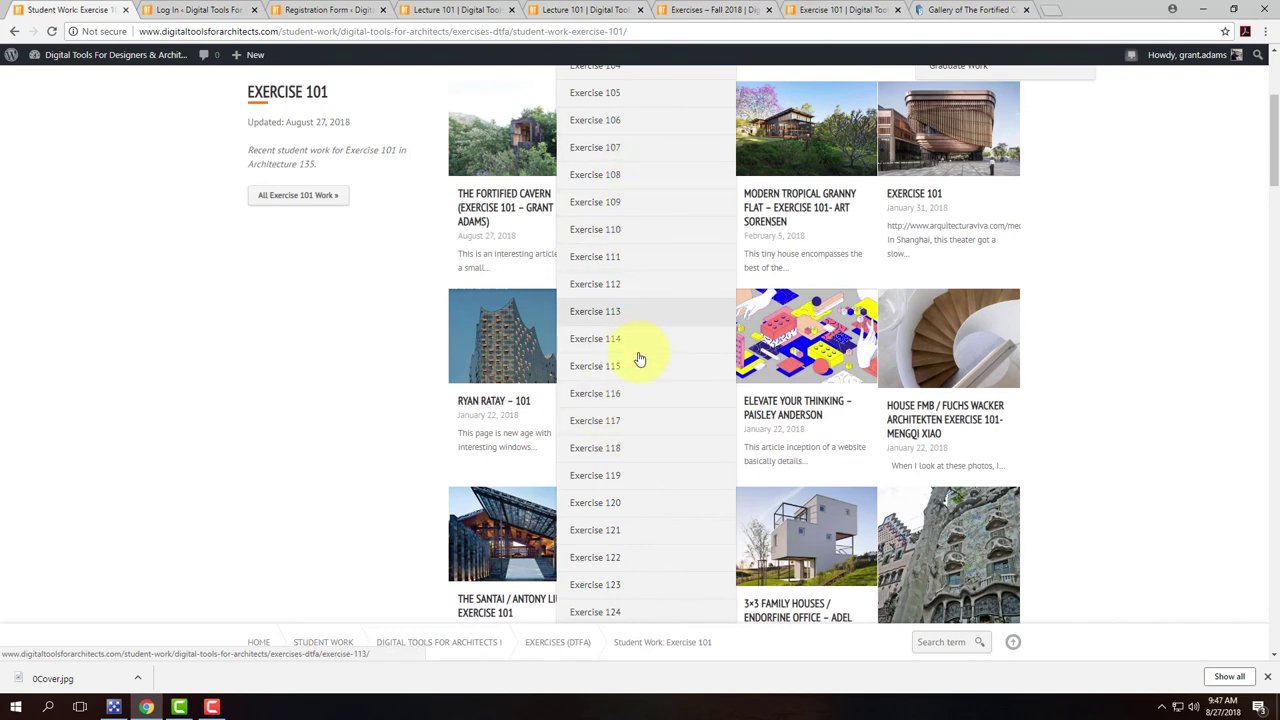
{"action": "scroll", "coordinate": [645, 265], "scroll_direction": "up", "scroll_amount": 2}
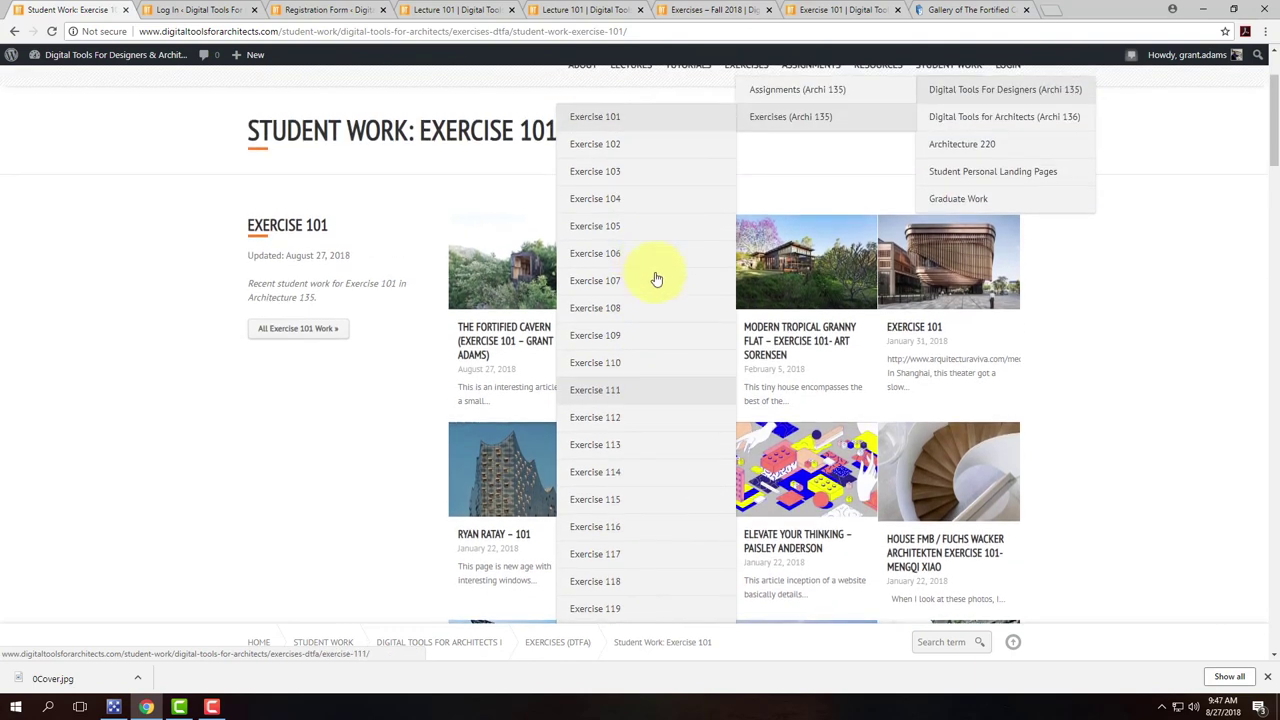
- Open the Exercise 109 student work page and scroll its gallery
{"action": "left_click", "coordinate": [668, 341]}
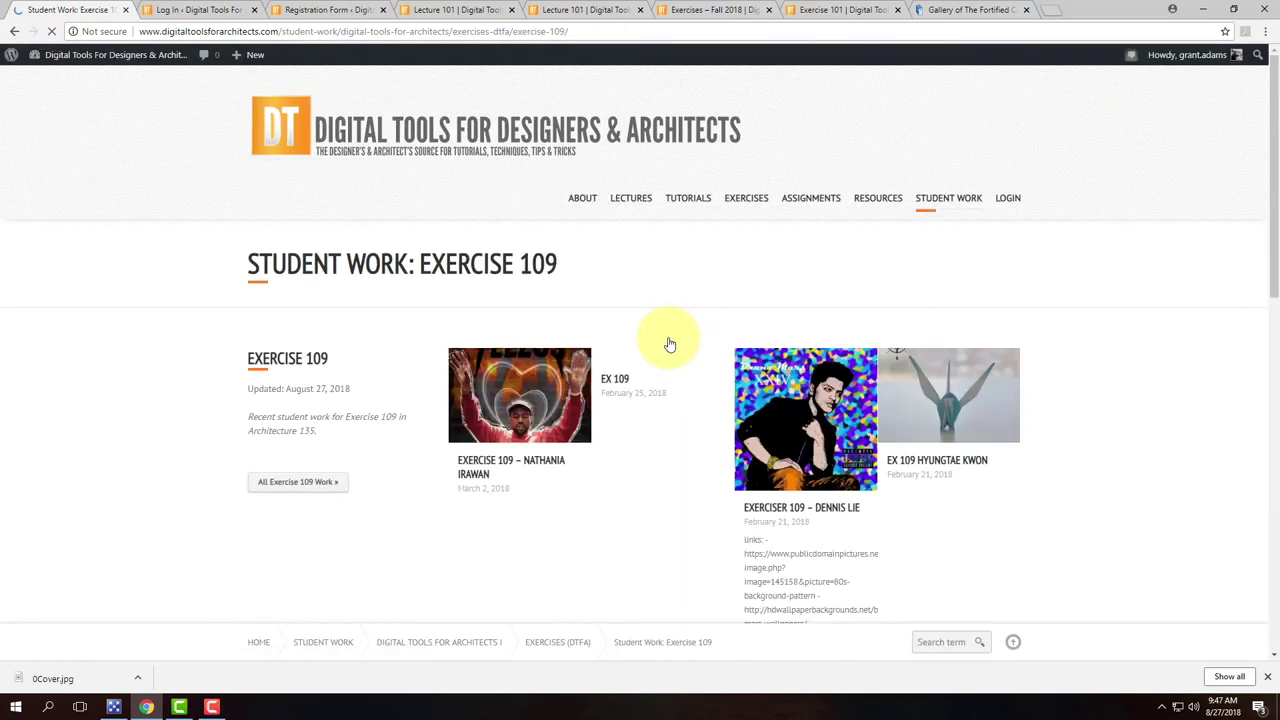
{"action": "scroll", "coordinate": [1083, 439], "scroll_direction": "down", "scroll_amount": 8}
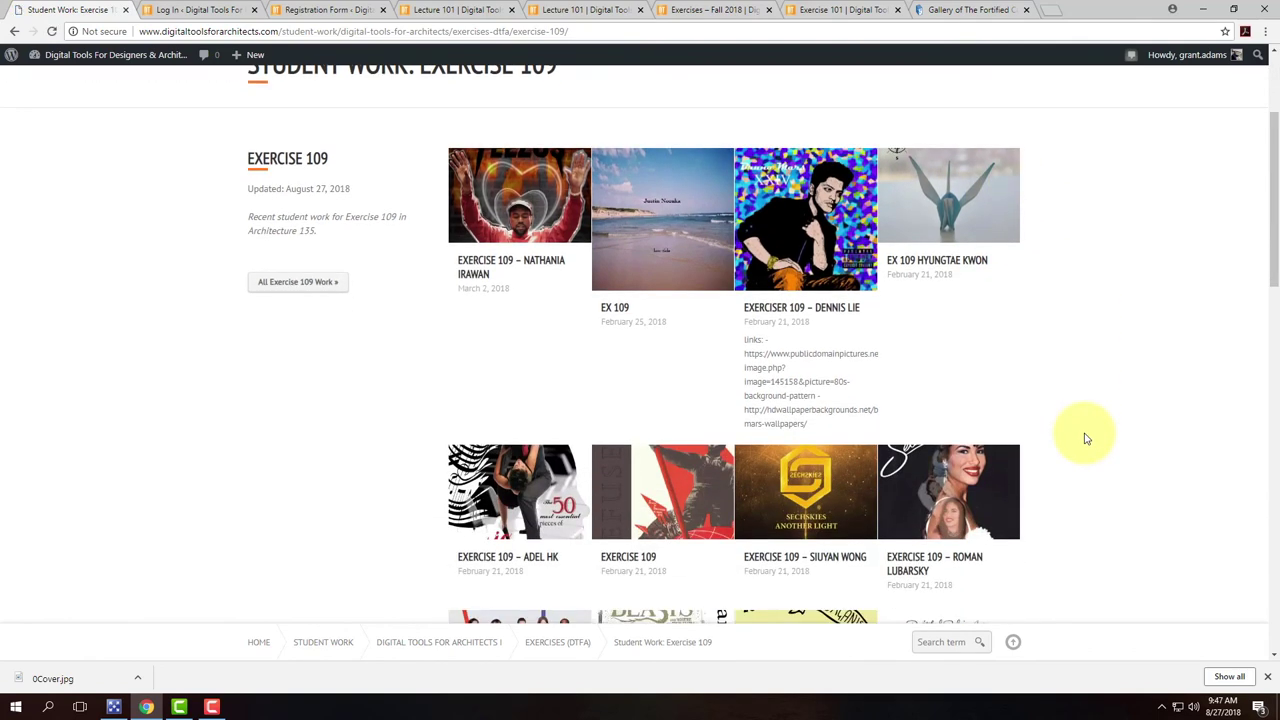
{"action": "scroll", "coordinate": [1087, 439], "scroll_direction": "down", "scroll_amount": 2}
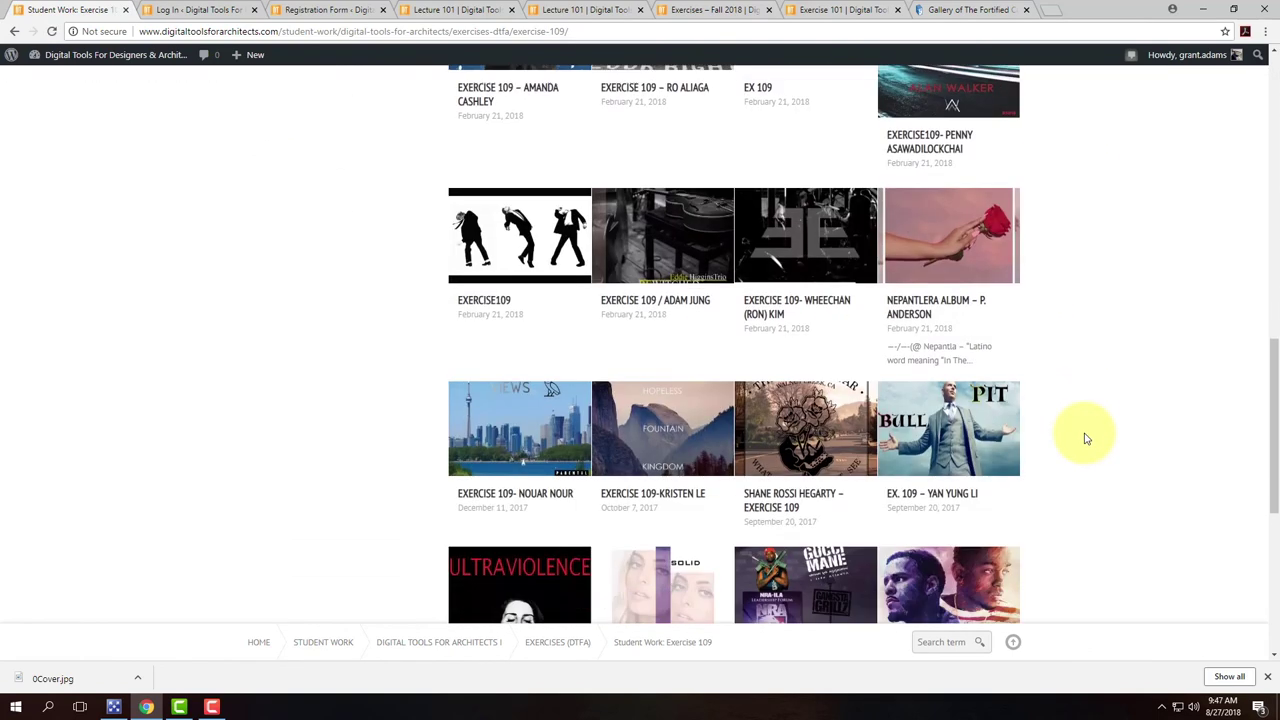
{"action": "scroll", "coordinate": [1087, 439], "scroll_direction": "up", "scroll_amount": 10}
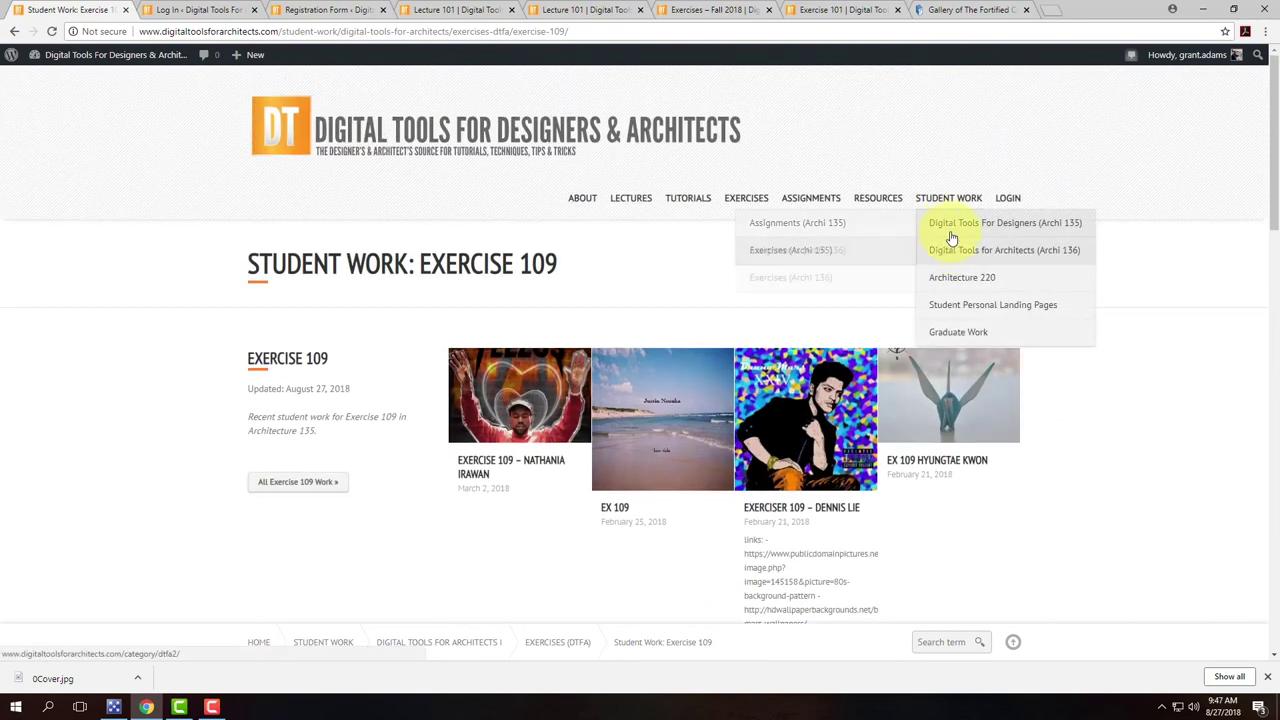
- Go to Assignments (Archi 135) > Assignment 101 and scroll through its archive of posts
{"action": "mouse_move", "coordinate": [820, 222]}
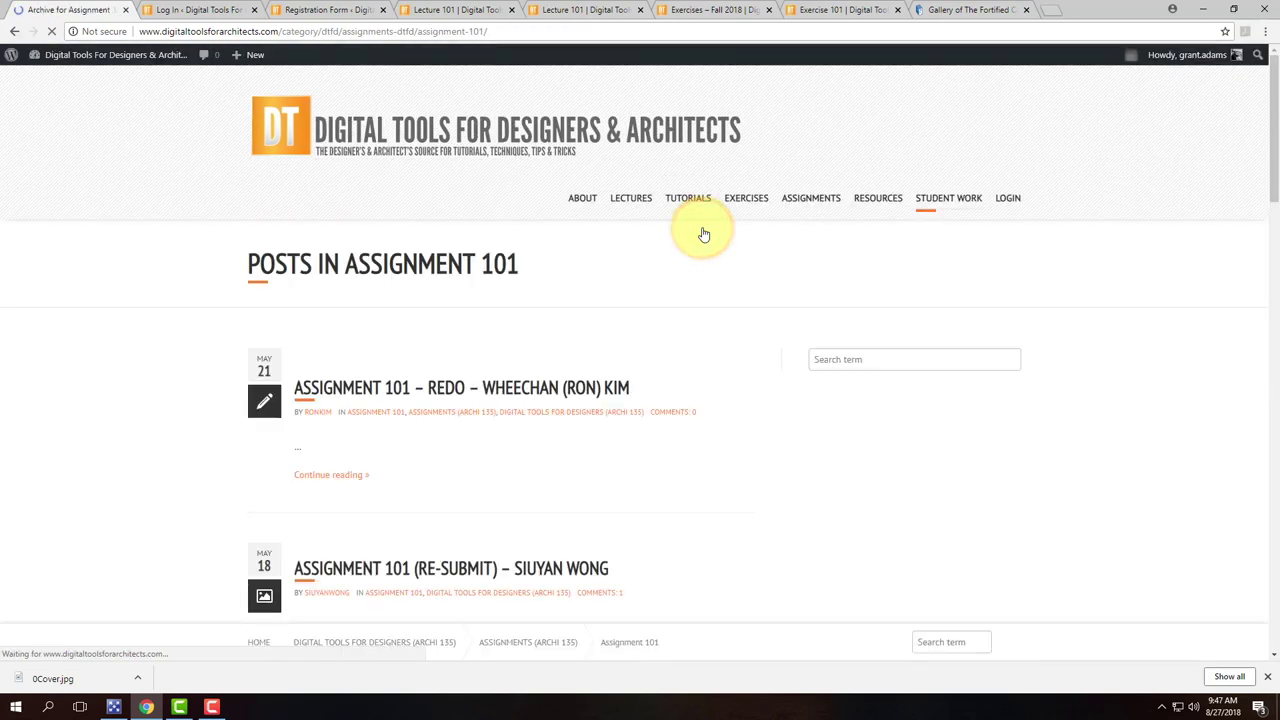
{"action": "scroll", "coordinate": [1082, 504], "scroll_direction": "down", "scroll_amount": 3}
{"action": "scroll", "coordinate": [1085, 505], "scroll_direction": "down", "scroll_amount": 3}
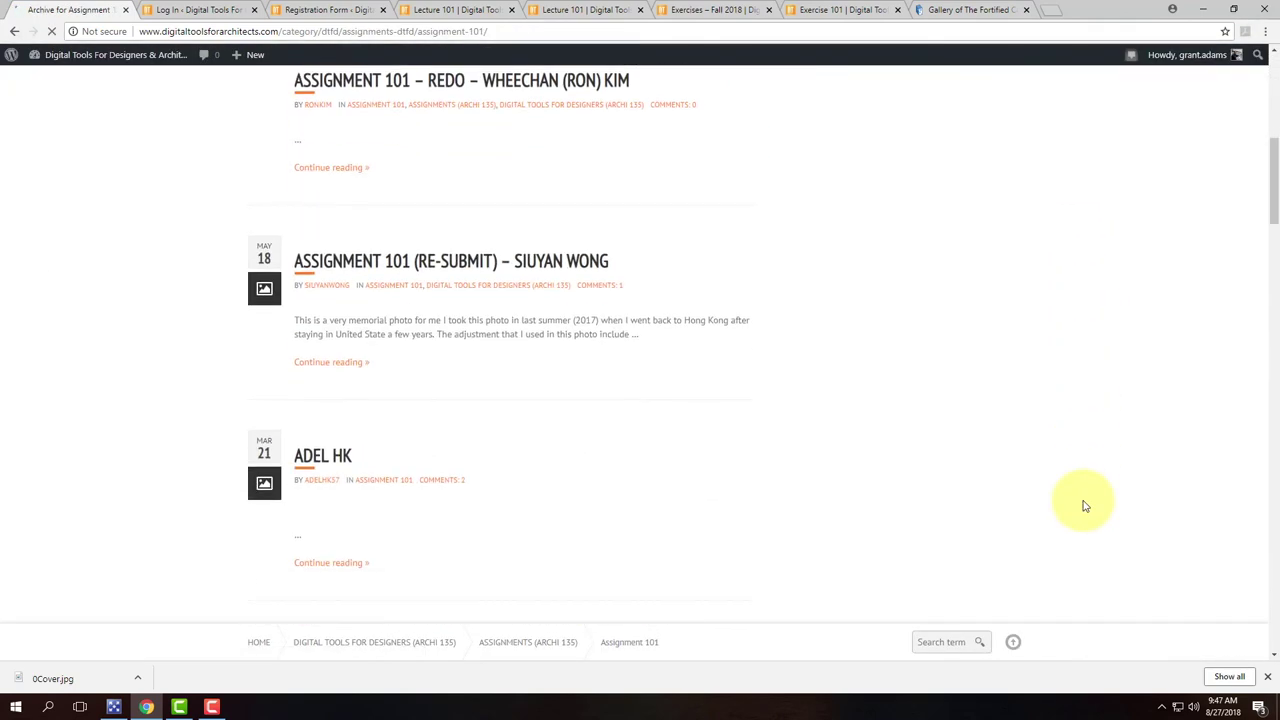
{"action": "scroll", "coordinate": [1085, 505], "scroll_direction": "down", "scroll_amount": 5}
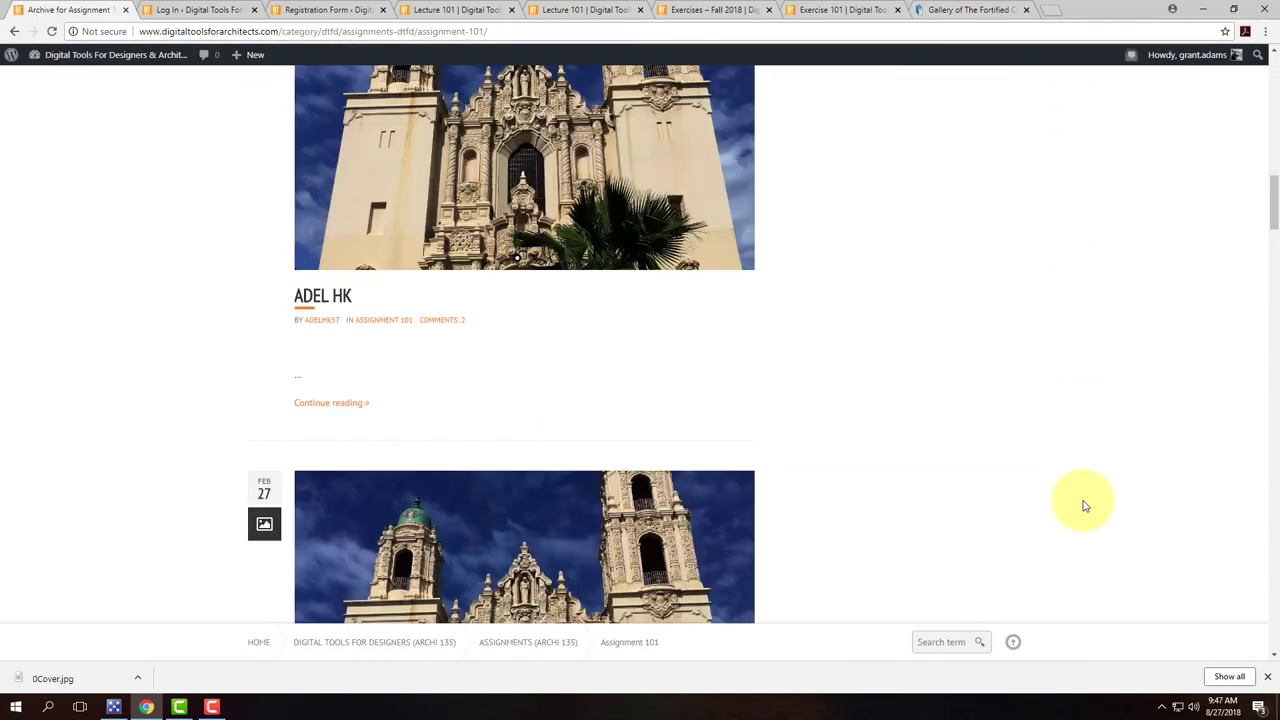
{"action": "scroll", "coordinate": [1085, 506], "scroll_direction": "down", "scroll_amount": 15}
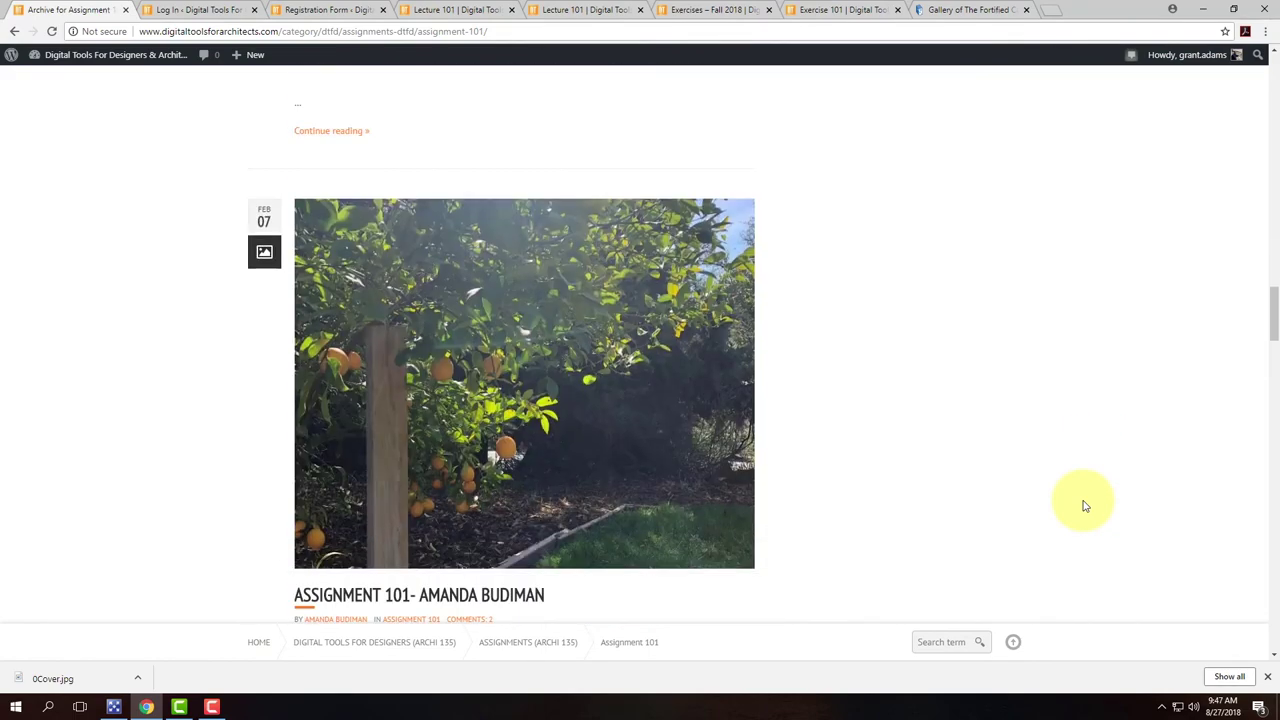
{"action": "scroll", "coordinate": [1085, 505], "scroll_direction": "down", "scroll_amount": 10}
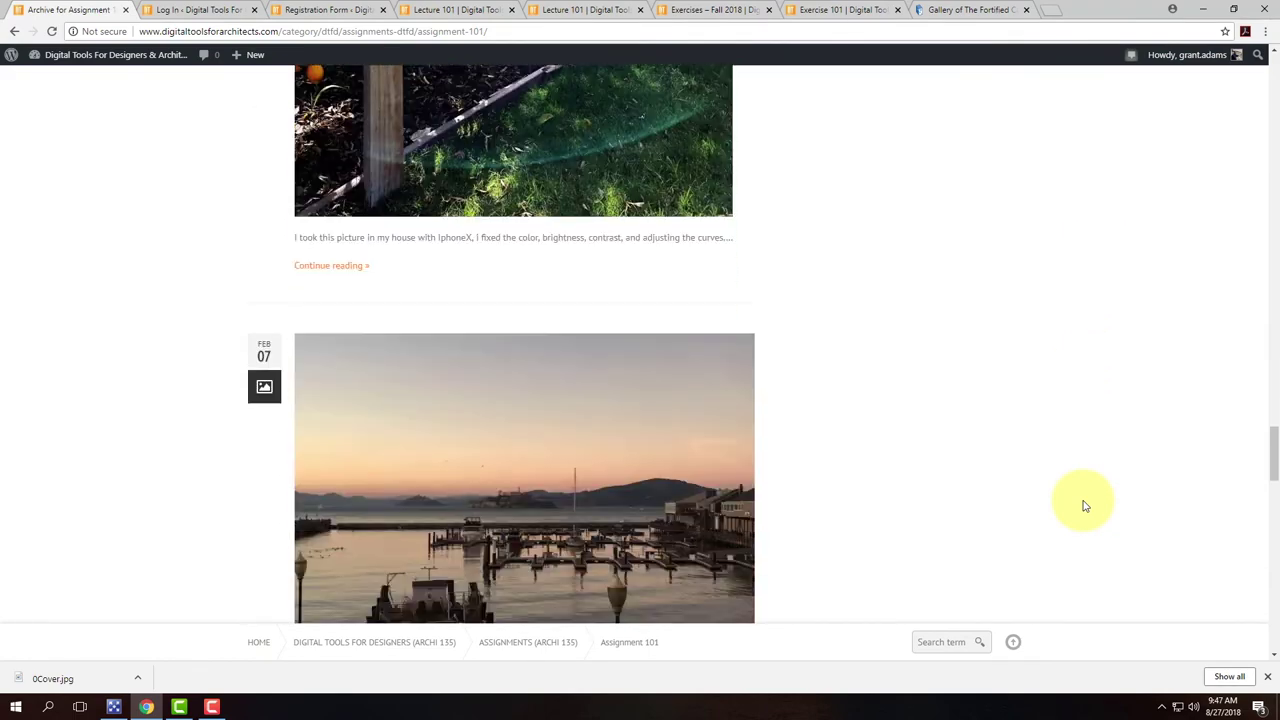
{"action": "scroll", "coordinate": [1085, 505], "scroll_direction": "down", "scroll_amount": 15}
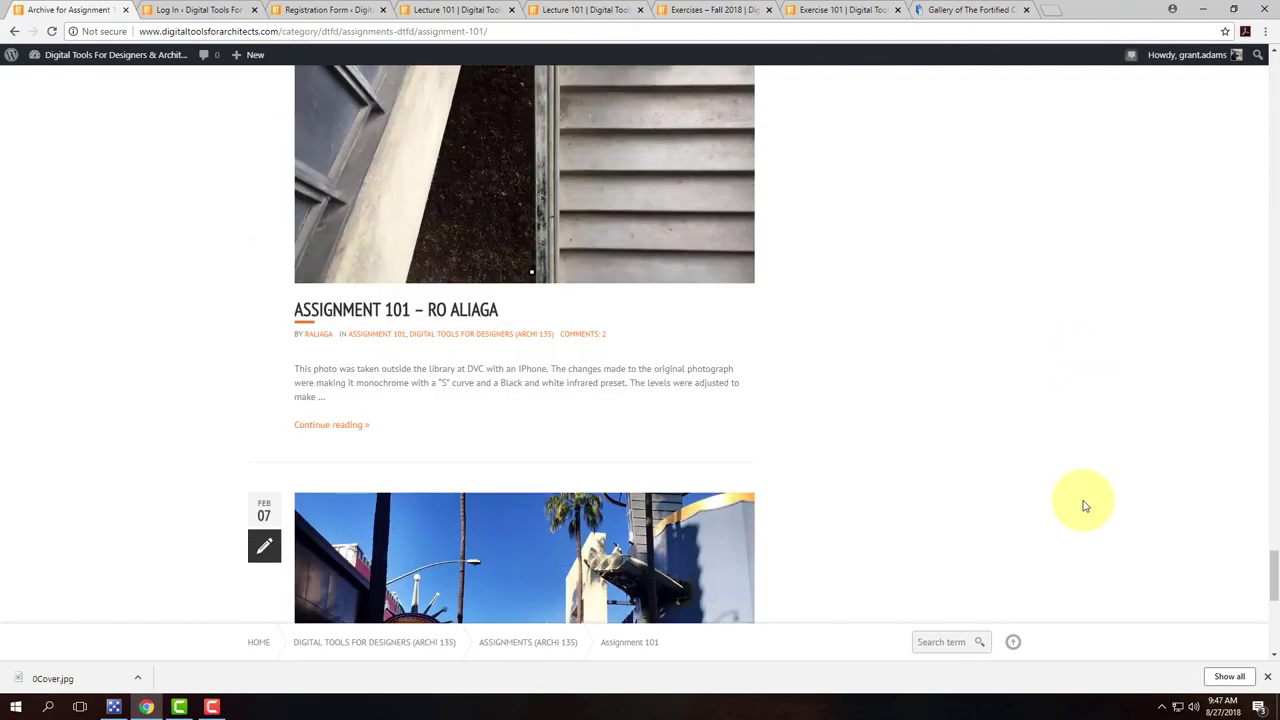
{"action": "scroll", "coordinate": [1085, 506], "scroll_direction": "down", "scroll_amount": 5}
{"action": "scroll", "coordinate": [1080, 503], "scroll_direction": "up", "scroll_amount": 12}
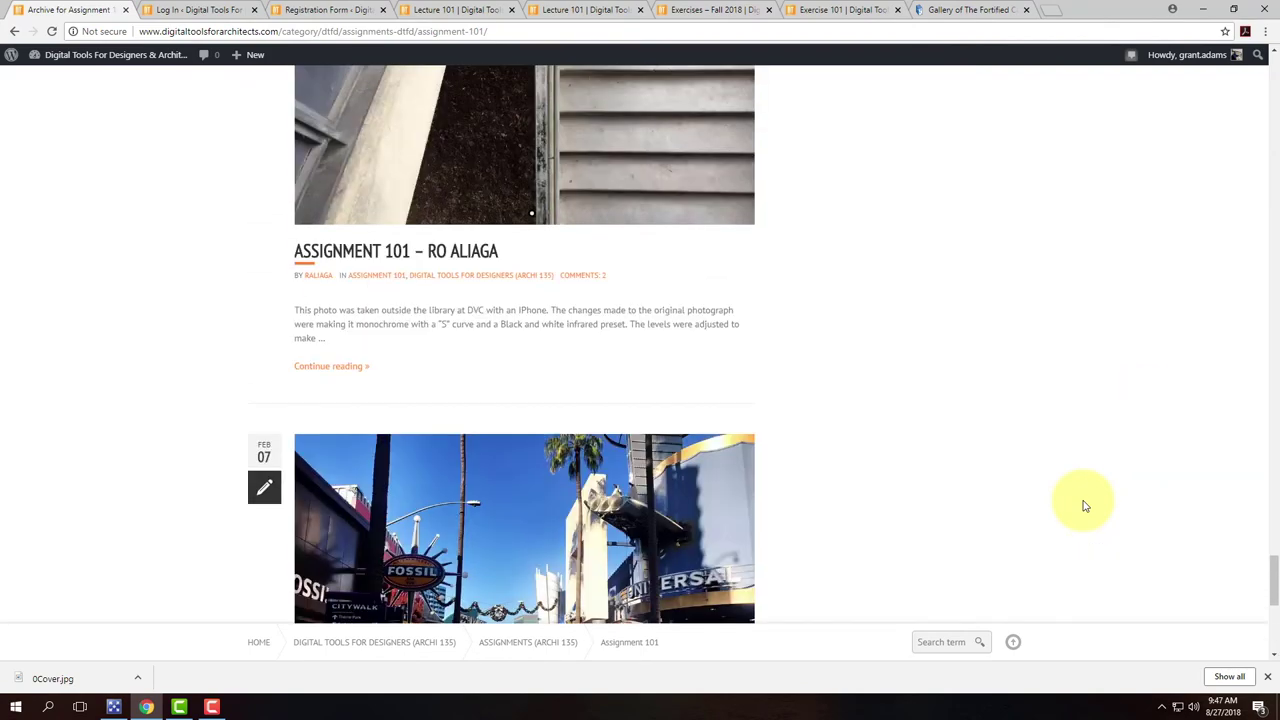
{"action": "scroll", "coordinate": [1060, 509], "scroll_direction": "up", "scroll_amount": 15}
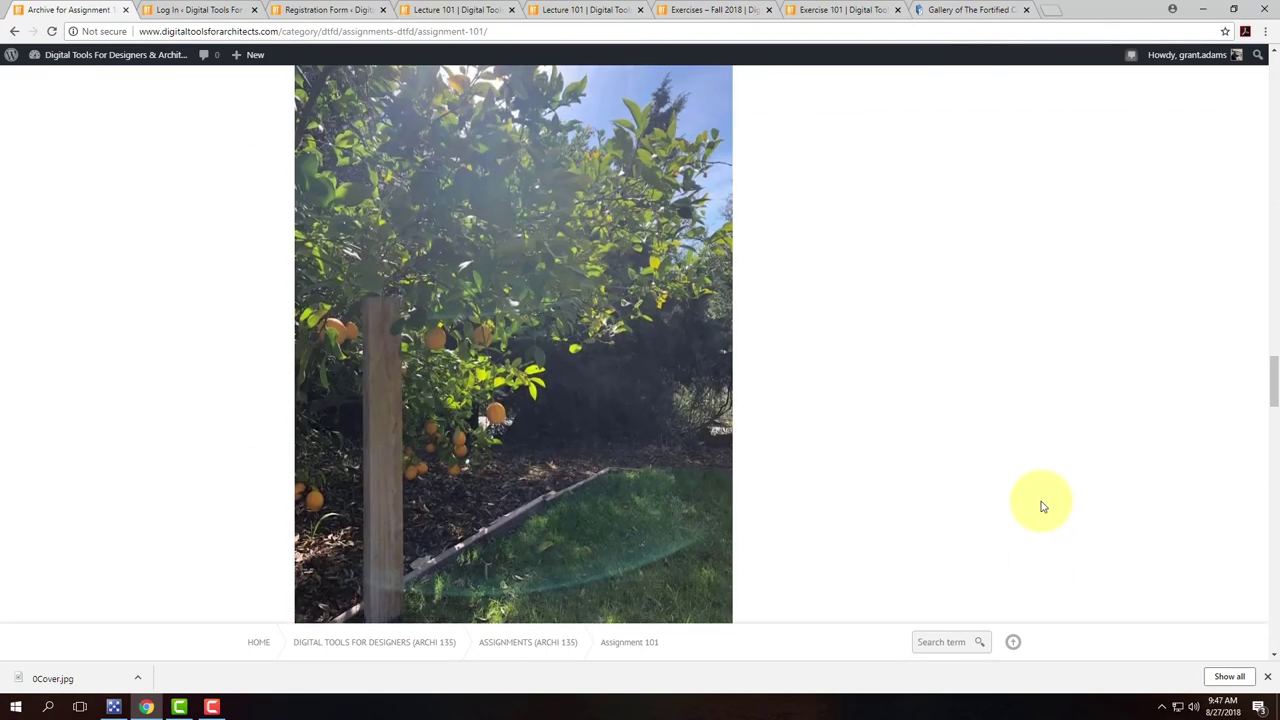
{"action": "scroll", "coordinate": [1041, 507], "scroll_direction": "up", "scroll_amount": 15}
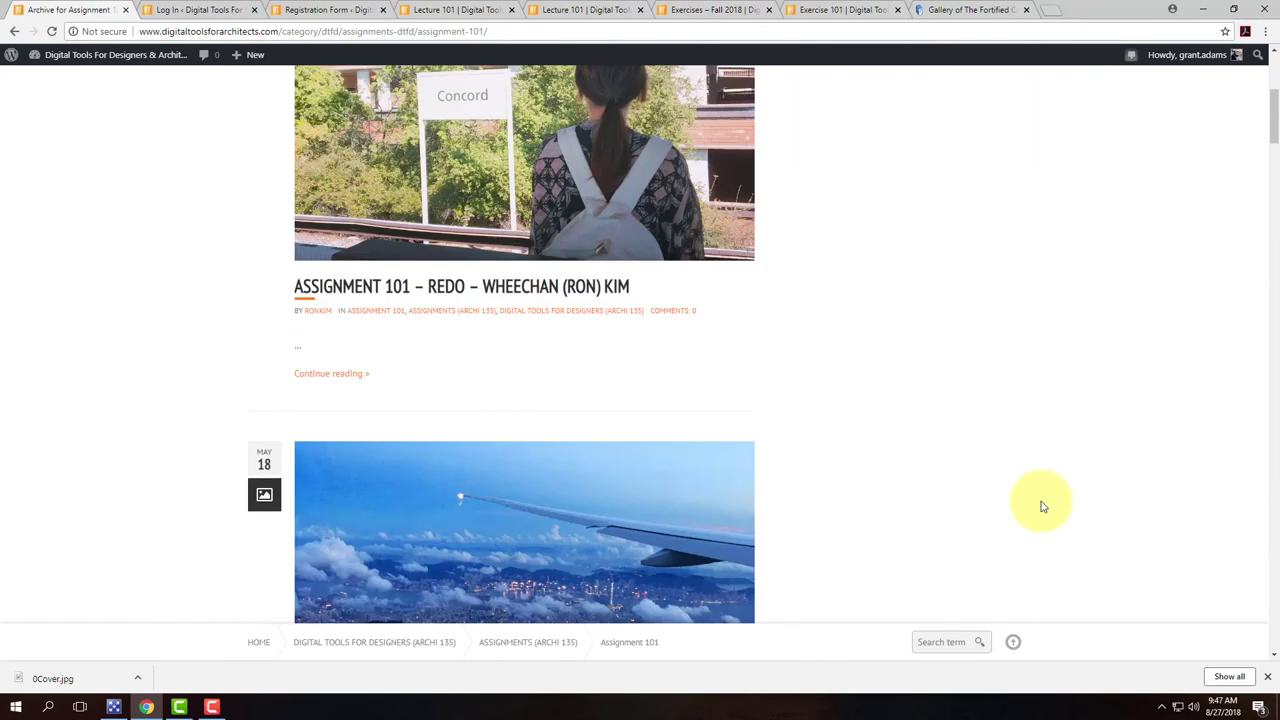
{"action": "scroll", "coordinate": [1041, 507], "scroll_direction": "up", "scroll_amount": 4}
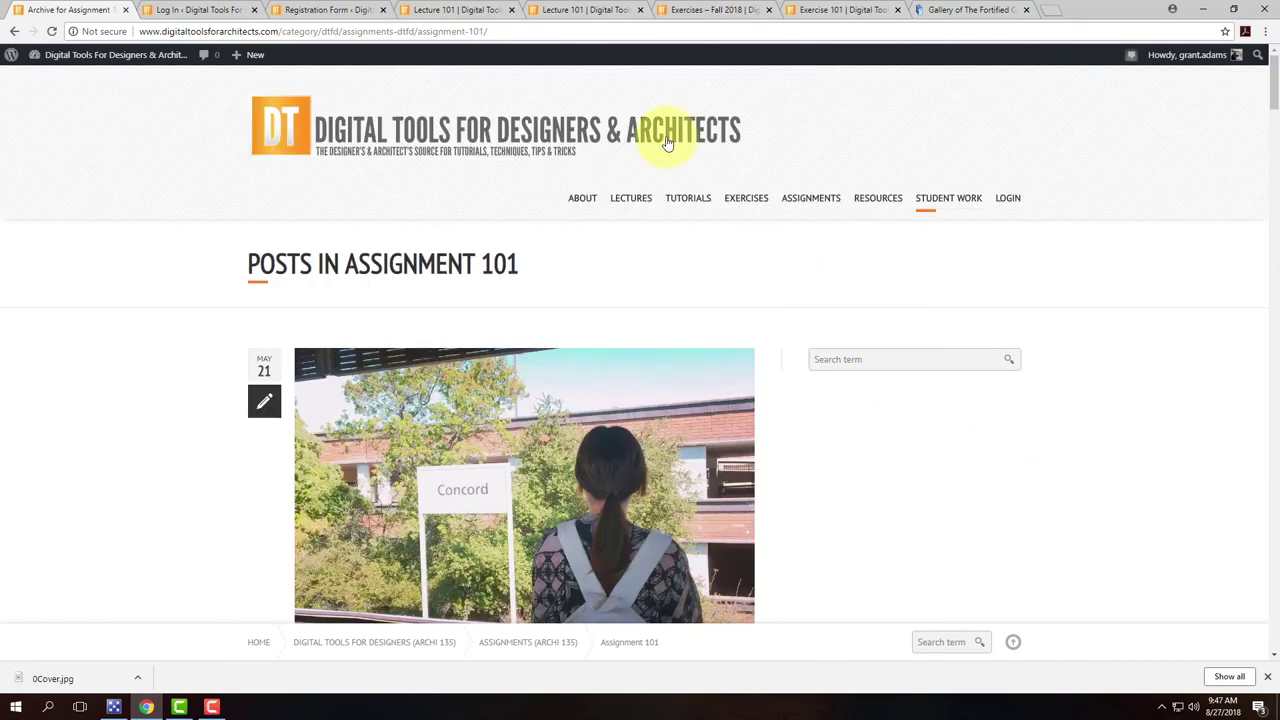
{"action": "mouse_move", "coordinate": [652, 200]}
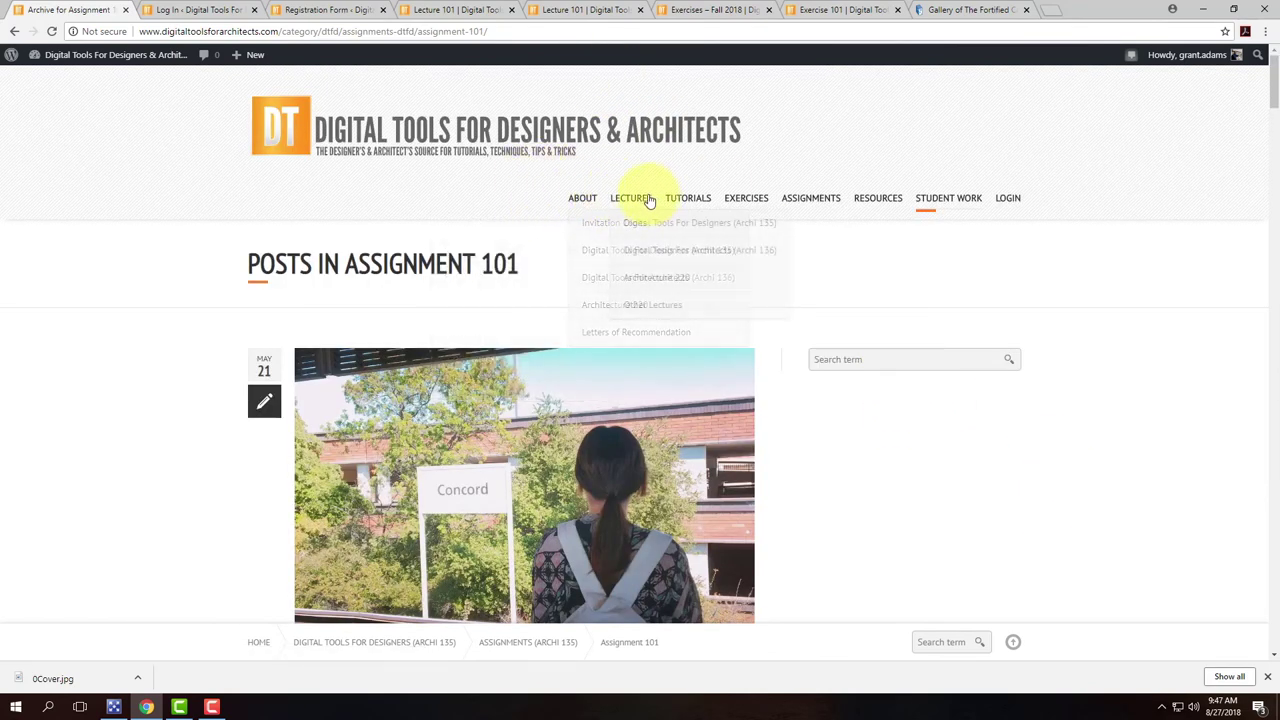
- Open Fall 2018 Lecture 101, read its not-yet-available note, then play the Fall 2017 Lecture 101 video
{"action": "mouse_move", "coordinate": [632, 228]}
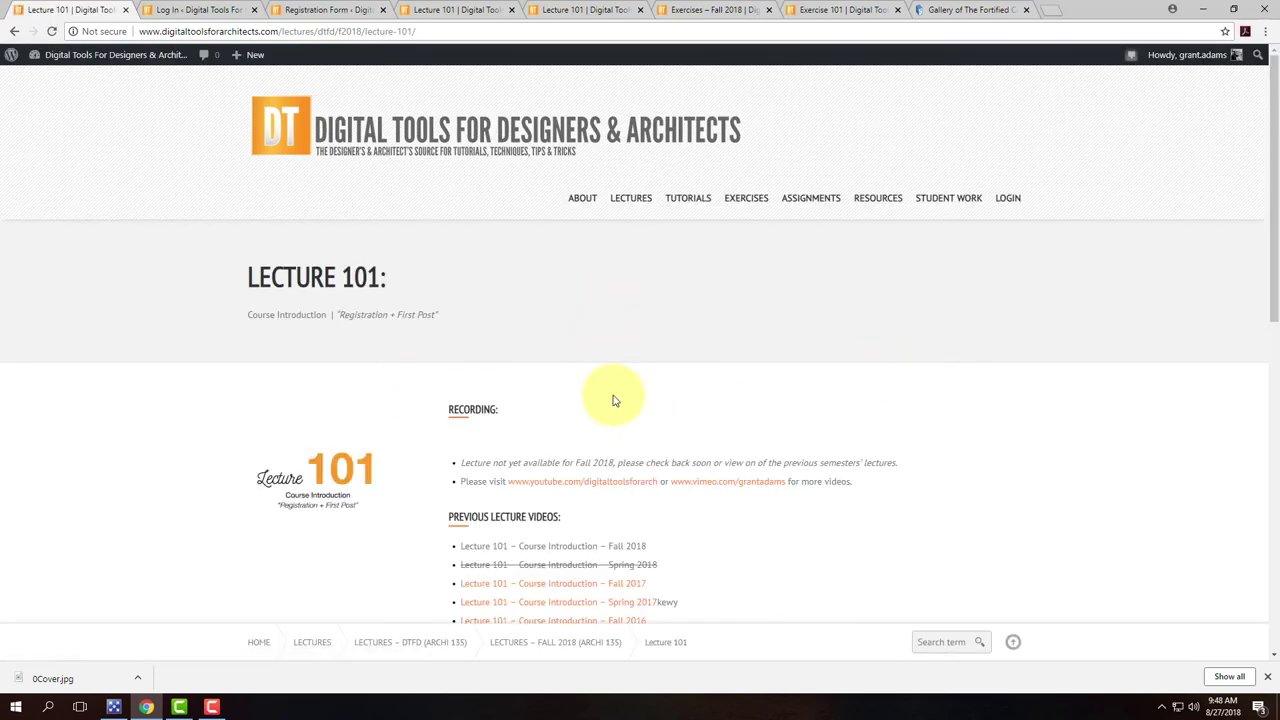
{"action": "scroll", "coordinate": [615, 400], "scroll_direction": "down", "scroll_amount": 3}
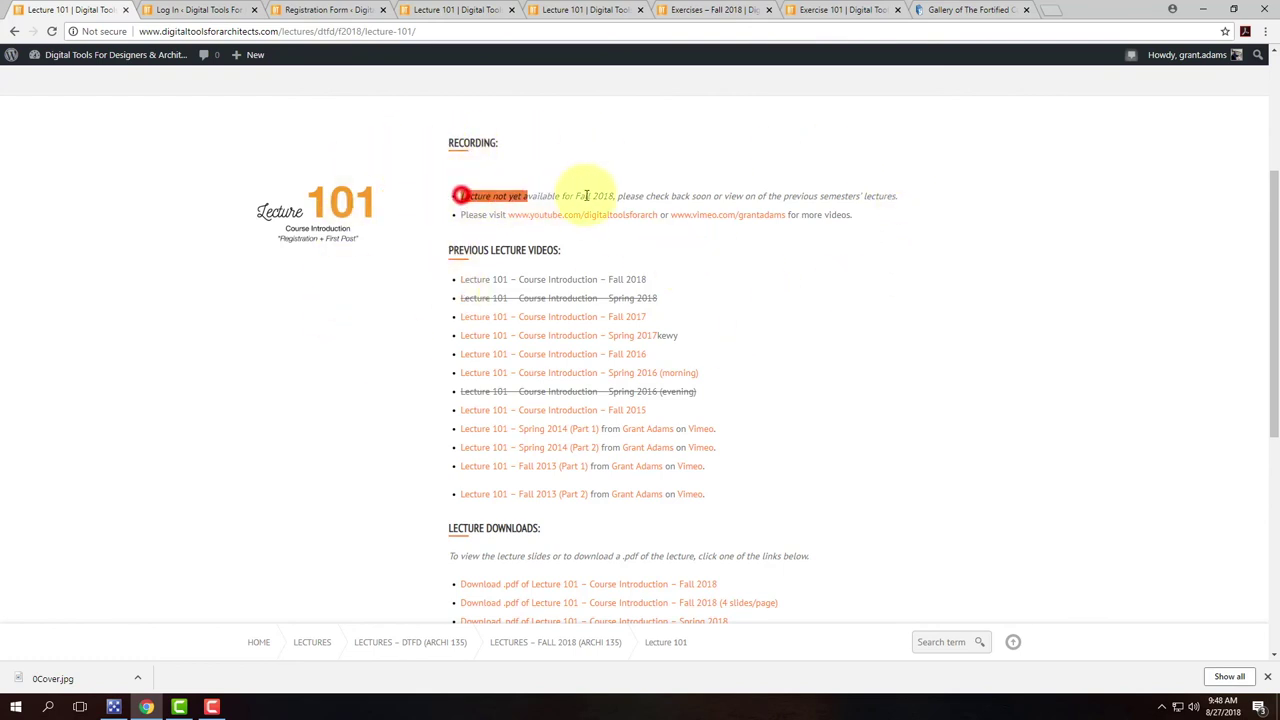
{"action": "left_click_drag", "start_coordinate": [587, 195], "coordinate": [661, 196]}
{"action": "left_click_drag", "start_coordinate": [721, 196], "coordinate": [890, 196]}
{"action": "left_click", "coordinate": [520, 250]}
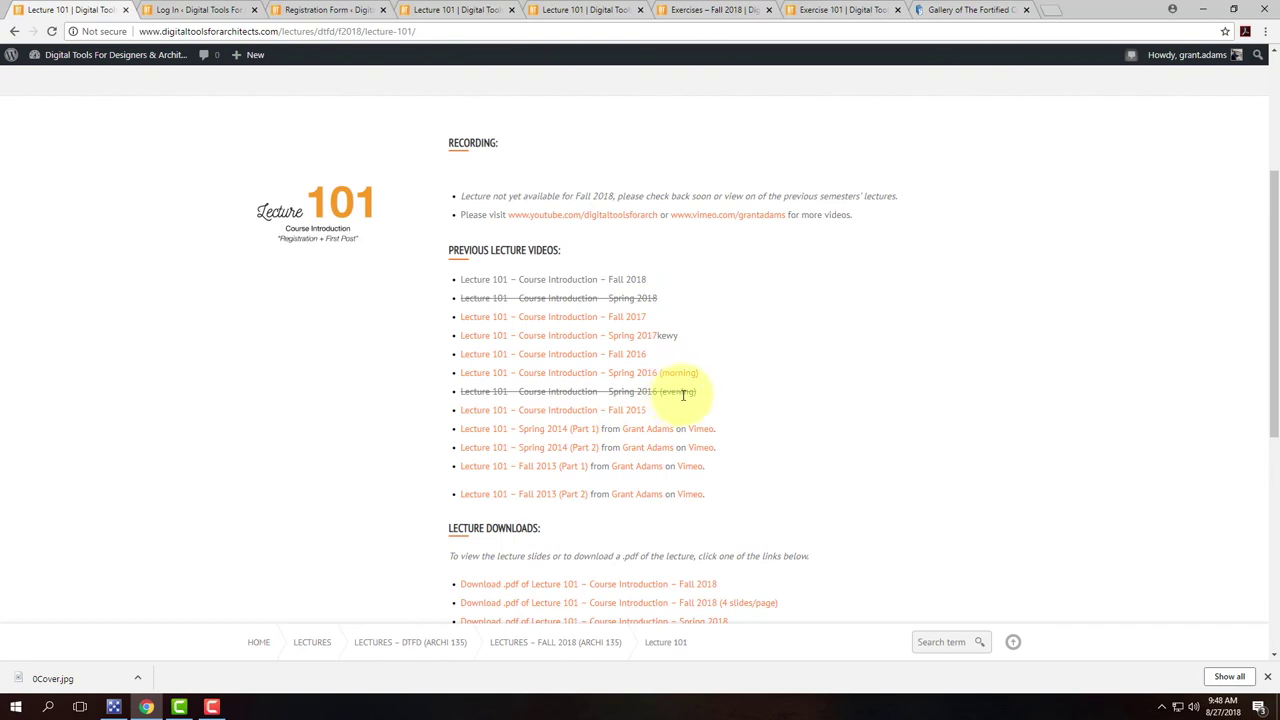
{"action": "left_click", "coordinate": [494, 321]}
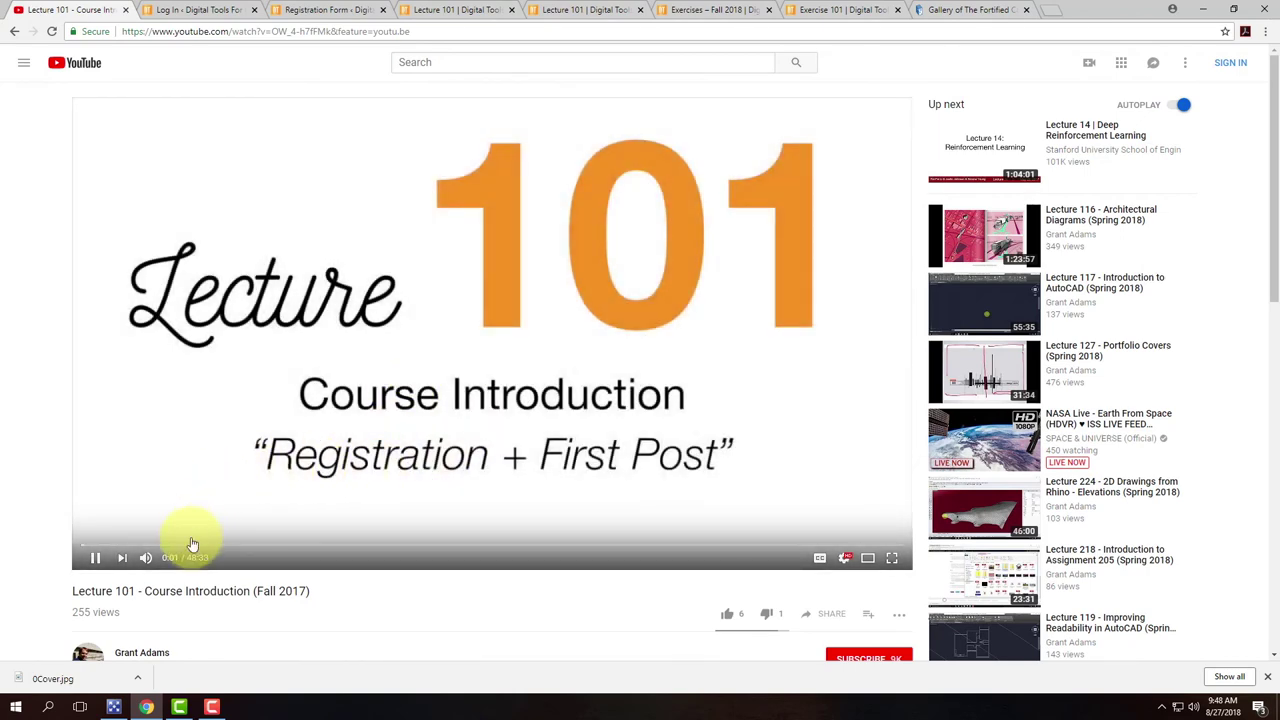
- Pause the Fall 2017 Lecture 101 Course Introduction video at 0:02, then go back
{"action": "left_click", "coordinate": [95, 557]}
{"action": "left_click", "coordinate": [14, 31]}
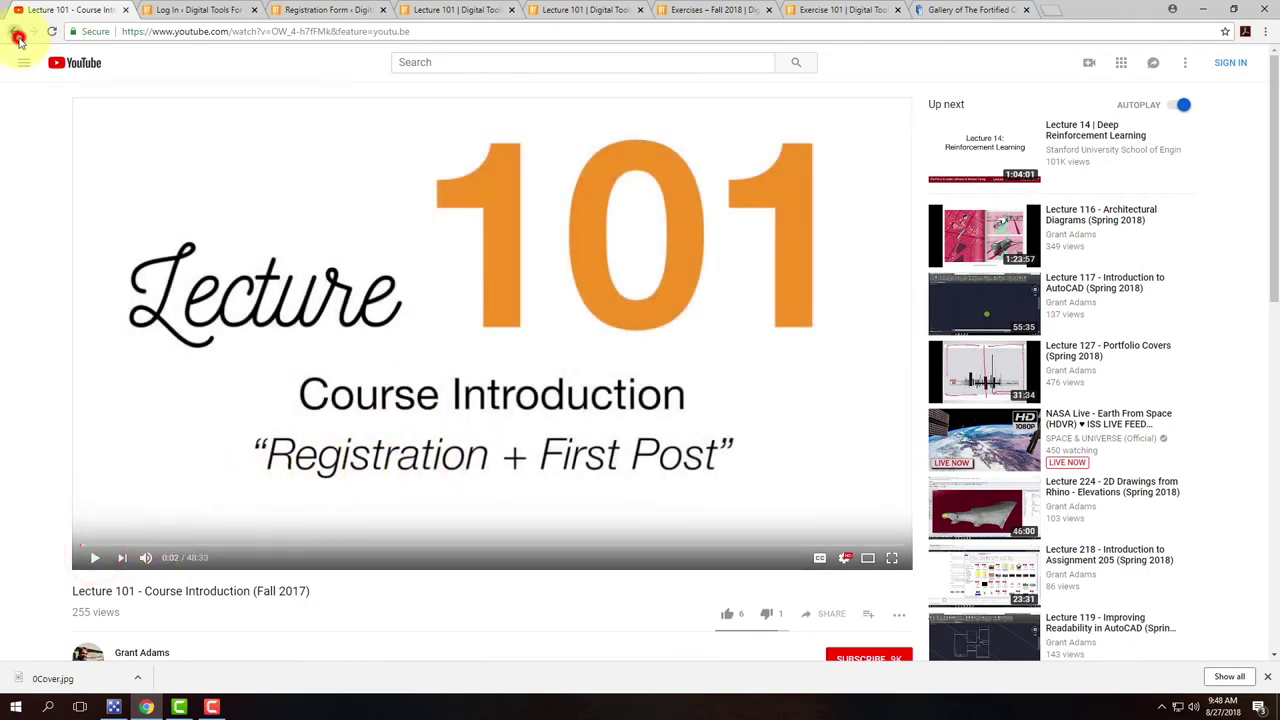
- Scroll to Lecture Downloads and open the Fall 2018 4-slides-per-page lecture PDF
{"action": "scroll", "coordinate": [700, 423], "scroll_direction": "down", "scroll_amount": 3}
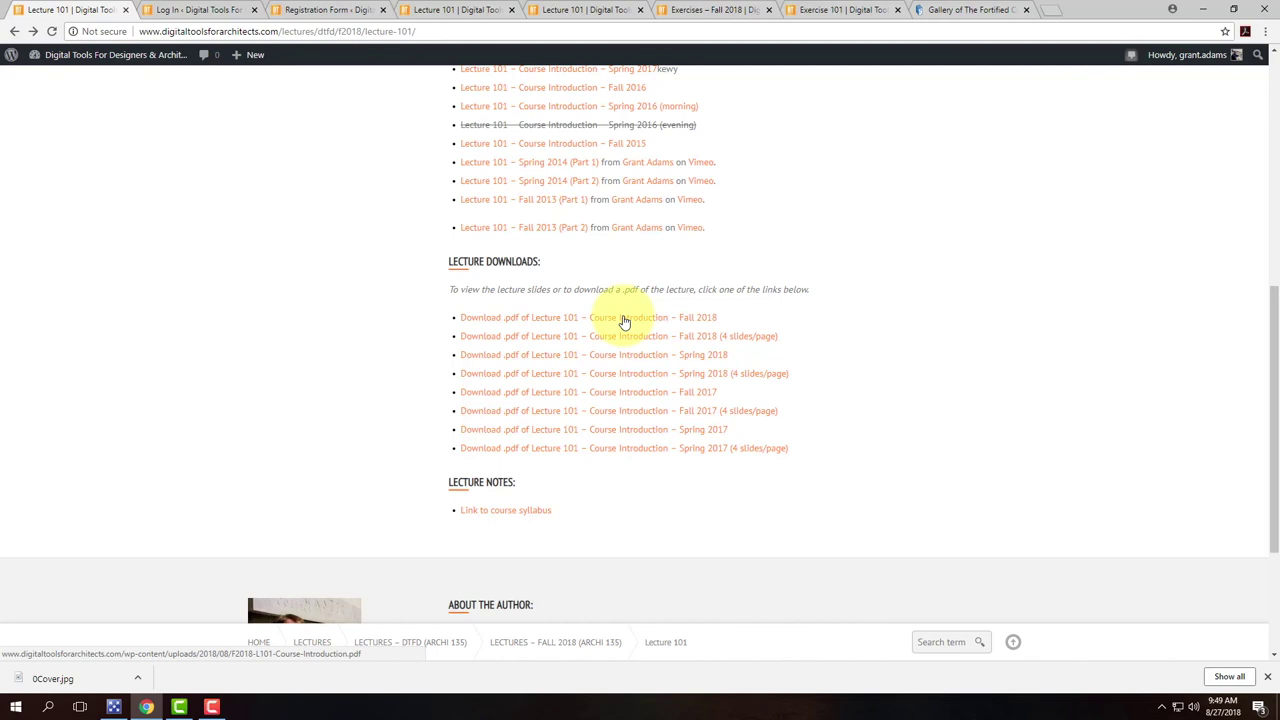
{"action": "left_click", "coordinate": [629, 341]}
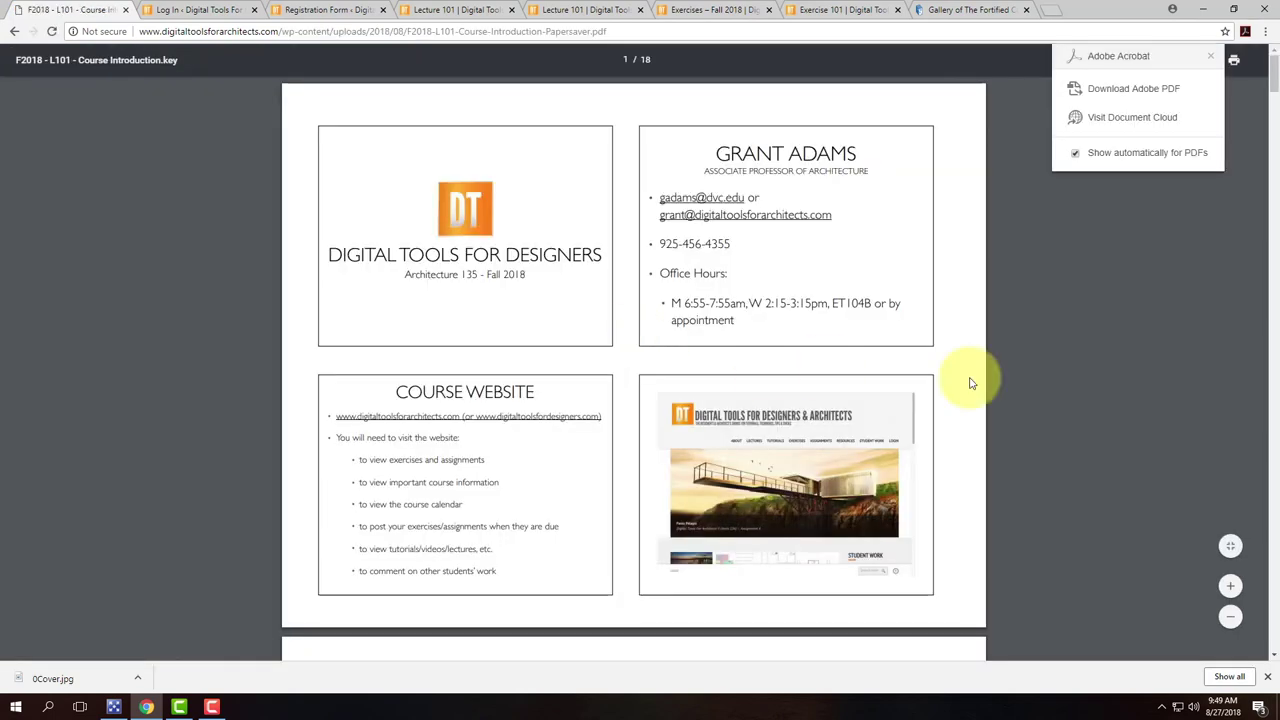
- Leaf through the 18-page Lecture 101 slide PDF, then return to its first page
{"action": "scroll", "coordinate": [970, 381], "scroll_direction": "down", "scroll_amount": 5}
{"action": "scroll", "coordinate": [968, 382], "scroll_direction": "down", "scroll_amount": 12}
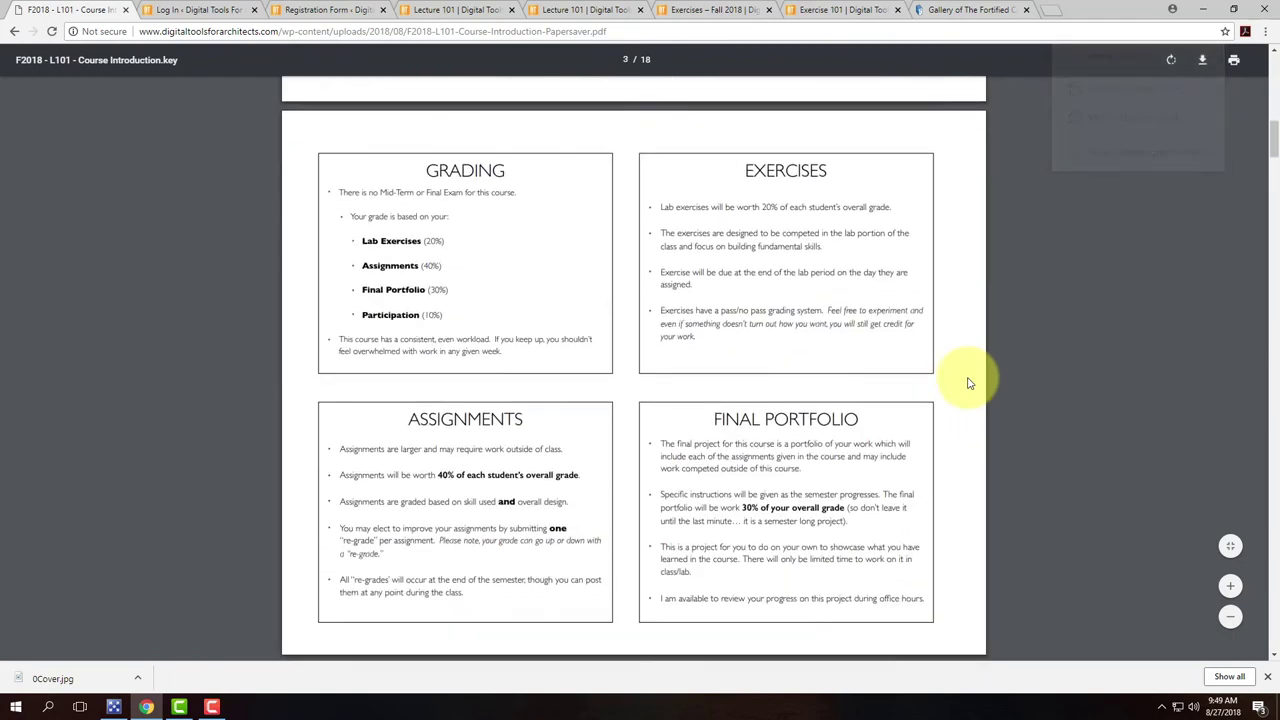
{"action": "scroll", "coordinate": [968, 382], "scroll_direction": "down", "scroll_amount": 15}
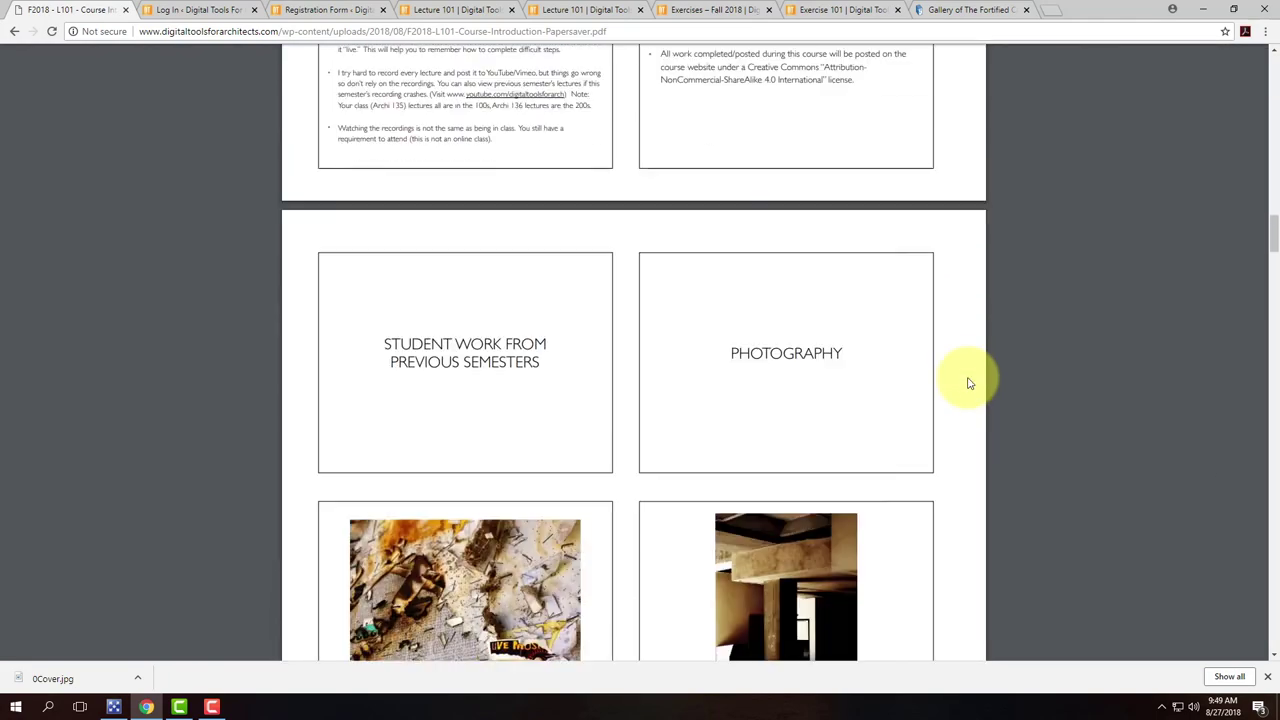
{"action": "scroll", "coordinate": [968, 382], "scroll_direction": "down", "scroll_amount": 15}
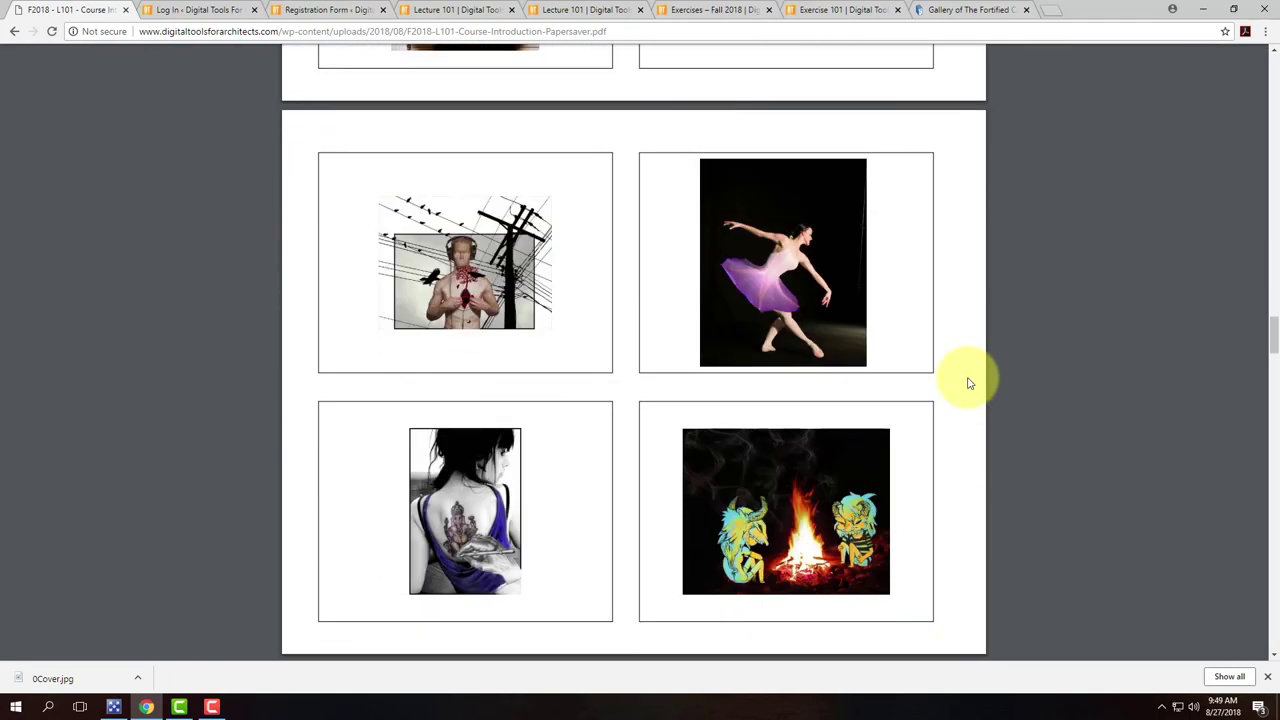
{"action": "scroll", "coordinate": [968, 382], "scroll_direction": "down", "scroll_amount": 15}
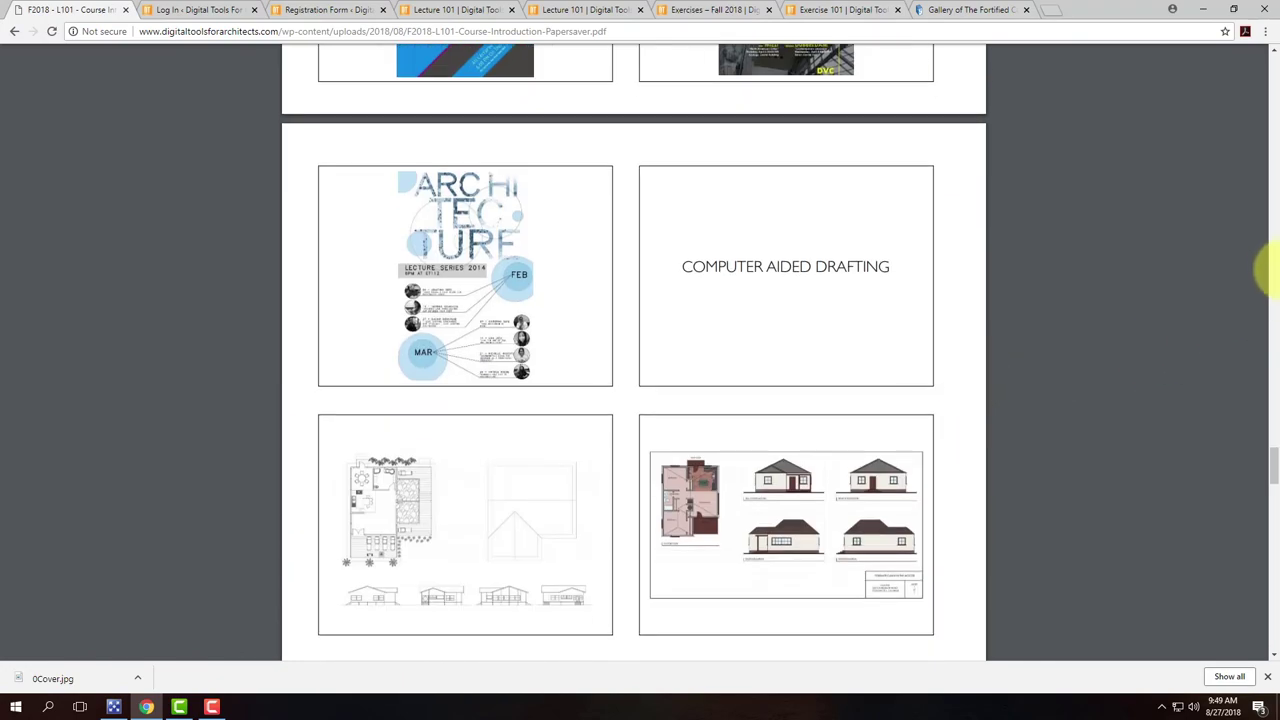
{"action": "left_click_drag", "start_coordinate": [1275, 470], "coordinate": [1272, 55]}
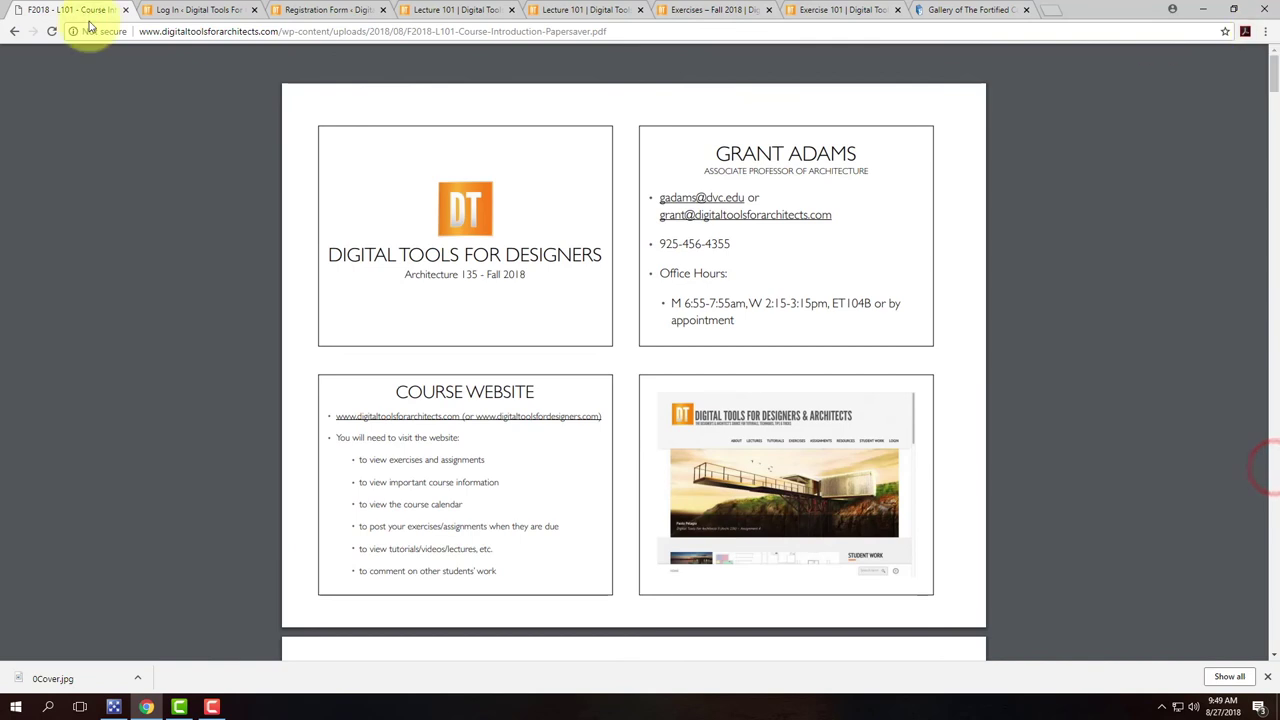
- Go back to the Lecture 101 page, scroll its downloads, and bring up the LECTURES semester submenu
{"action": "left_click", "coordinate": [14, 31]}
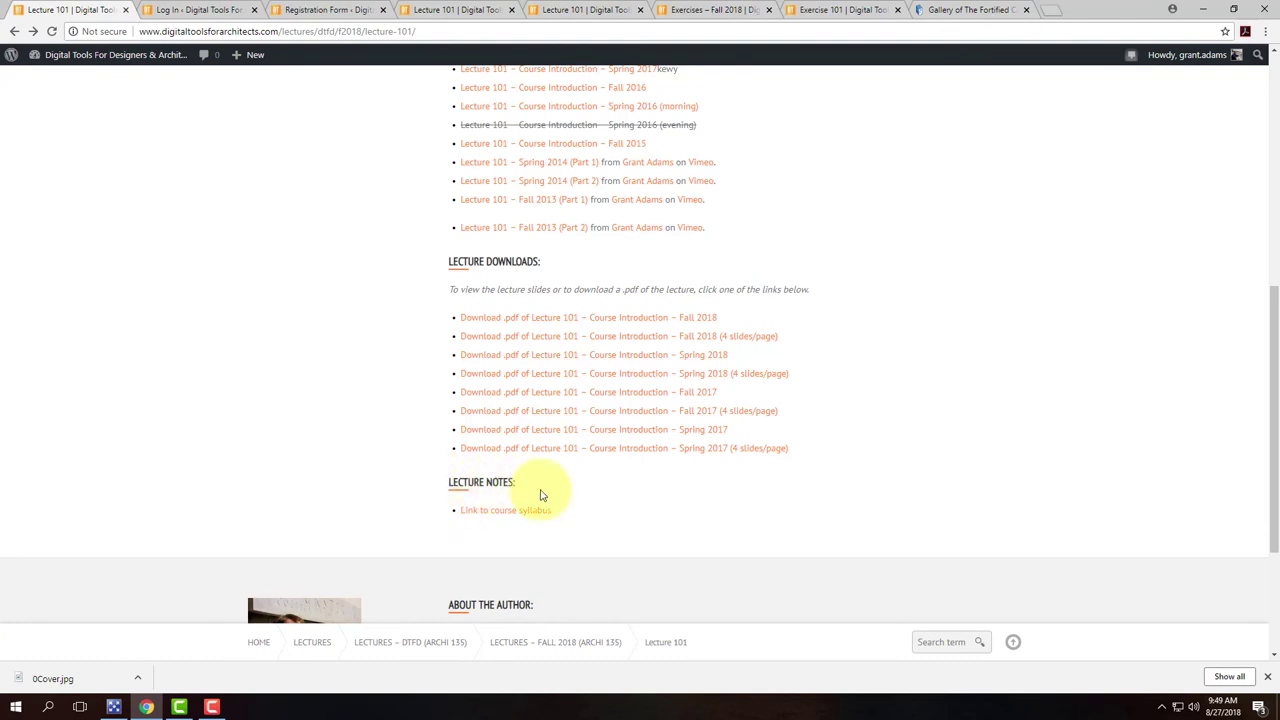
{"action": "scroll", "coordinate": [598, 522], "scroll_direction": "down", "scroll_amount": 2}
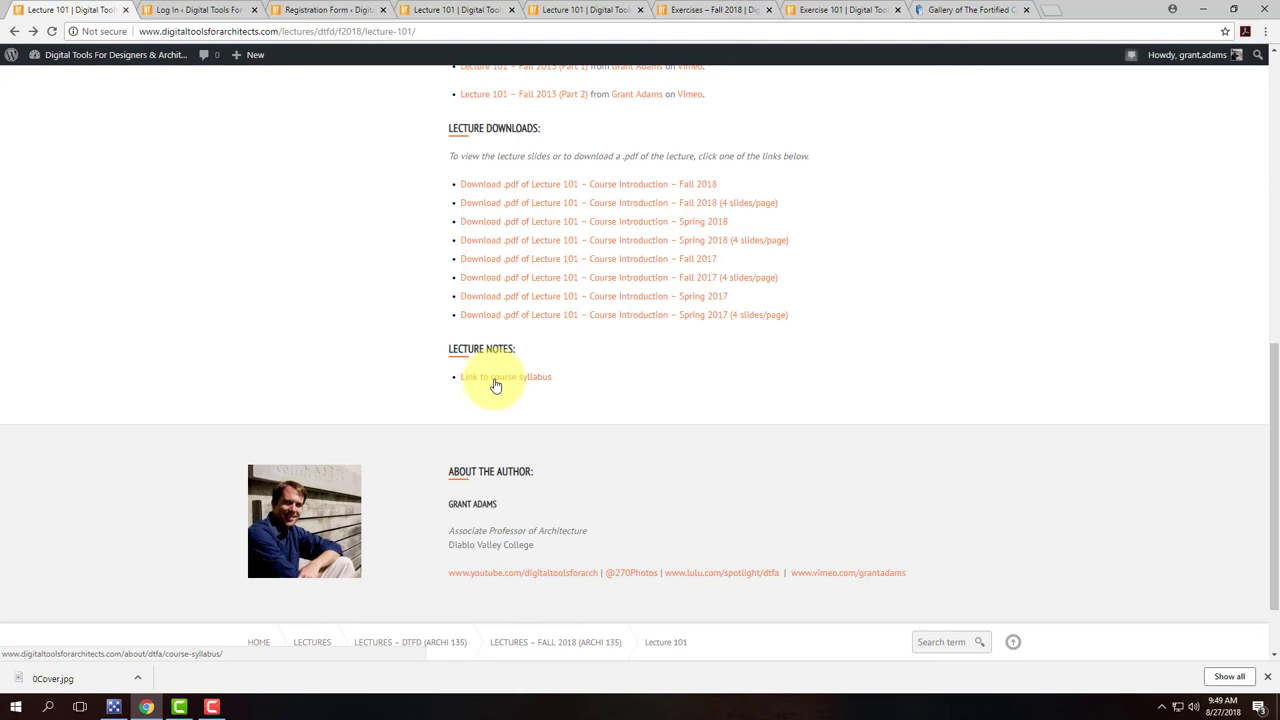
{"action": "scroll", "coordinate": [495, 385], "scroll_direction": "up", "scroll_amount": 7}
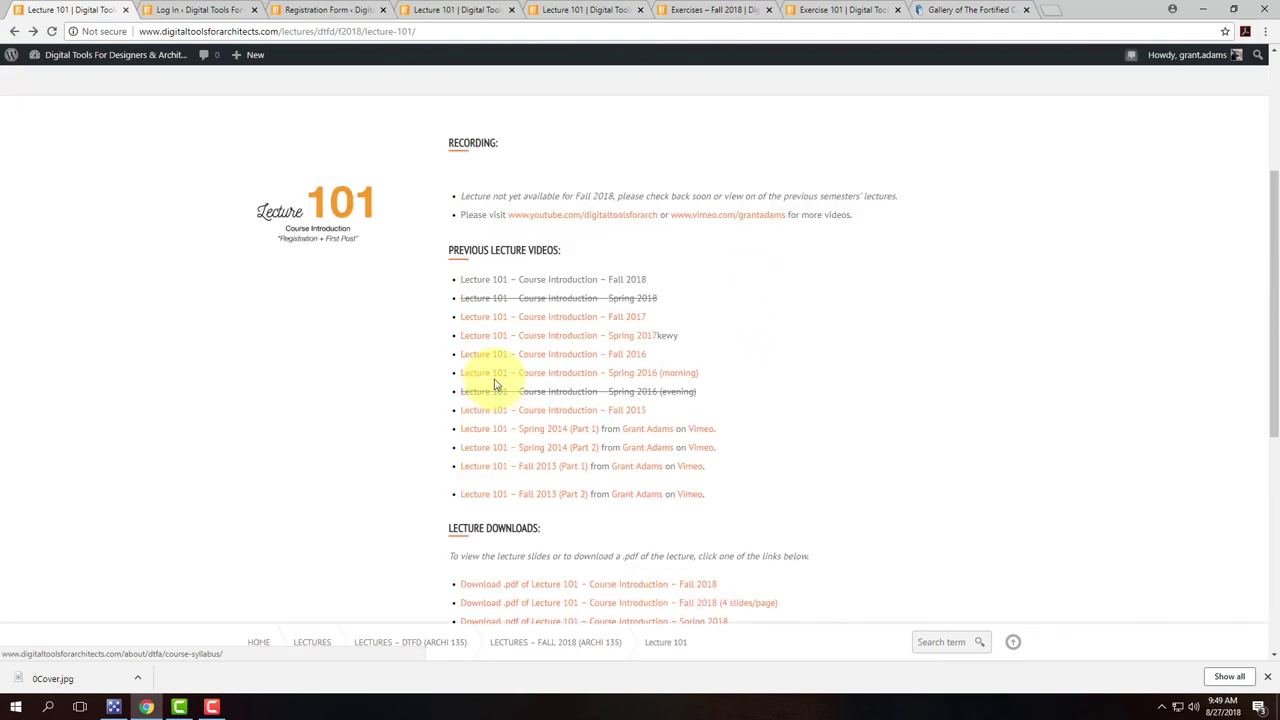
{"action": "mouse_move", "coordinate": [632, 207]}
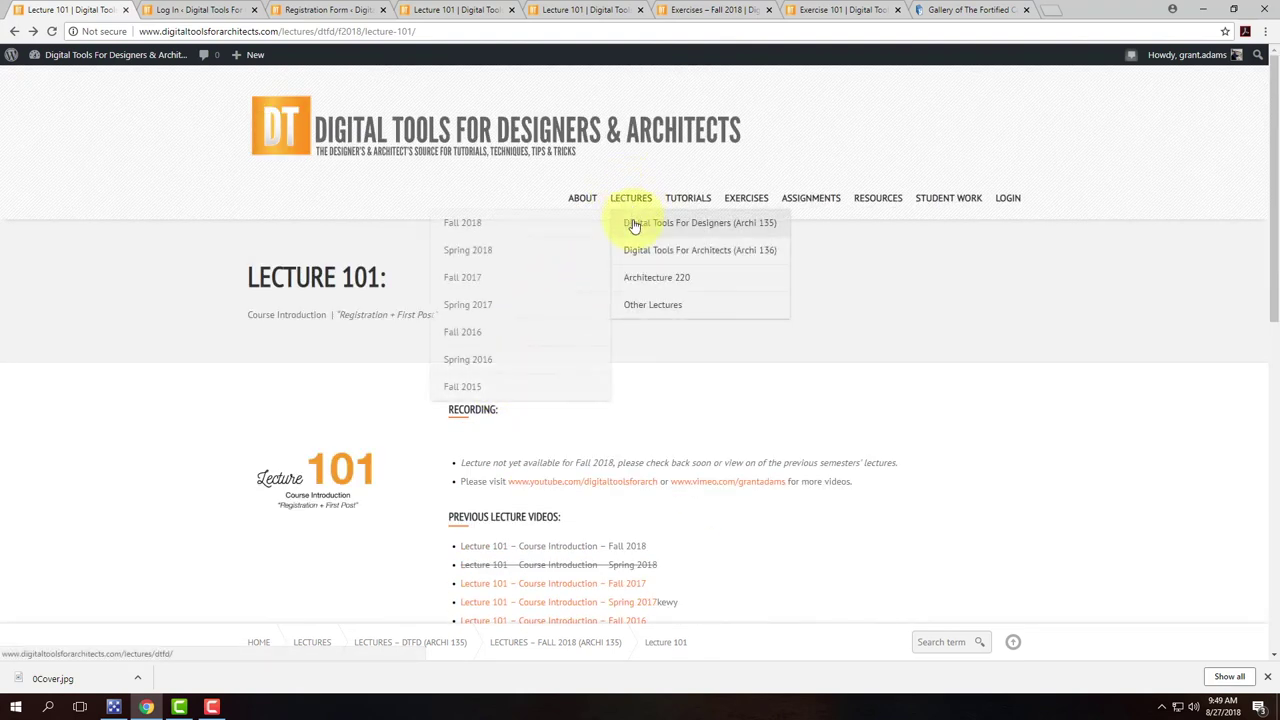
- Open Spring 2018 Lecture 105: Blending Modes in Photoshop and scroll through the page
{"action": "left_click", "coordinate": [569, 258]}
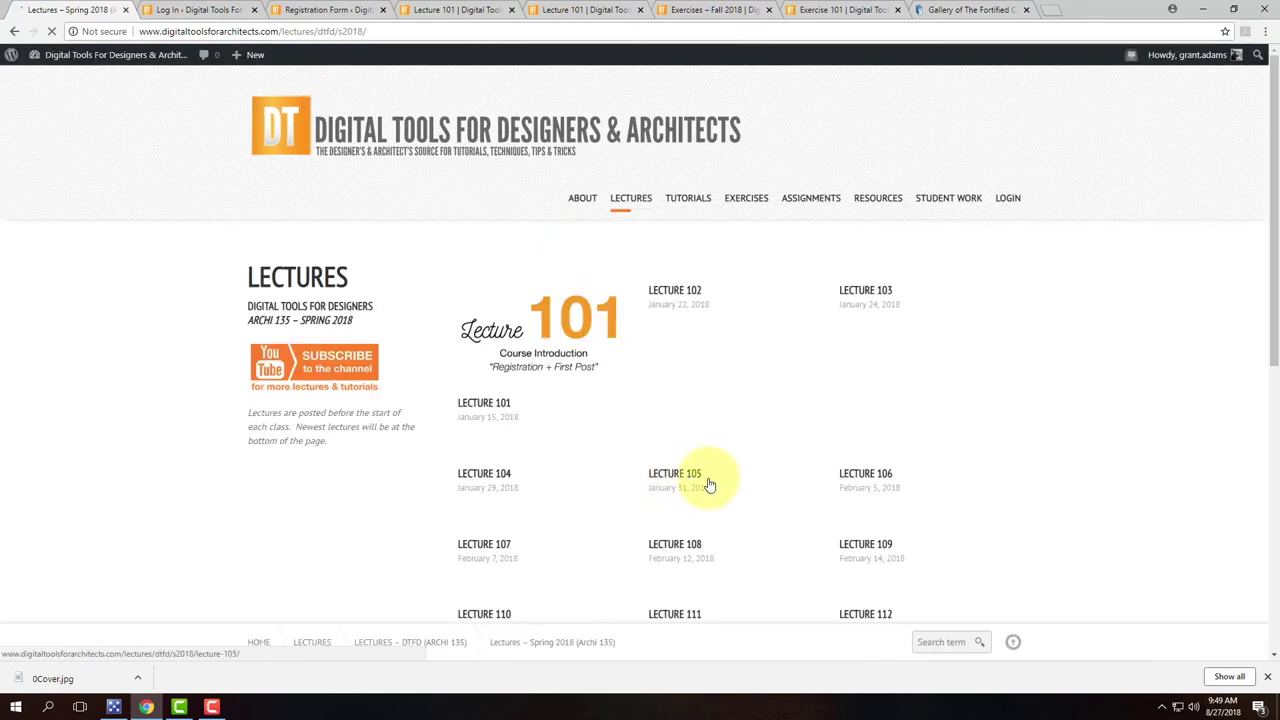
{"action": "left_click", "coordinate": [703, 514]}
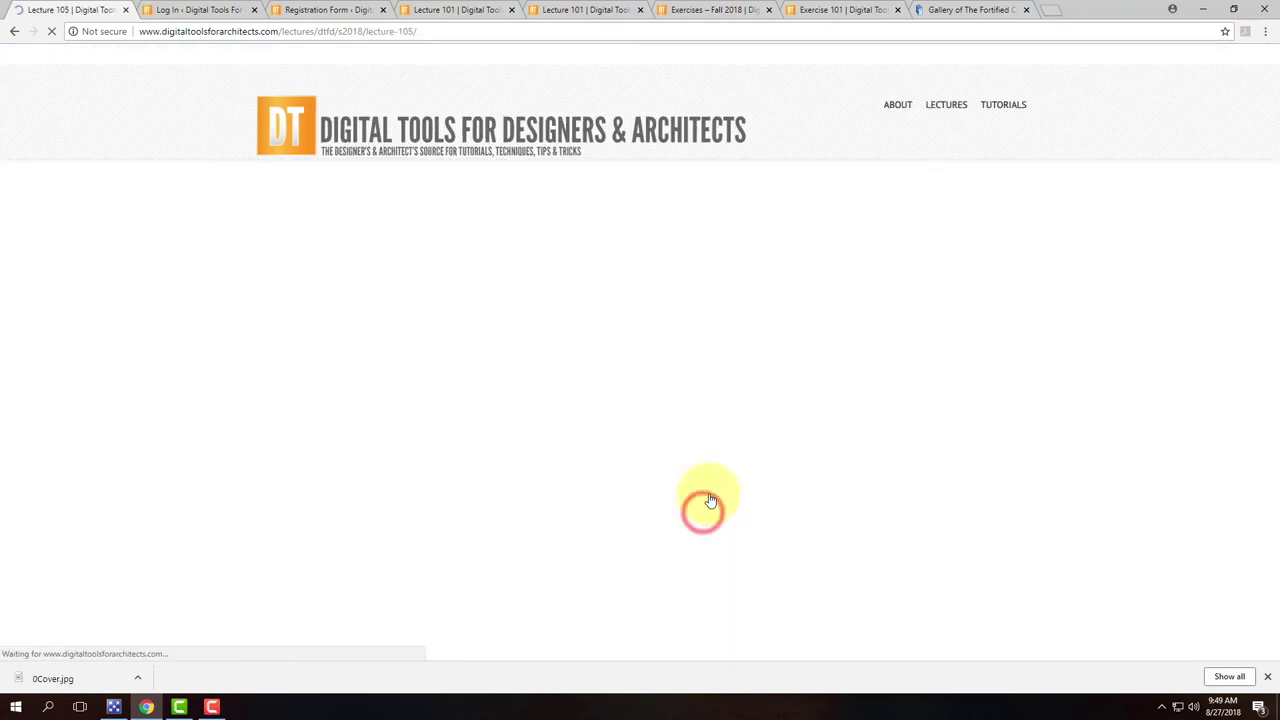
{"action": "scroll", "coordinate": [812, 477], "scroll_direction": "down", "scroll_amount": 3}
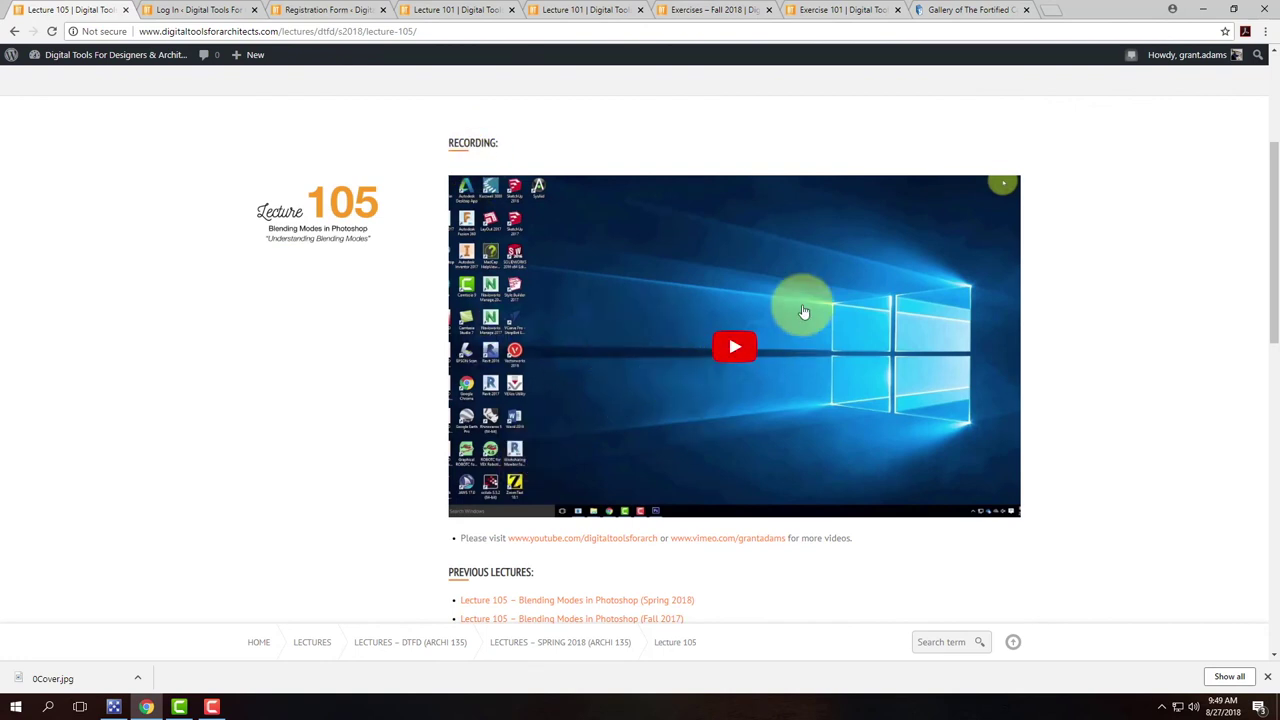
{"action": "scroll", "coordinate": [856, 377], "scroll_direction": "down", "scroll_amount": 1}
{"action": "scroll", "coordinate": [677, 354], "scroll_direction": "down", "scroll_amount": 2}
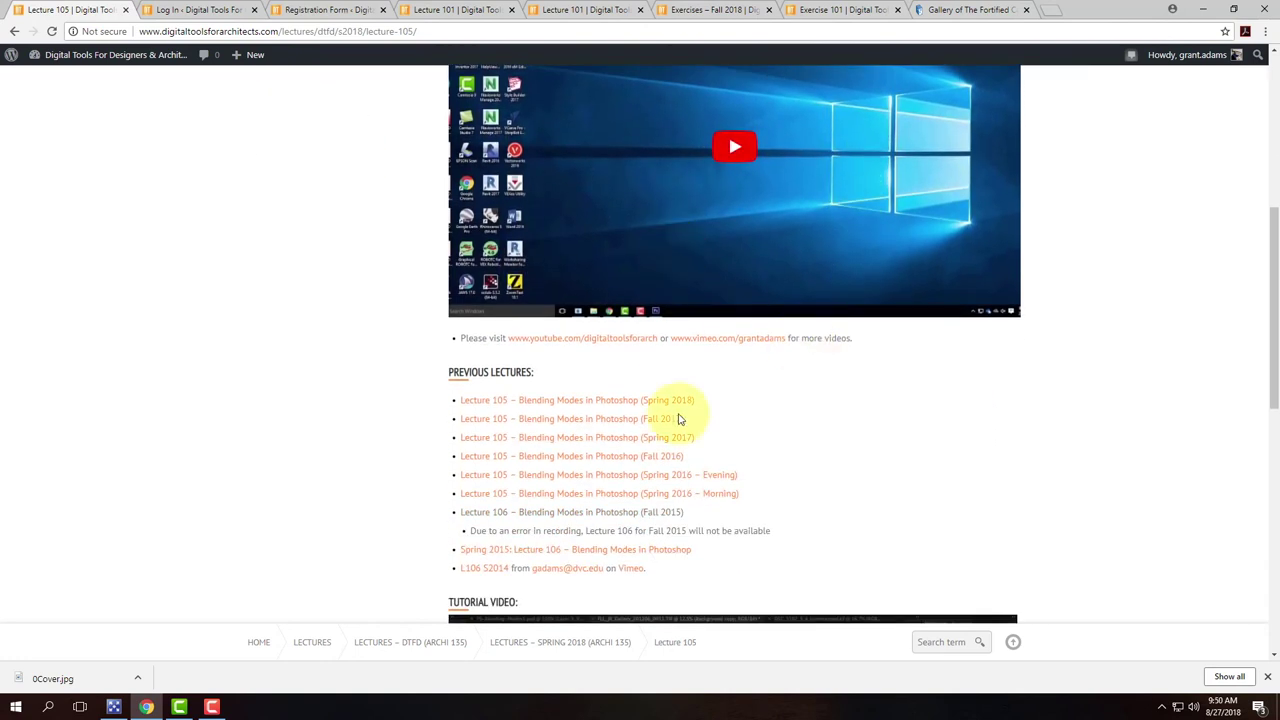
{"action": "scroll", "coordinate": [690, 434], "scroll_direction": "down", "scroll_amount": 4}
{"action": "scroll", "coordinate": [700, 434], "scroll_direction": "down", "scroll_amount": 2}
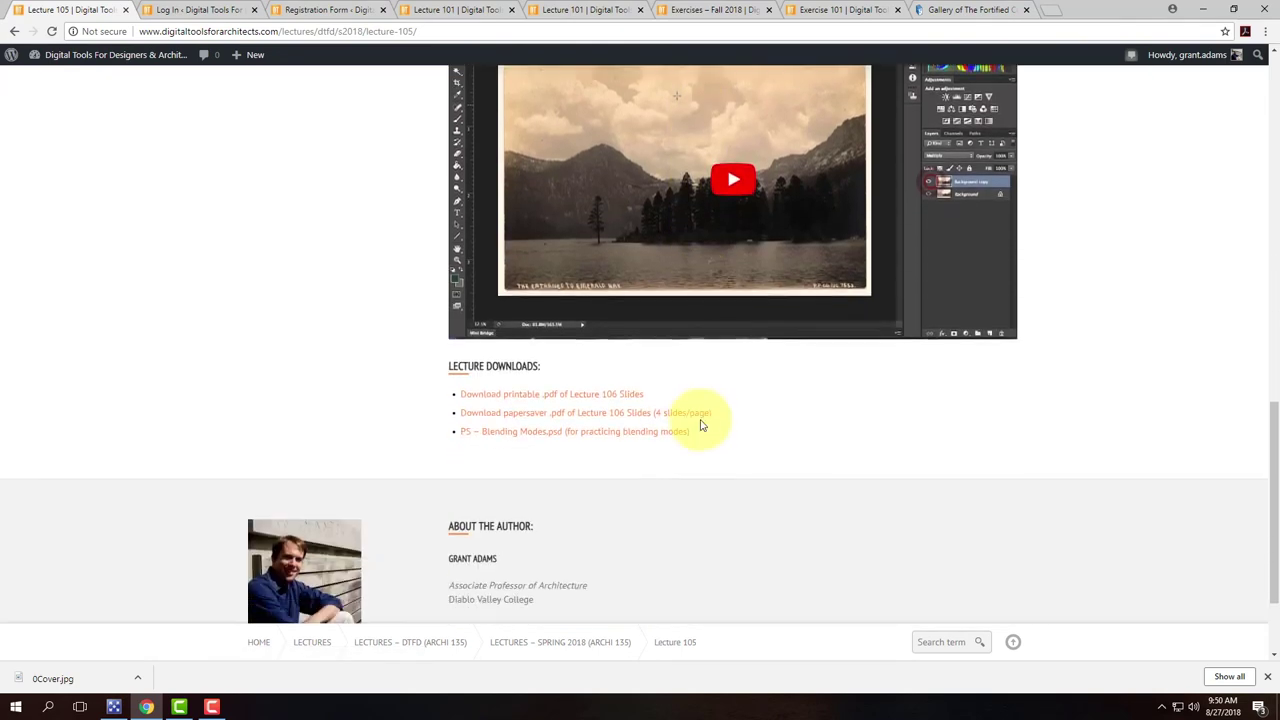
{"action": "scroll", "coordinate": [714, 463], "scroll_direction": "up", "scroll_amount": 3}
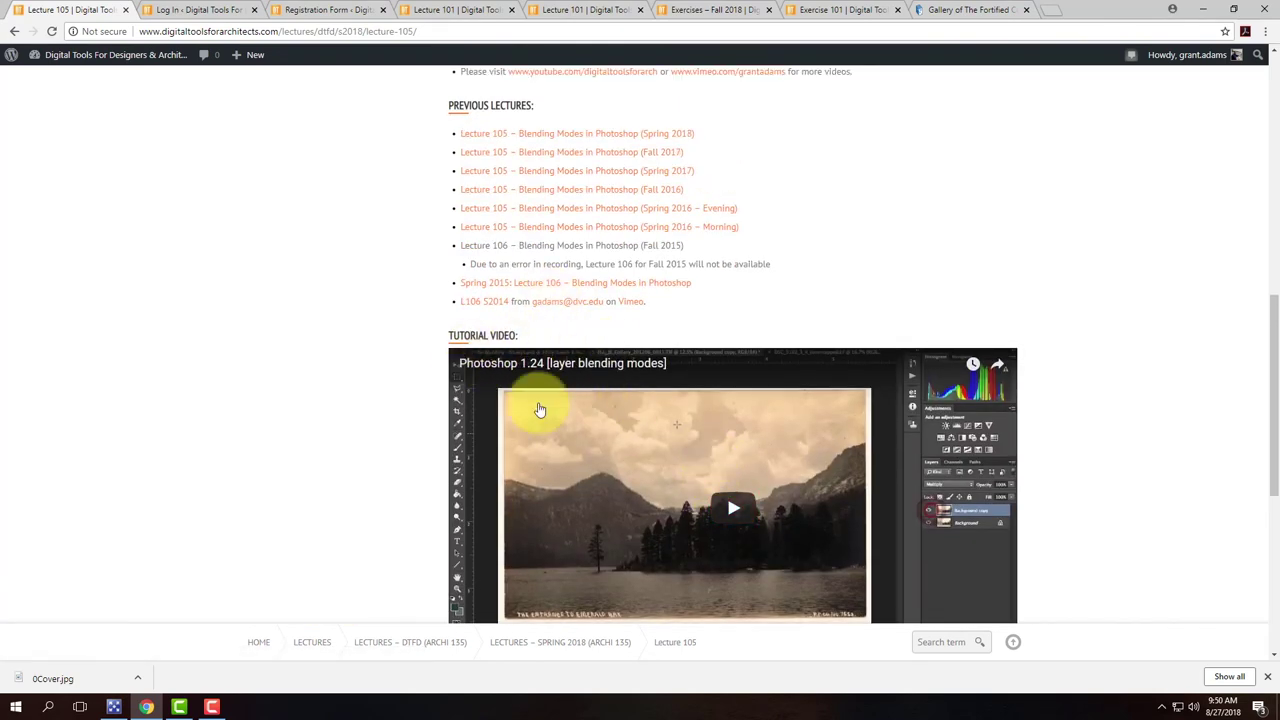
{"action": "scroll", "coordinate": [686, 471], "scroll_direction": "down", "scroll_amount": 3}
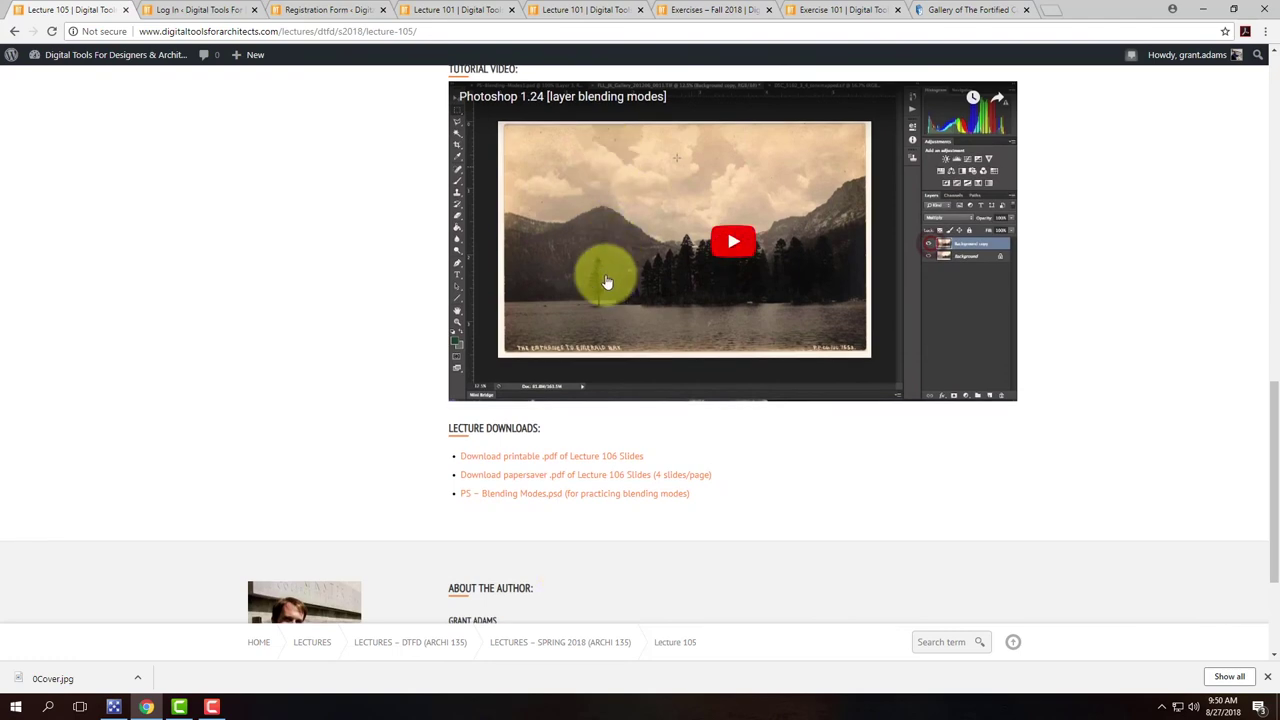
{"action": "scroll", "coordinate": [605, 280], "scroll_direction": "up", "scroll_amount": 8}
{"action": "scroll", "coordinate": [605, 280], "scroll_direction": "up", "scroll_amount": 2}
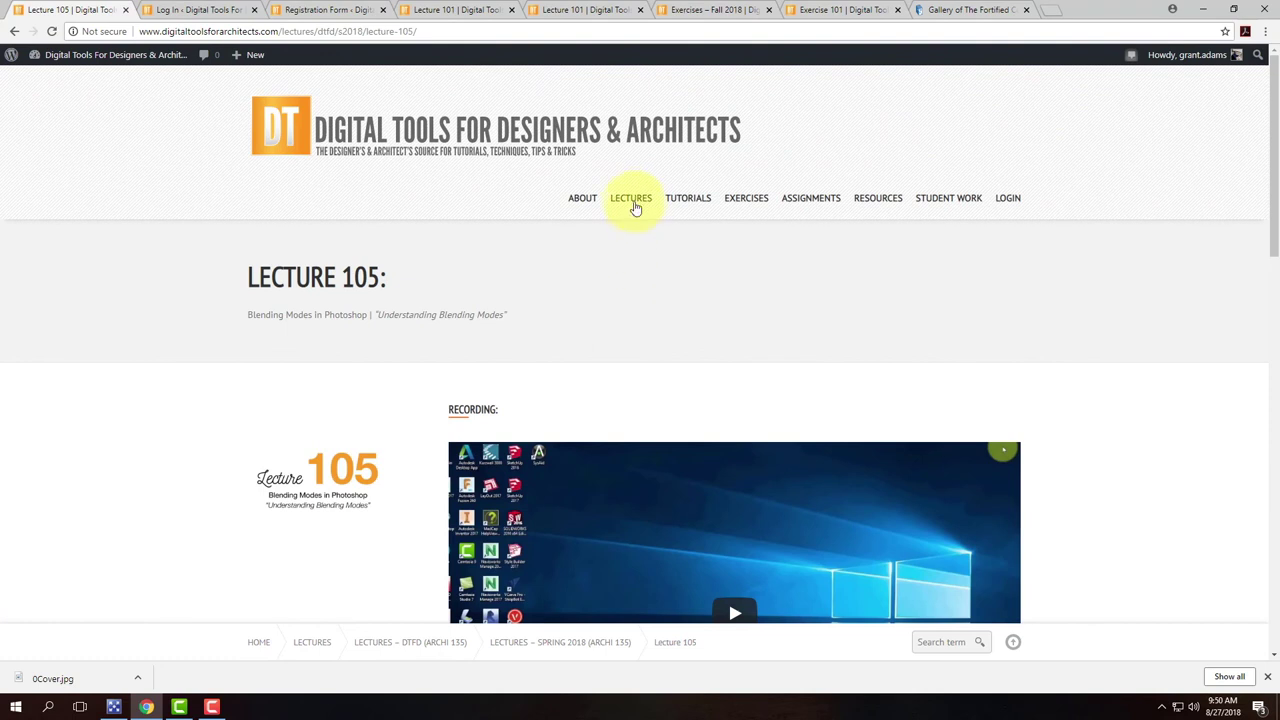
- Open the Photoshop 1.2 [levels] tutorial from the Tutorials > Photoshop menu
{"action": "mouse_move", "coordinate": [692, 200]}
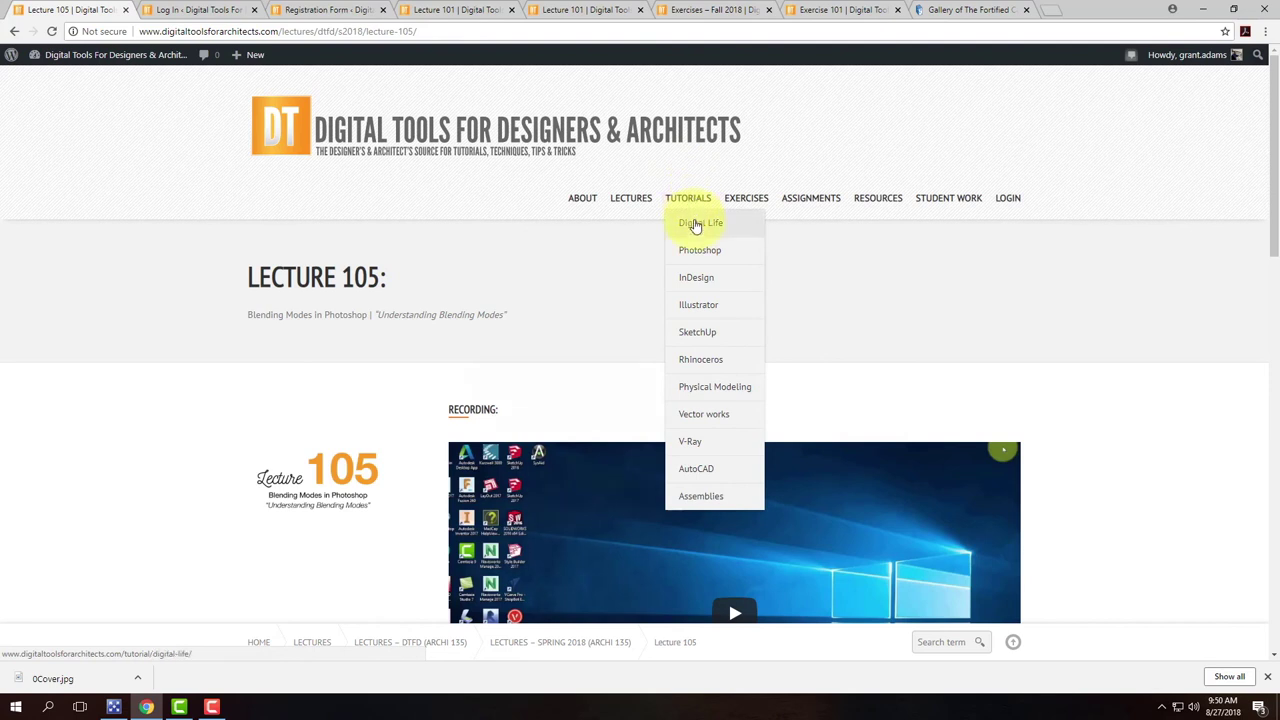
{"action": "mouse_move", "coordinate": [697, 230]}
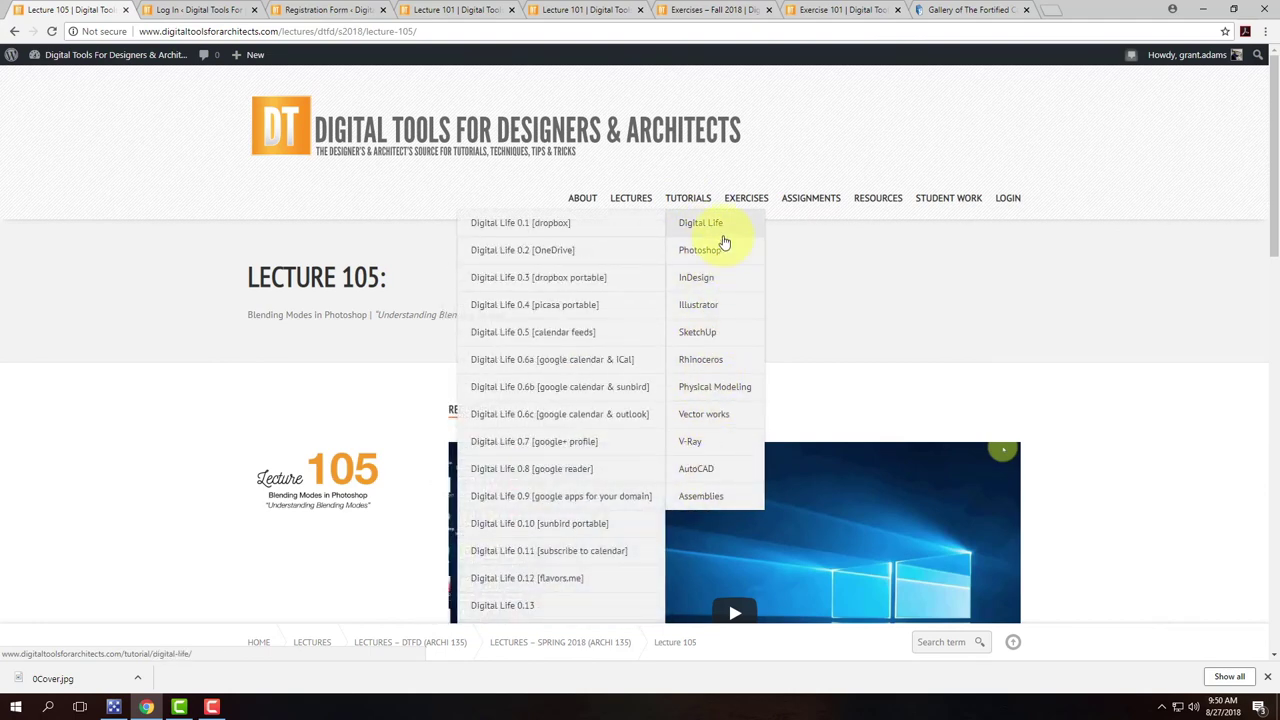
{"action": "mouse_move", "coordinate": [724, 311]}
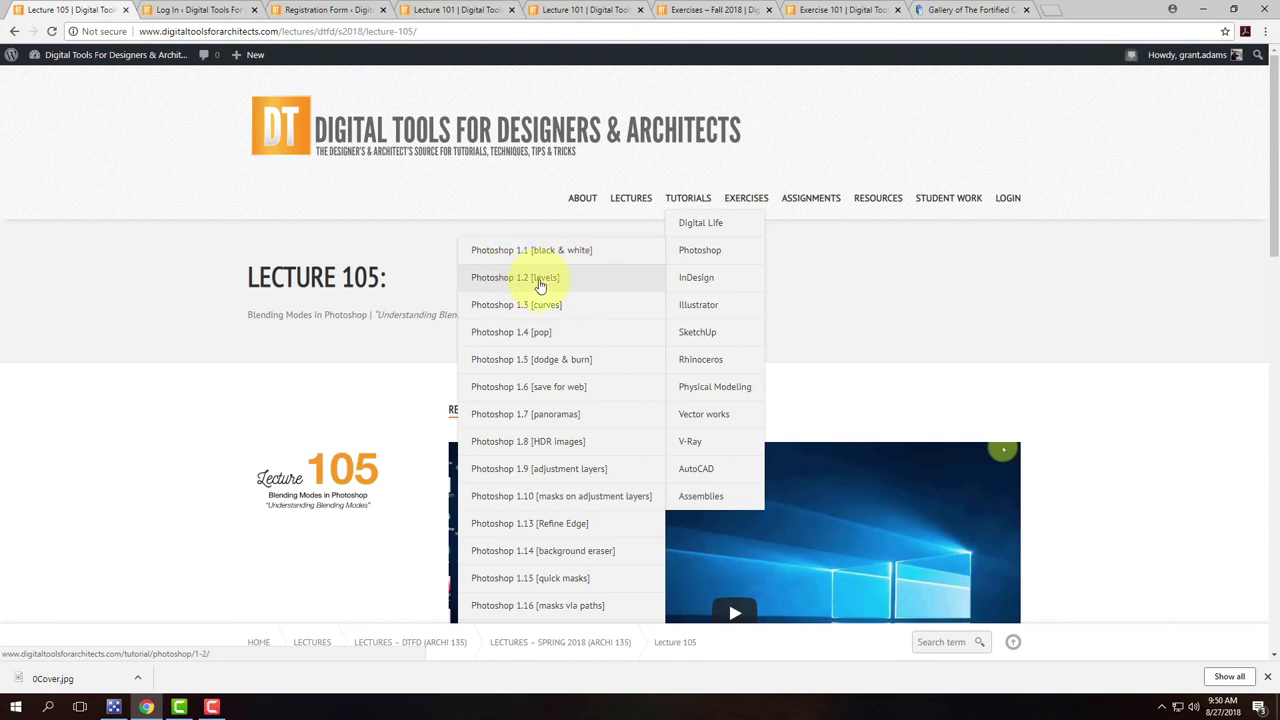
{"action": "left_click", "coordinate": [540, 284]}
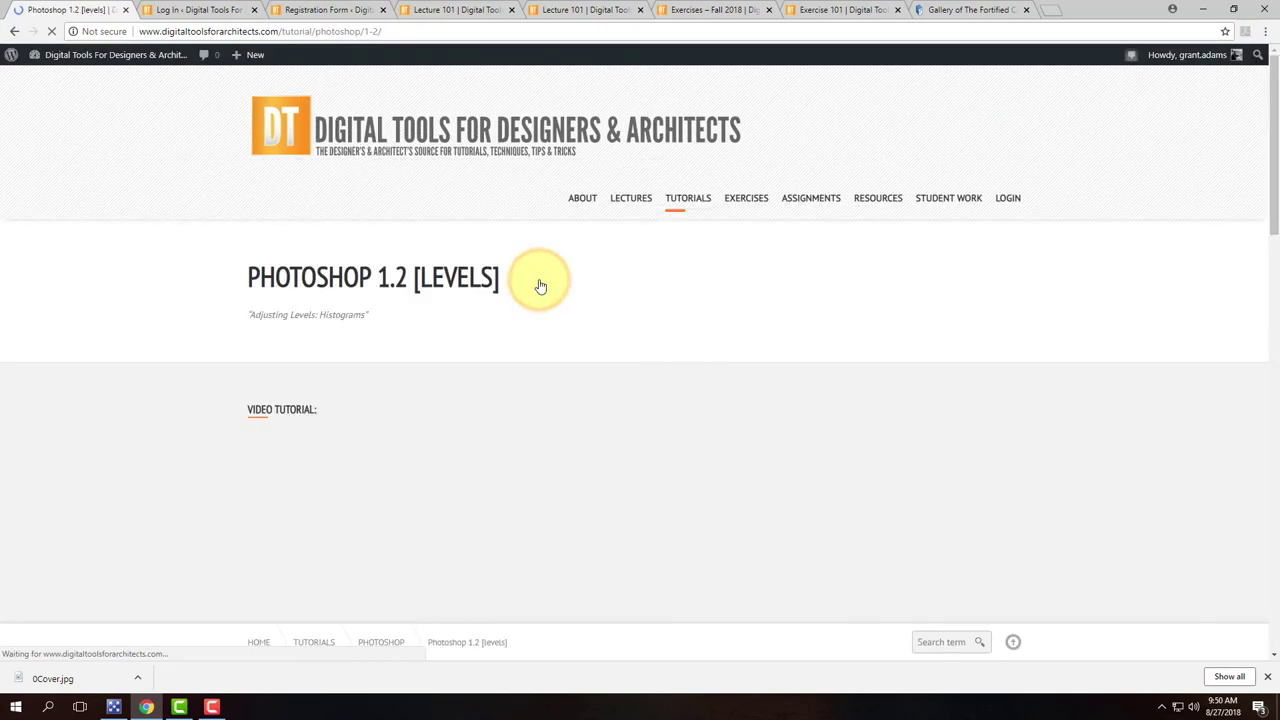
- Read through the 'Adjusting Levels: Histograms' tutorial steps and downloads
{"action": "scroll", "coordinate": [711, 312], "scroll_direction": "down", "scroll_amount": 1}
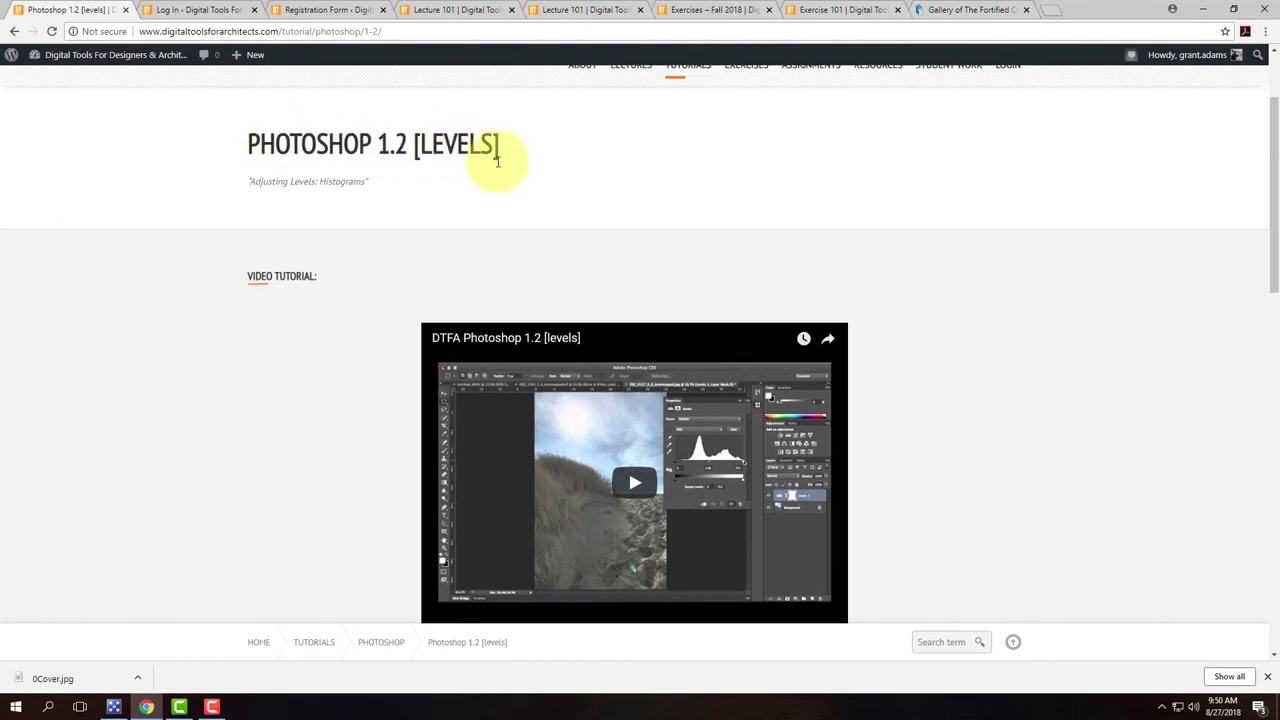
{"action": "scroll", "coordinate": [560, 210], "scroll_direction": "down", "scroll_amount": 2}
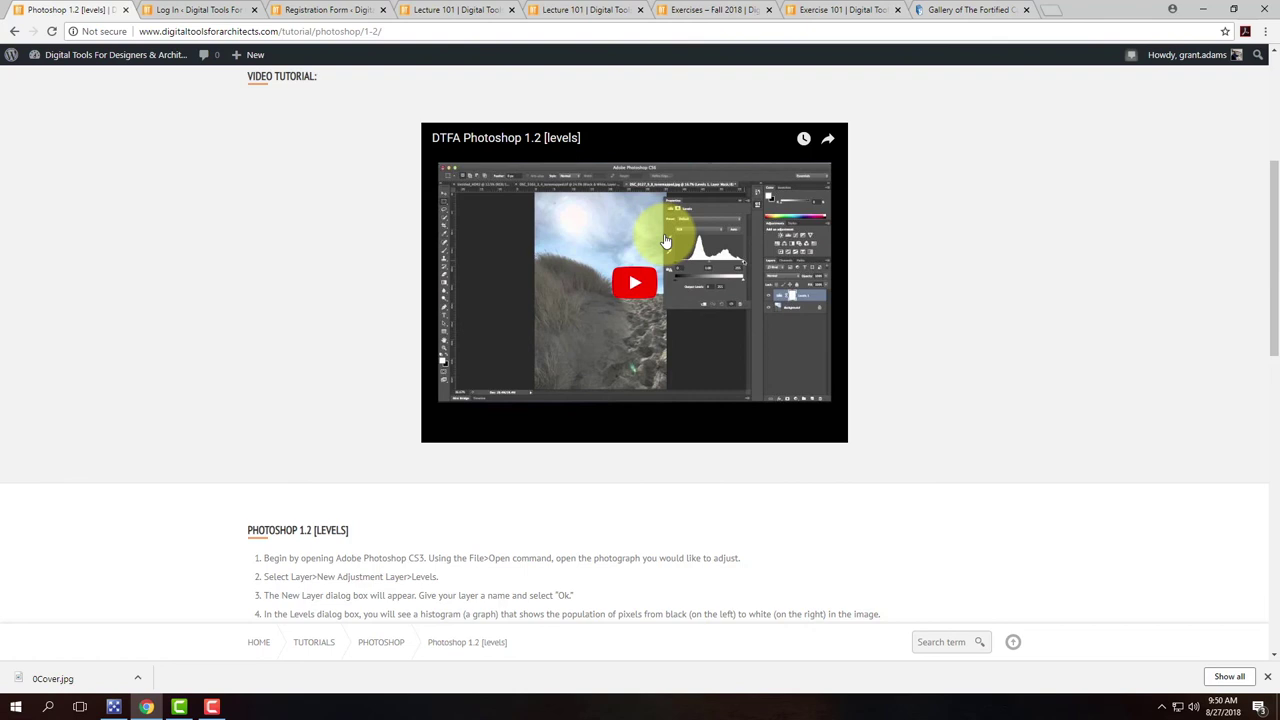
{"action": "scroll", "coordinate": [665, 241], "scroll_direction": "down", "scroll_amount": 4}
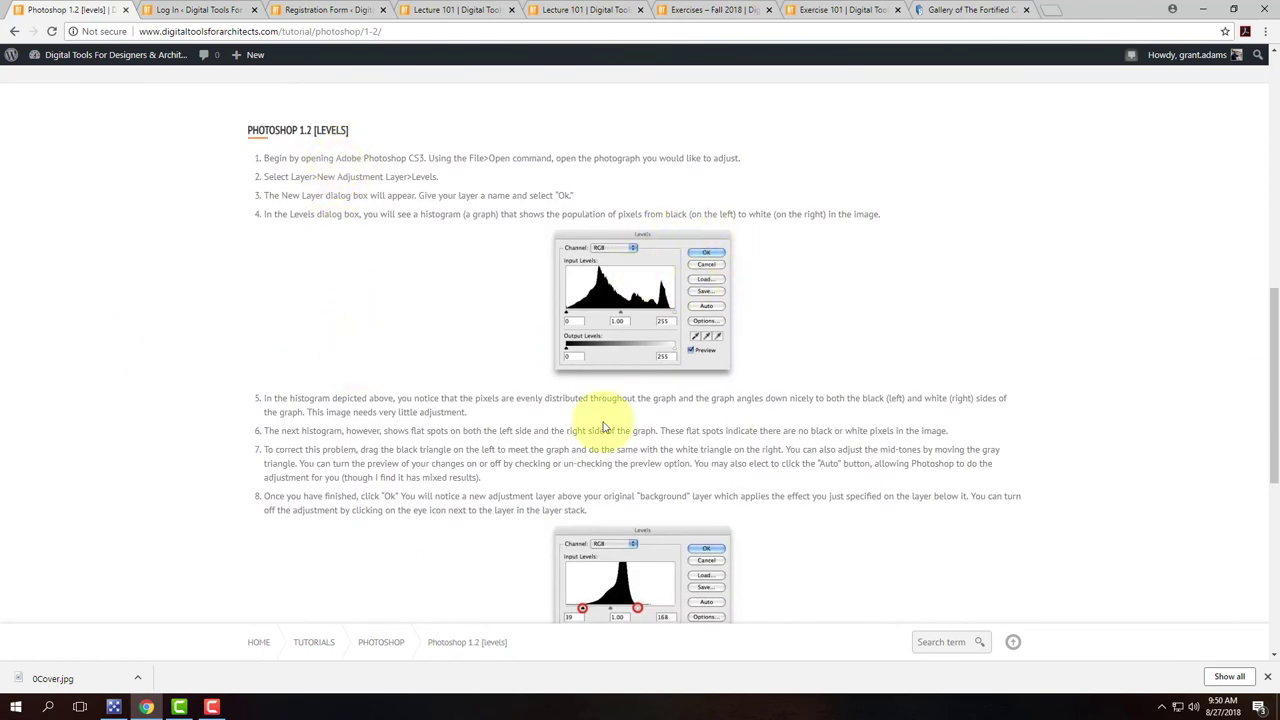
{"action": "scroll", "coordinate": [614, 430], "scroll_direction": "down", "scroll_amount": 1}
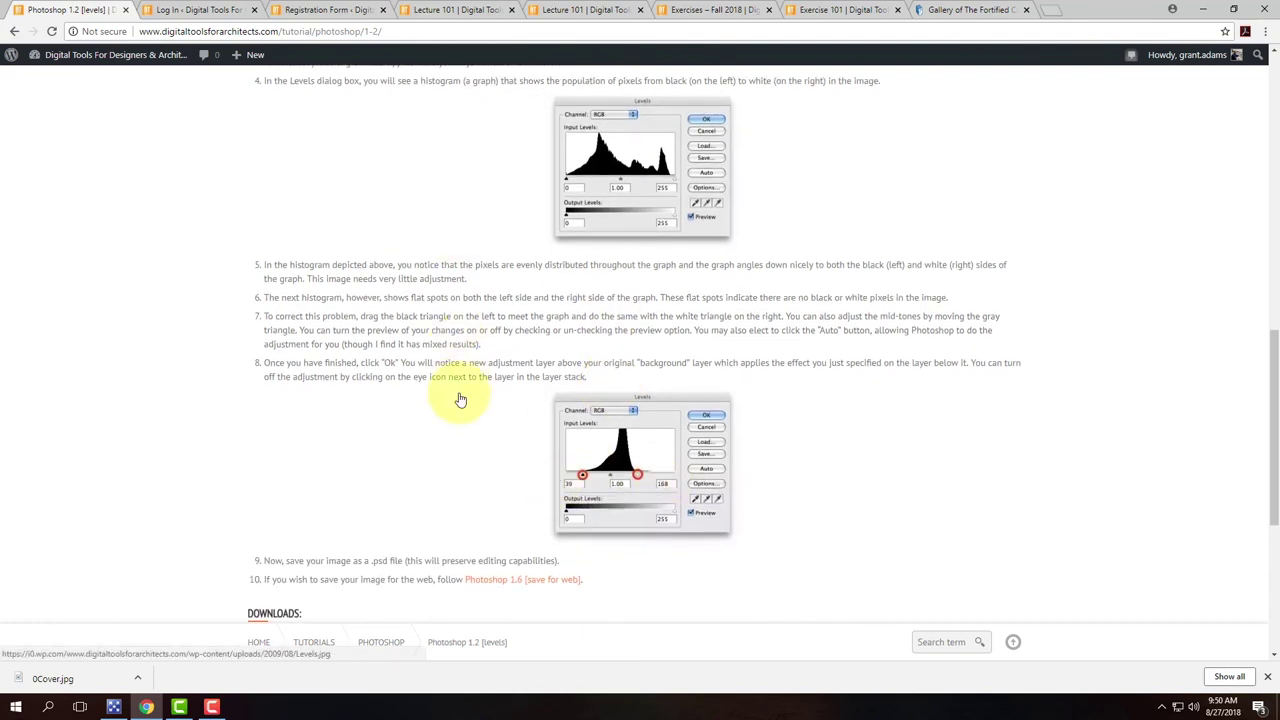
{"action": "scroll", "coordinate": [444, 482], "scroll_direction": "down", "scroll_amount": 1}
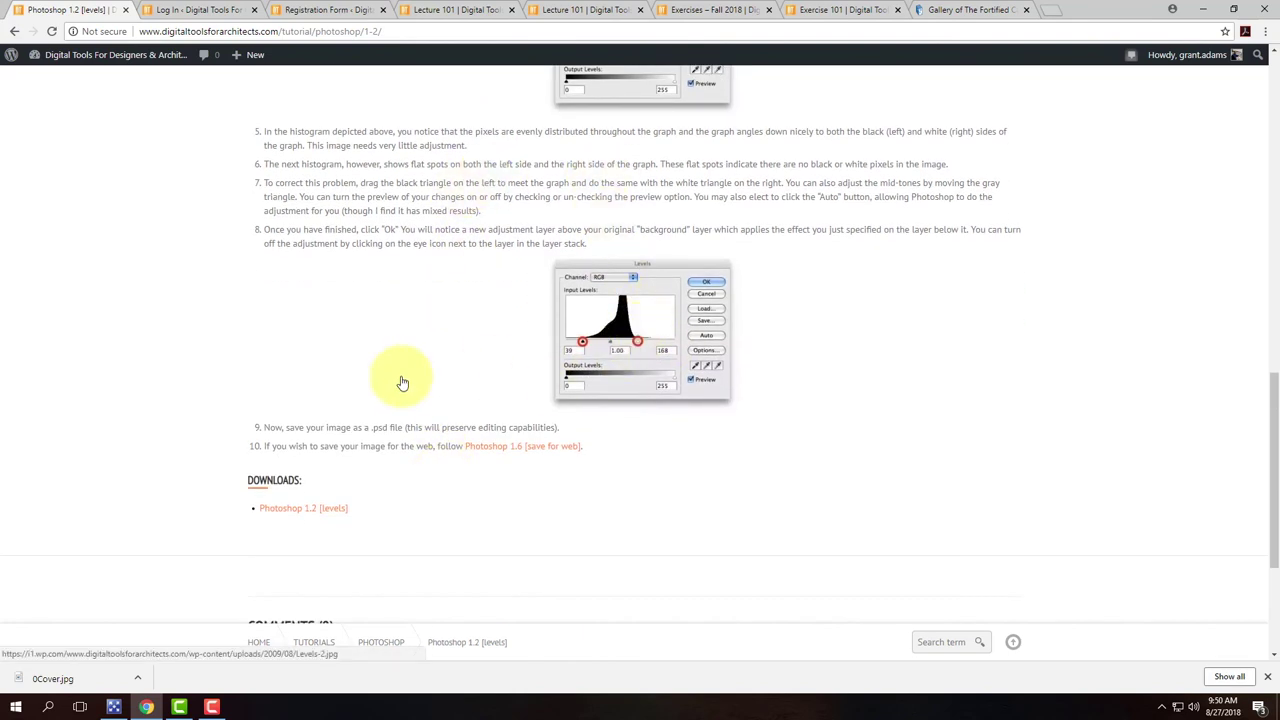
{"action": "scroll", "coordinate": [401, 382], "scroll_direction": "down", "scroll_amount": 2}
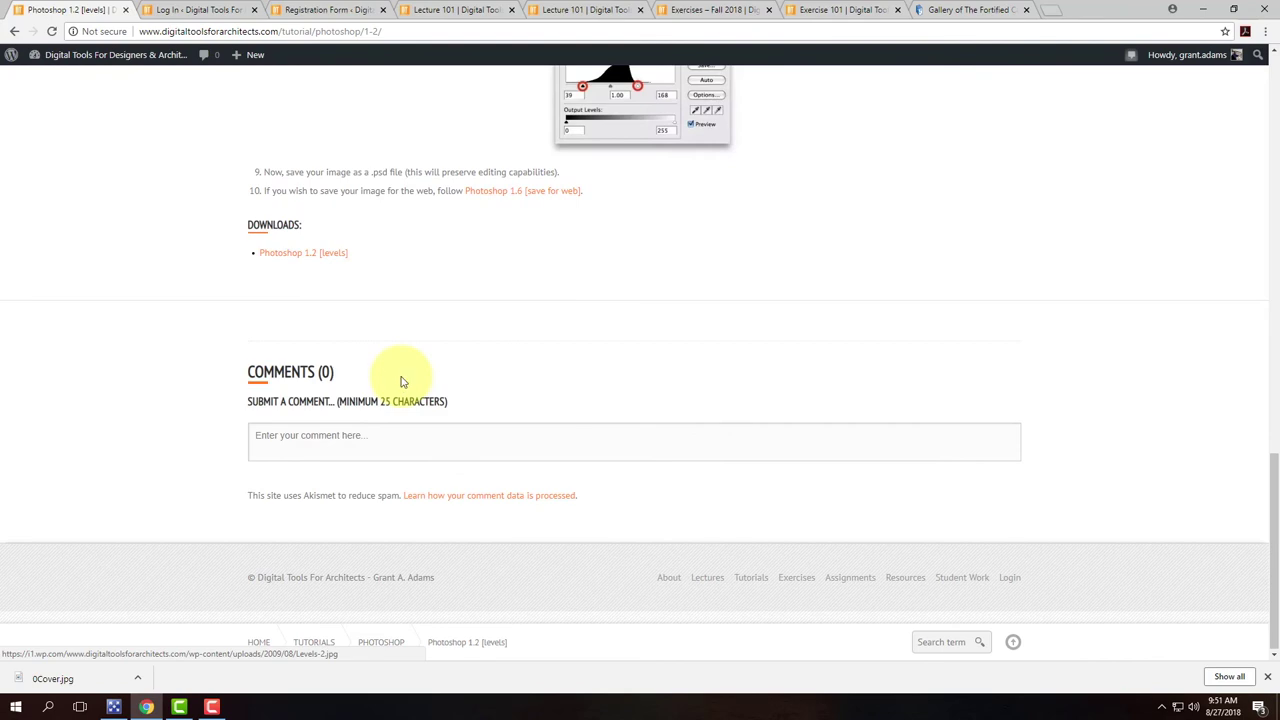
{"action": "scroll", "coordinate": [401, 382], "scroll_direction": "up", "scroll_amount": 6}
{"action": "scroll", "coordinate": [401, 382], "scroll_direction": "up", "scroll_amount": 3}
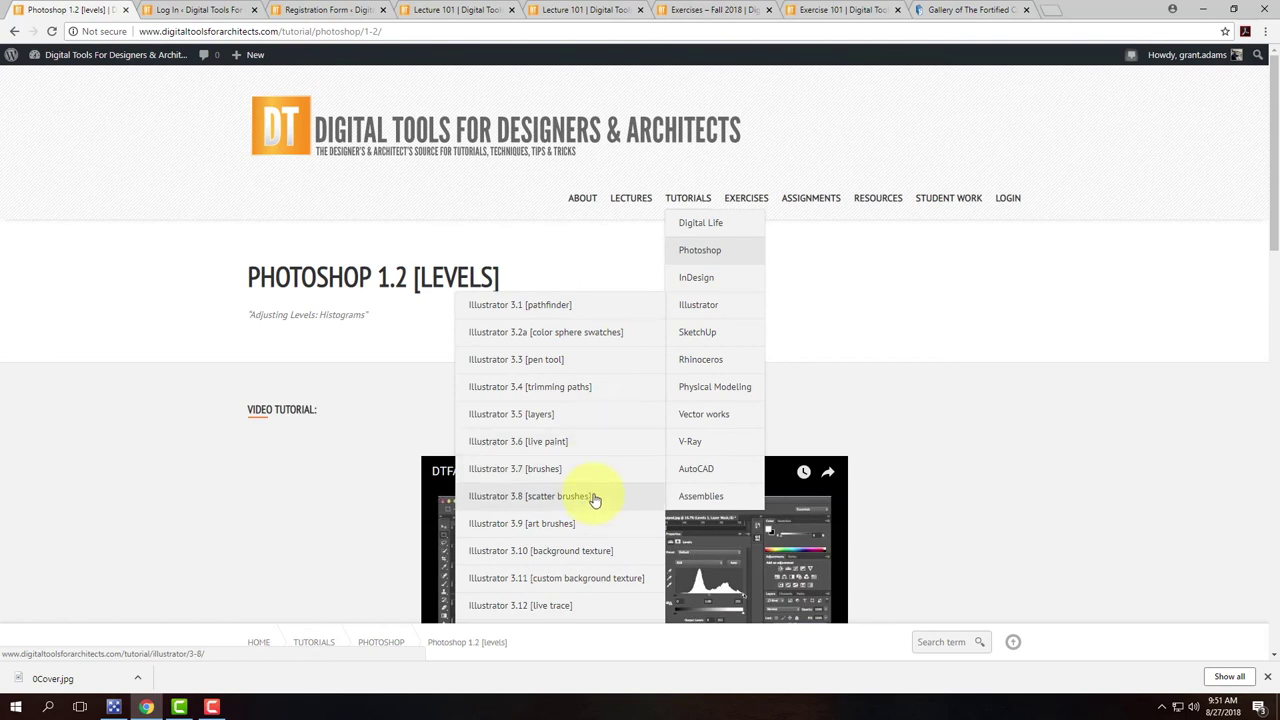
{"action": "scroll", "coordinate": [612, 556], "scroll_direction": "down", "scroll_amount": 1}
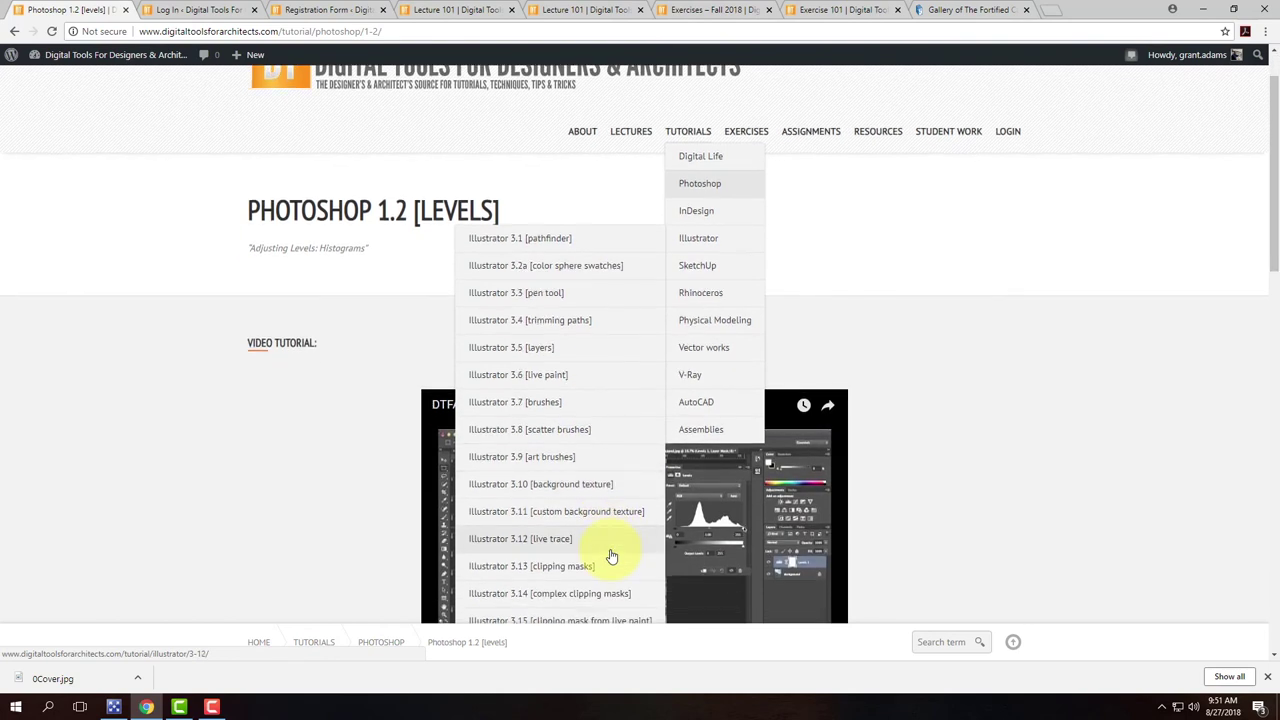
- Open the Illustrator 3.15 [clipping mask from live paint] tutorial and scroll through its steps
{"action": "left_click", "coordinate": [610, 610]}
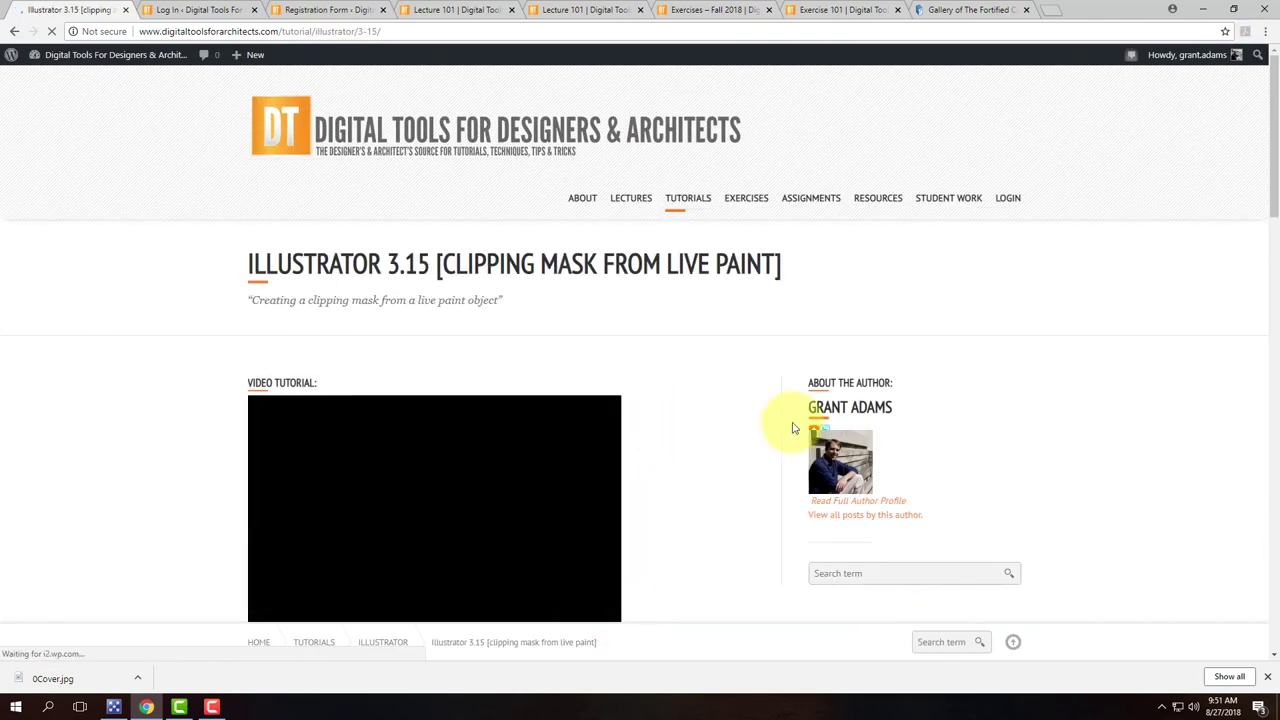
{"action": "scroll", "coordinate": [757, 360], "scroll_direction": "down", "scroll_amount": 4}
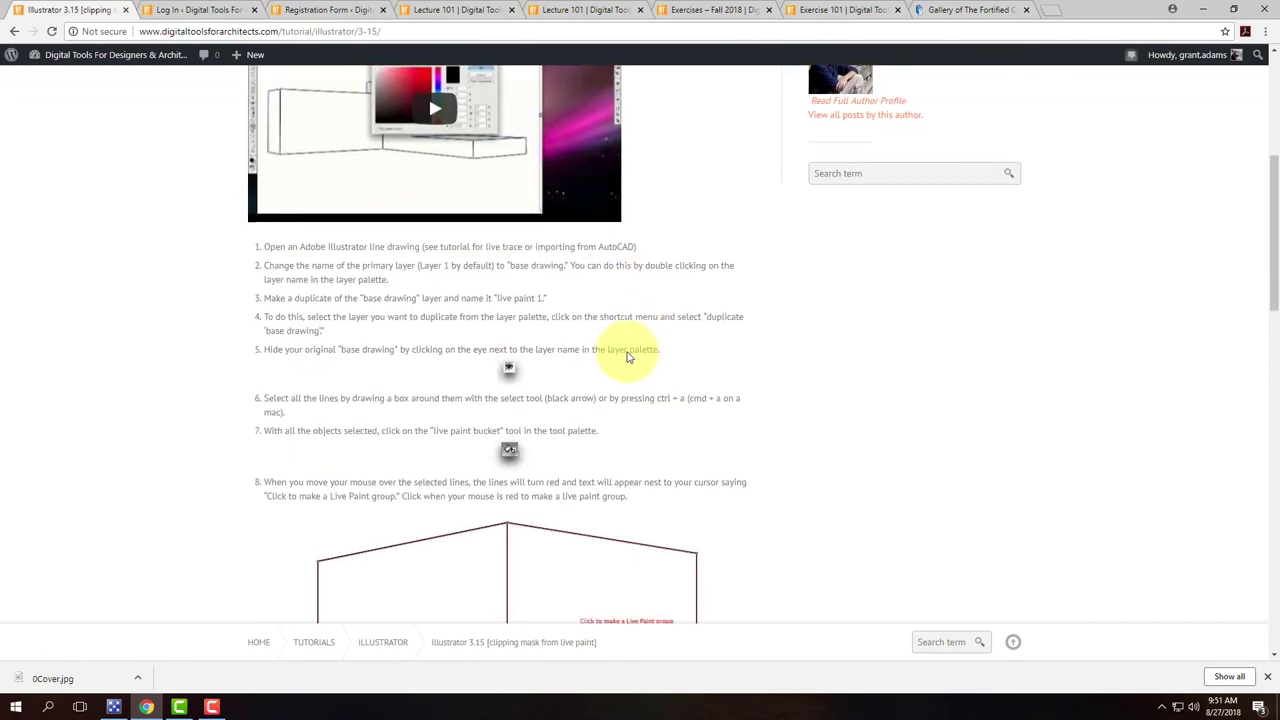
{"action": "scroll", "coordinate": [650, 360], "scroll_direction": "down", "scroll_amount": 9}
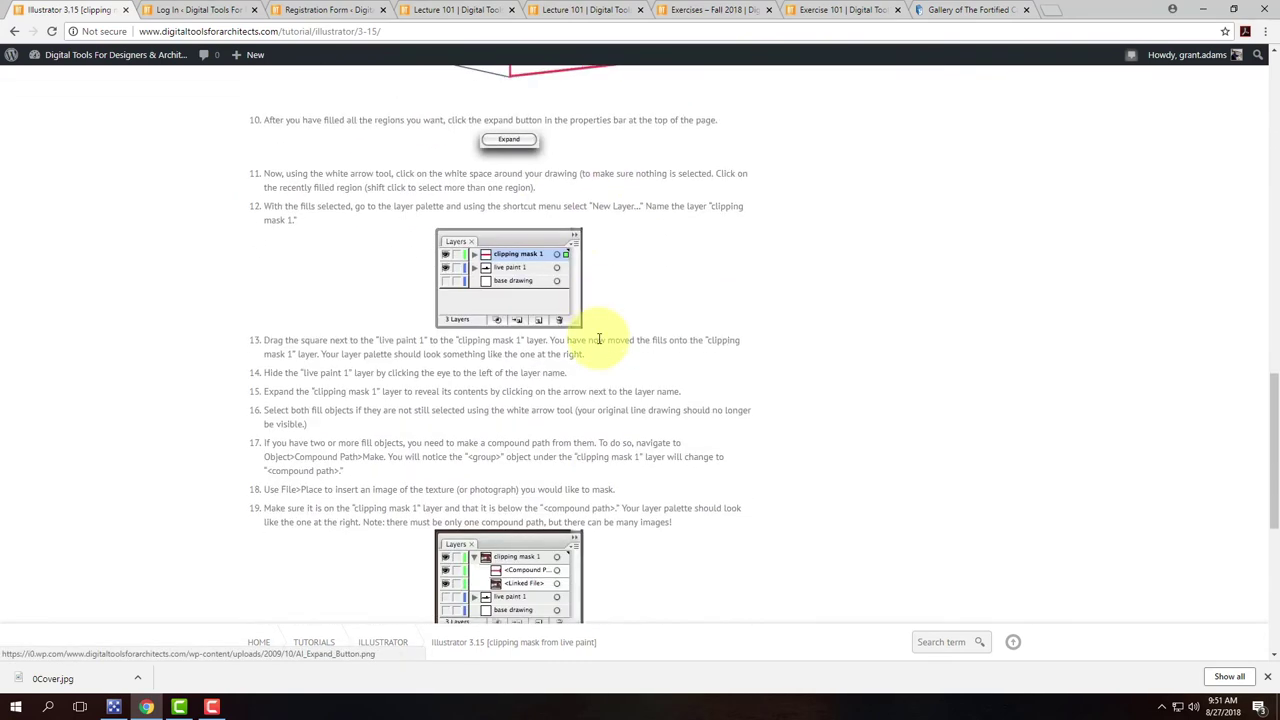
{"action": "scroll", "coordinate": [599, 344], "scroll_direction": "down", "scroll_amount": 3}
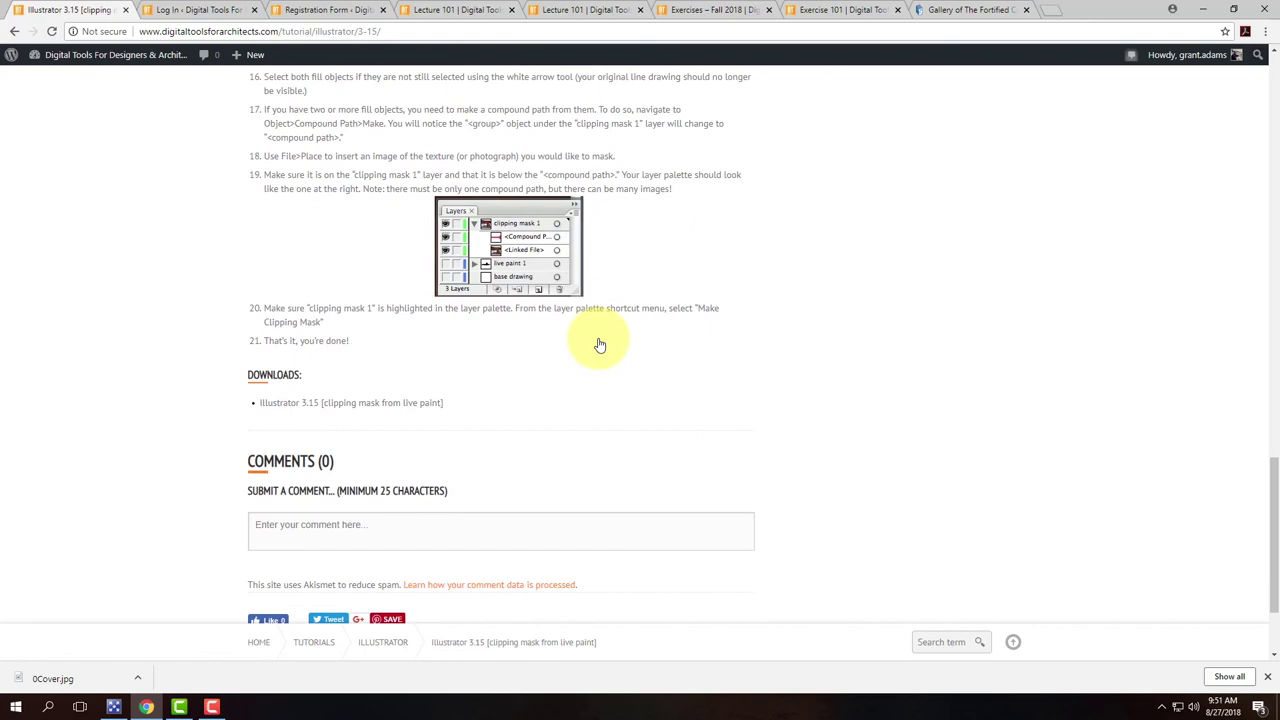
{"action": "scroll", "coordinate": [599, 344], "scroll_direction": "up", "scroll_amount": 15}
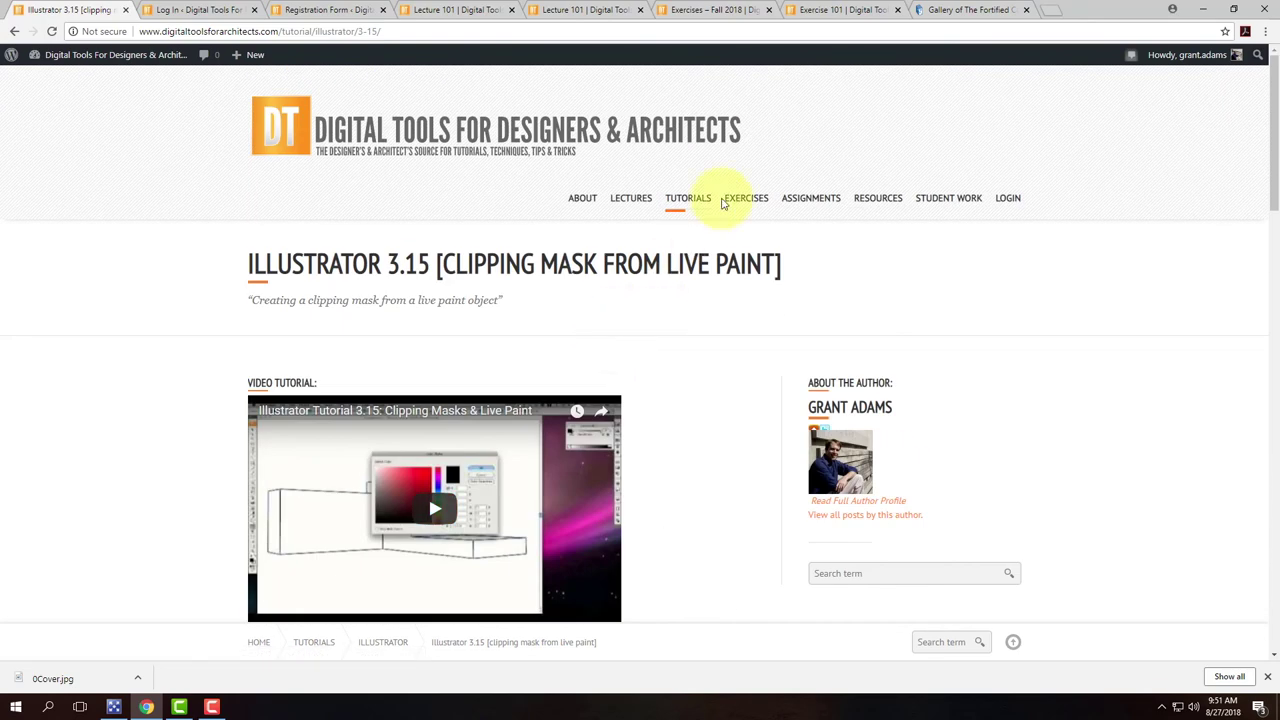
- Open the Assembly 10.3 SketchUp to Photoshop (Sections) tutorial from Tutorials > Assemblies
{"action": "mouse_move", "coordinate": [705, 498]}
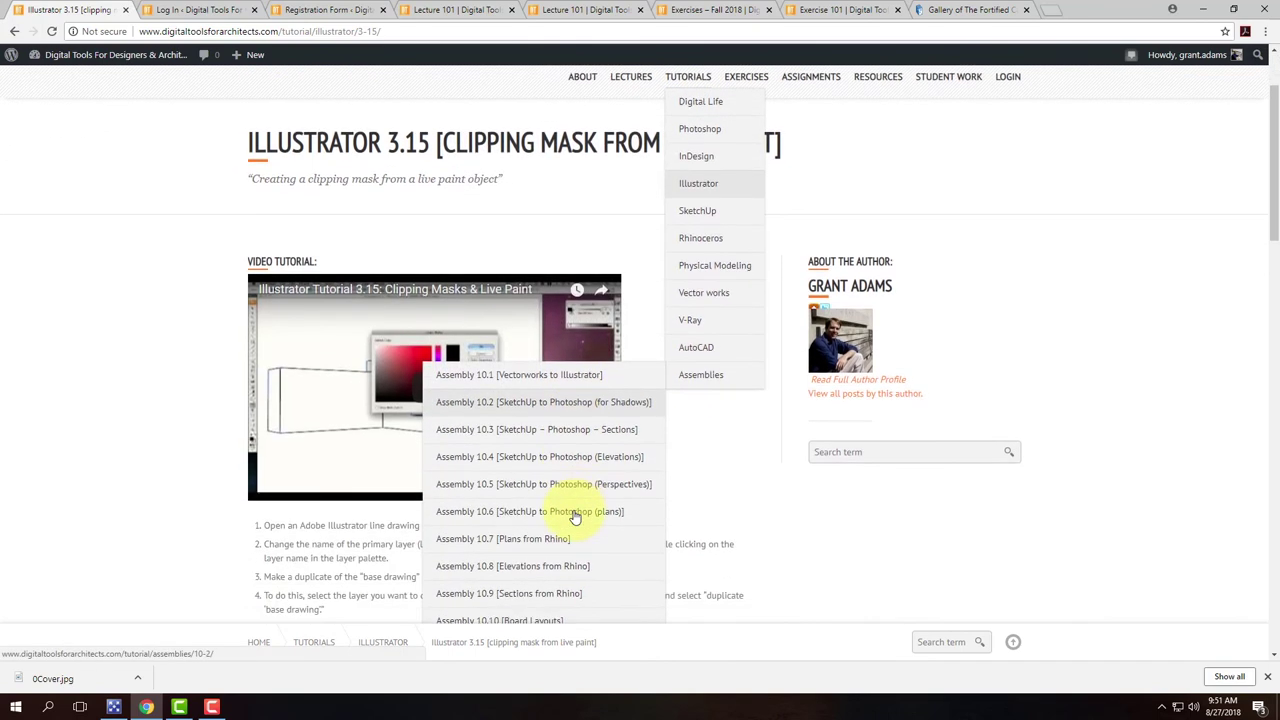
{"action": "scroll", "coordinate": [572, 510], "scroll_direction": "down", "scroll_amount": 1}
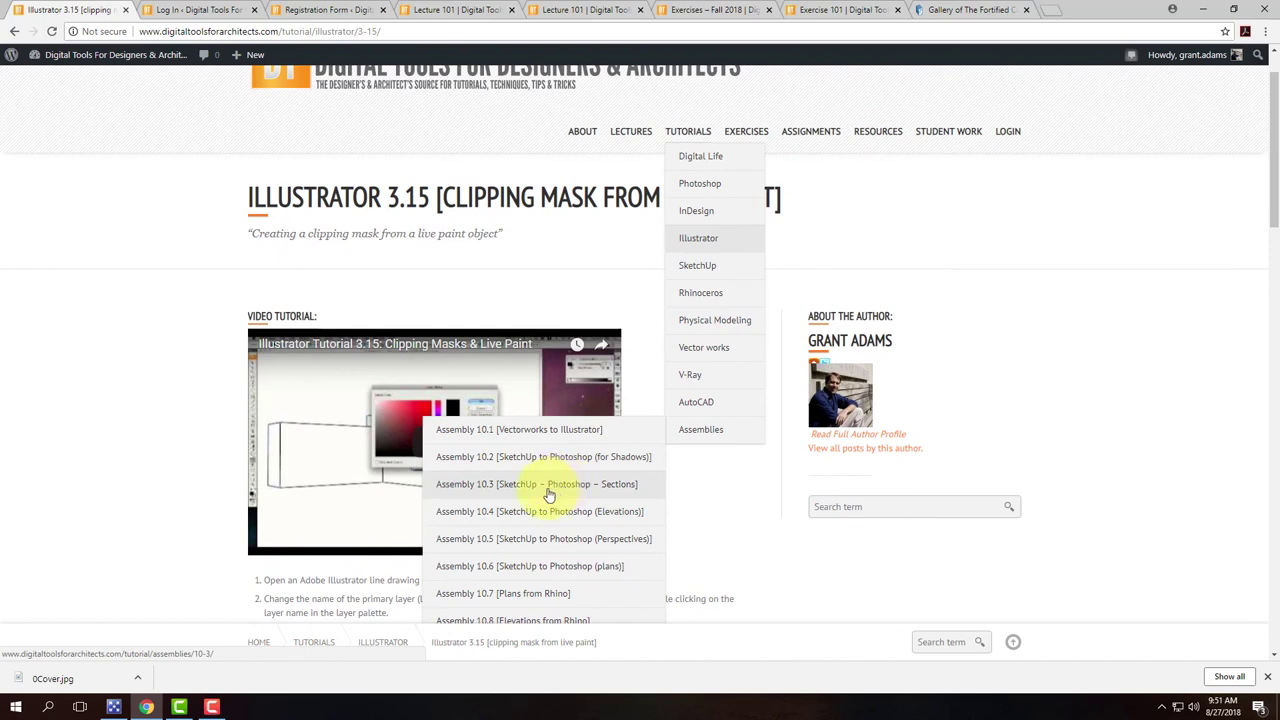
{"action": "left_click", "coordinate": [549, 488]}
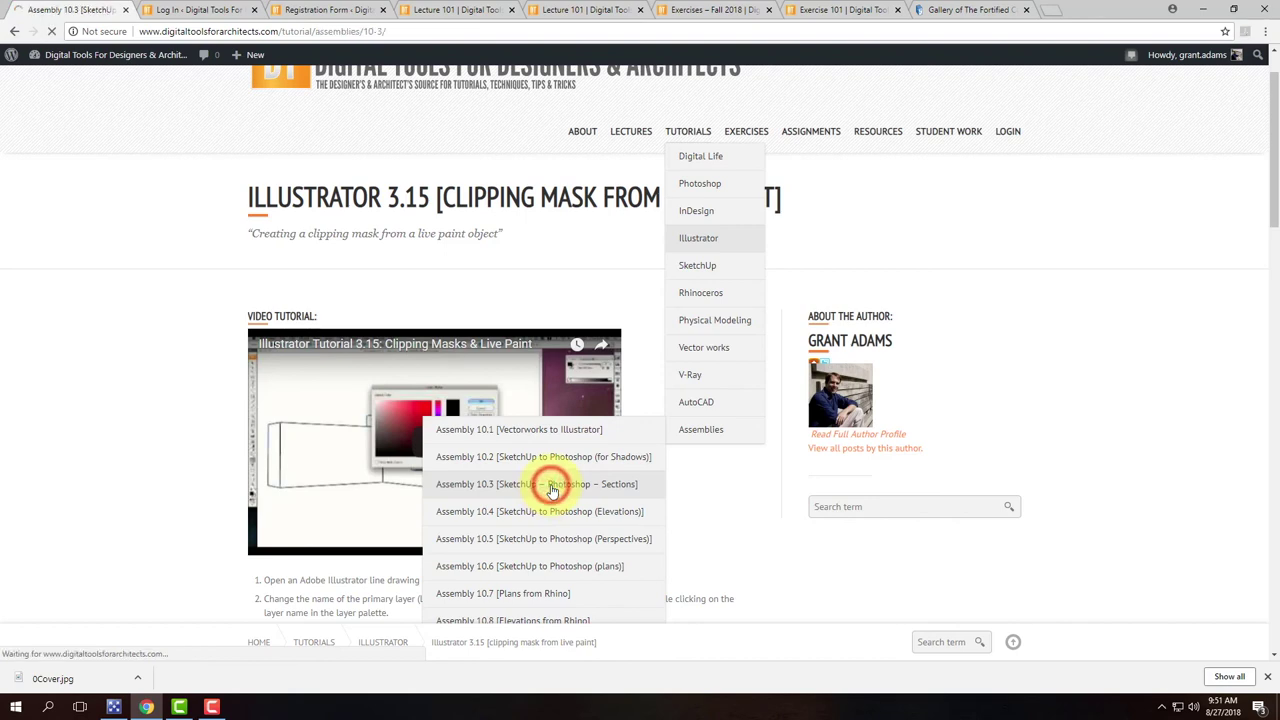
- Scroll through the Assembly 10.3 tutorial's illustrated steps and back to the top
{"action": "scroll", "coordinate": [708, 414], "scroll_direction": "down", "scroll_amount": 3}
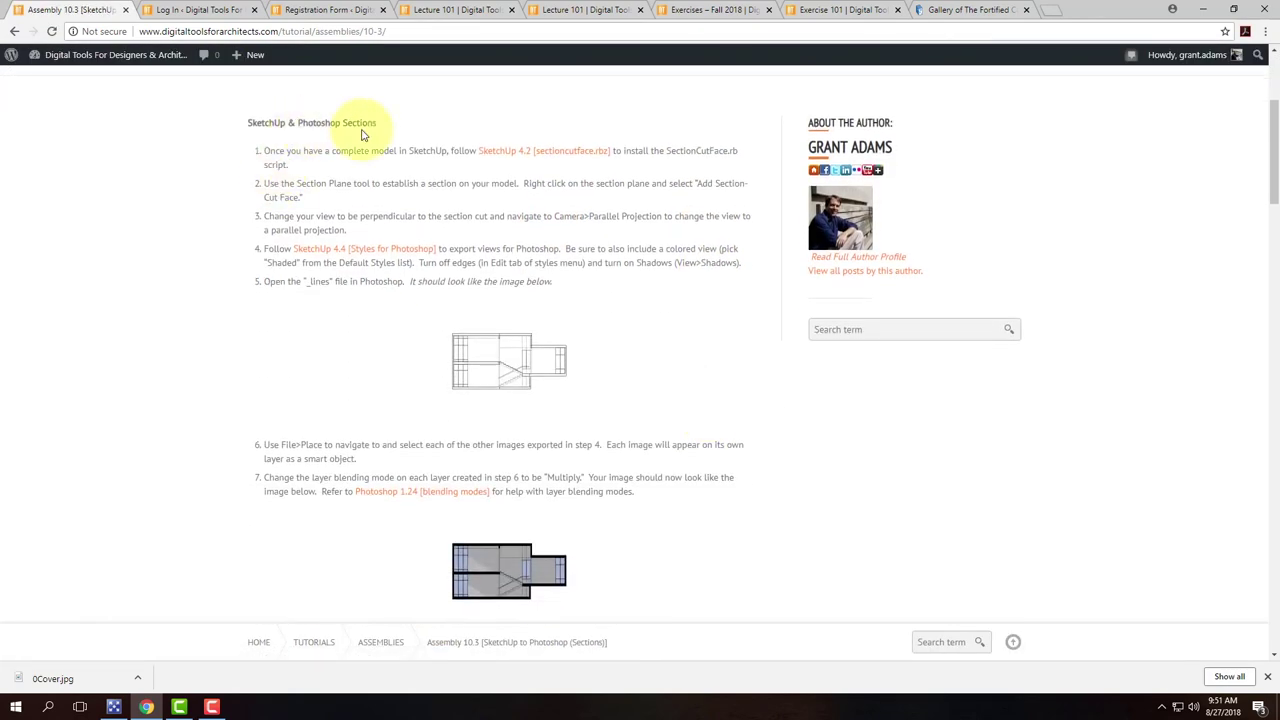
{"action": "scroll", "coordinate": [509, 374], "scroll_direction": "down", "scroll_amount": 2}
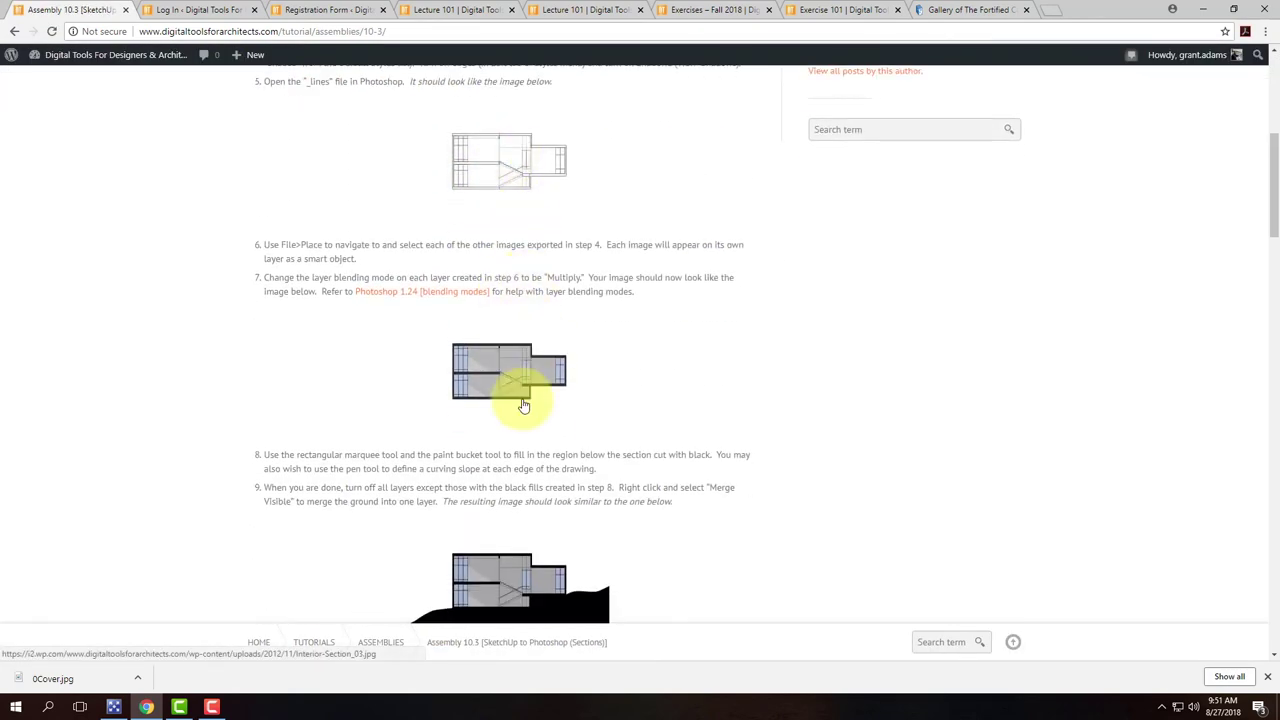
{"action": "scroll", "coordinate": [523, 400], "scroll_direction": "up", "scroll_amount": 2}
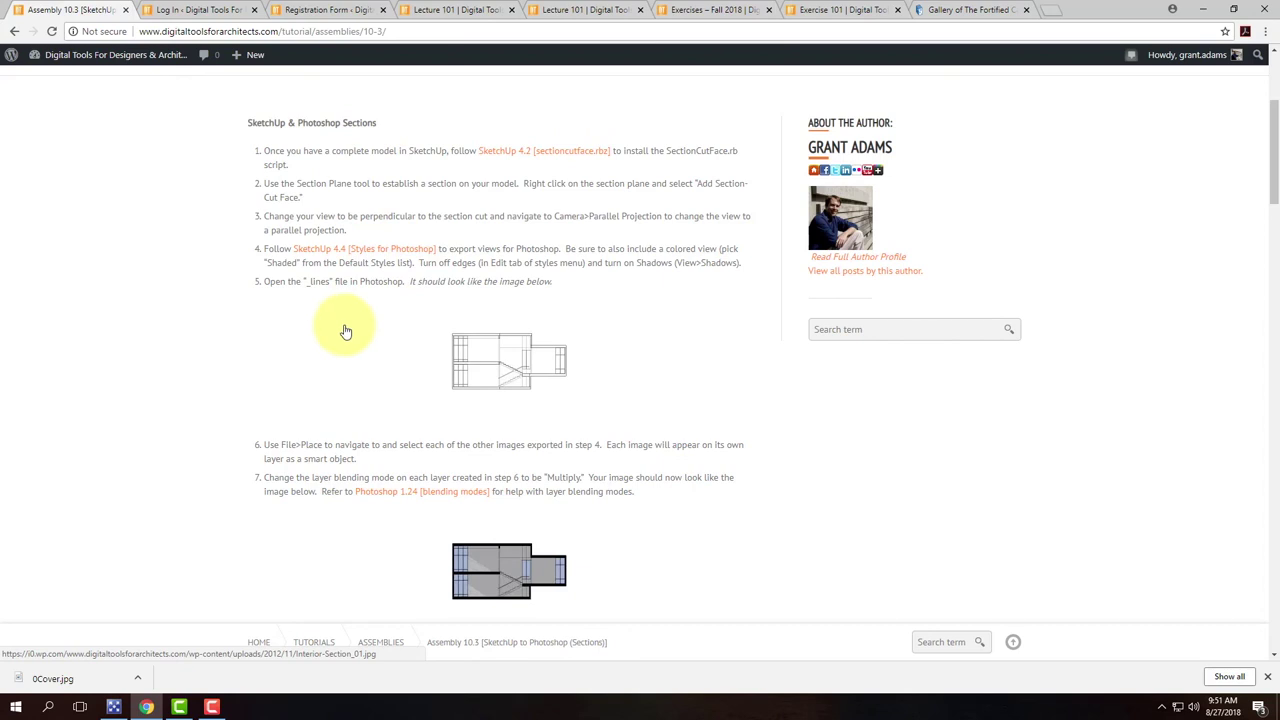
{"action": "scroll", "coordinate": [423, 300], "scroll_direction": "down", "scroll_amount": 15}
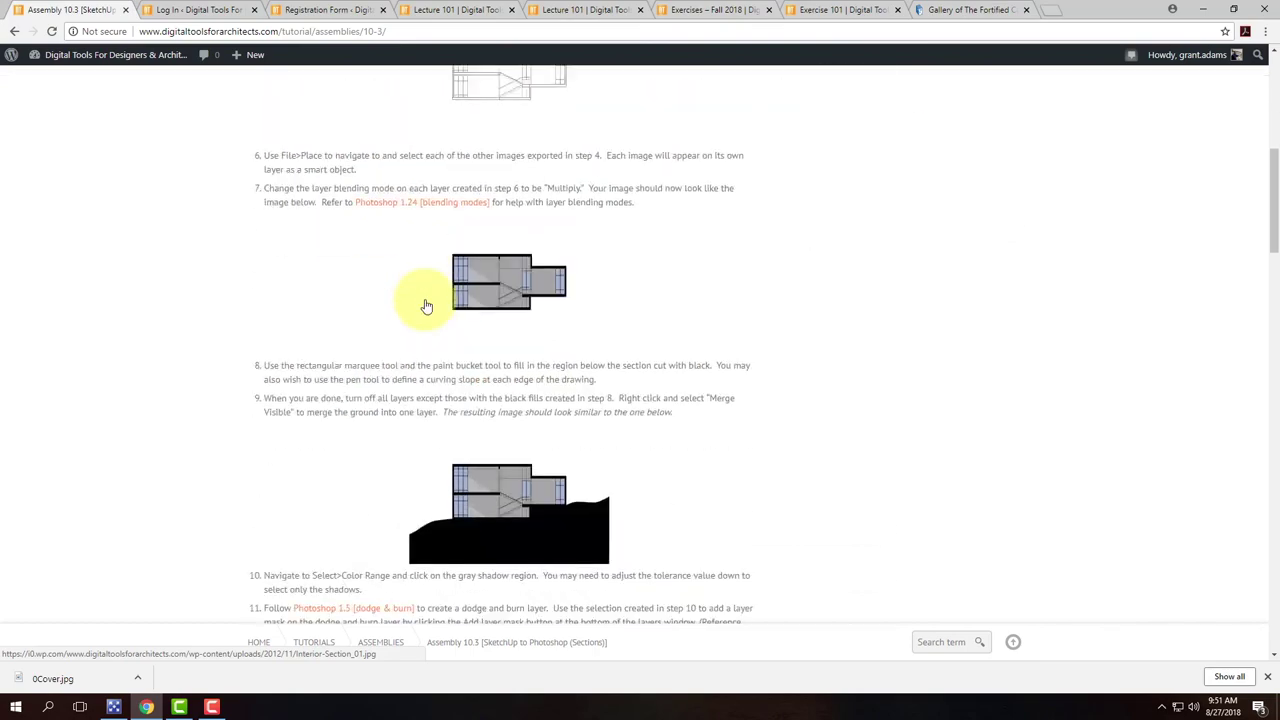
{"action": "scroll", "coordinate": [425, 305], "scroll_direction": "down", "scroll_amount": 15}
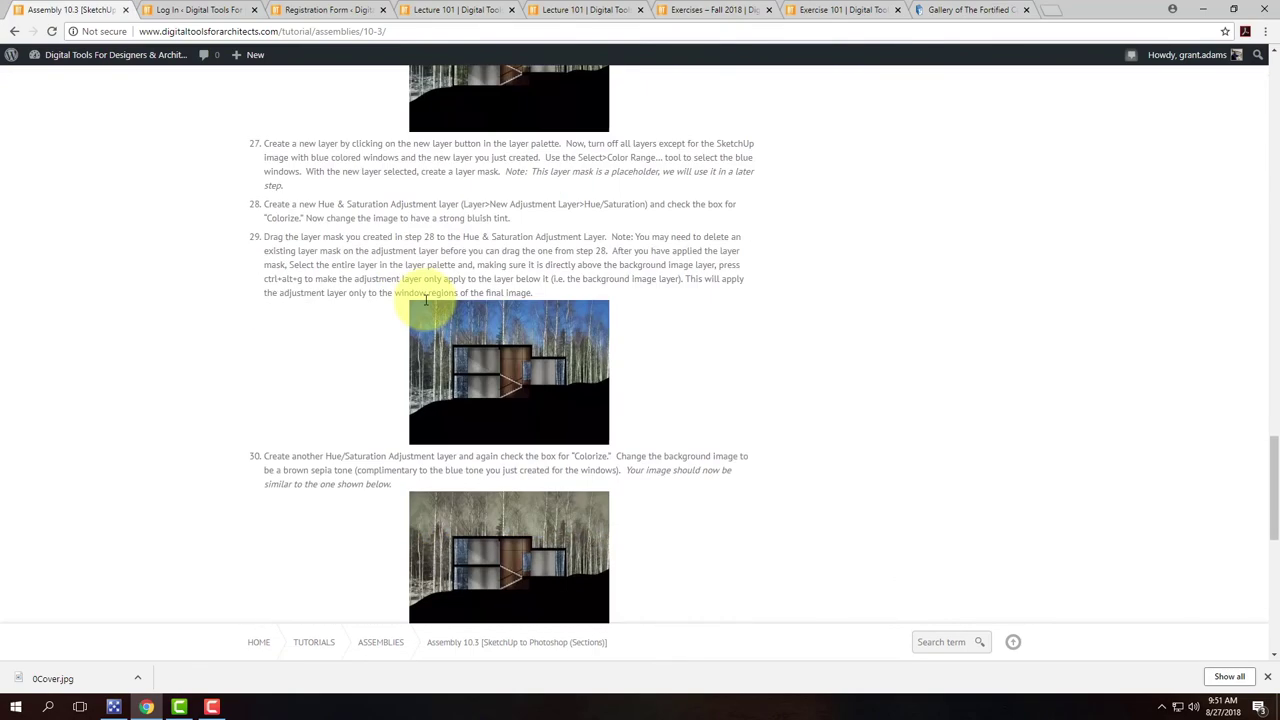
{"action": "scroll", "coordinate": [425, 303], "scroll_direction": "up", "scroll_amount": 15}
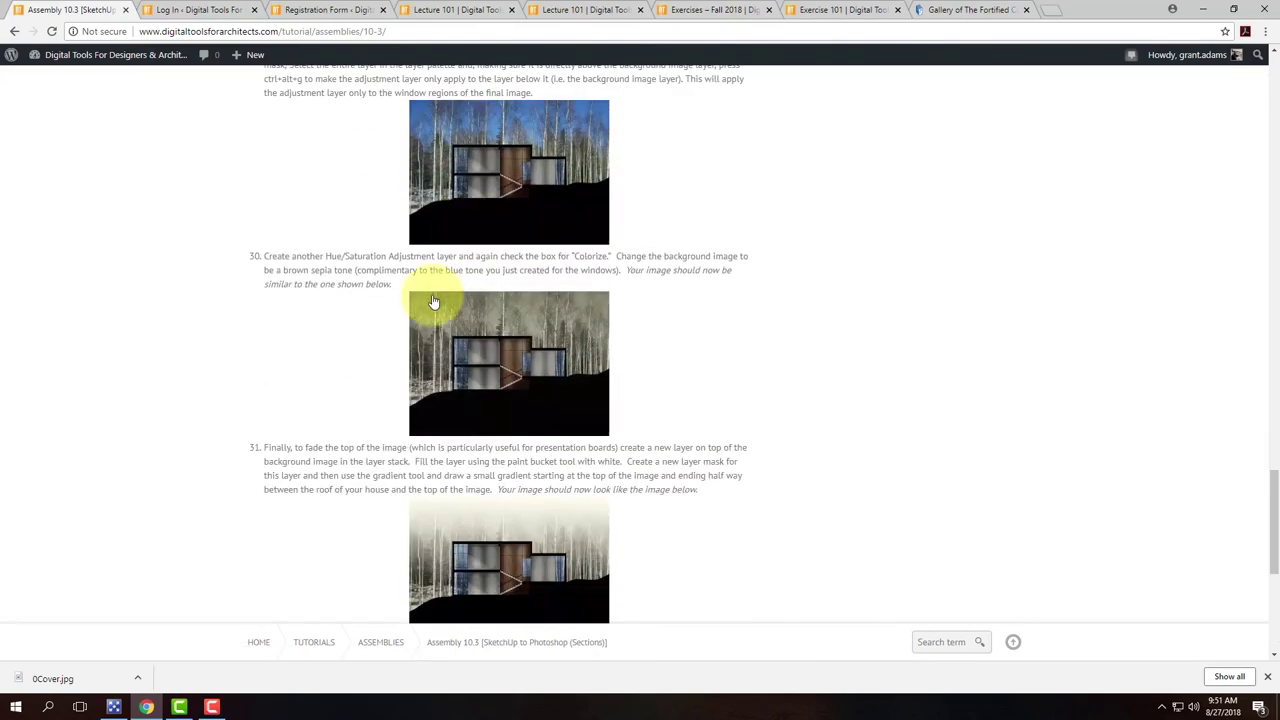
{"action": "scroll", "coordinate": [465, 130], "scroll_direction": "up", "scroll_amount": 10}
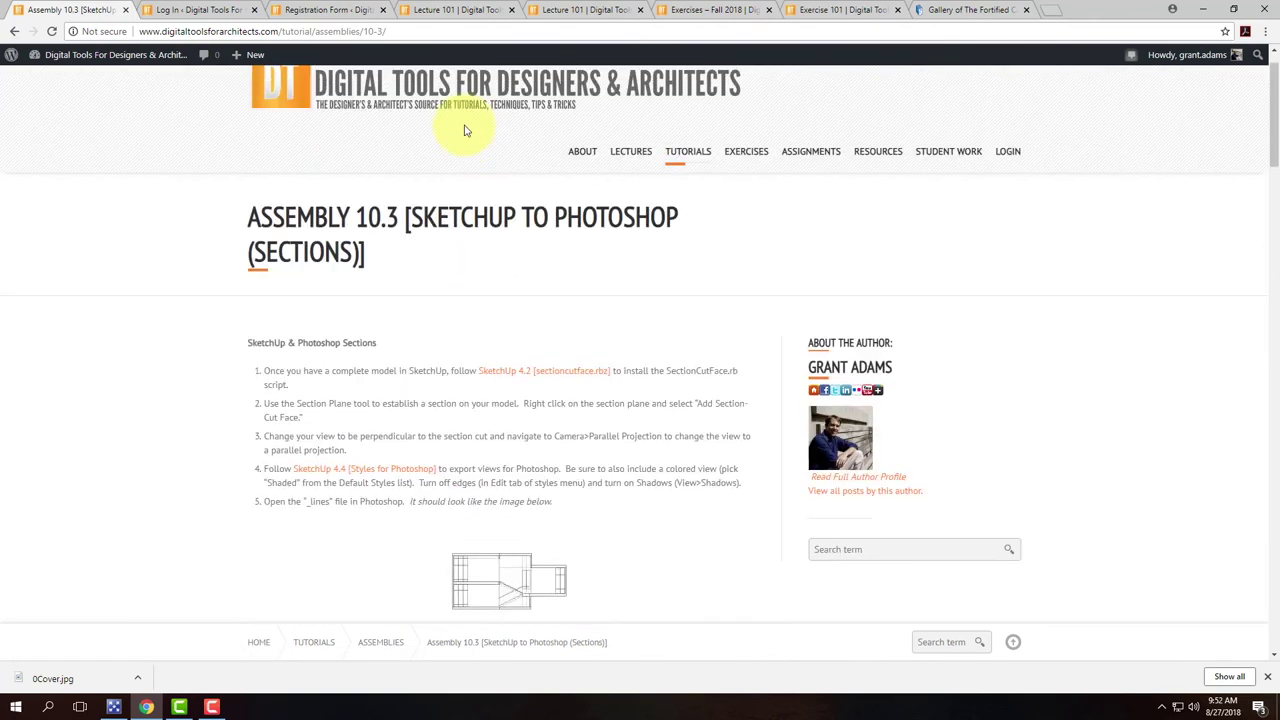
{"action": "mouse_move", "coordinate": [685, 205]}
{"action": "mouse_move", "coordinate": [748, 200]}
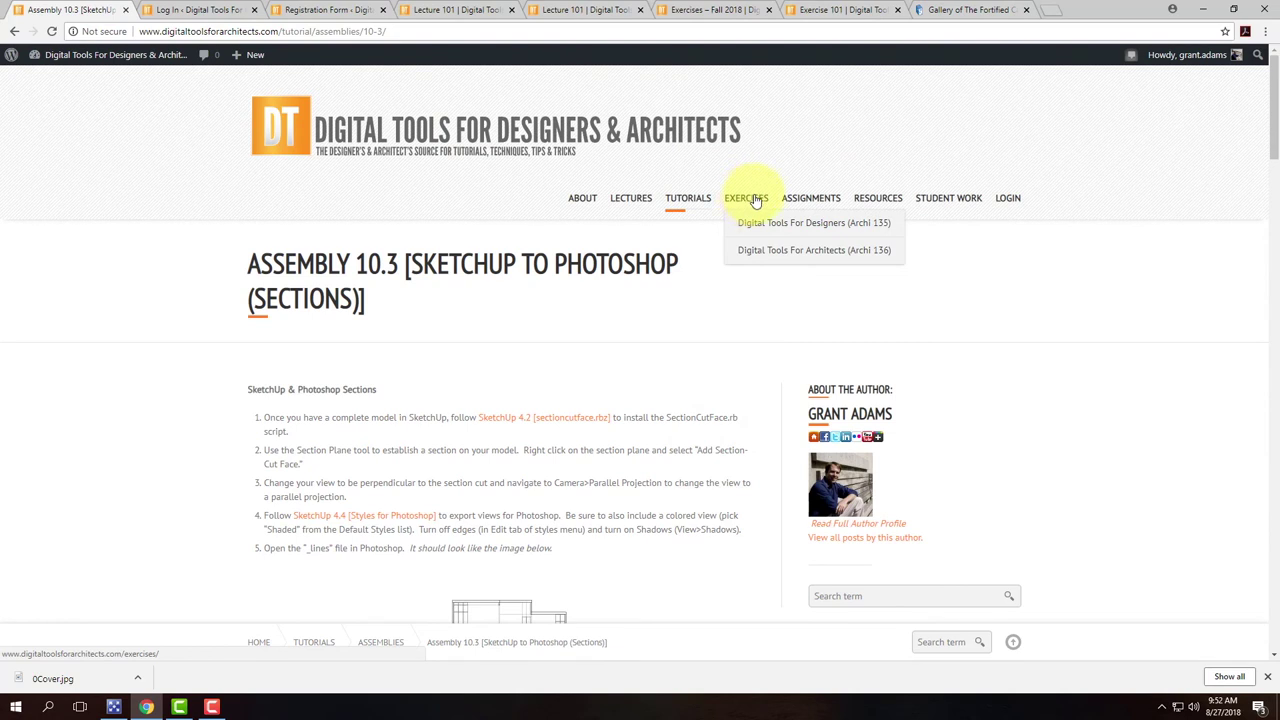
{"action": "mouse_move", "coordinate": [758, 228]}
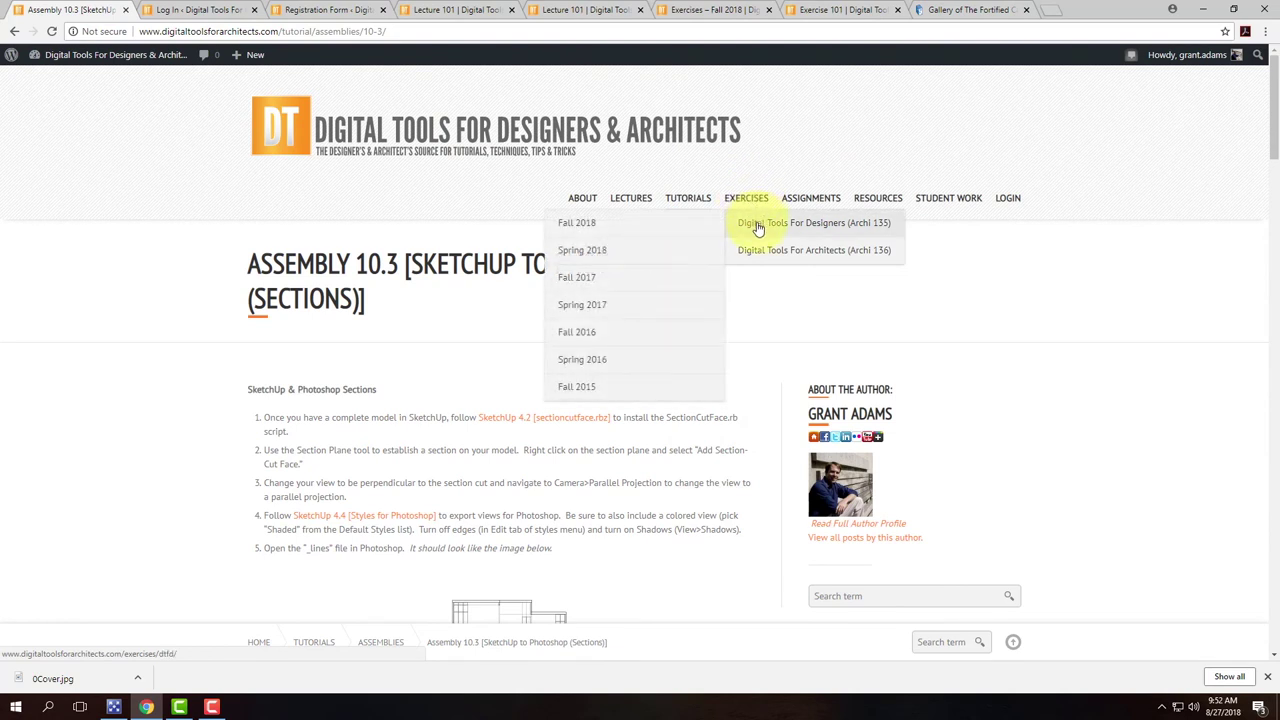
- Open the Fall 2018 Exercise 101: Course Registration & First Post assignment and review it
{"action": "left_click", "coordinate": [603, 228]}
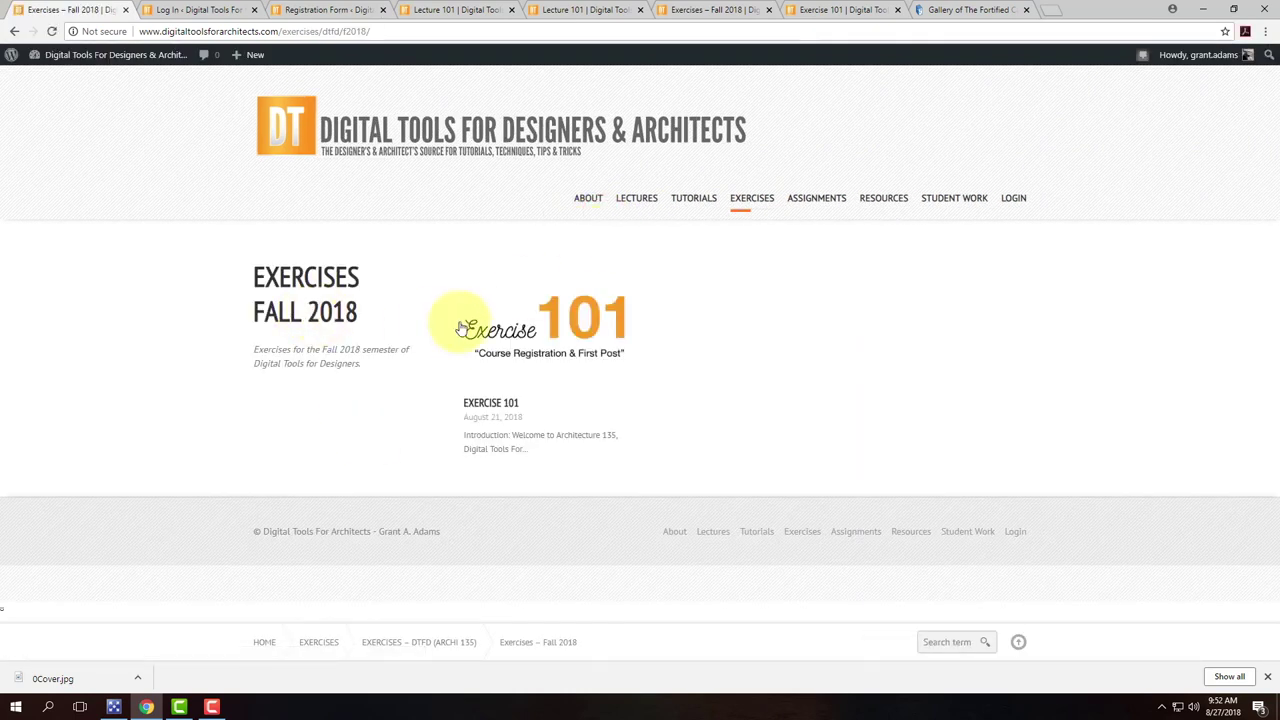
{"action": "left_click", "coordinate": [539, 330]}
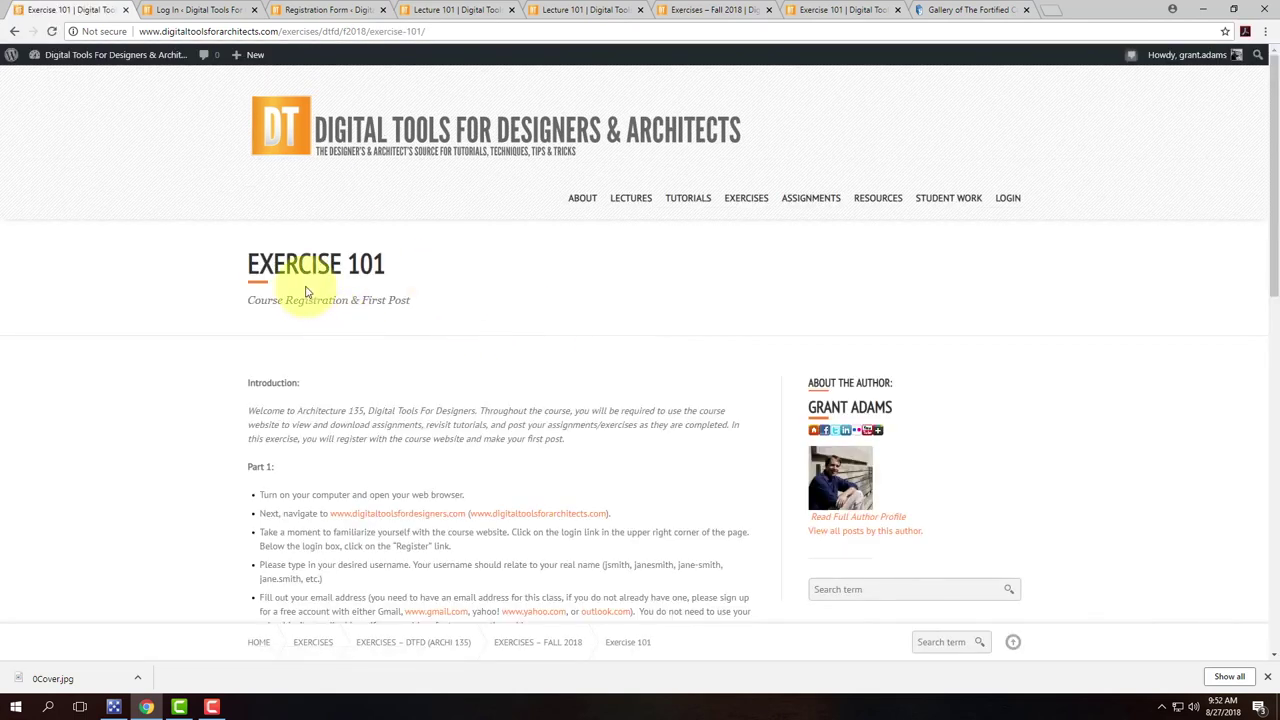
{"action": "scroll", "coordinate": [575, 375], "scroll_direction": "down", "scroll_amount": 3}
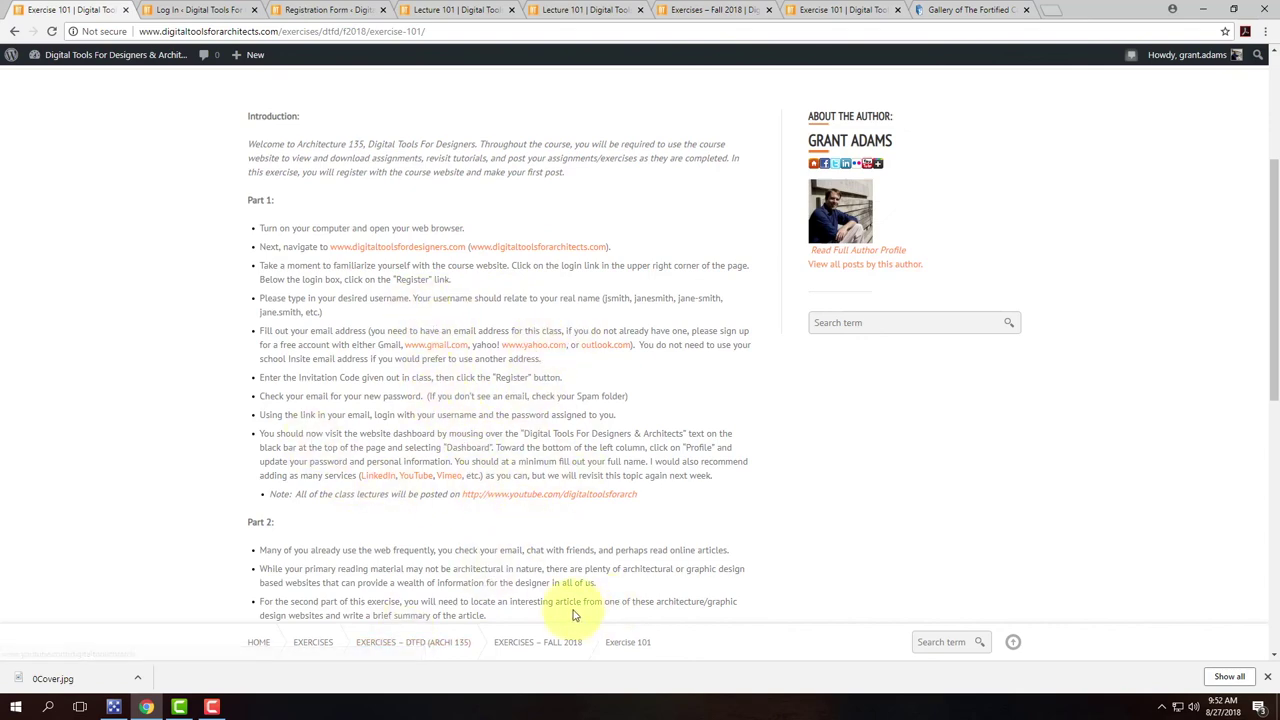
{"action": "scroll", "coordinate": [576, 436], "scroll_direction": "down", "scroll_amount": 10}
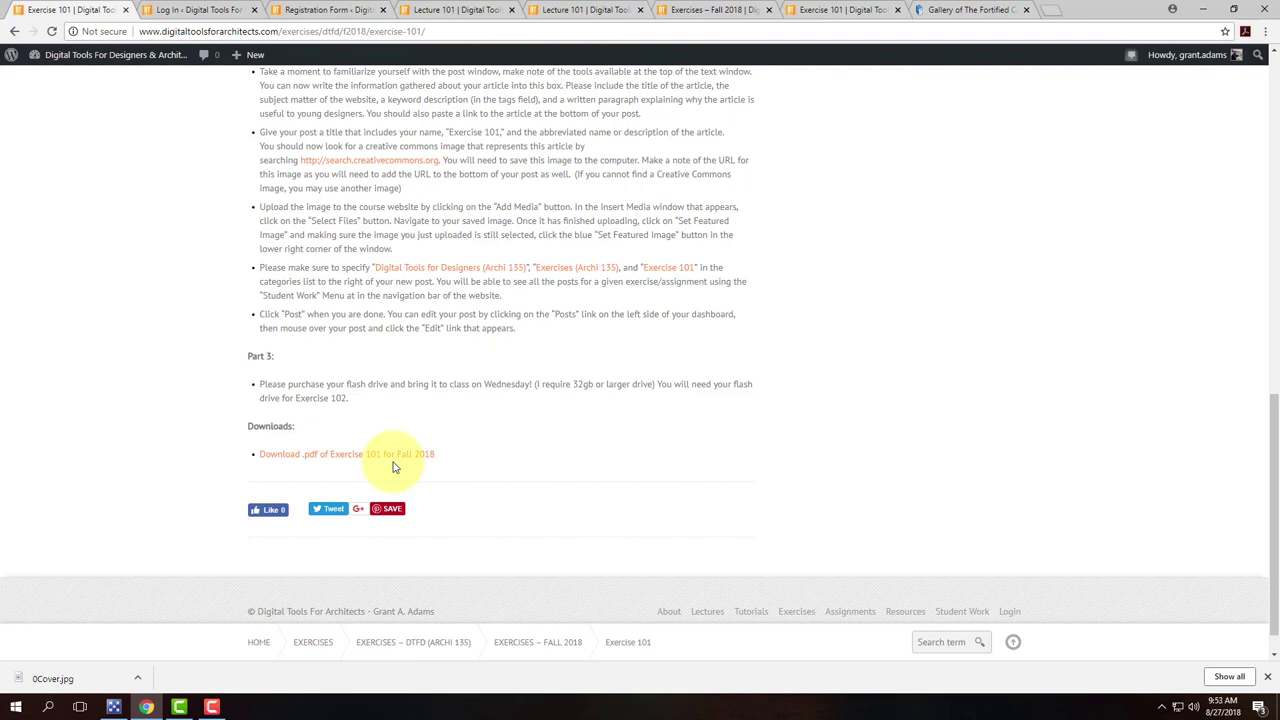
{"action": "scroll", "coordinate": [243, 408], "scroll_direction": "up", "scroll_amount": 10}
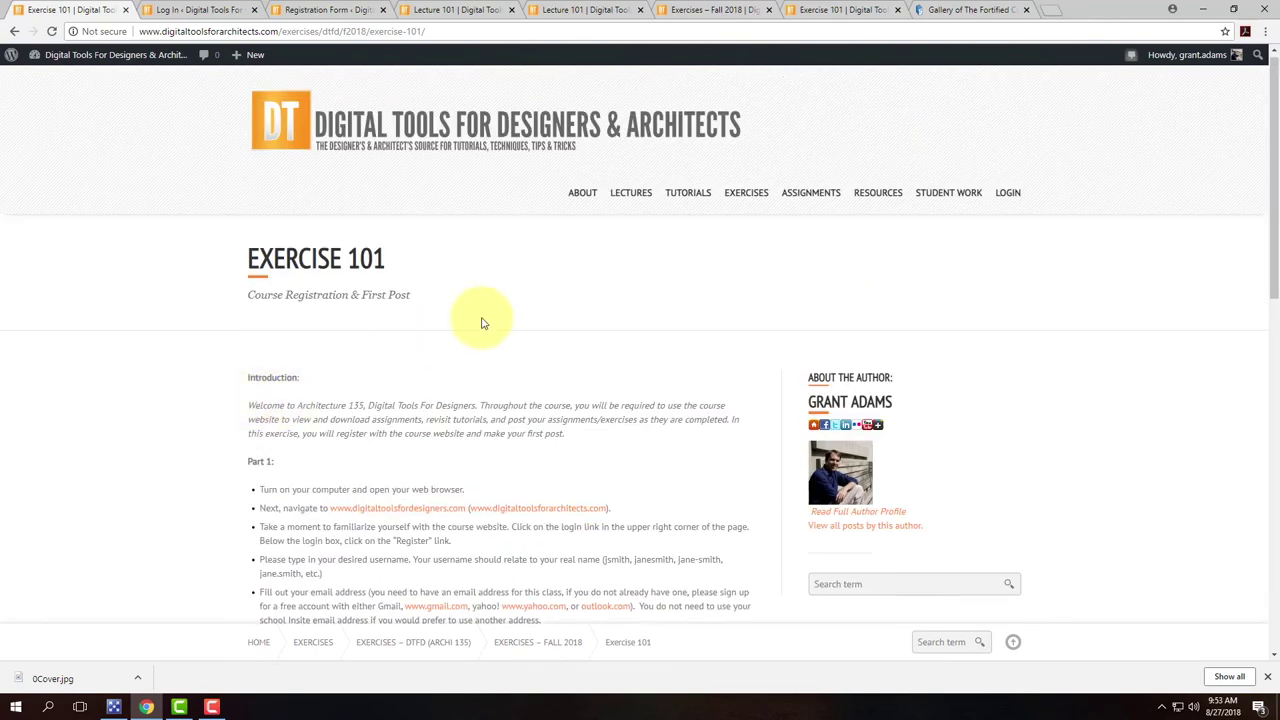
{"action": "scroll", "coordinate": [449, 527], "scroll_direction": "down", "scroll_amount": 10}
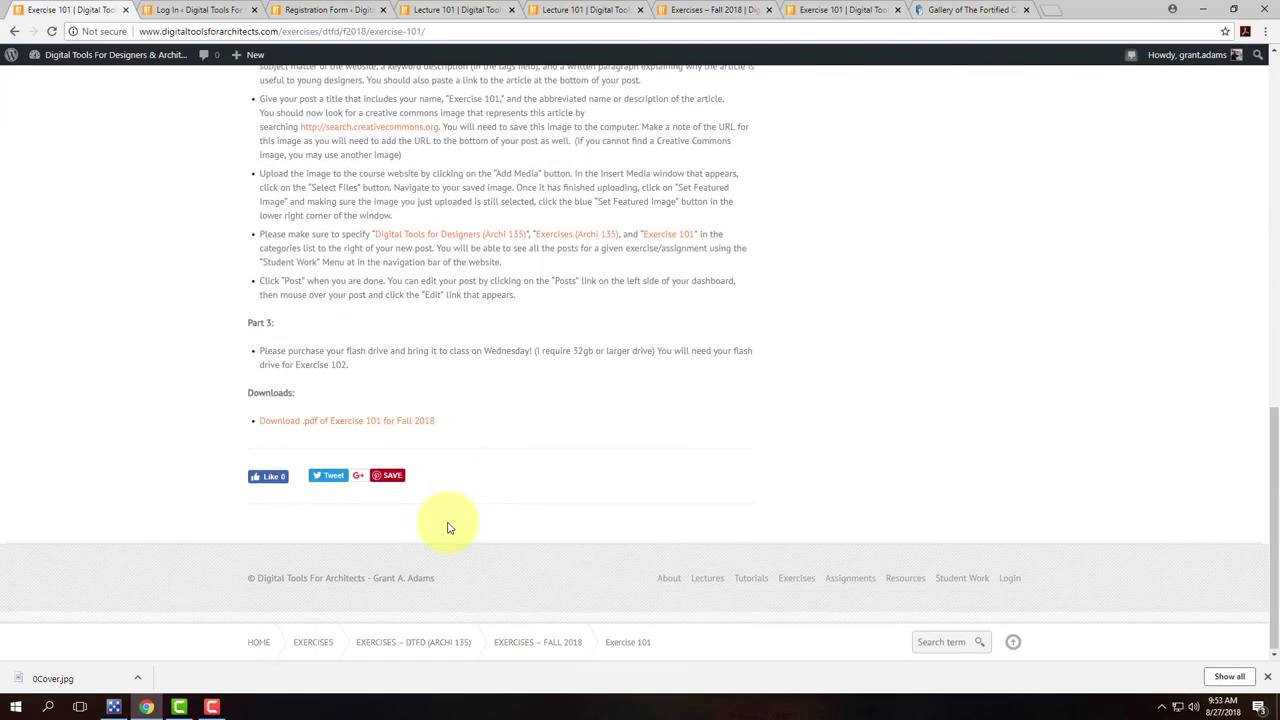
{"action": "scroll", "coordinate": [449, 527], "scroll_direction": "up", "scroll_amount": 1}
{"action": "scroll", "coordinate": [449, 527], "scroll_direction": "up", "scroll_amount": 10}
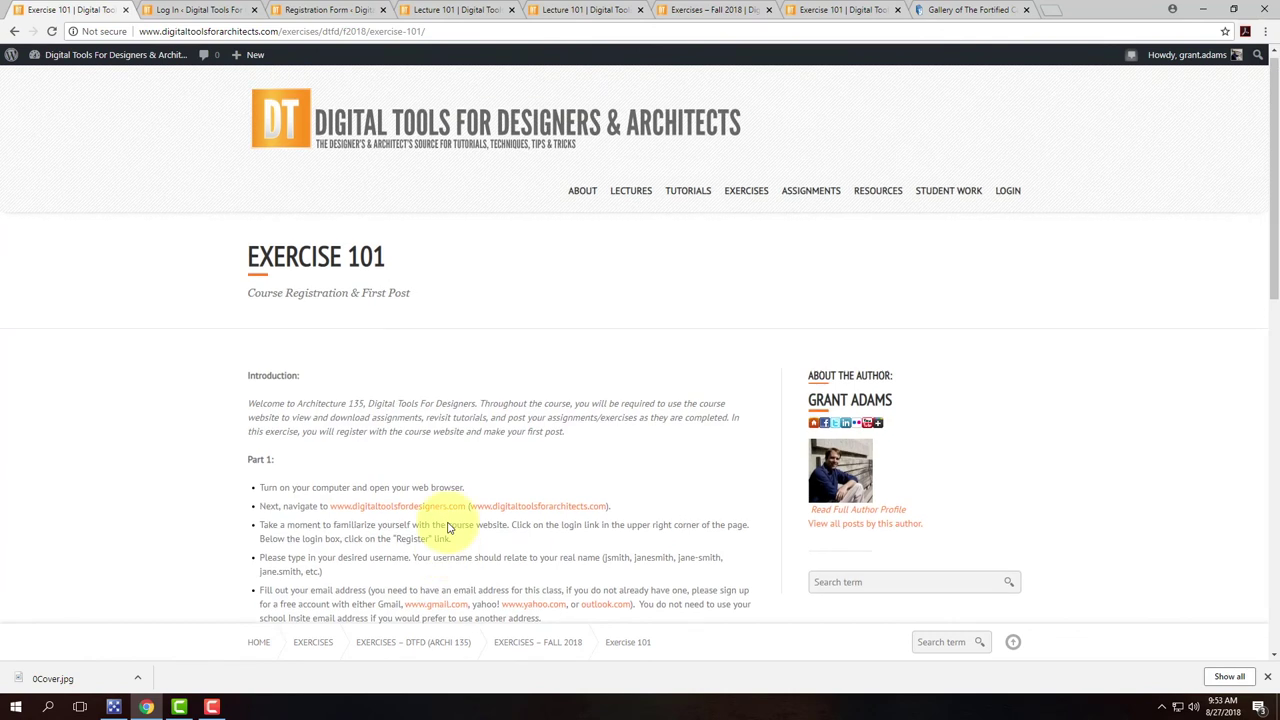
{"action": "mouse_move", "coordinate": [800, 193]}
{"action": "mouse_move", "coordinate": [805, 234]}
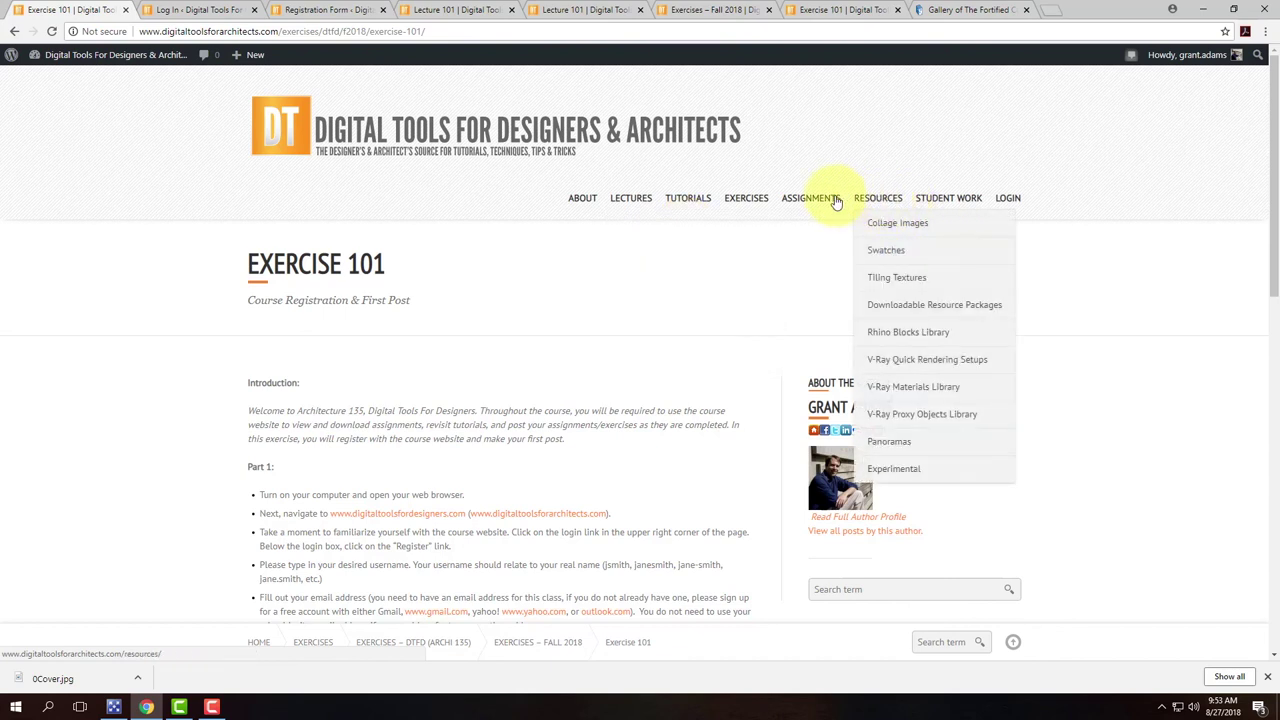
{"action": "mouse_move", "coordinate": [866, 202]}
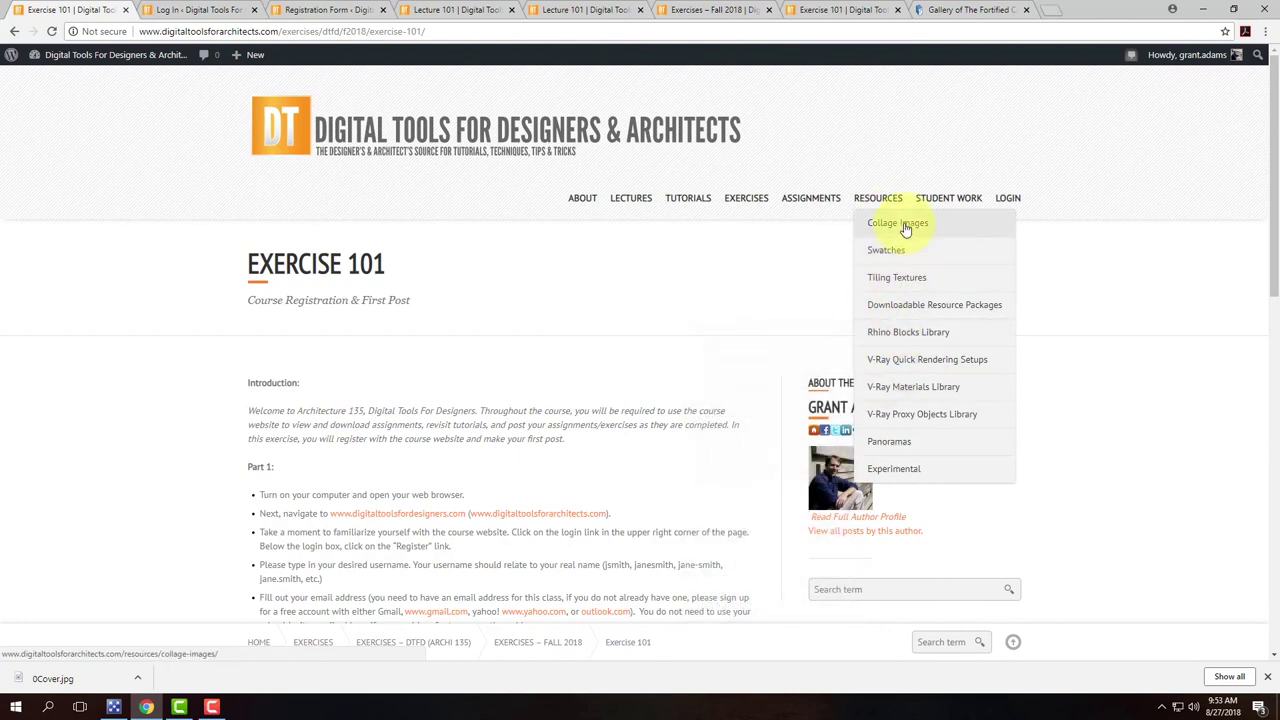
{"action": "mouse_move", "coordinate": [898, 345]}
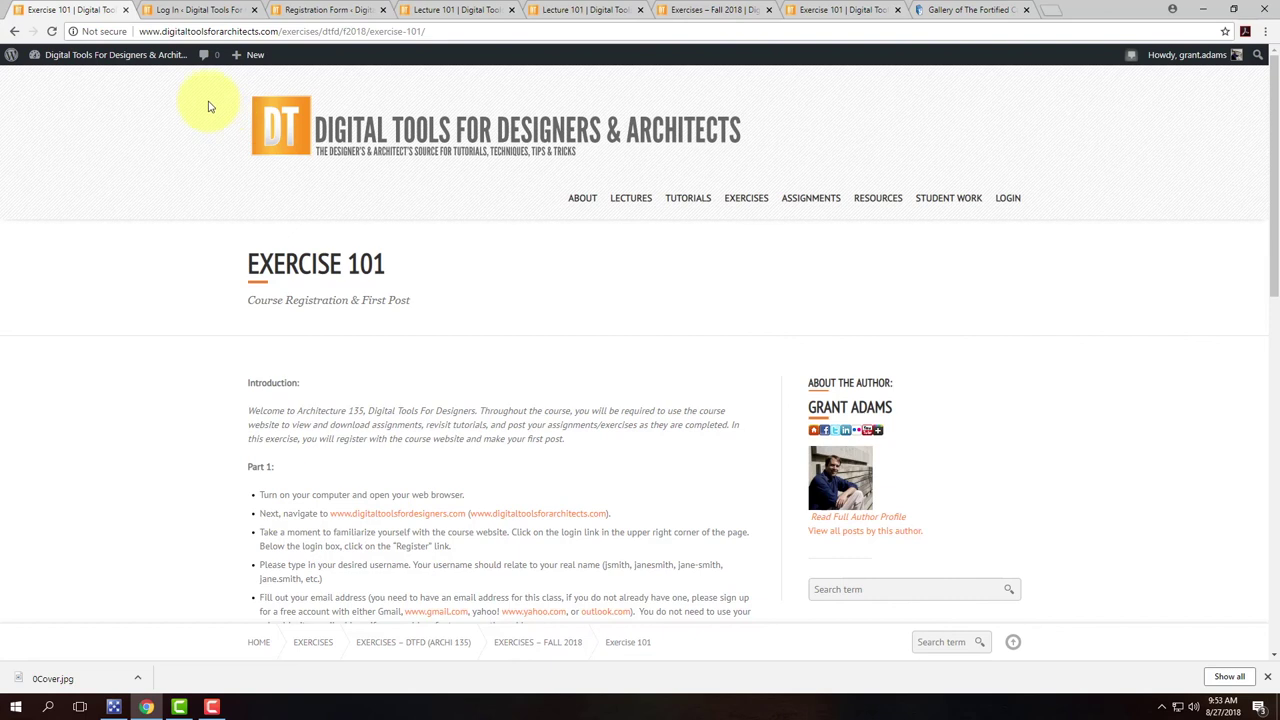
{"action": "mouse_move", "coordinate": [63, 60]}
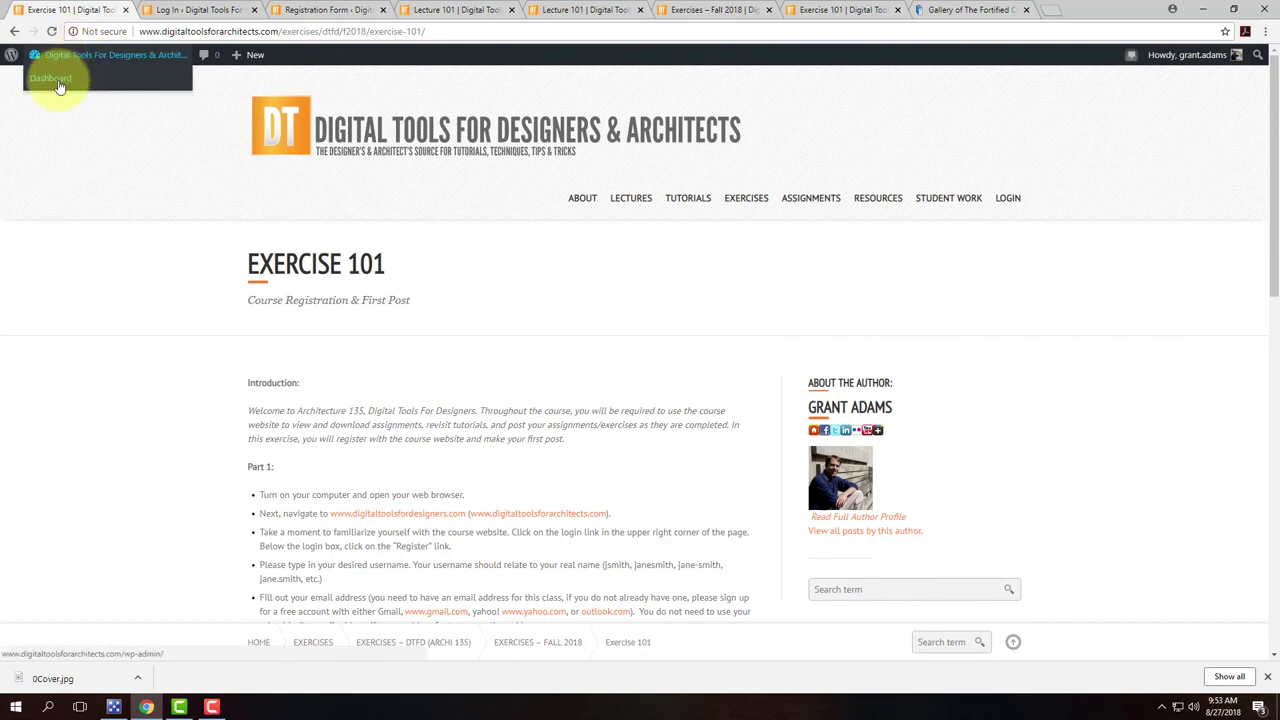
- Open the WordPress Dashboard from the site name in the admin bar
{"action": "left_click", "coordinate": [59, 87]}
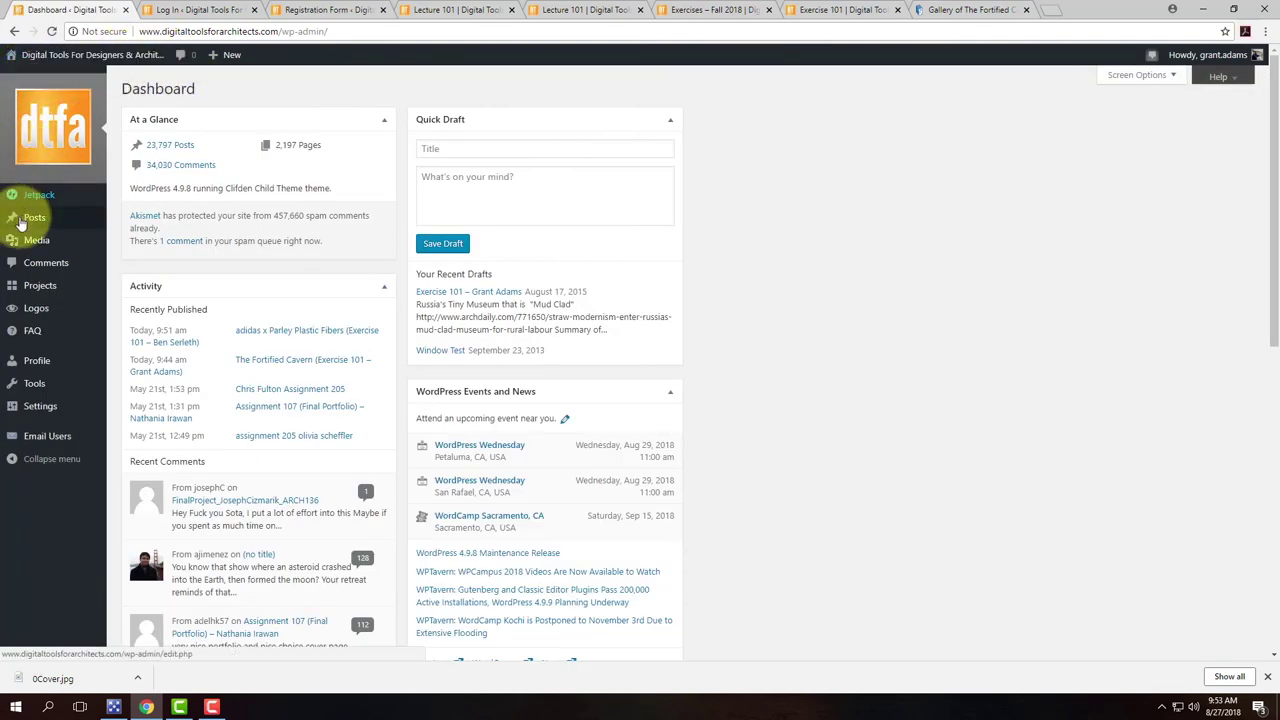
{"action": "mouse_move", "coordinate": [49, 227]}
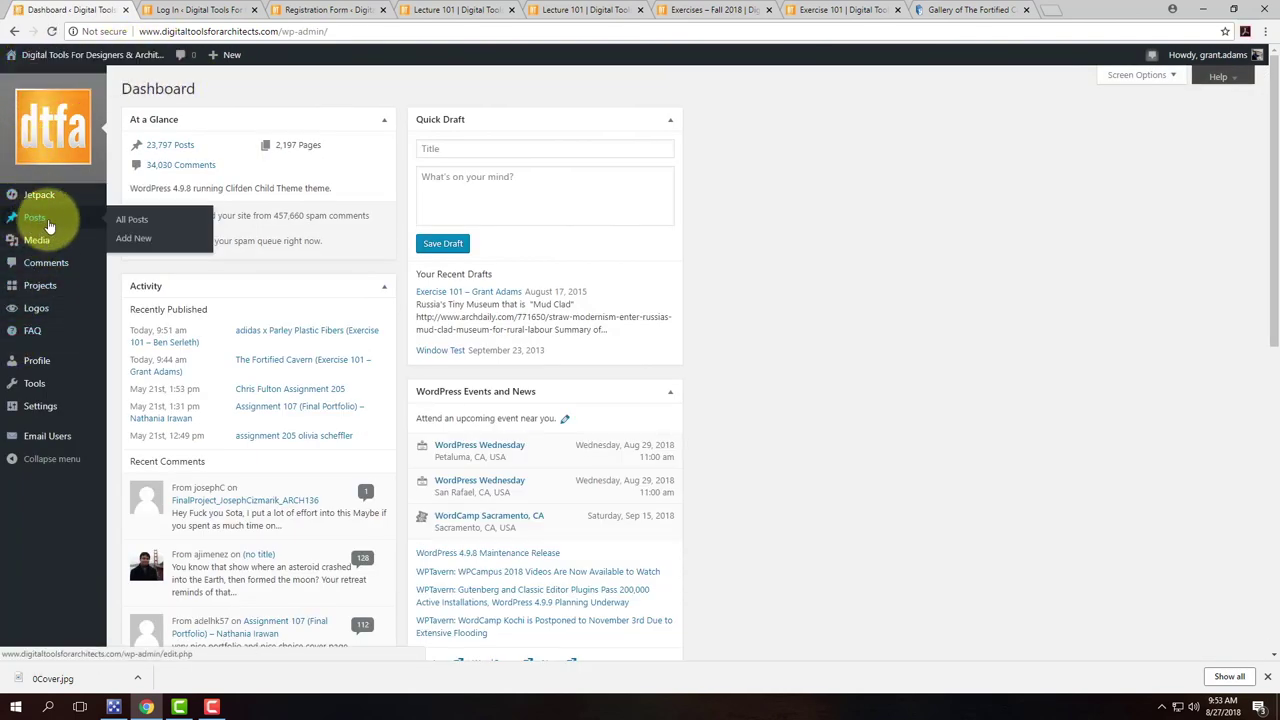
- Review All Posts to confirm 'The Fortified Cavern' is published first among 43 posts
{"action": "left_click", "coordinate": [136, 224]}
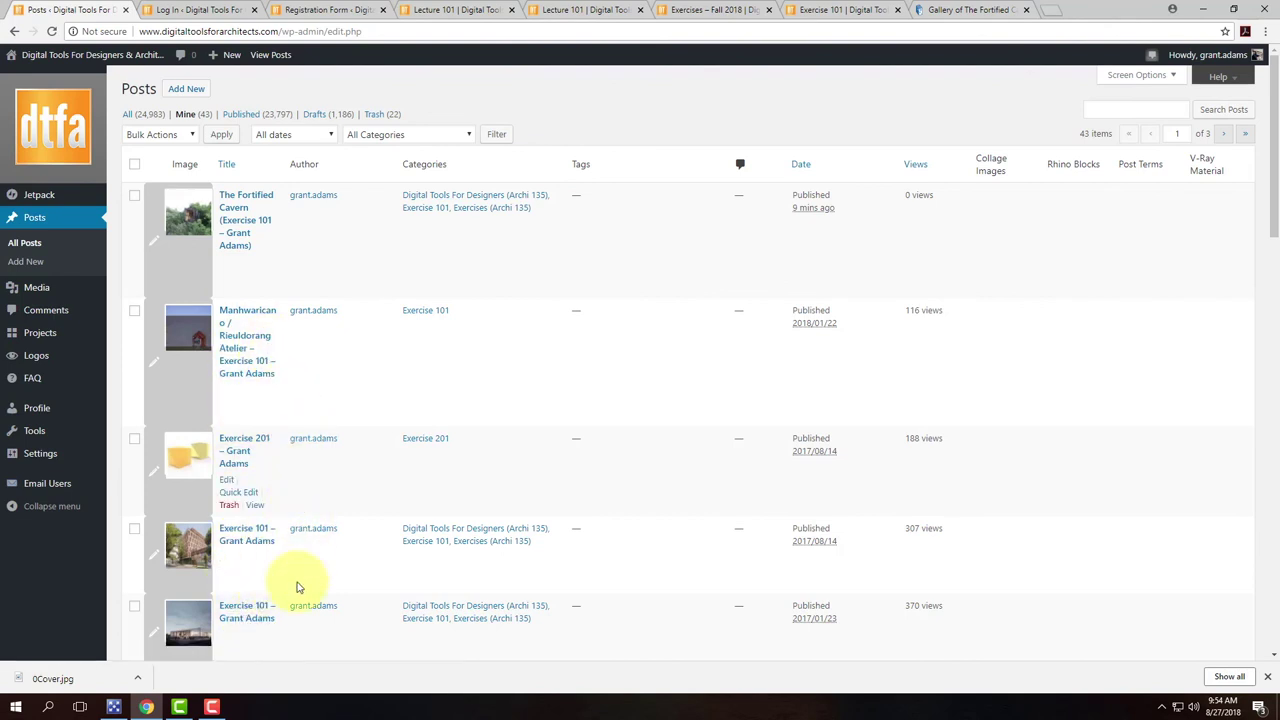
{"action": "scroll", "coordinate": [268, 490], "scroll_direction": "down", "scroll_amount": 3}
{"action": "scroll", "coordinate": [270, 490], "scroll_direction": "down", "scroll_amount": 2}
{"action": "scroll", "coordinate": [272, 486], "scroll_direction": "up", "scroll_amount": 5}
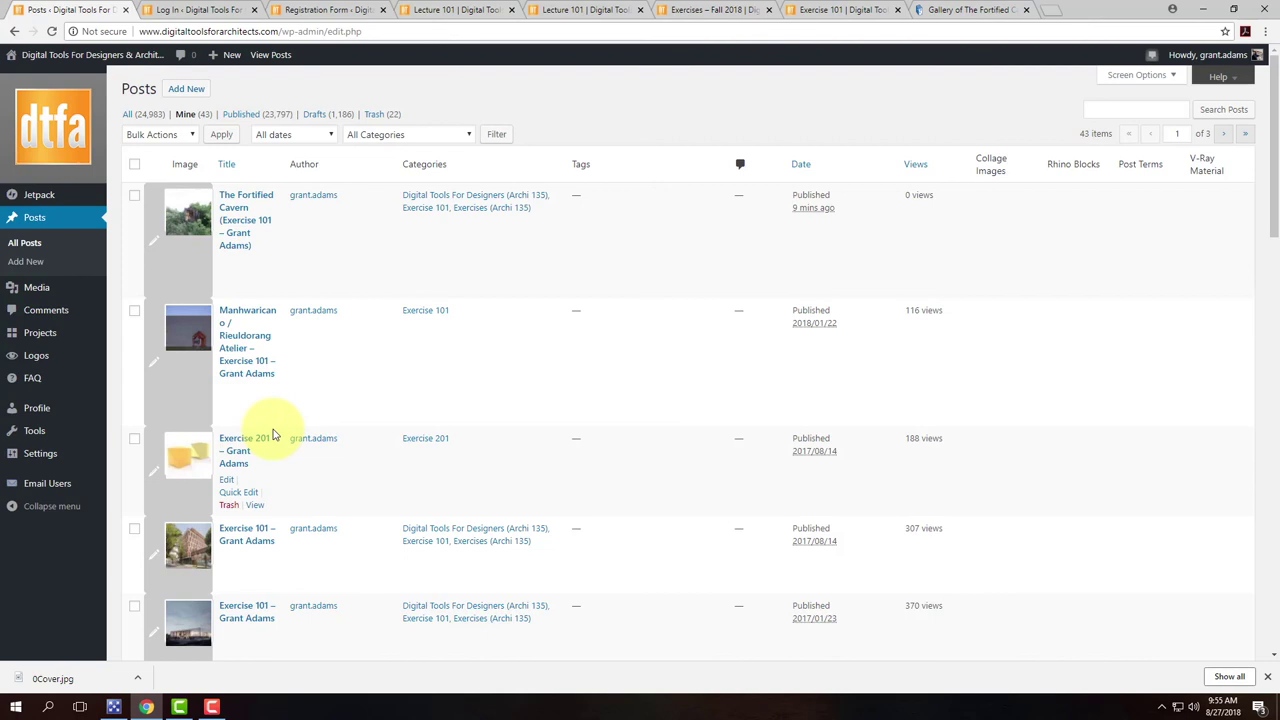
{"action": "left_click", "coordinate": [211, 707]}
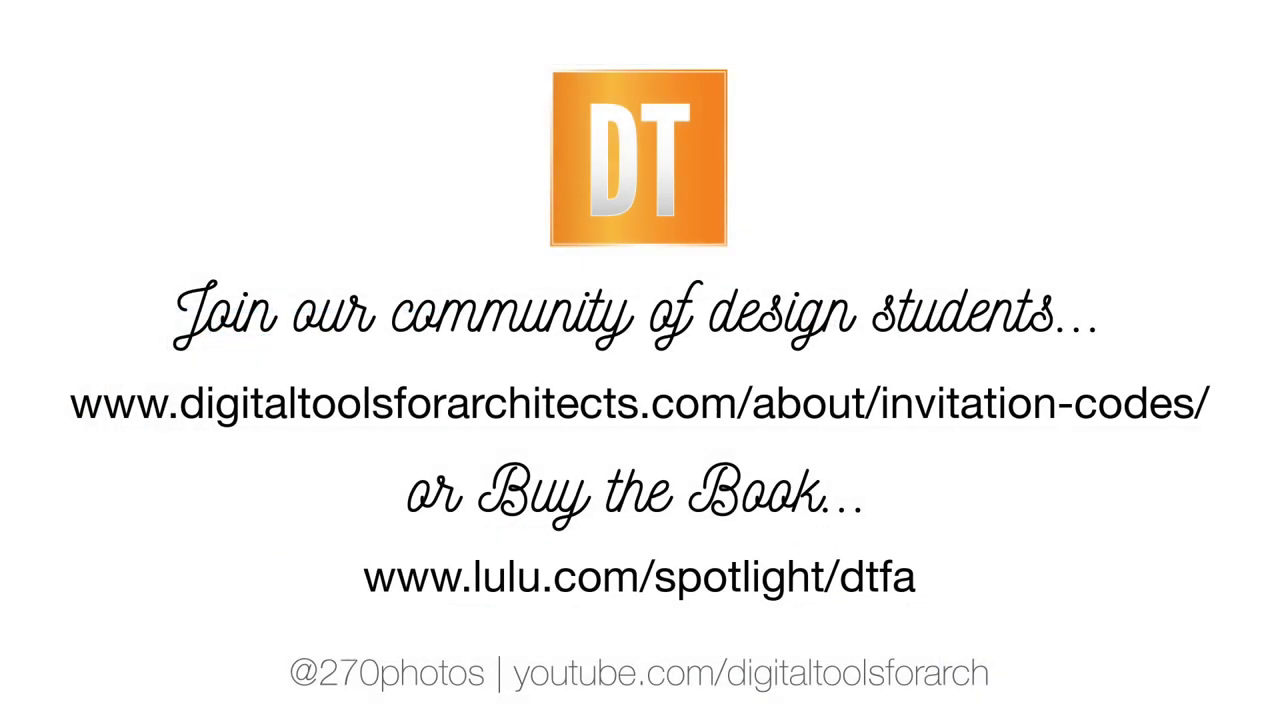